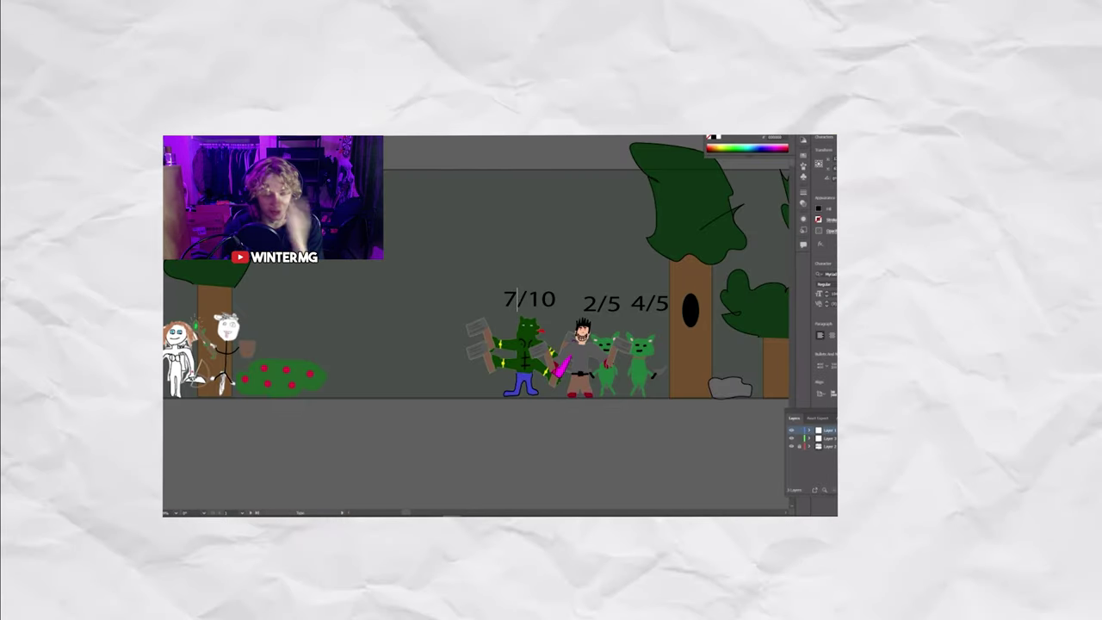
Replace the 7 with 5 in the score label above the green lizard character
key(BackSpace)
text(5)
key(Escape)
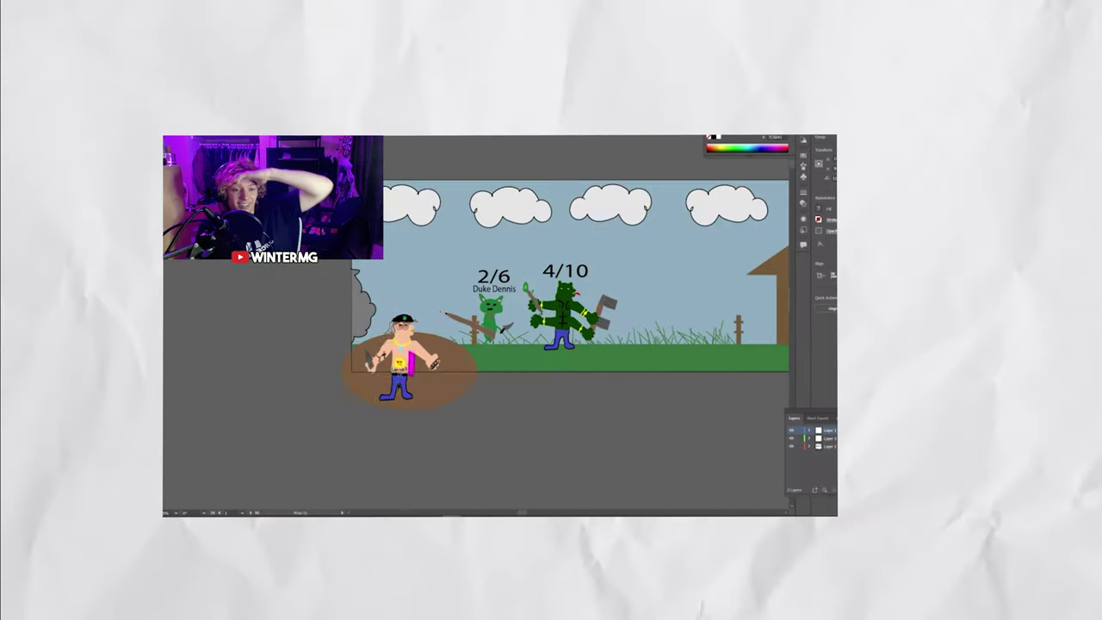
Move the shirtless character with the beret down off the brown mound and place the magenta sword in his free hand
drag(394, 379, 407, 400)
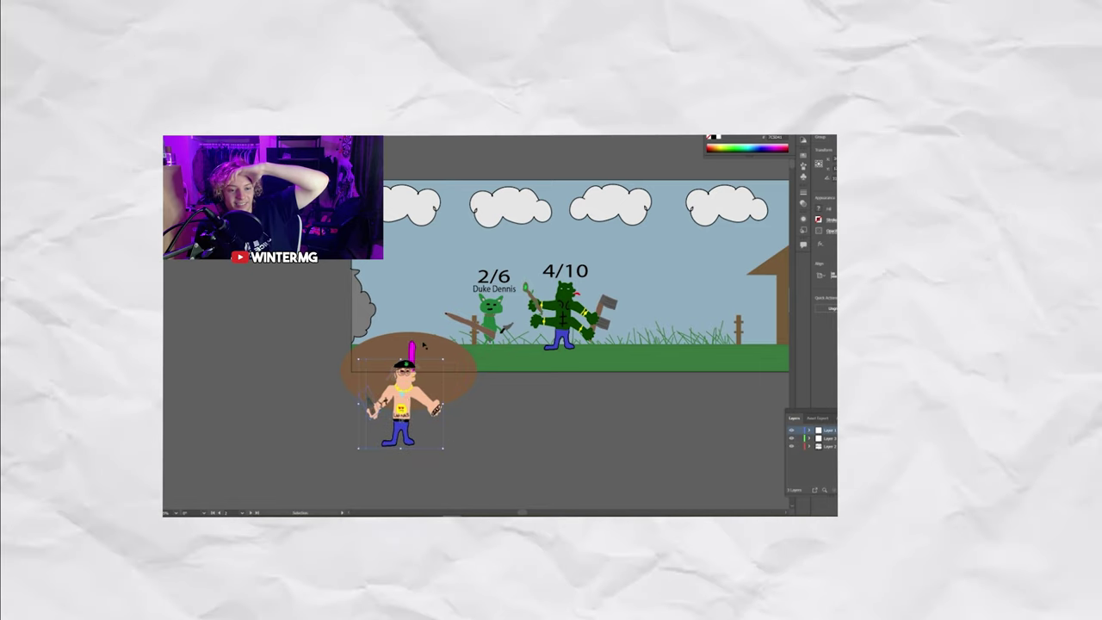
drag(415, 346, 443, 385)
drag(558, 428, 497, 416)
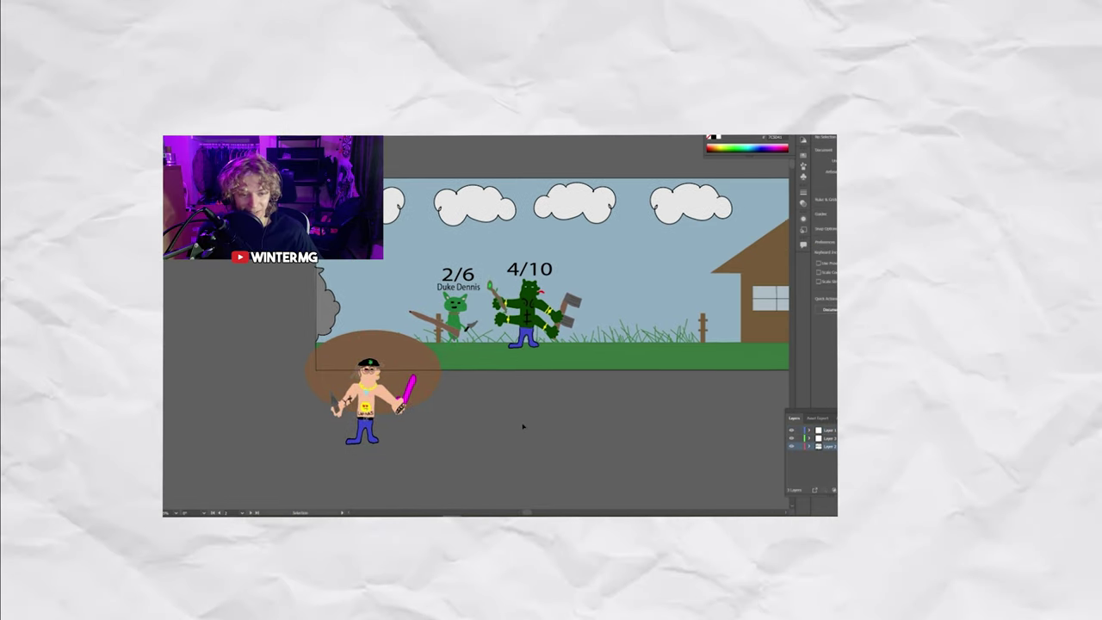
scroll(482, 425, right, 1)
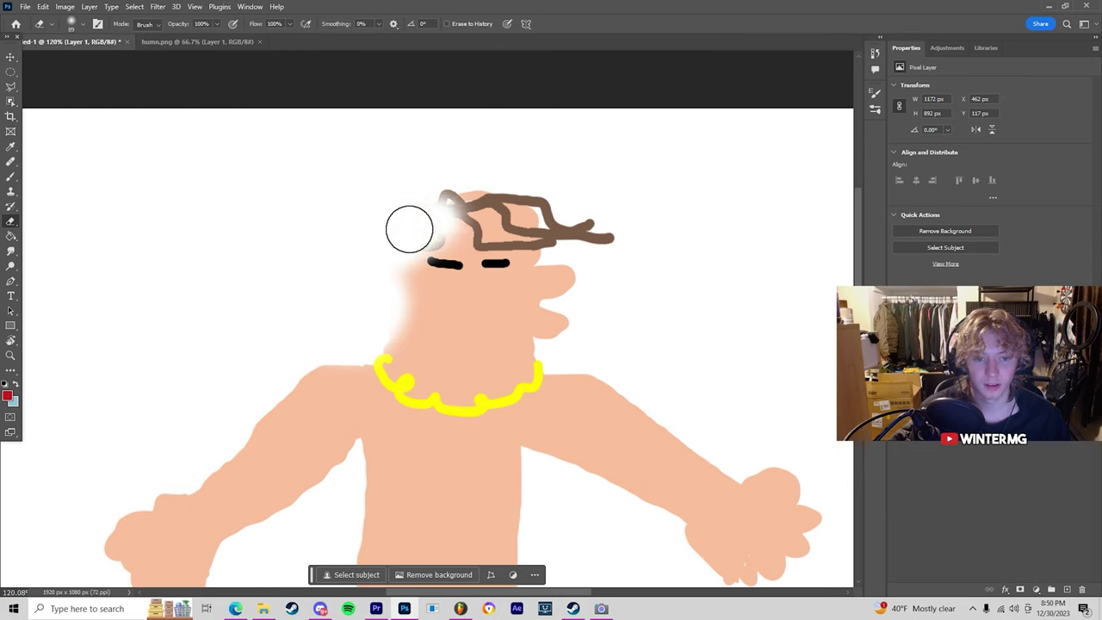
In Photoshop, erase the character's brown hair and old eyes, and repaint the head as a smooth skin-coloured shape
scroll(467, 197, up, 3)
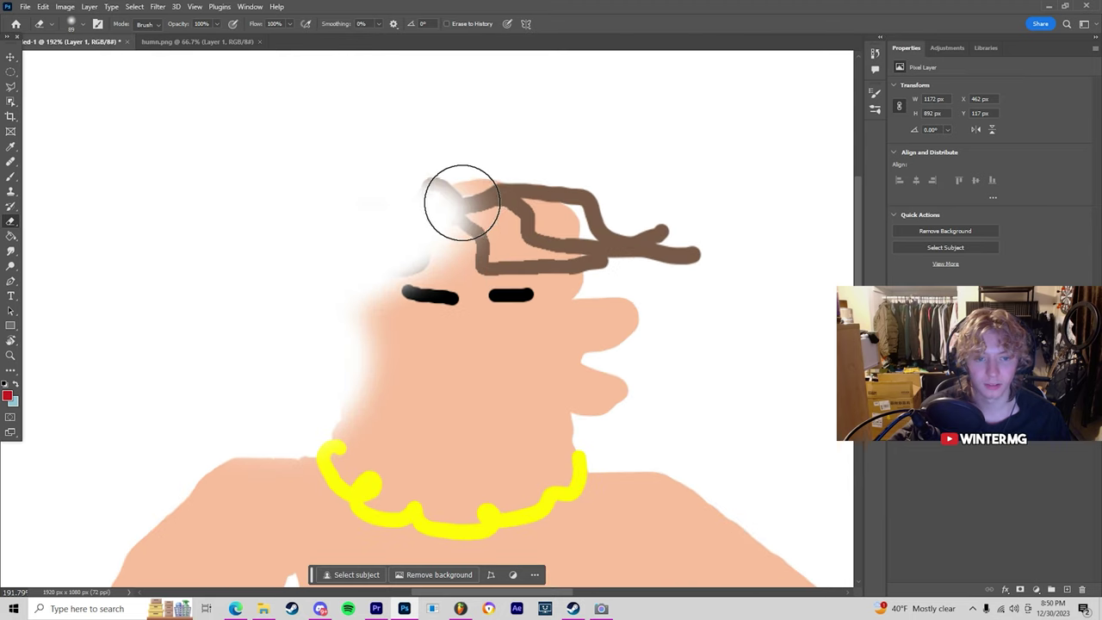
mouse_move(468, 197)
mouse_down()
mouse_move(468, 173)
mouse_move(689, 181)
mouse_move(811, 231)
mouse_up()
mouse_move(336, 348)
mouse_down()
mouse_move(340, 319)
mouse_move(384, 256)
mouse_move(455, 253)
mouse_move(492, 276)
mouse_move(497, 317)
mouse_up()
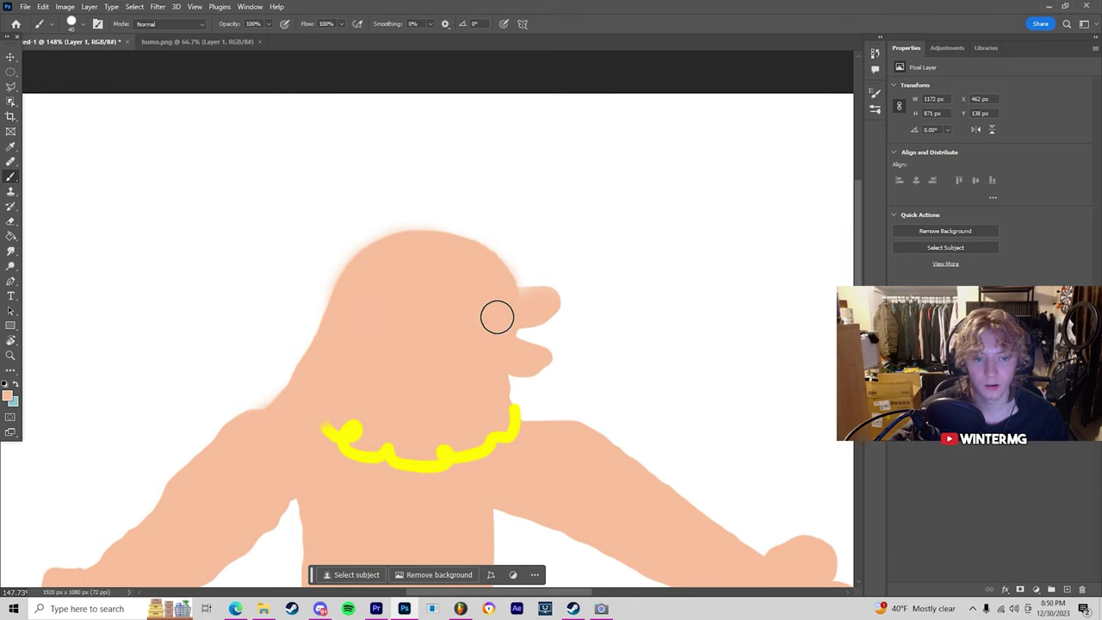
drag(307, 304, 385, 318)
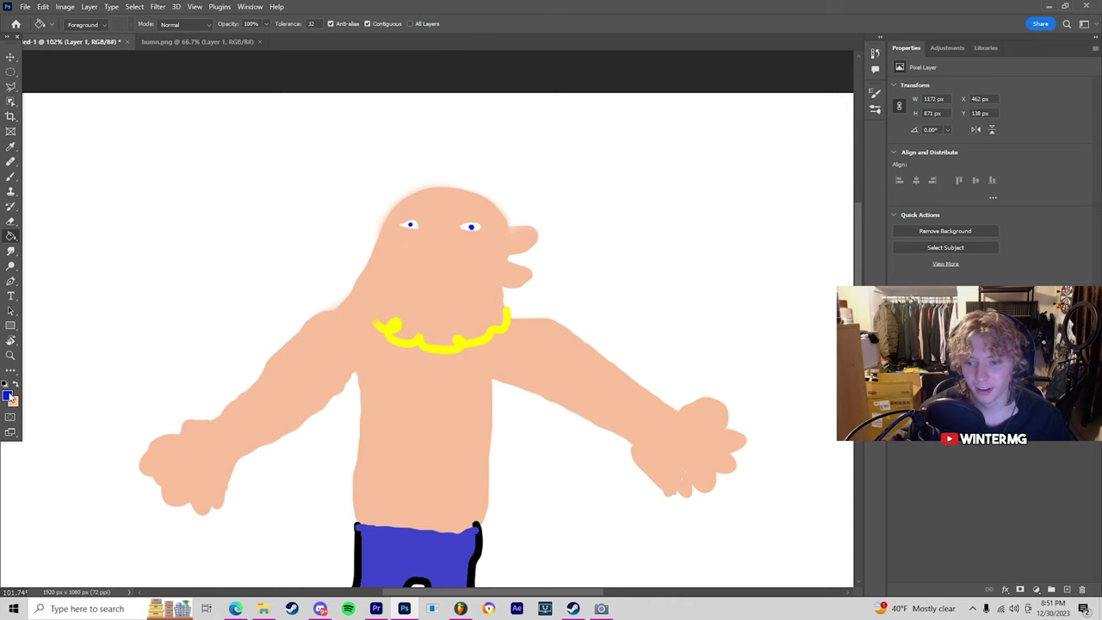
Choose a dark green foreground colour and fill the character's skin with it using the Paint Bucket
click(8, 395)
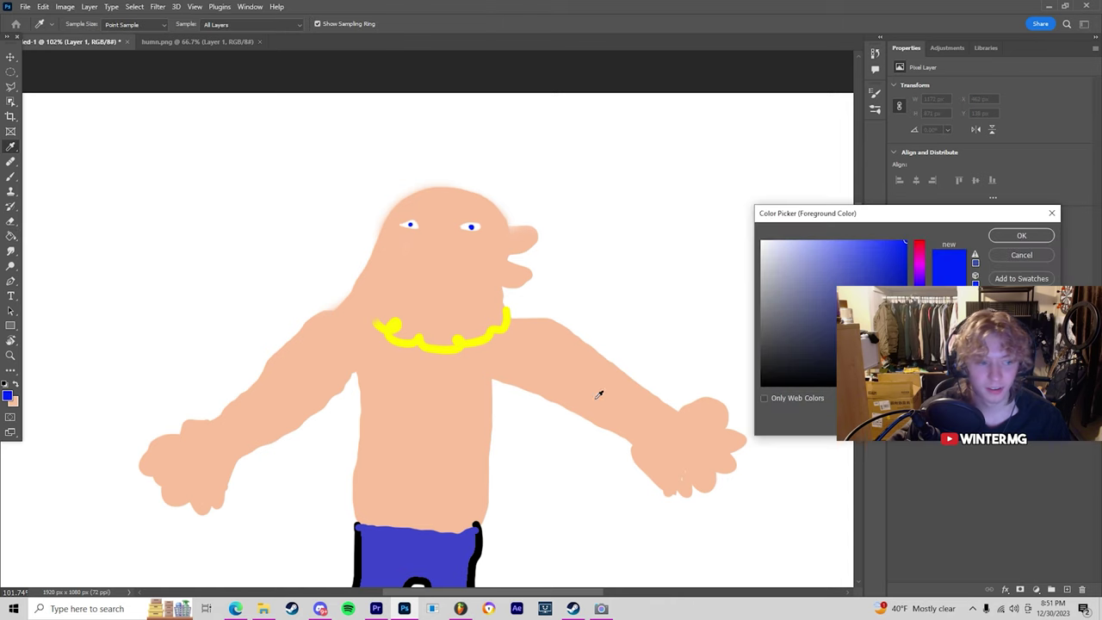
click(919, 342)
click(996, 240)
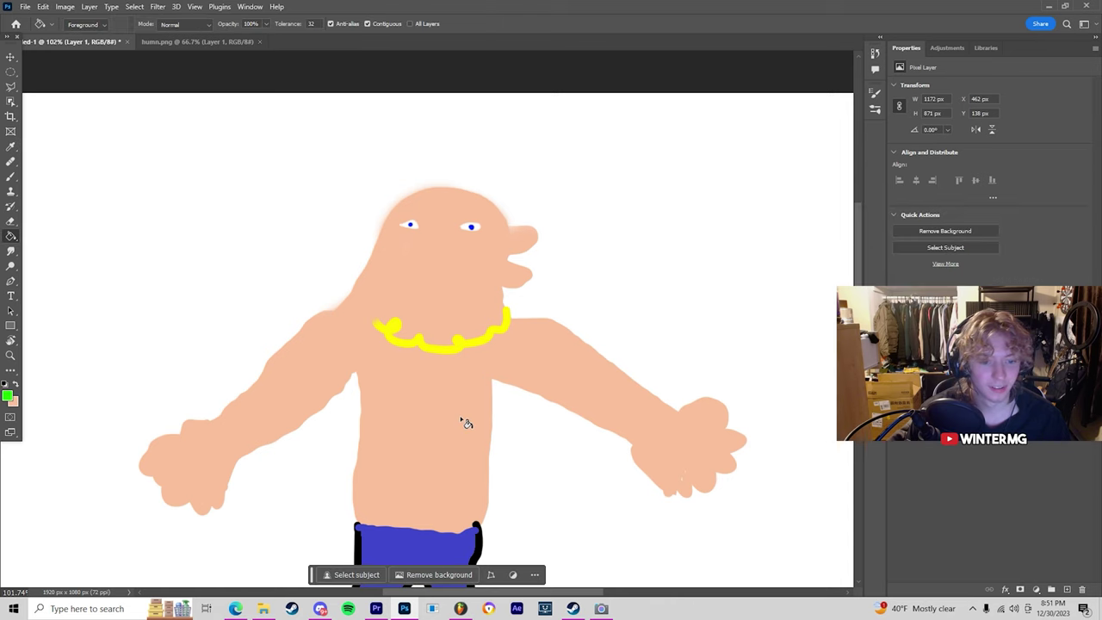
click(440, 420)
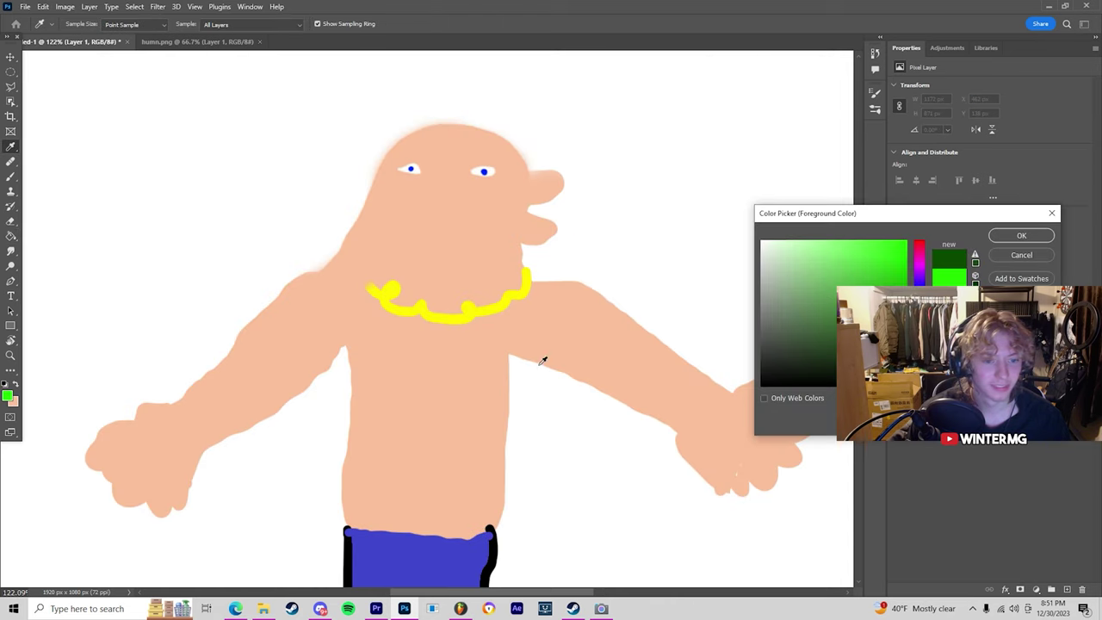
click(491, 365)
click(949, 275)
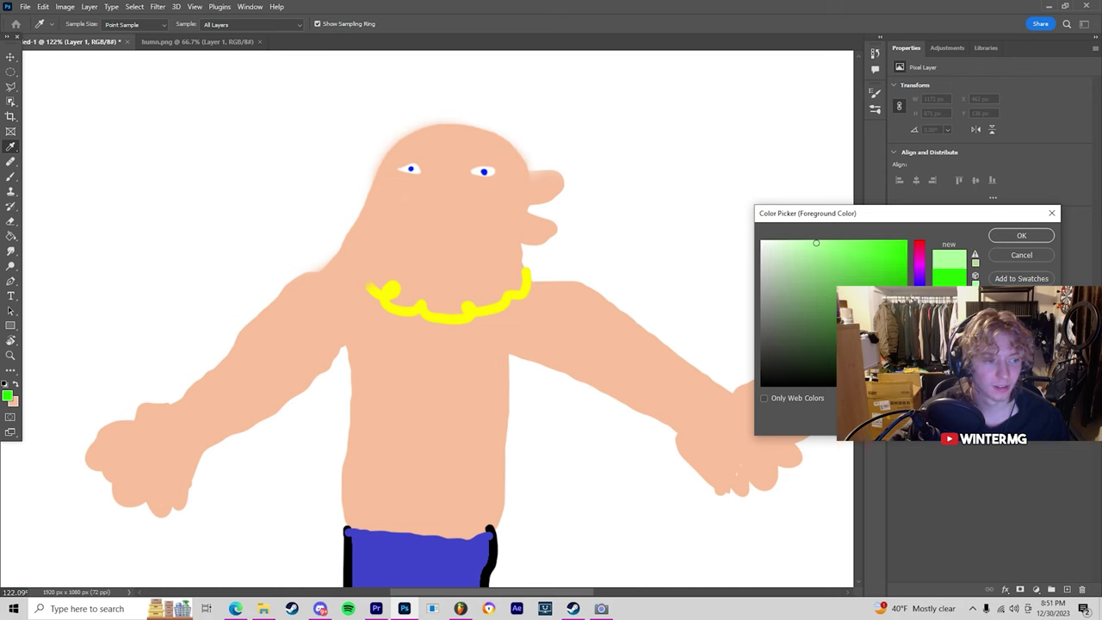
click(1021, 235)
key(g)
click(465, 377)
scroll(468, 377, down, 5)
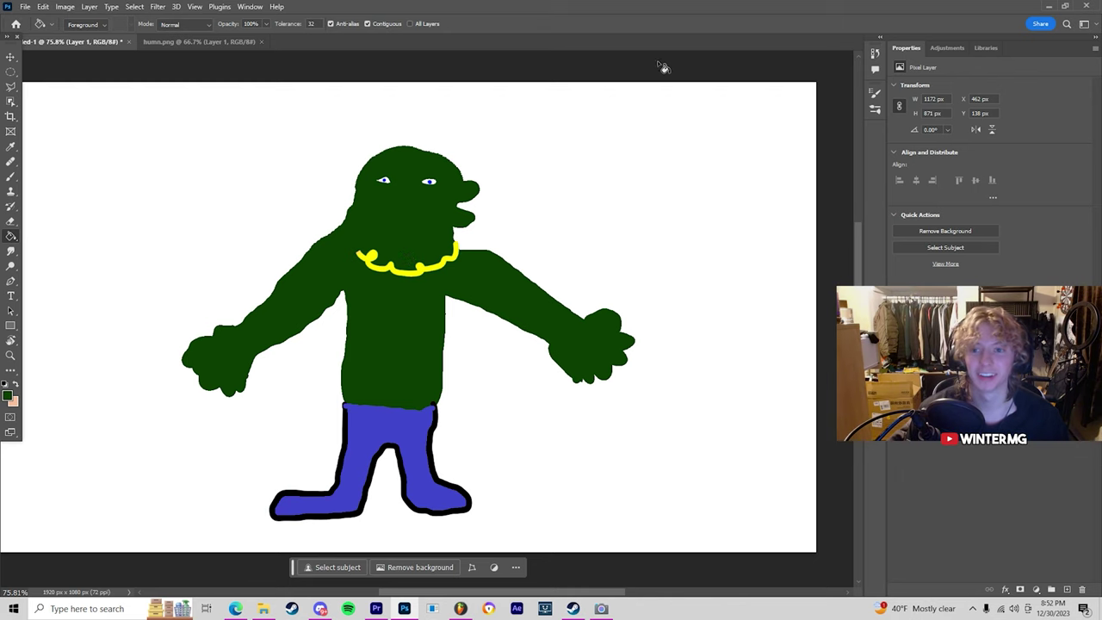
Paint over the character's yellow necklace with the dark green Brush
click(10, 174)
scroll(225, 172, up, 1)
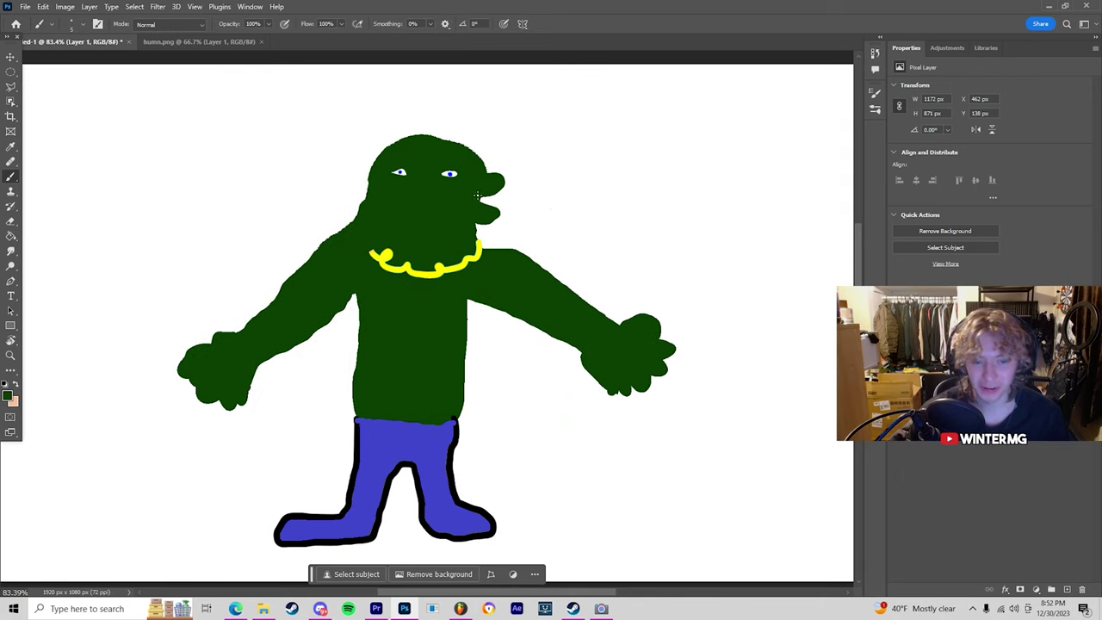
scroll(476, 196, up, 5)
Paint a red tongue sticking out of the character's mouth on Layer 2 with a small brush
right_click(11, 176)
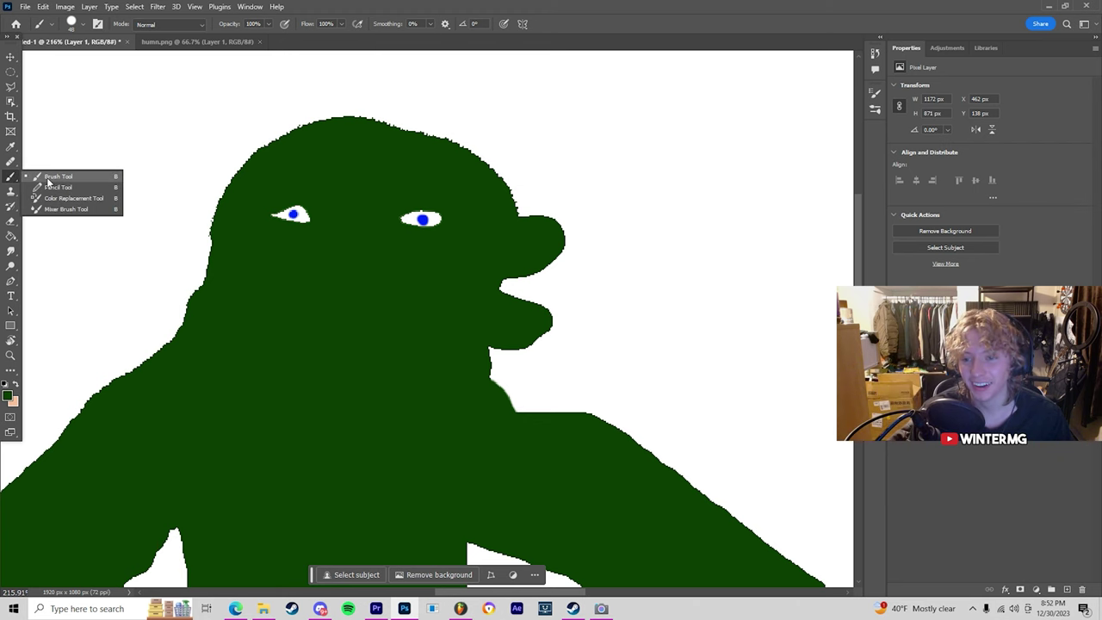
click(48, 177)
click(77, 24)
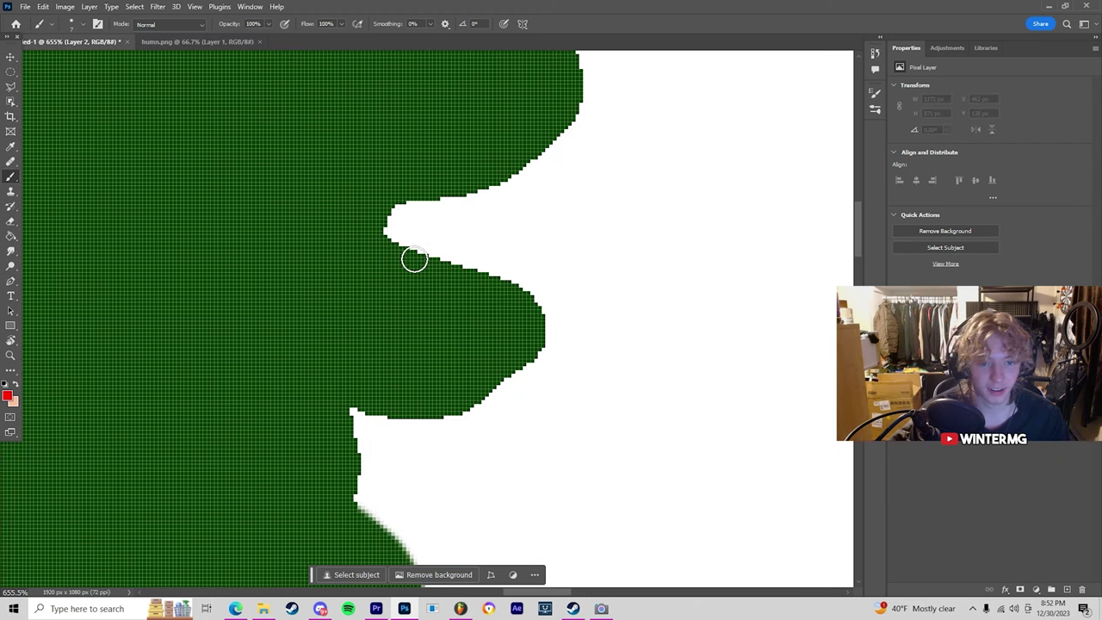
mouse_move(409, 250)
mouse_down()
mouse_move(681, 204)
mouse_move(812, 275)
mouse_move(743, 298)
mouse_move(585, 253)
mouse_move(502, 297)
mouse_up()
scroll(502, 297, down, 8)
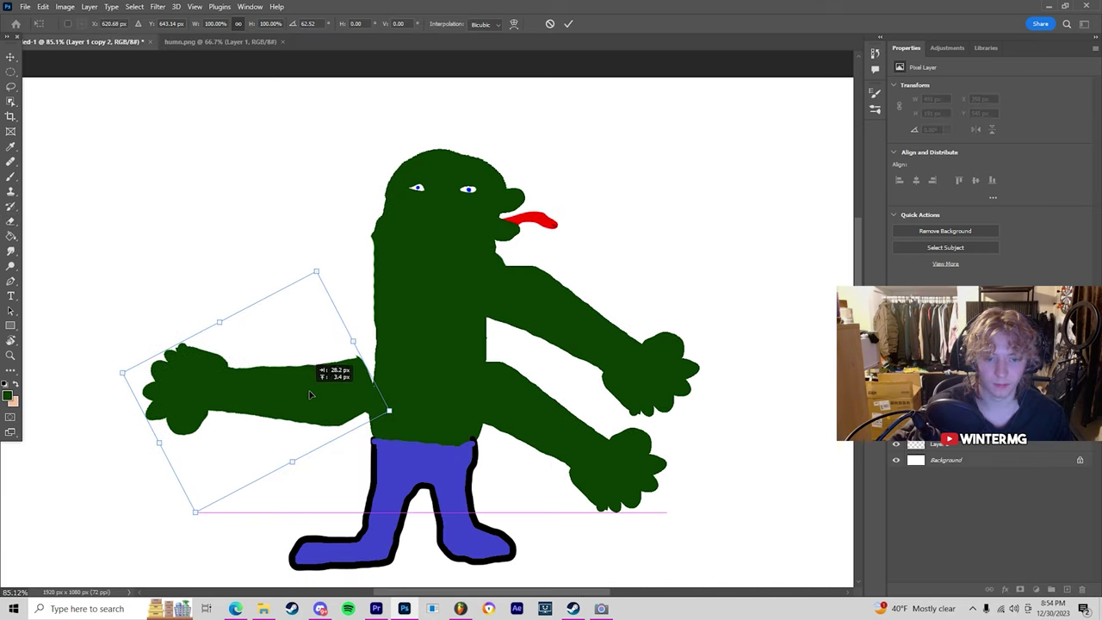
Move the rotated arm copy up along the side of the torso and apply the transformation
drag(302, 379, 290, 302)
key(Return)
Paint yellow wristbands with round centres on the two arms opposite the tongue side
scroll(288, 275, up, 3)
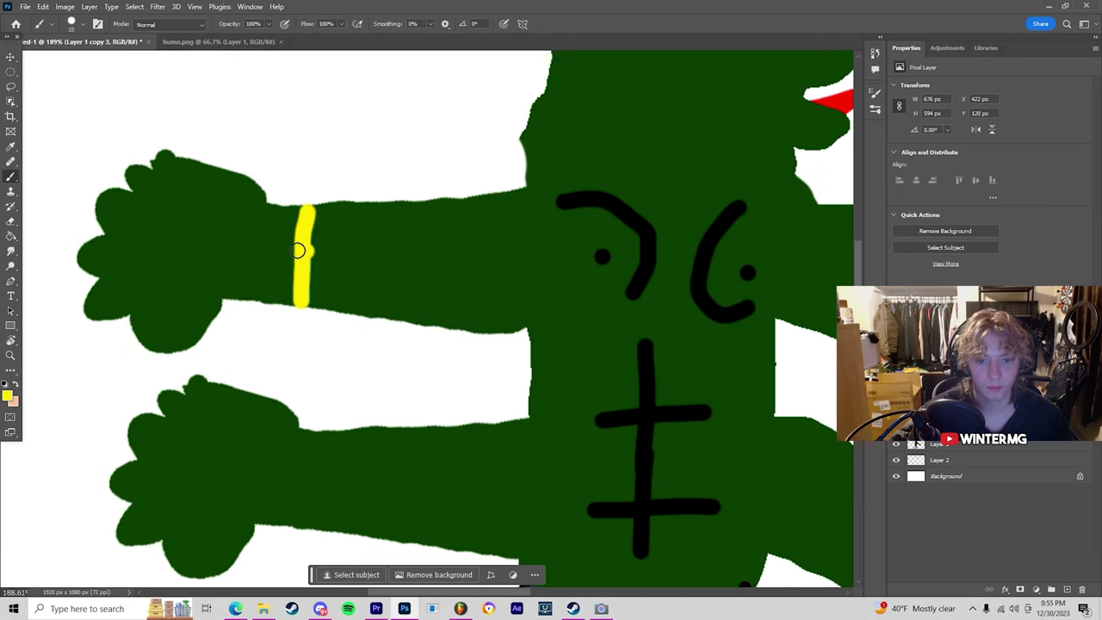
drag(300, 246, 302, 258)
scroll(369, 423, down, 3)
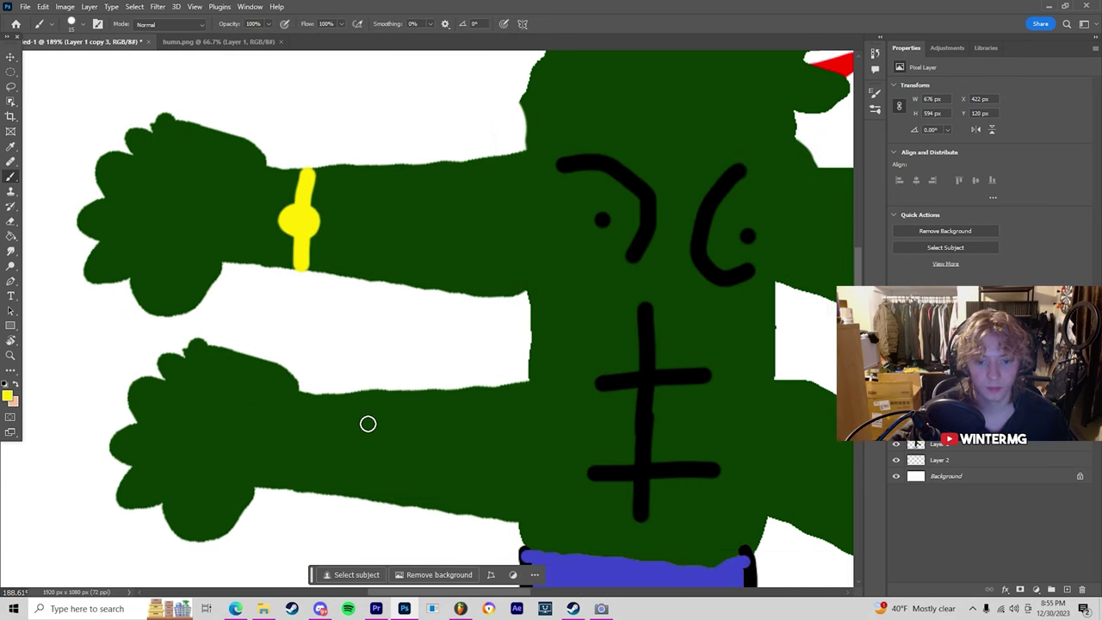
drag(345, 375, 337, 463)
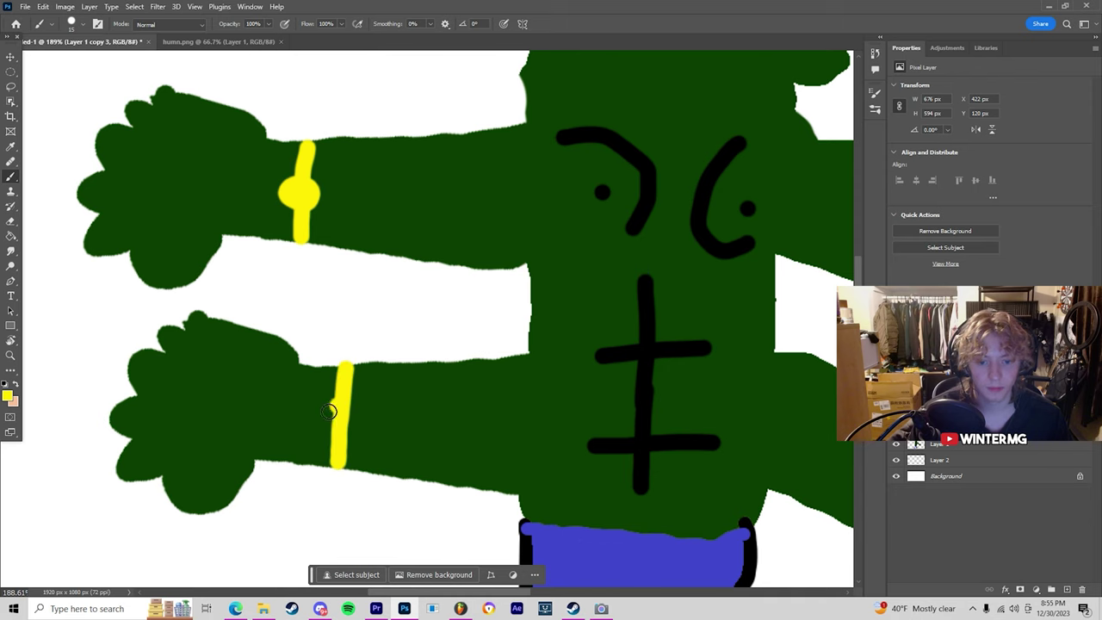
drag(329, 411, 334, 429)
Paint a yellow band across the upper arm on the tongue side of the body
scroll(370, 379, down, 6)
scroll(739, 330, up, 5)
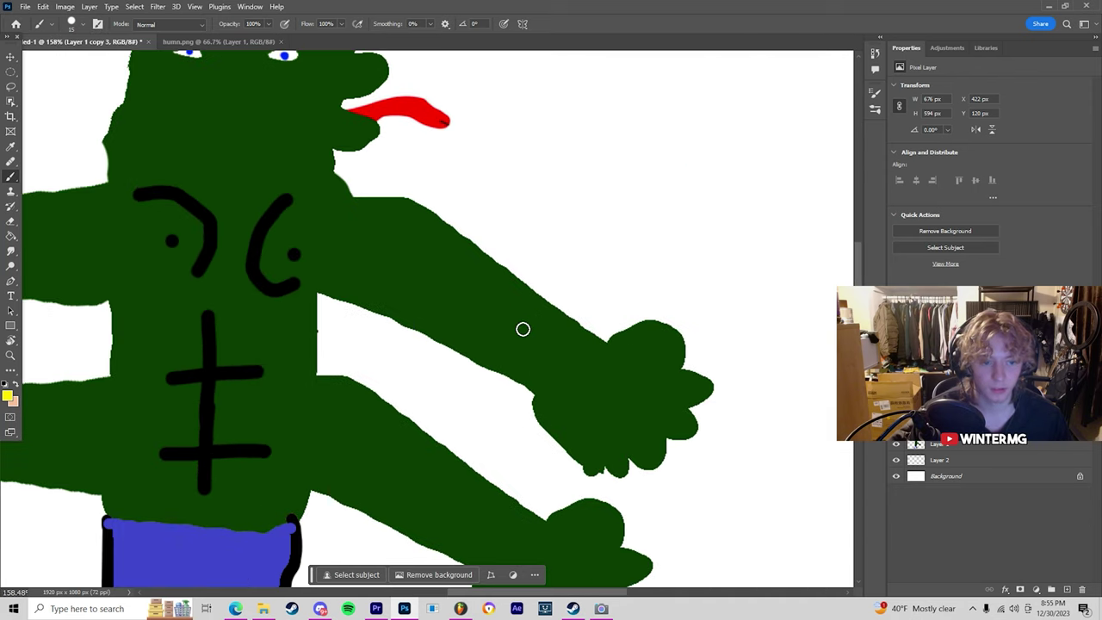
drag(552, 306, 493, 361)
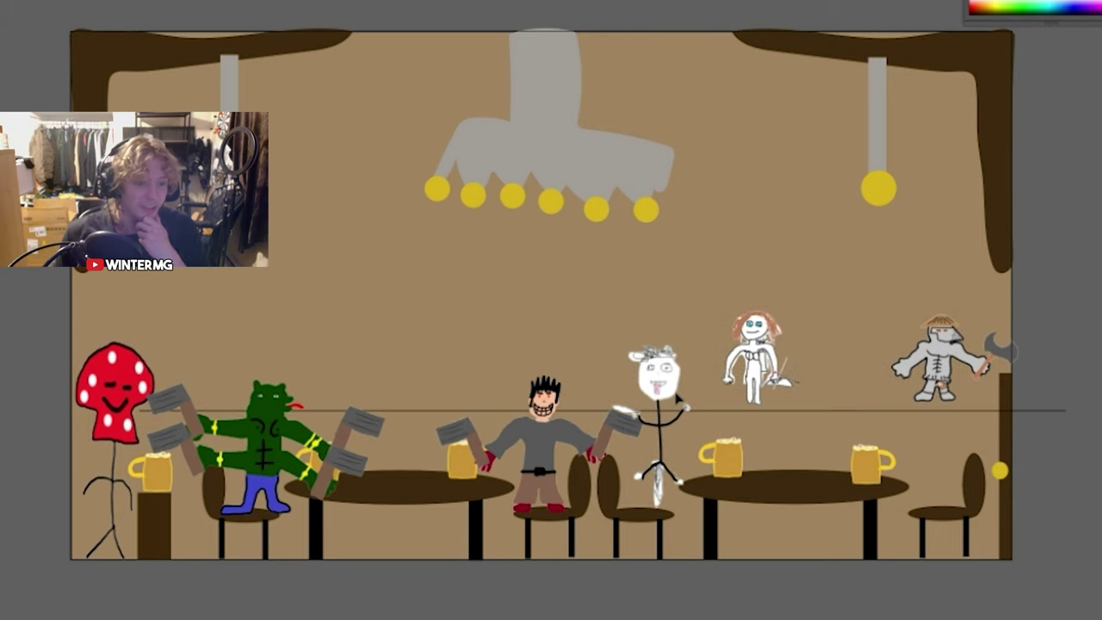
In the Illustrator tavern scene, seat the red-haired figure and the grey axe-bearing figure at the second table
click(756, 379)
drag(816, 310, 842, 272)
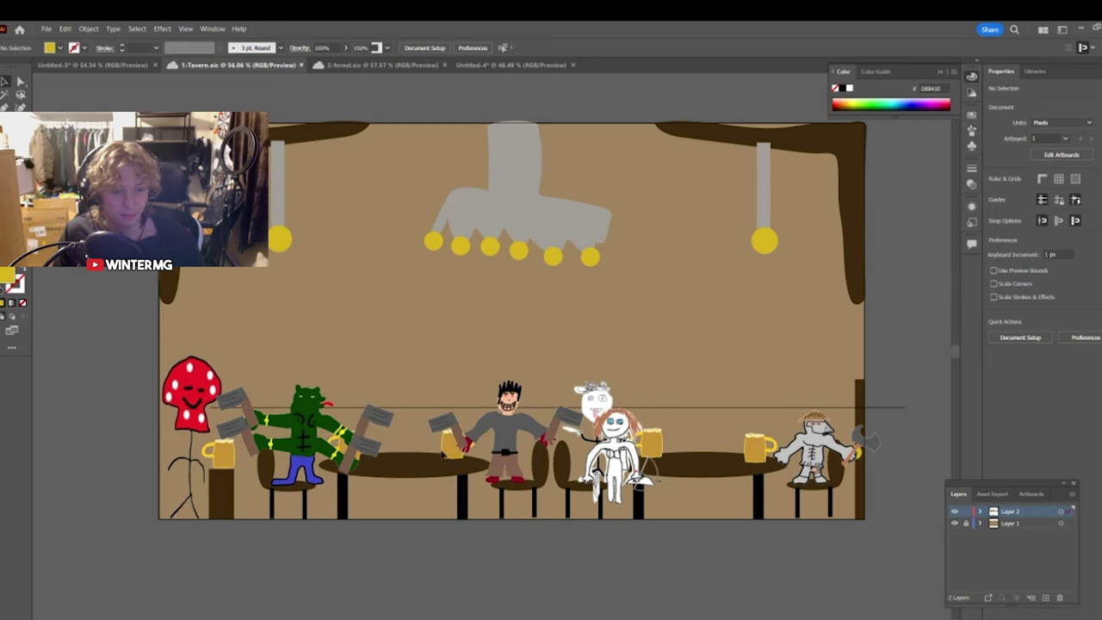
click(168, 396)
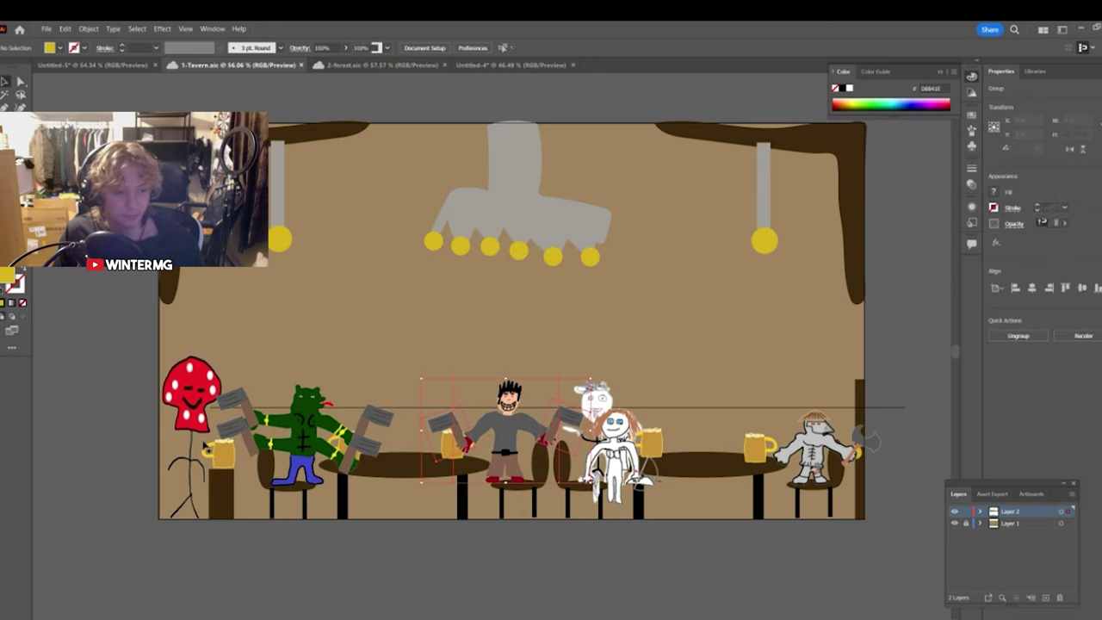
click(93, 295)
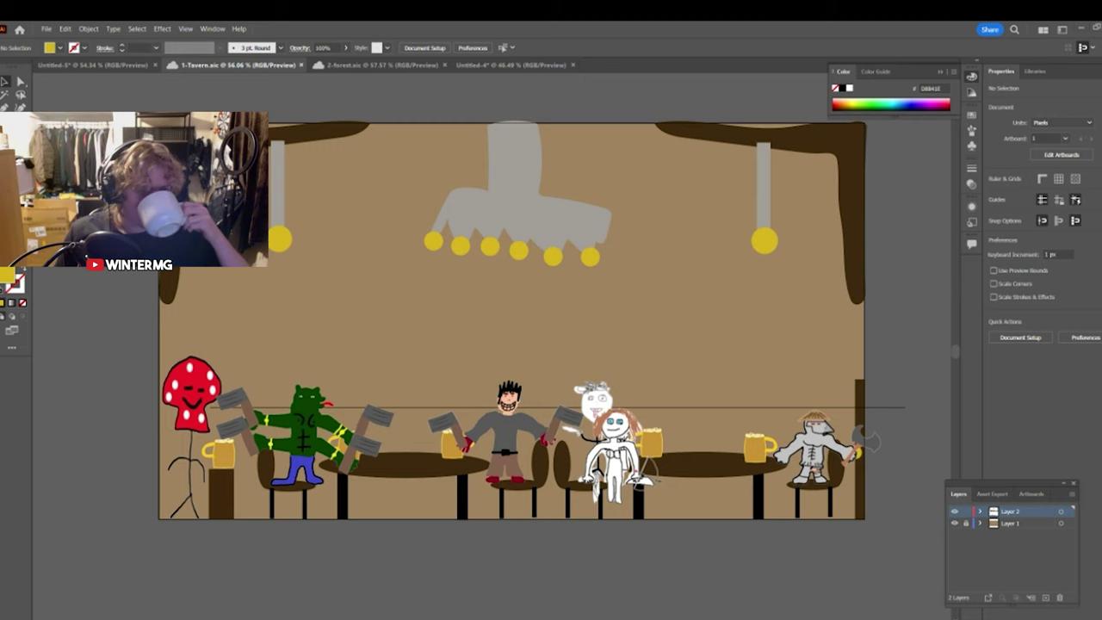
click(209, 387)
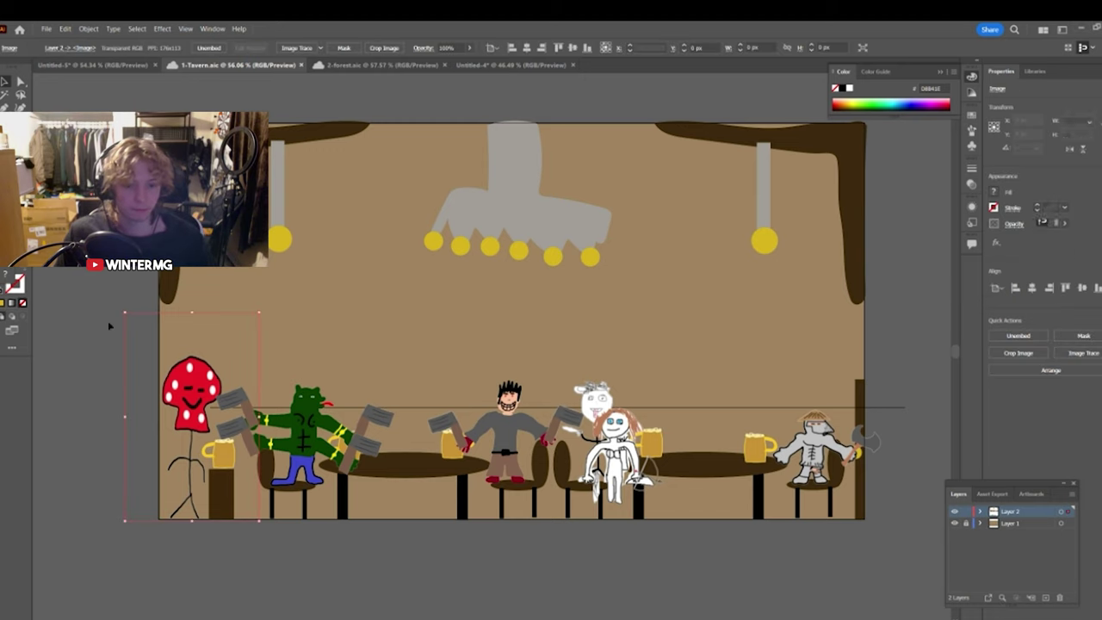
click(95, 274)
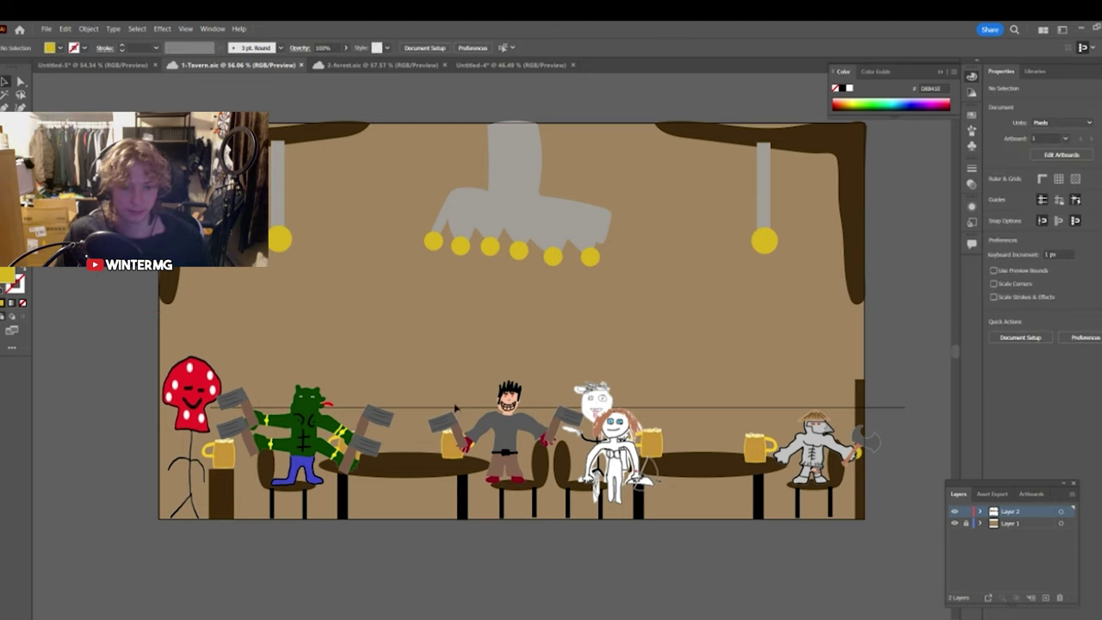
scroll(95, 274, down, 3)
scroll(496, 536, up, 3)
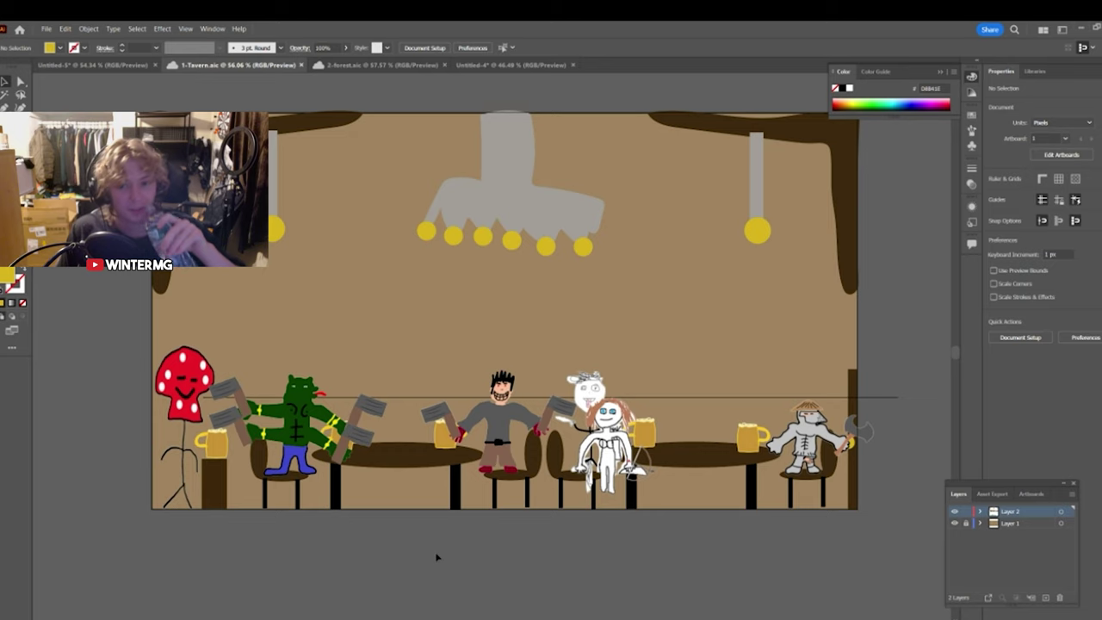
scroll(401, 570, left, 1)
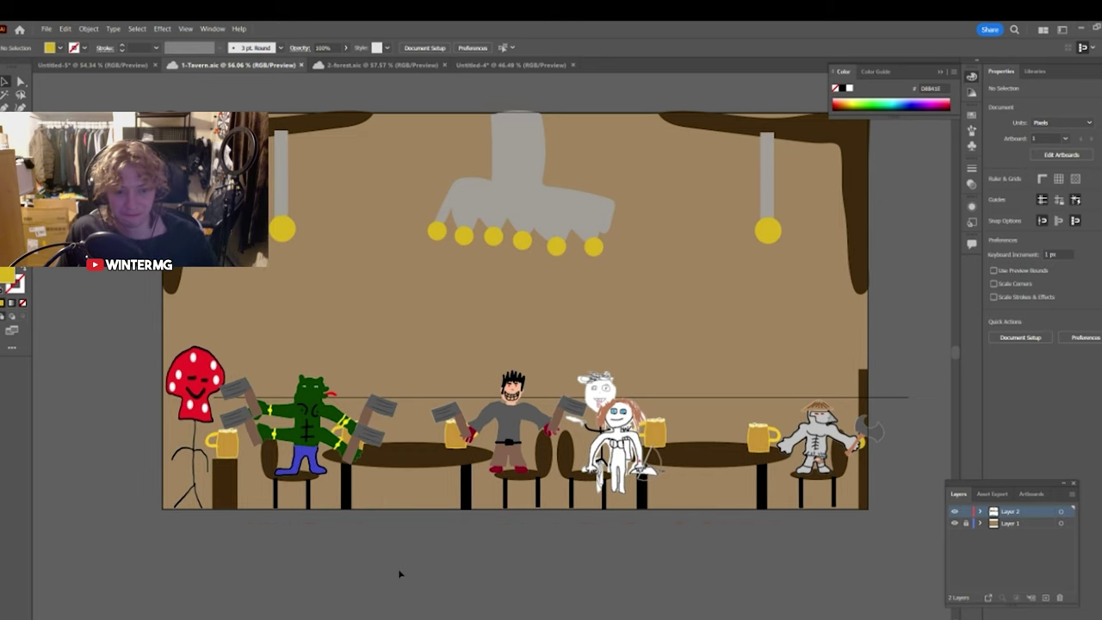
Switch to the Wheel of Names page in the browser, spin the numbered wheel and dismiss the winner dialog
mouse_move(275, 618)
click(275, 598)
click(314, 2)
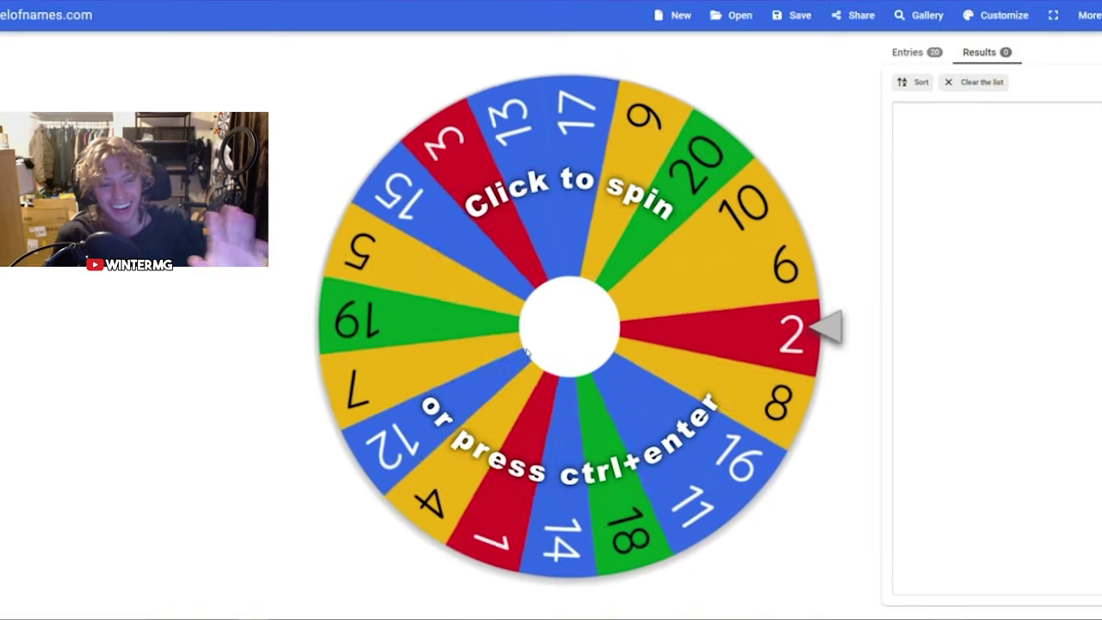
click(511, 290)
scroll(430, 370, down, 1)
scroll(435, 379, up, 1)
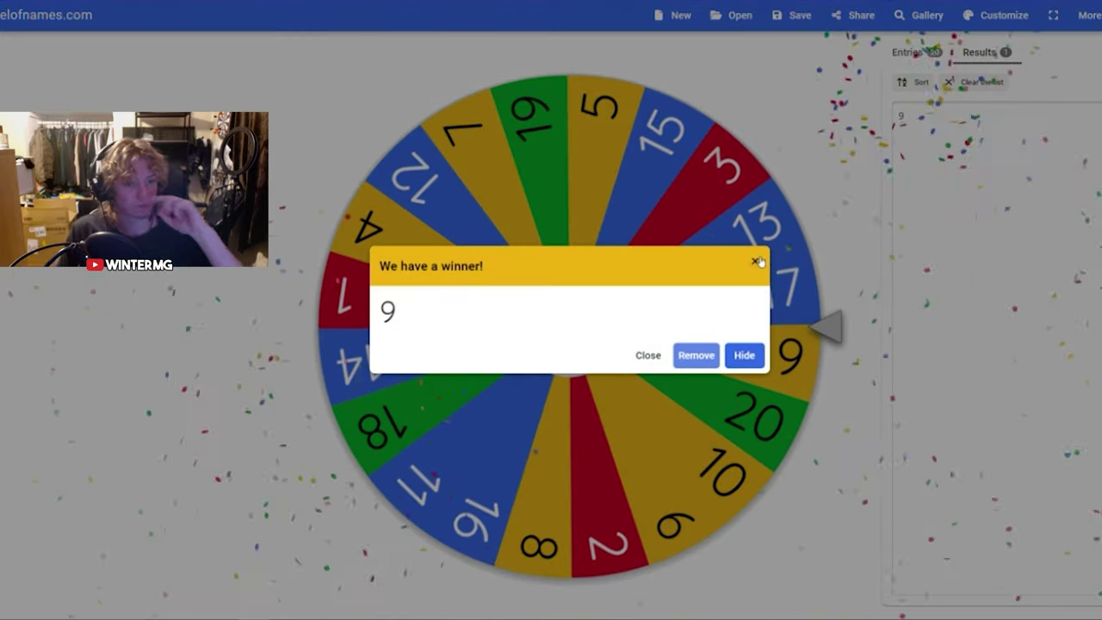
click(757, 262)
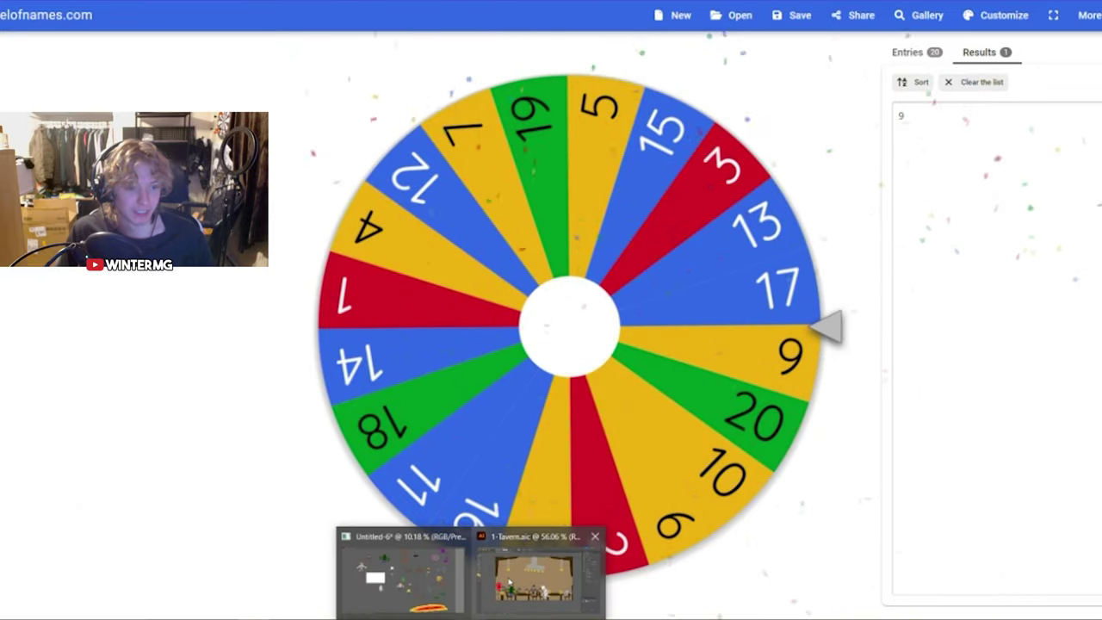
Switch back to the 1-Tavern.aic artwork in Illustrator and look over the seated characters
click(511, 546)
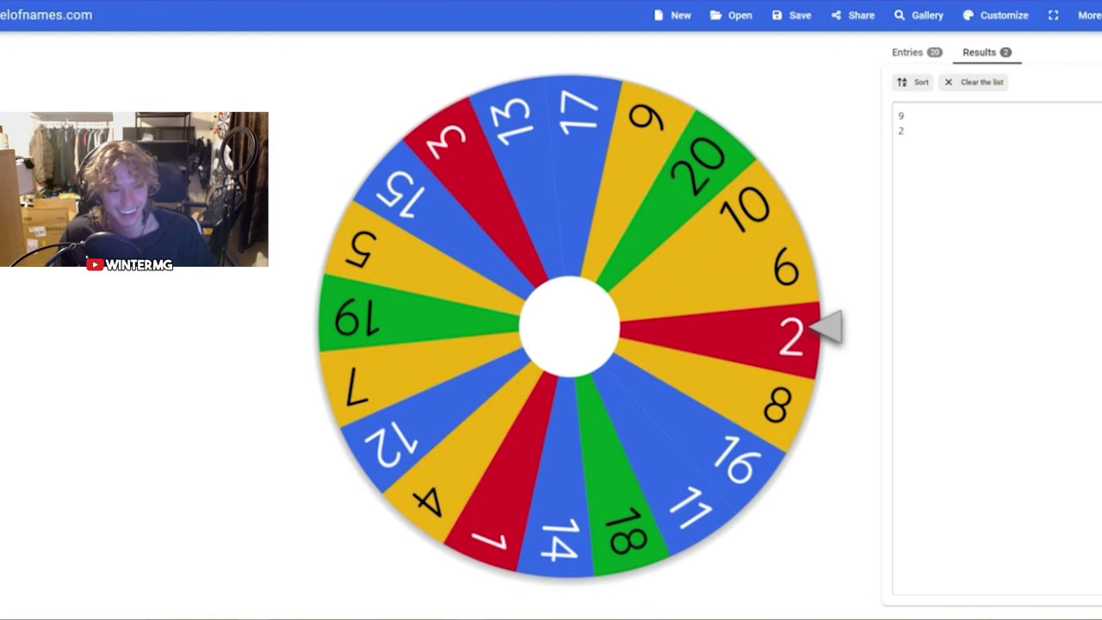
mouse_move(473, 618)
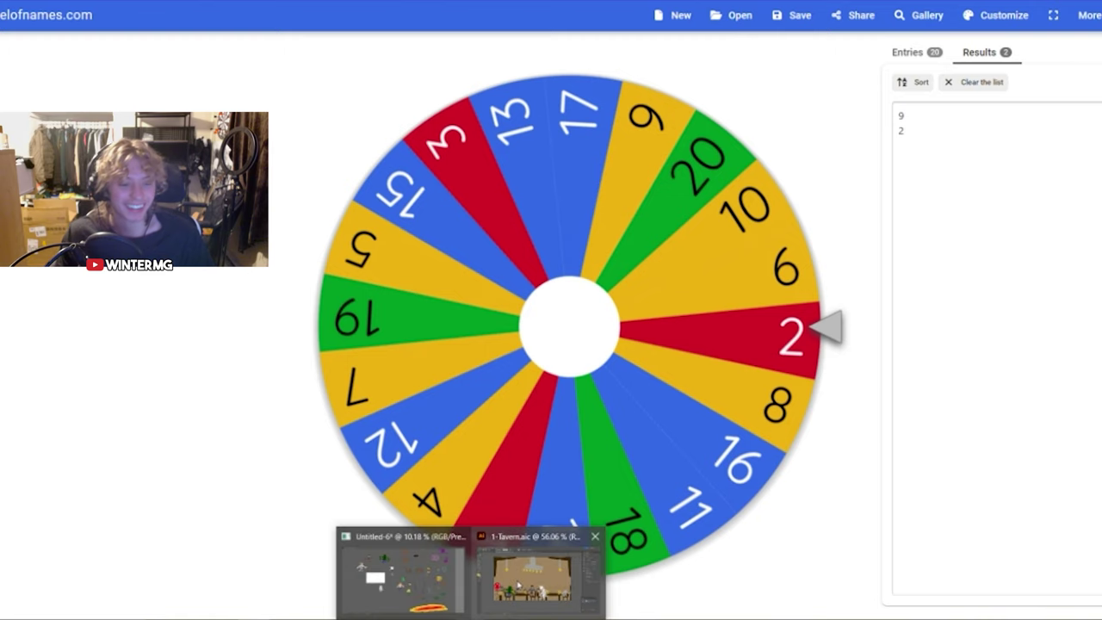
click(536, 582)
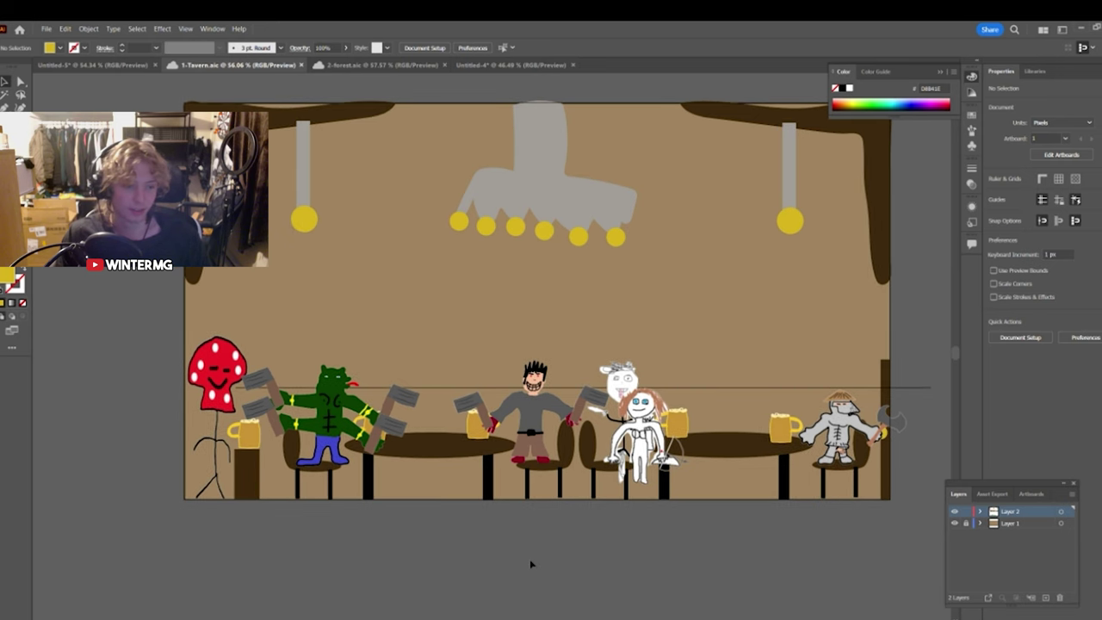
drag(520, 559, 527, 564)
drag(453, 547, 509, 559)
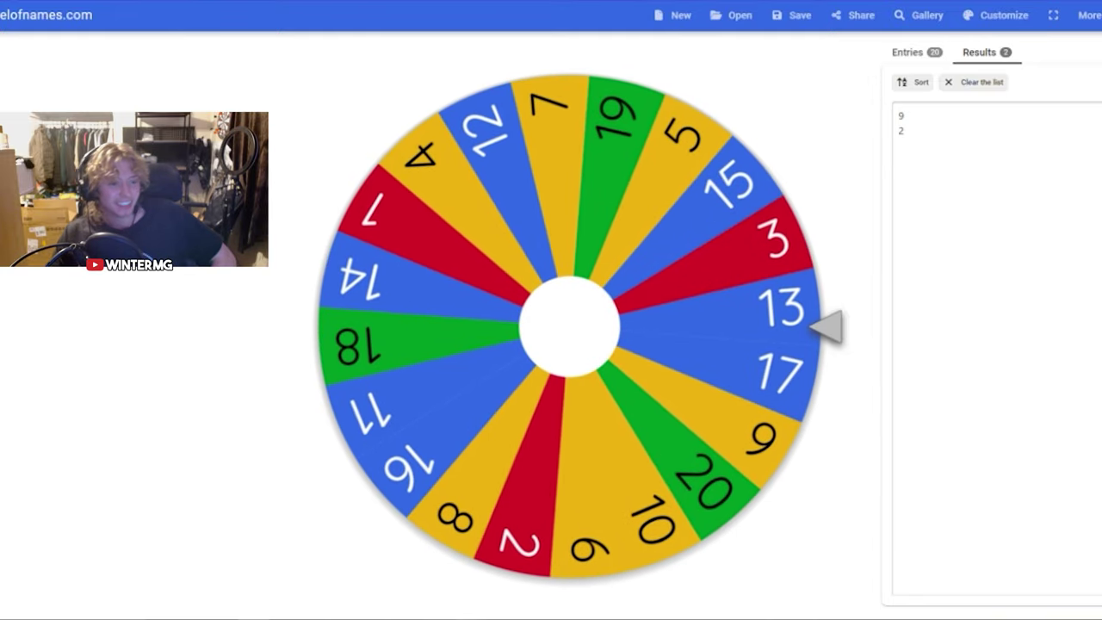
Switch to the 1-Tavern.aic artwork in Illustrator and crop the seated grey figure's image so that its axe is cut off
mouse_move(471, 619)
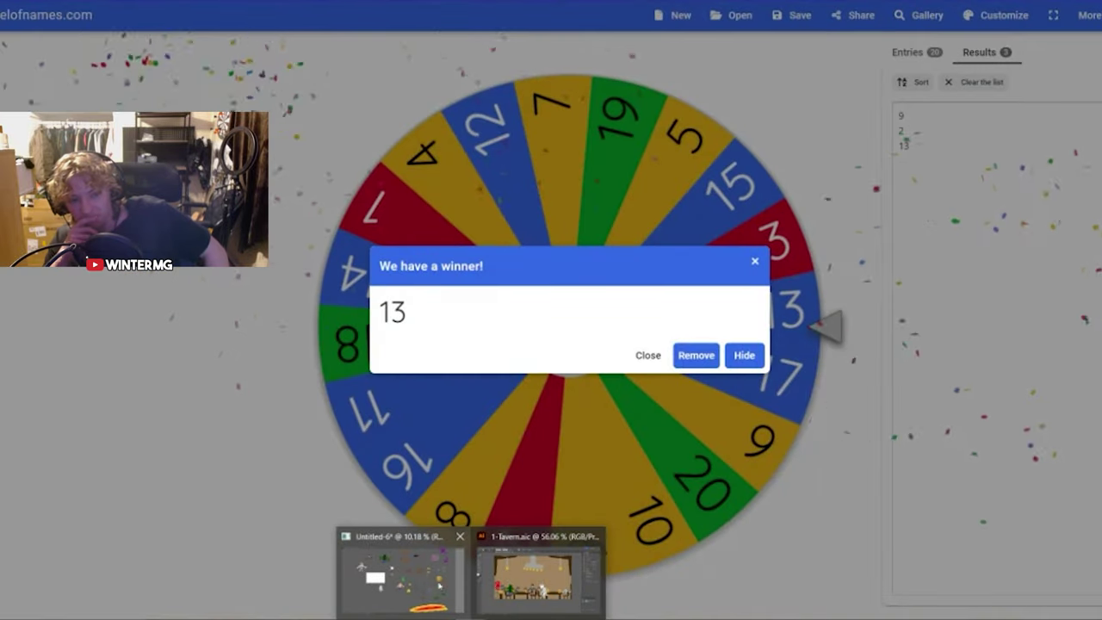
click(527, 579)
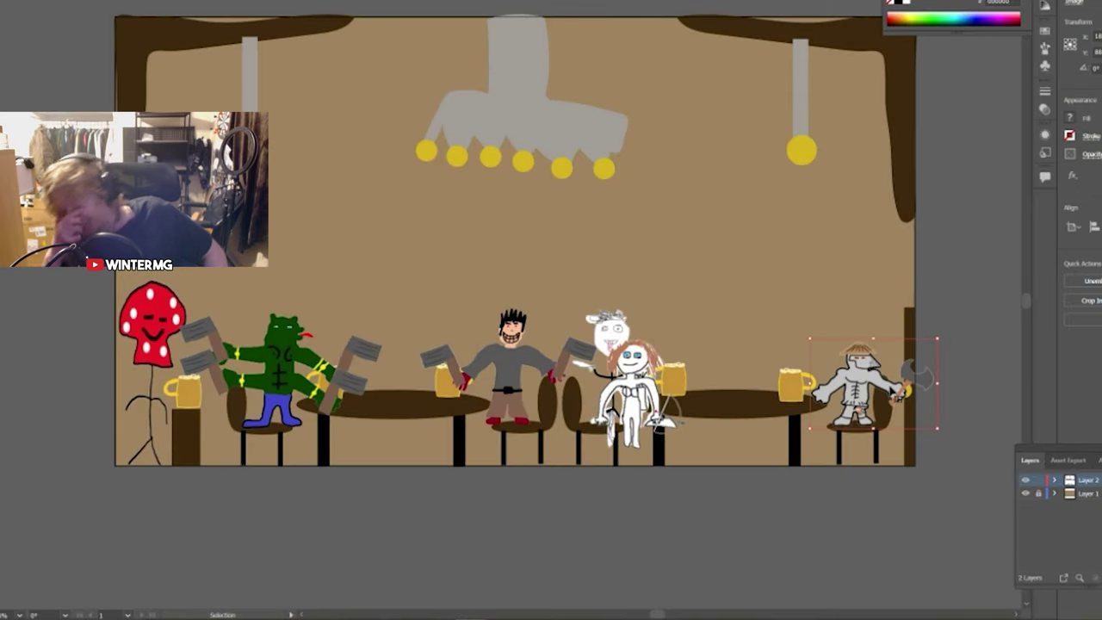
right_click(880, 373)
click(930, 487)
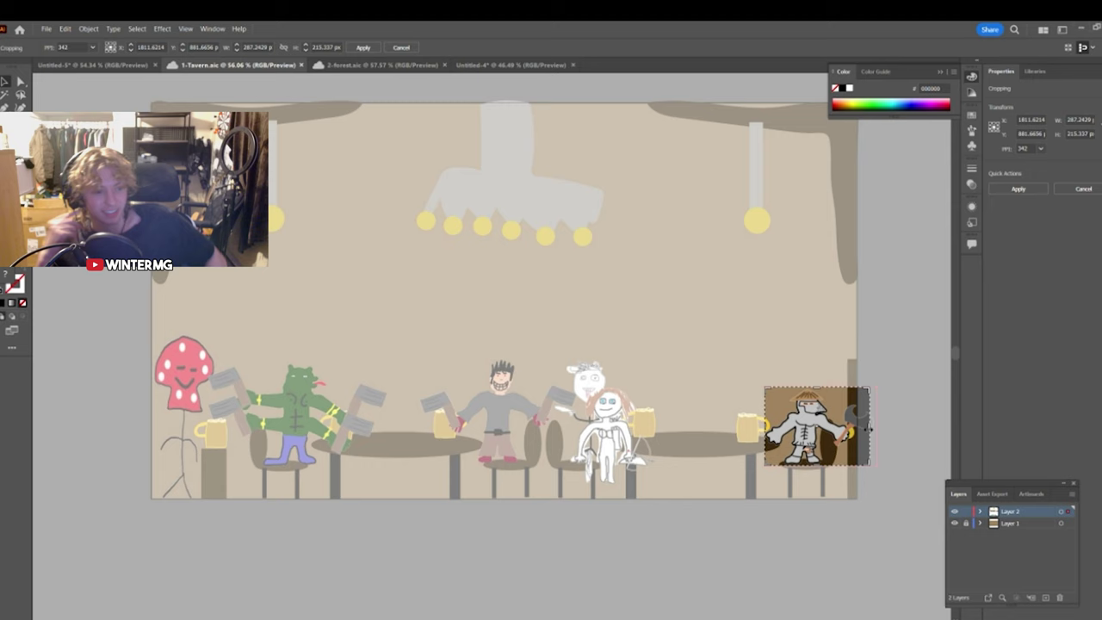
drag(868, 428, 837, 430)
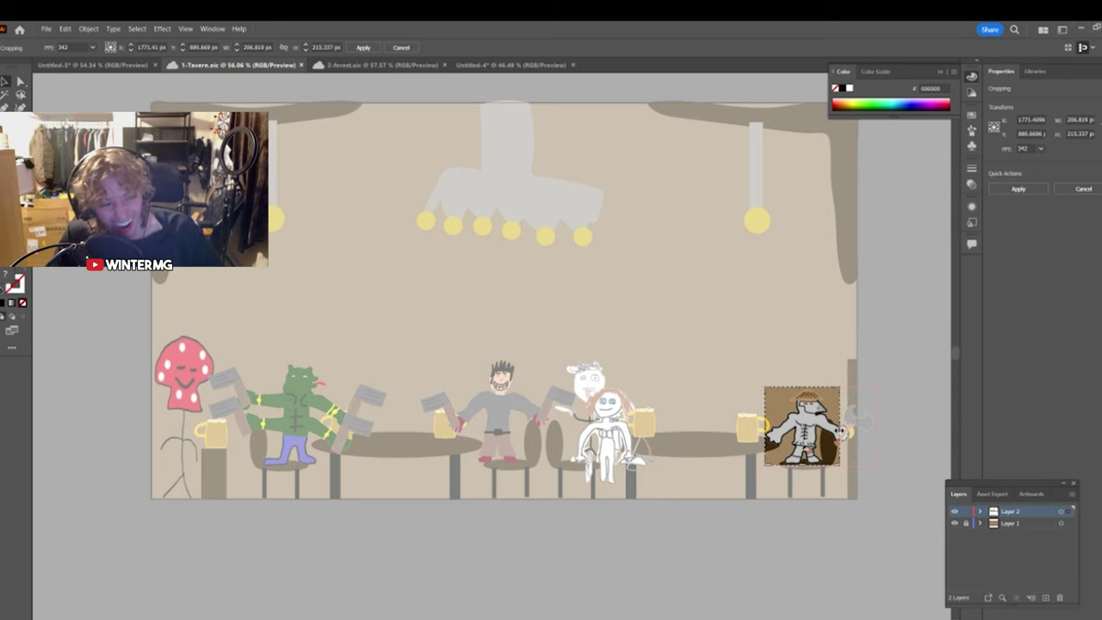
key(Return)
click(789, 521)
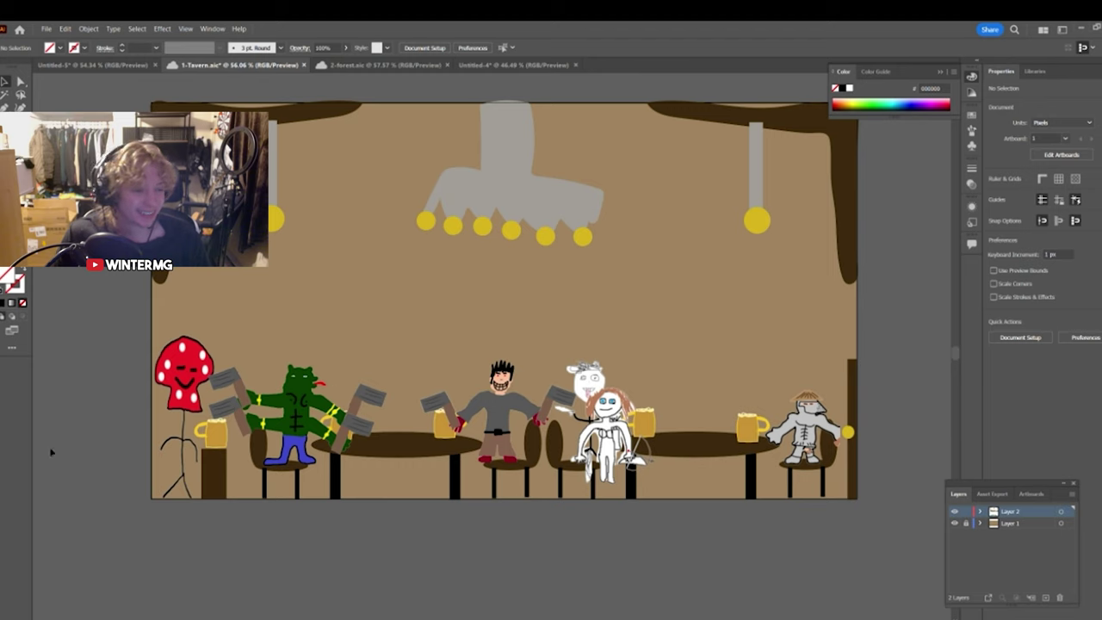
Paste a copy of the grey wooden-handled axe into the tavern scene, shrink and flip it, and place it at the white-headed figure's raised hand
key(ctrl+Tab)
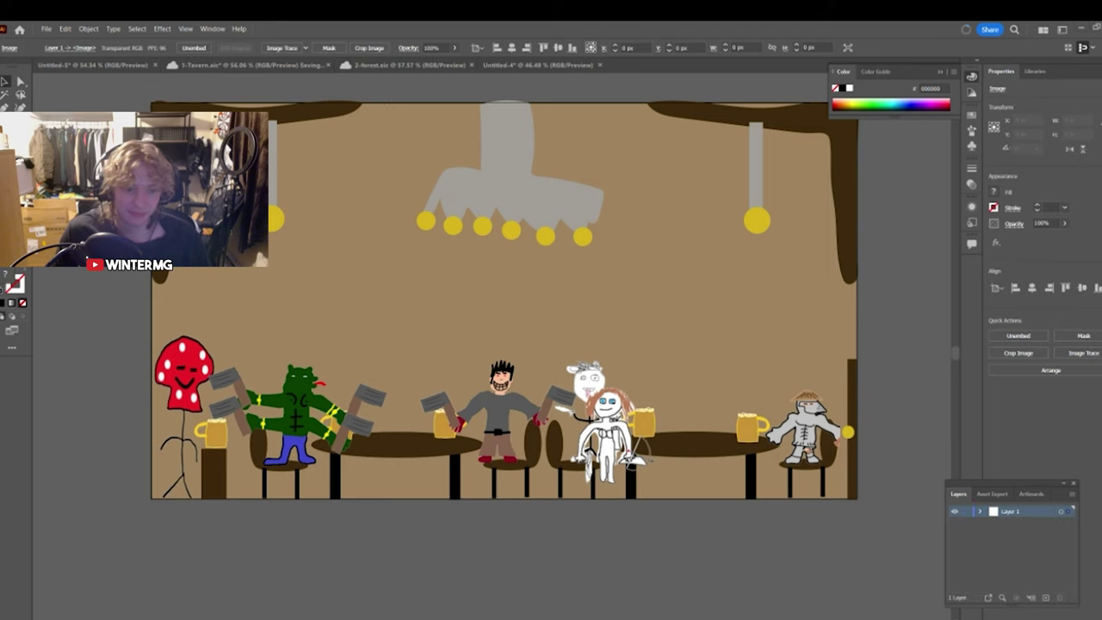
key(ctrl+Tab)
key(ctrl+v)
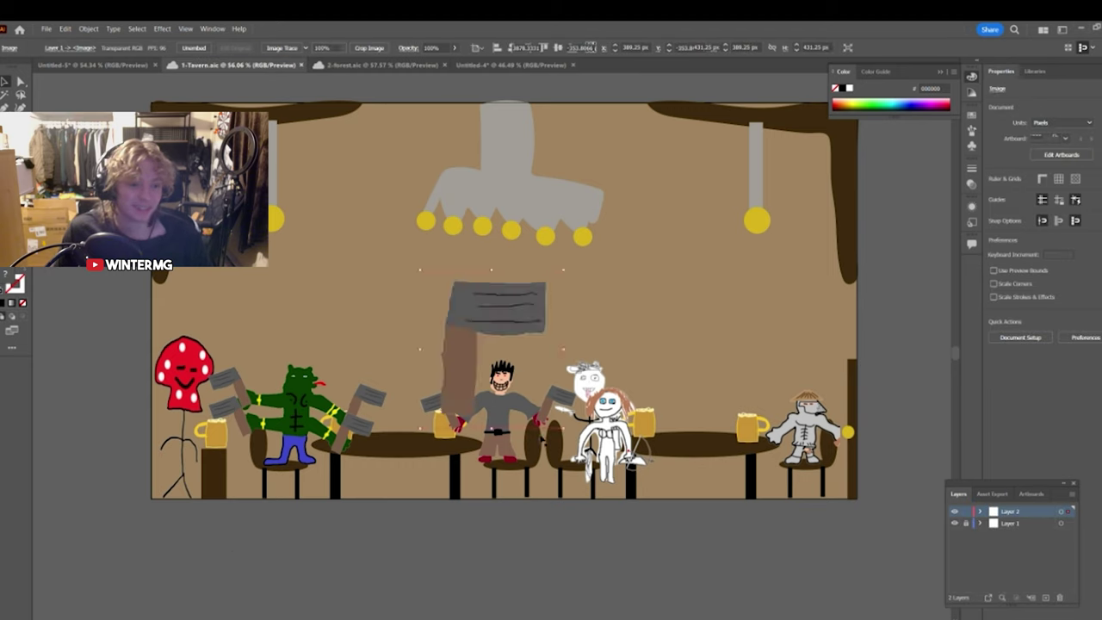
drag(516, 315, 677, 351)
drag(677, 351, 685, 351)
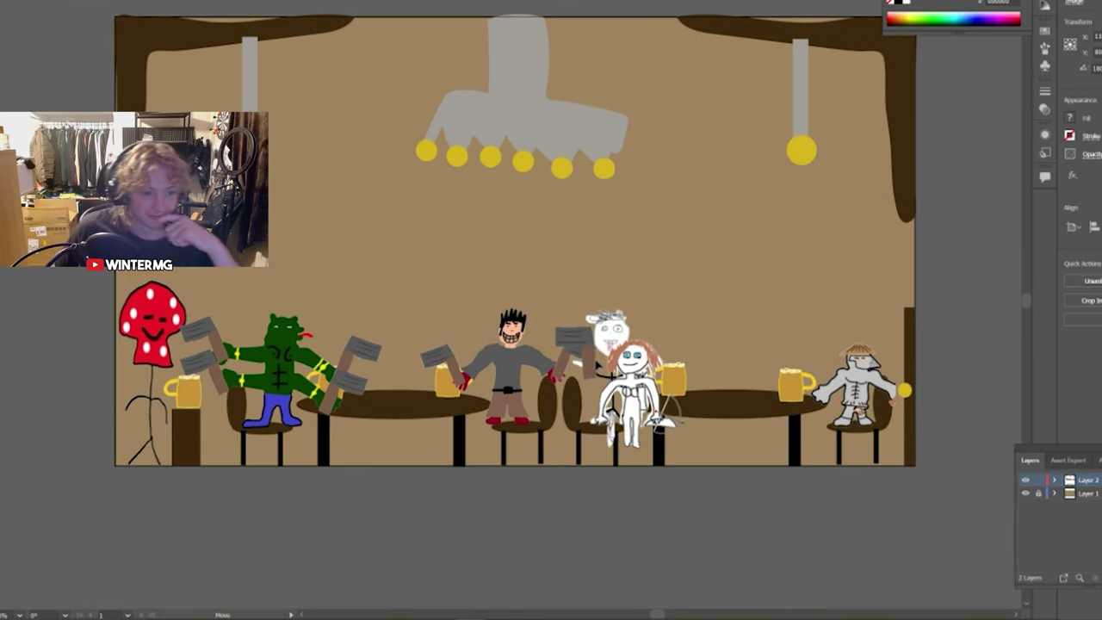
click(620, 505)
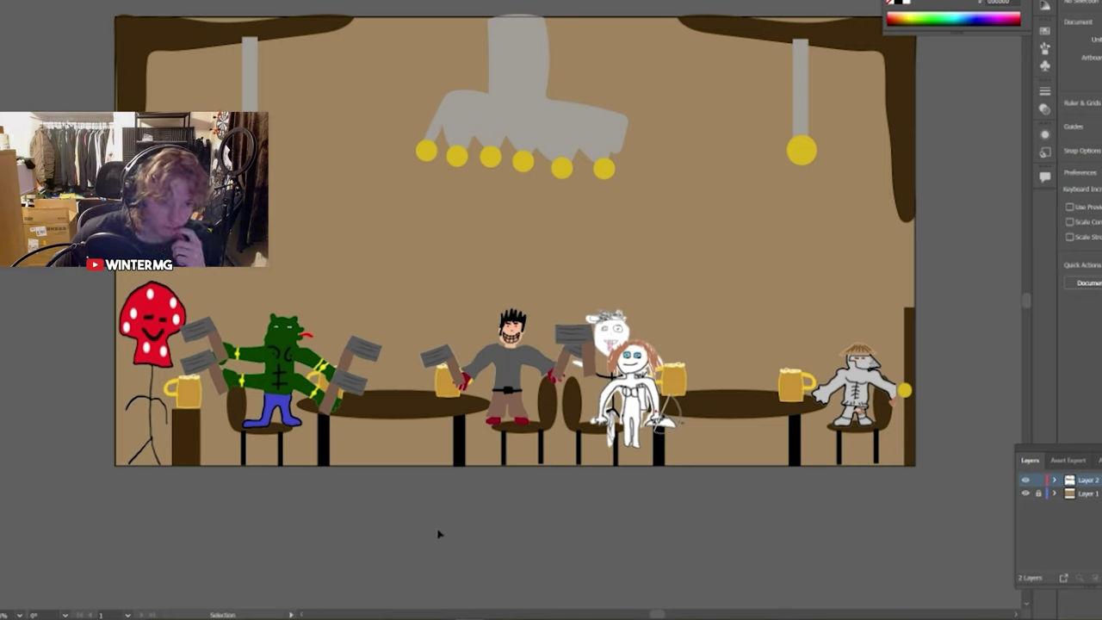
drag(521, 570, 444, 489)
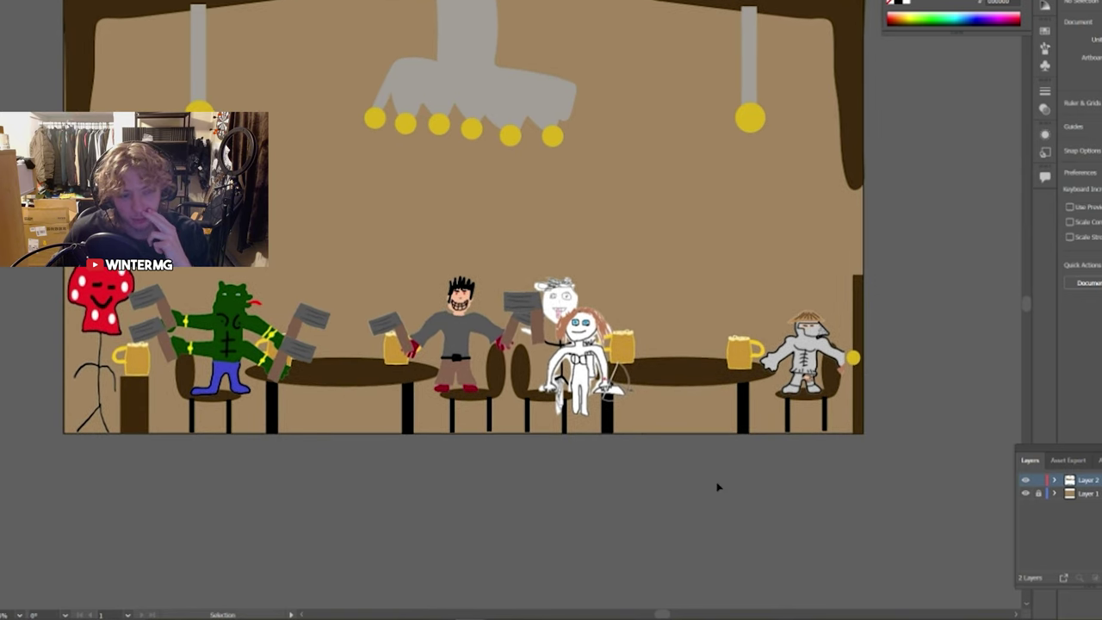
drag(549, 538, 569, 544)
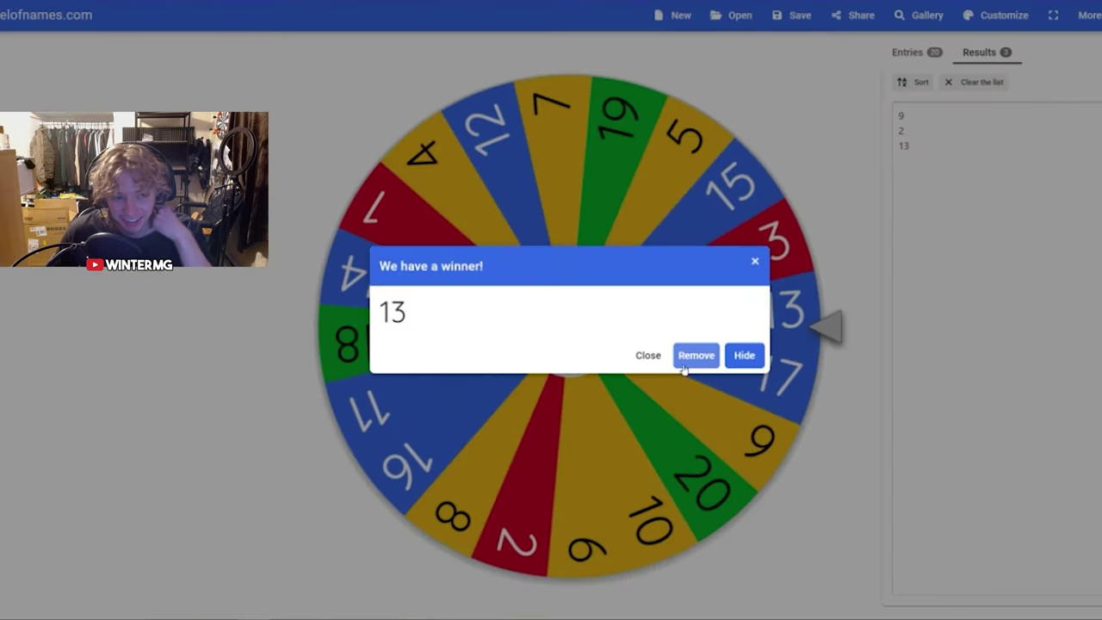
On the Wheel of Names page, dismiss the open winner dialog, spin the numbered wheel again and close the new result
click(756, 262)
click(728, 315)
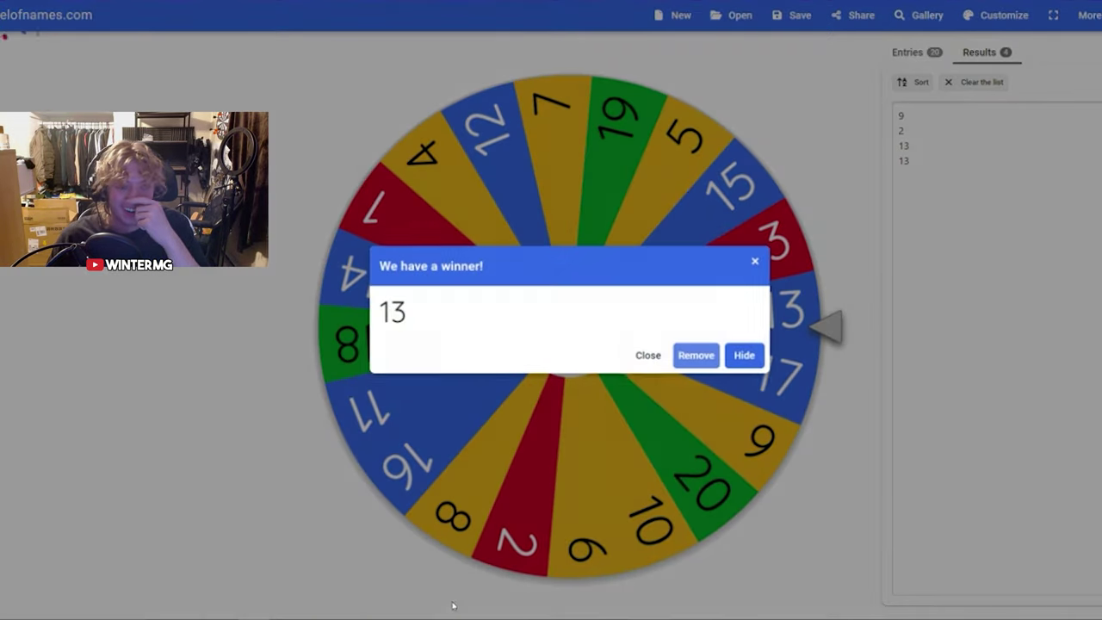
click(754, 261)
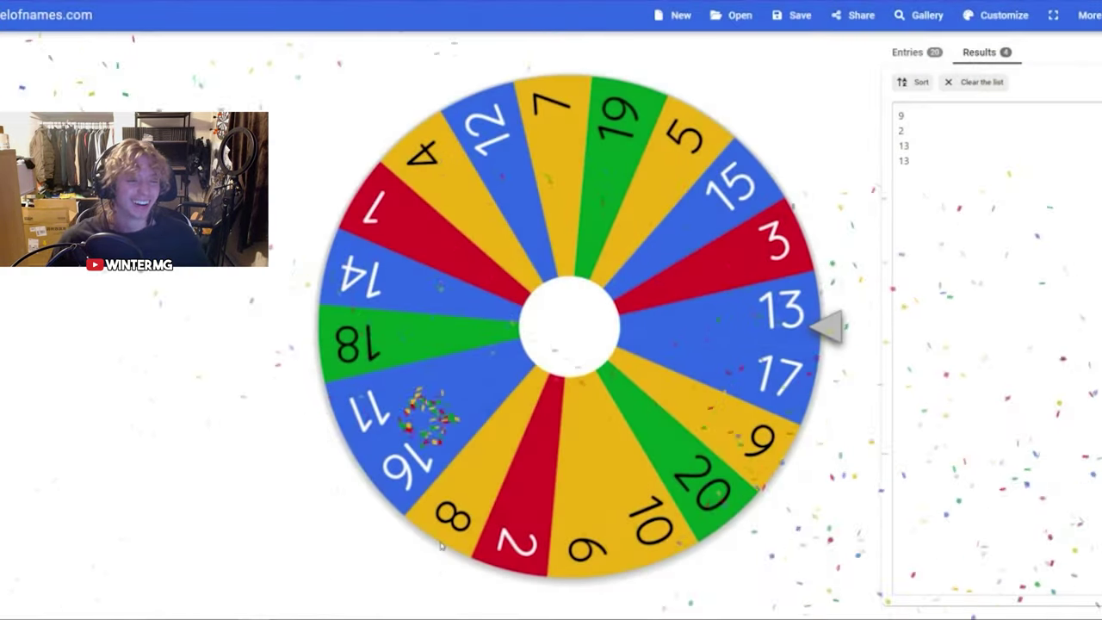
Switch back to the Illustrator tavern scene and move the red-haired figure off its chair to the empty wall above the tables
mouse_move(473, 618)
click(534, 576)
scroll(692, 508, up, 3)
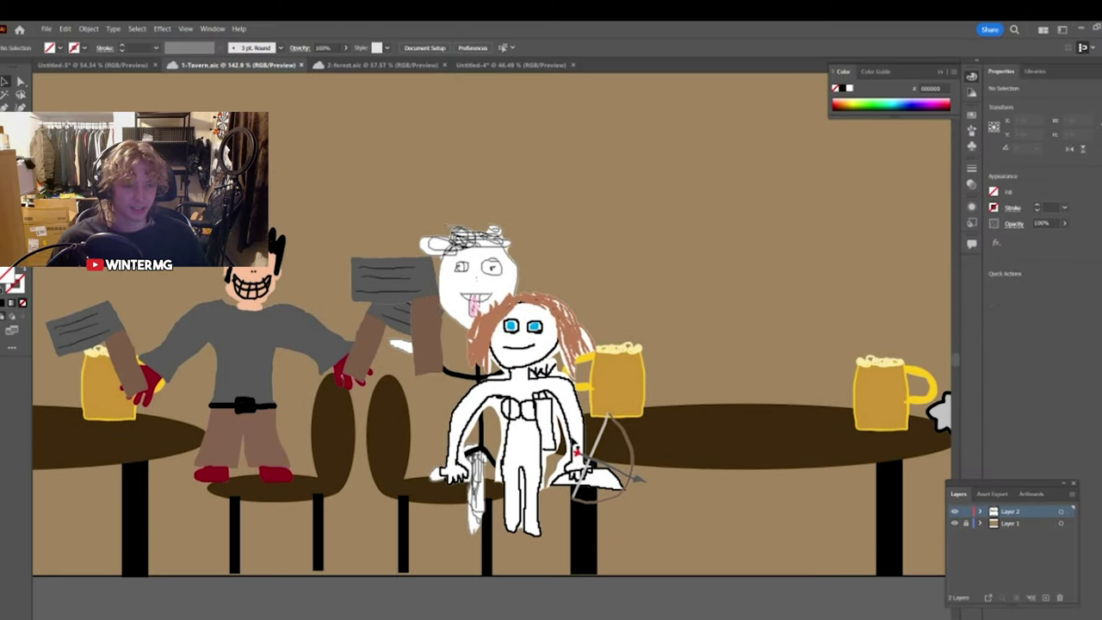
click(545, 381)
drag(545, 381, 673, 185)
drag(674, 186, 504, 405)
drag(474, 409, 497, 352)
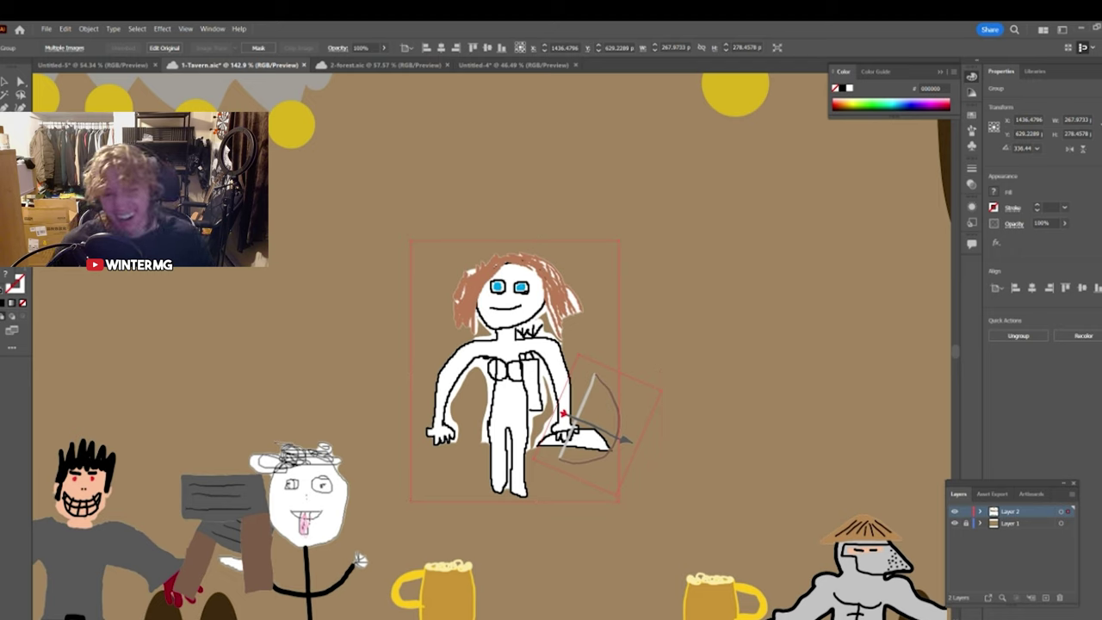
Cover both of the red-haired figure's eyes with black-filled ellipses of 15 by 17 px
drag(510, 296, 498, 283)
key(v)
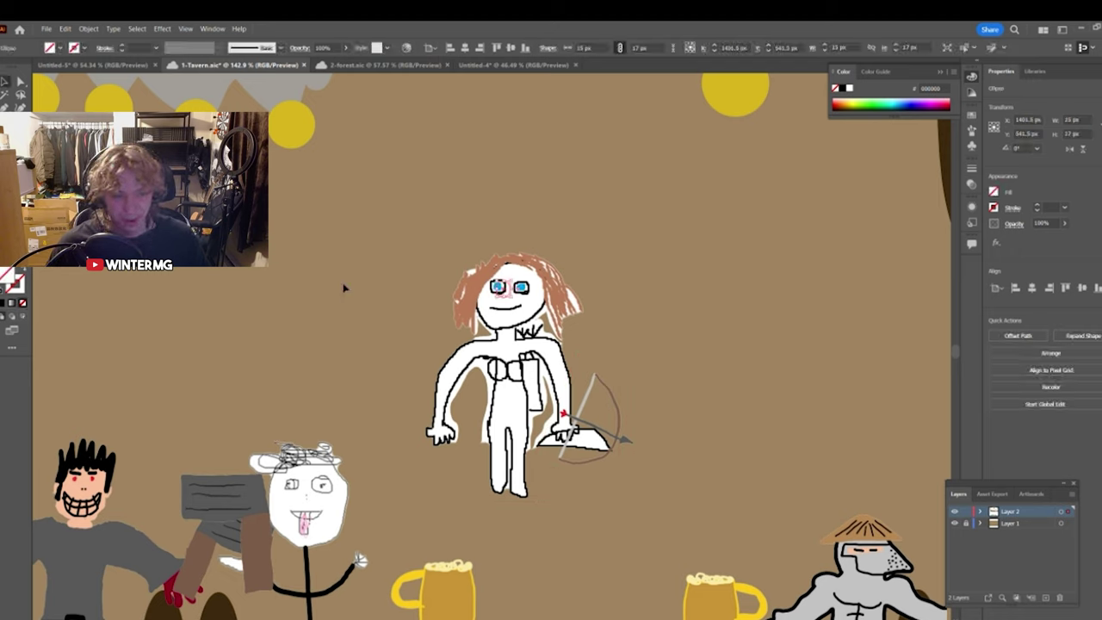
double_click(8, 277)
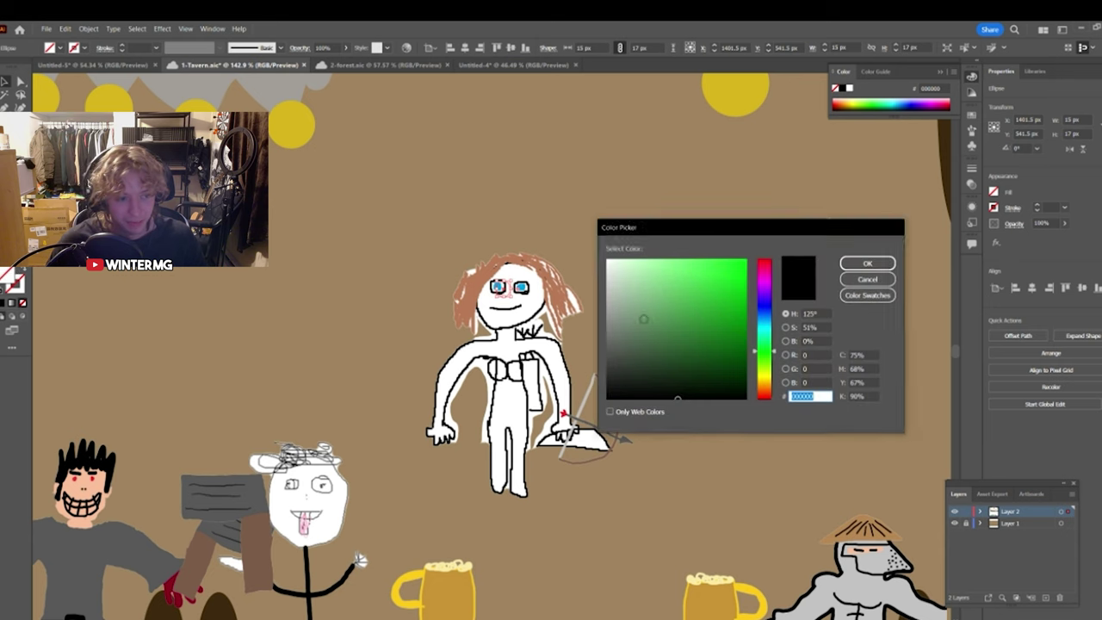
click(627, 392)
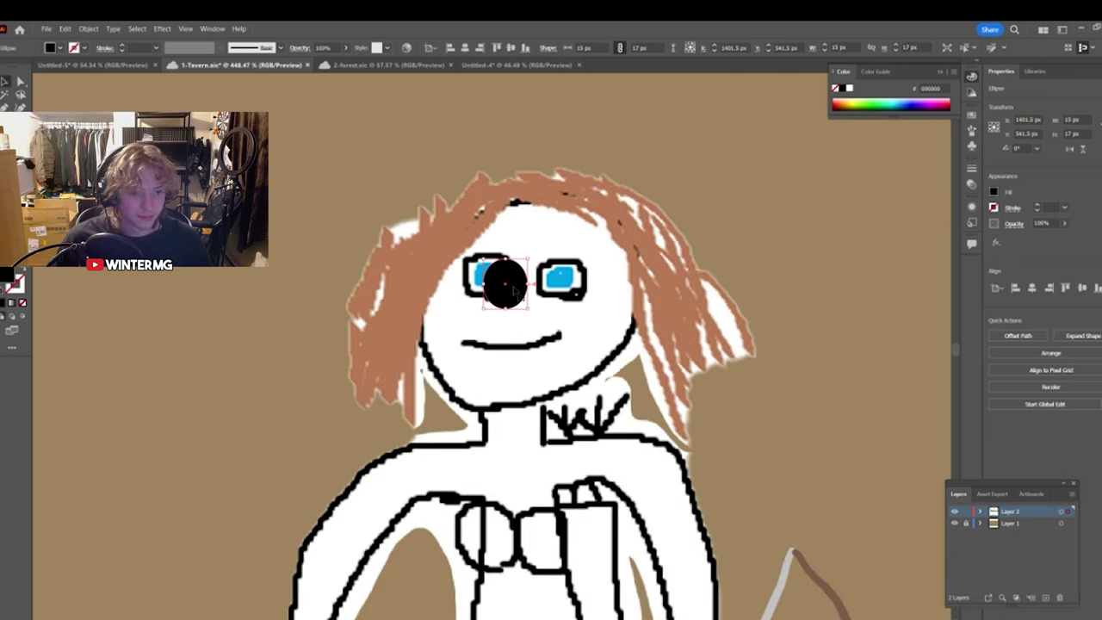
drag(514, 288, 558, 285)
Select the red-haired figure together with its black eyes and move it back onto the chair at the second table
scroll(585, 387, down, 5)
drag(479, 277, 692, 437)
drag(538, 453, 535, 480)
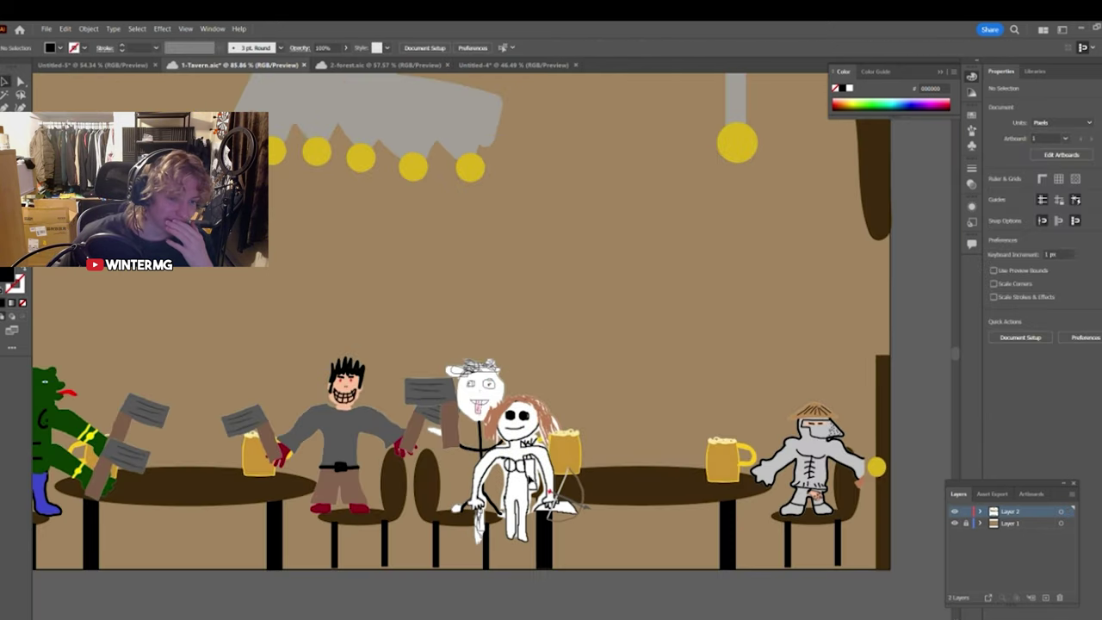
Cover both of the green creature's eyes with light green ellipses of 11 by 8 px
drag(112, 366, 440, 349)
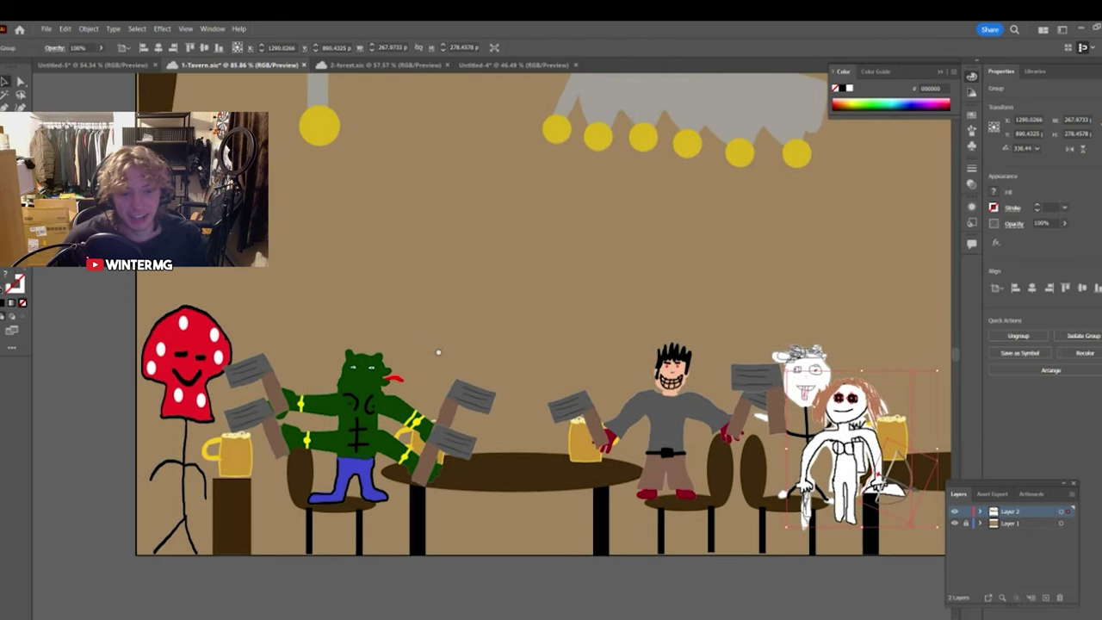
scroll(395, 385, up, 8)
key(shift+b)
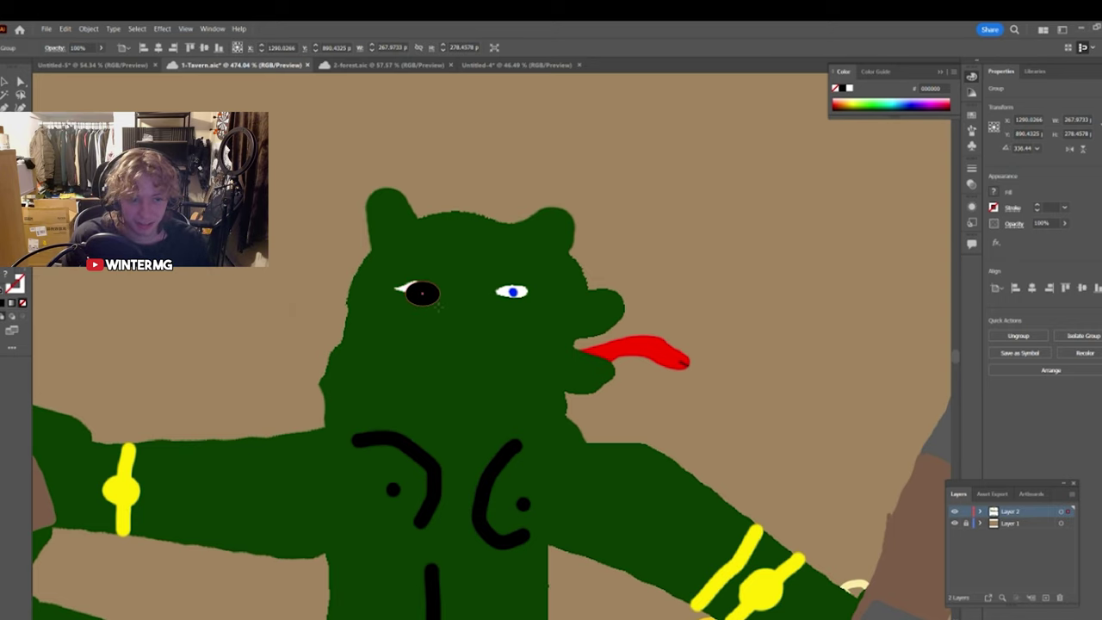
drag(439, 307, 435, 303)
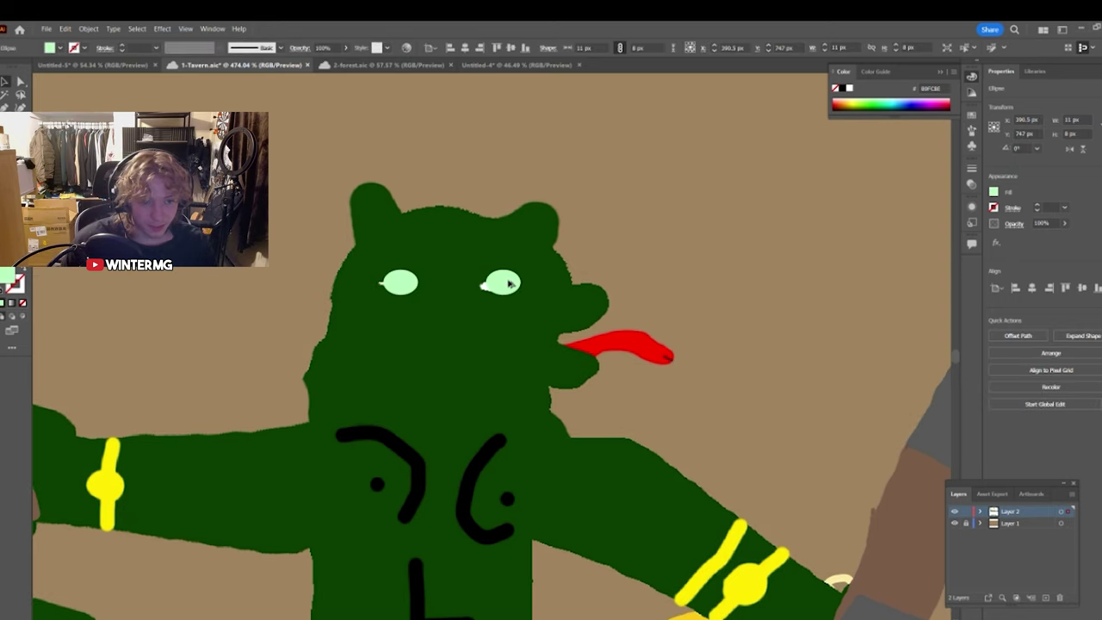
drag(511, 285, 498, 289)
scroll(556, 298, down, 8)
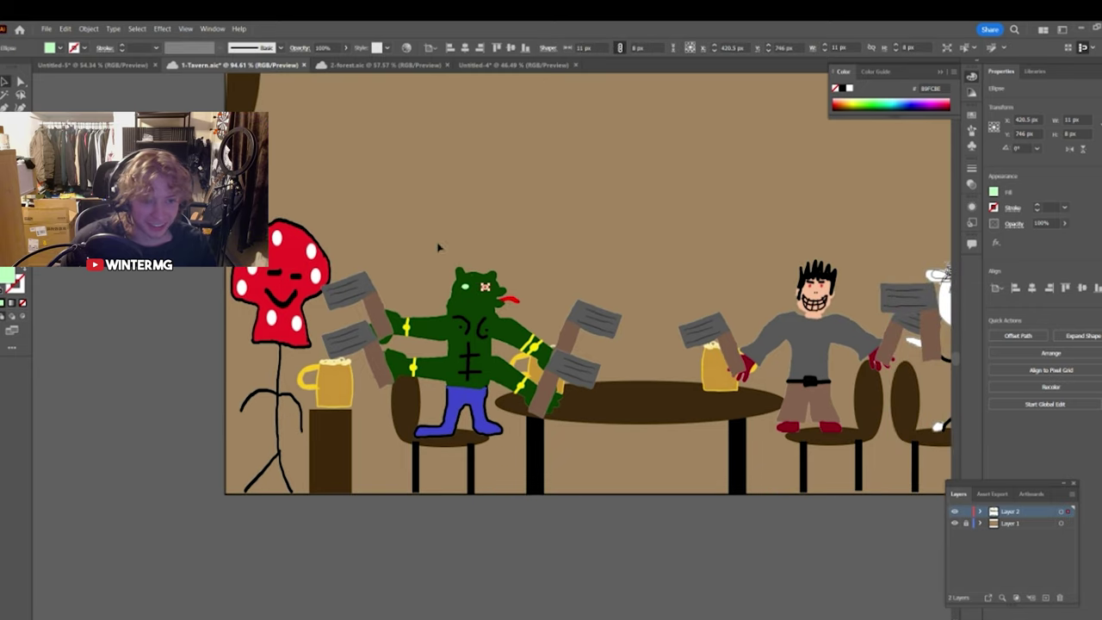
shift+click(514, 318)
drag(540, 480, 512, 477)
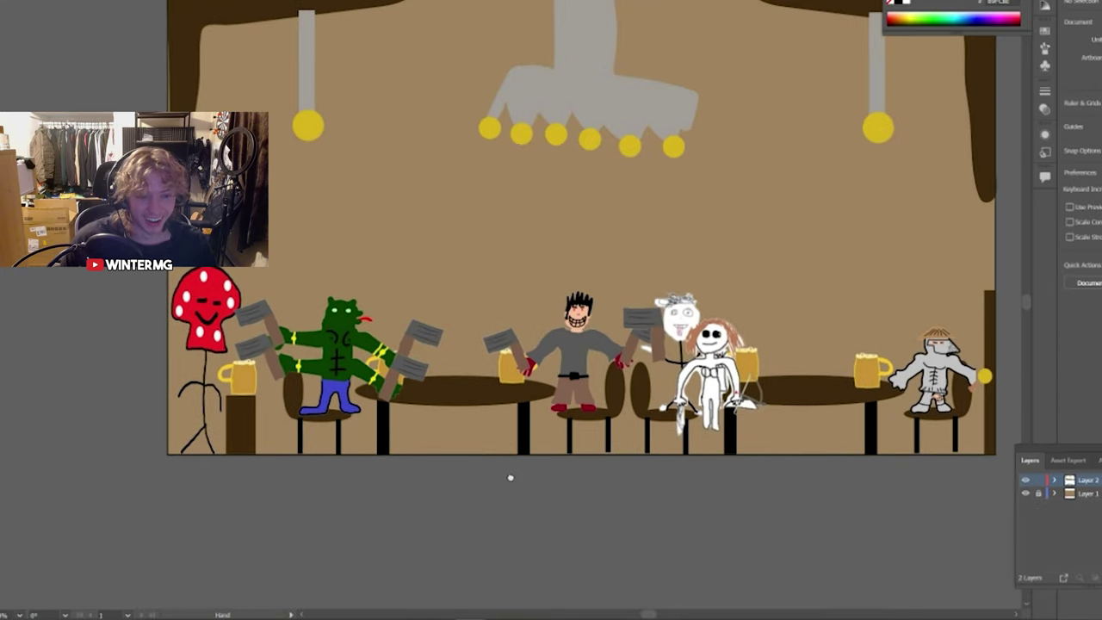
drag(583, 506, 516, 497)
mouse_move(258, 616)
click(258, 572)
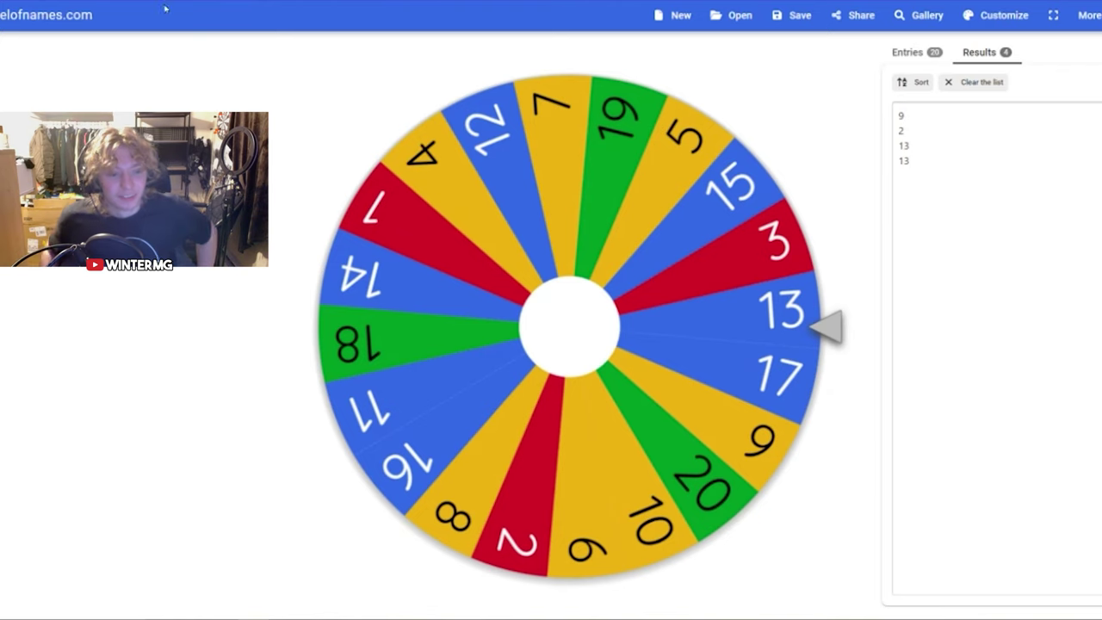
mouse_move(473, 615)
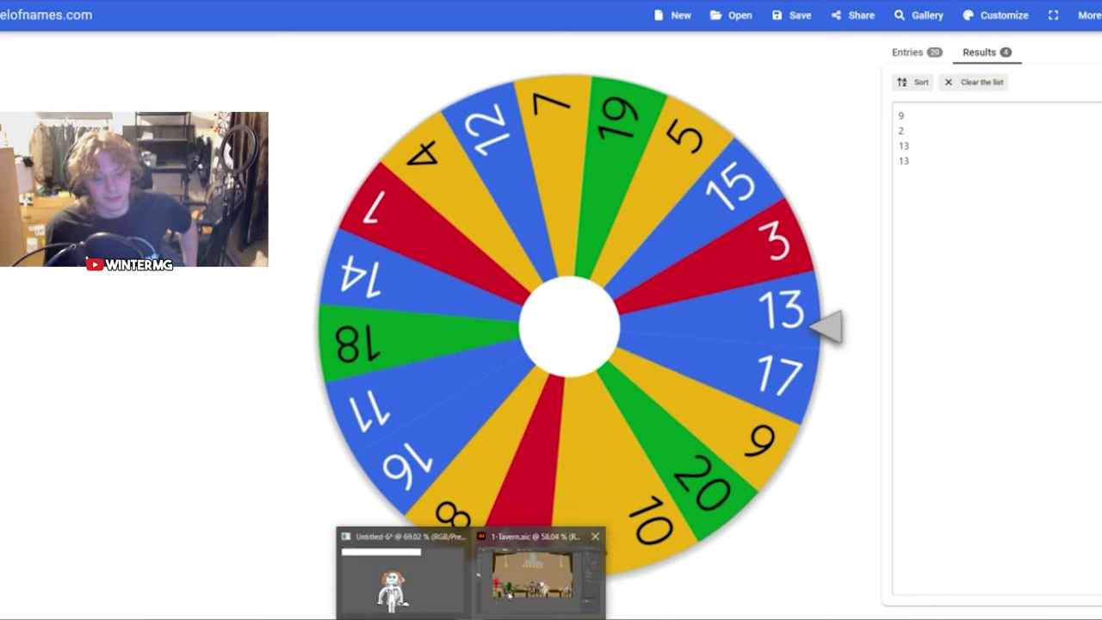
click(540, 579)
Open the Untitled-5 character sheet and set the Archer's health to 9/10
click(332, 1)
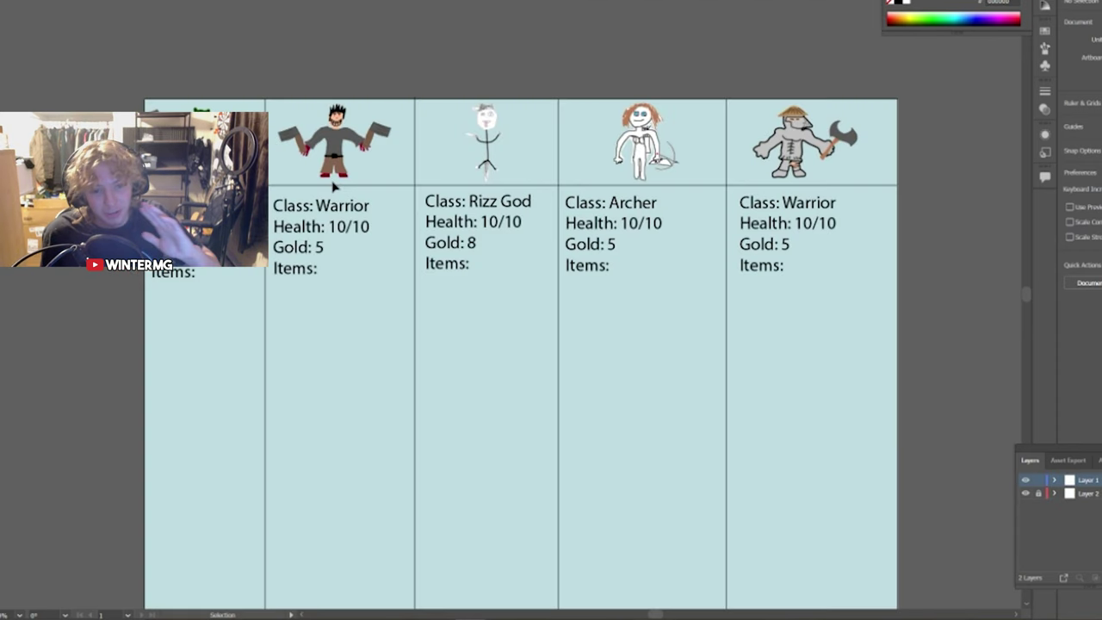
double_click(609, 221)
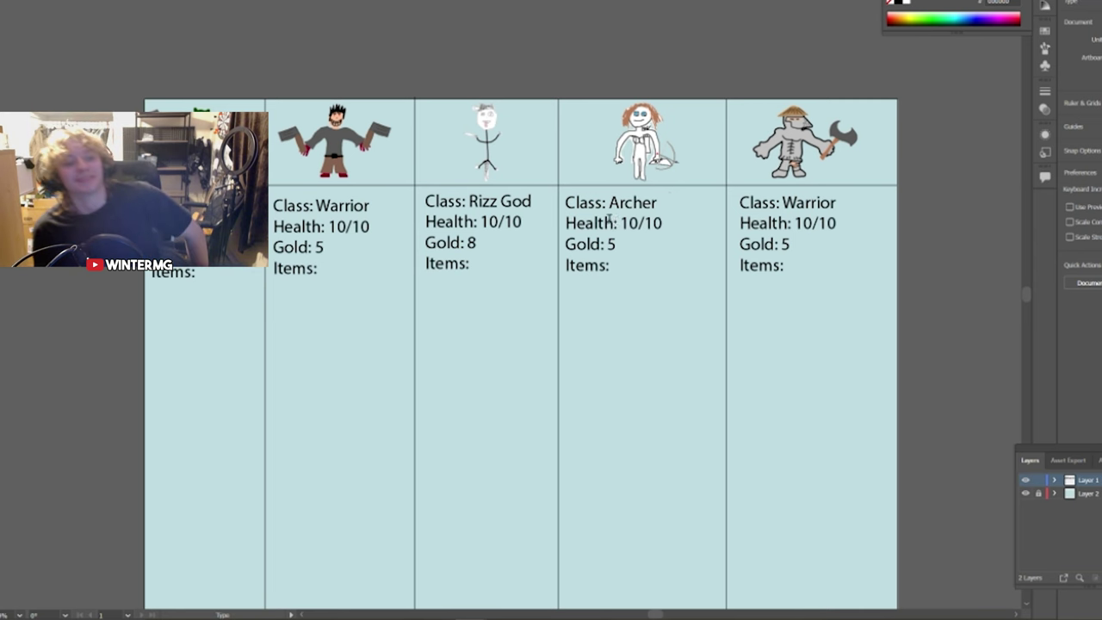
triple_click(635, 223)
click(637, 223)
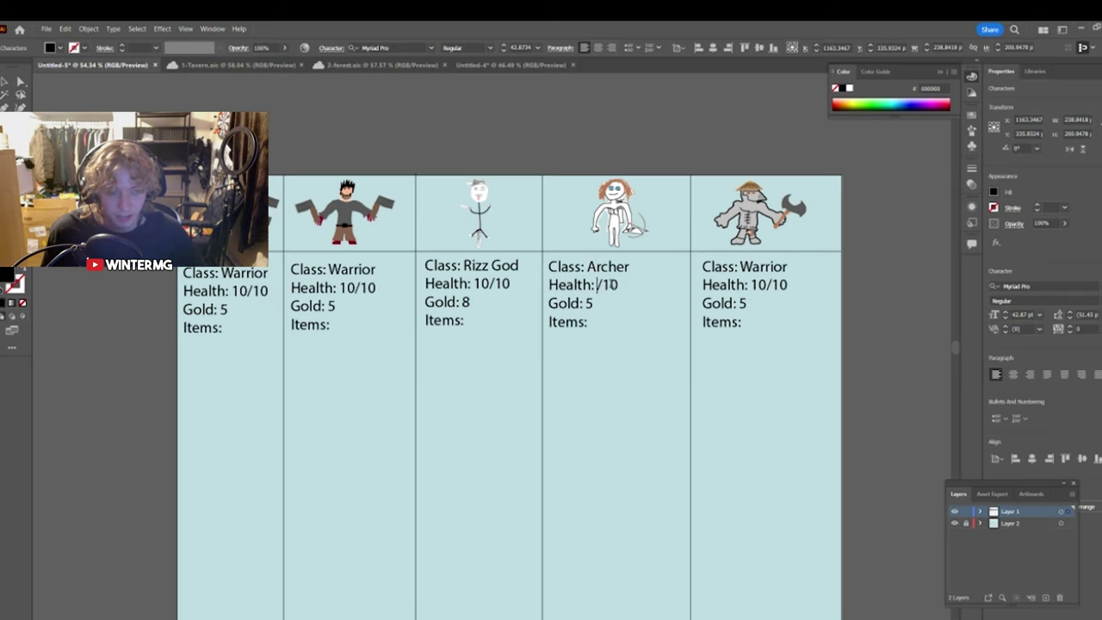
click(892, 322)
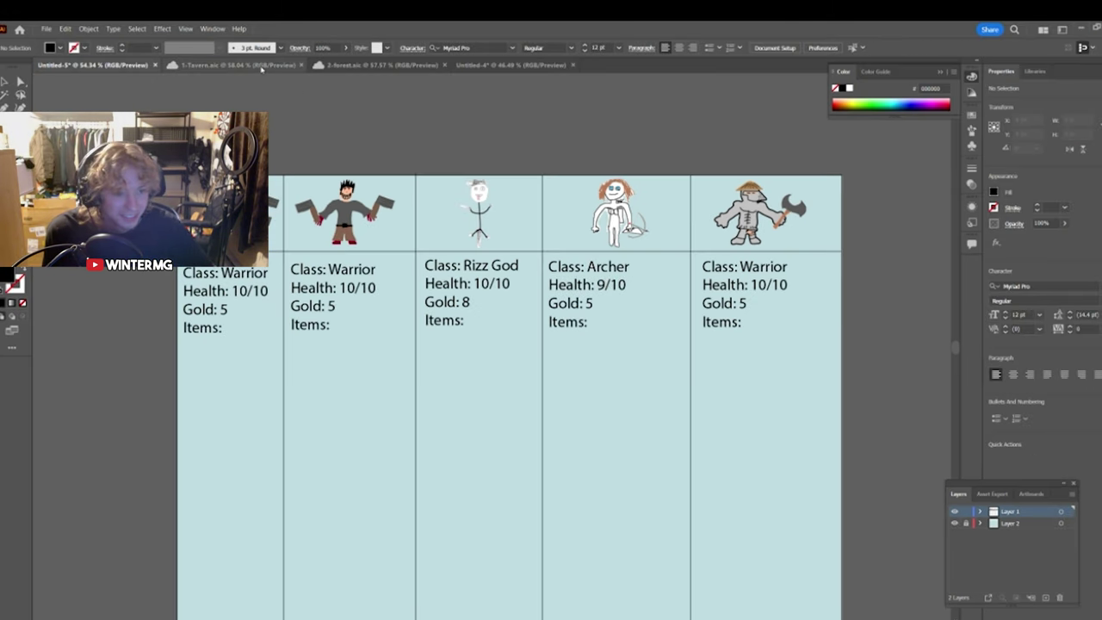
Return to the tavern scene, move the grey figure's chair beneath the red-haired figure, and place the pasted wooden-handled axe at the grey figure's hand
click(255, 65)
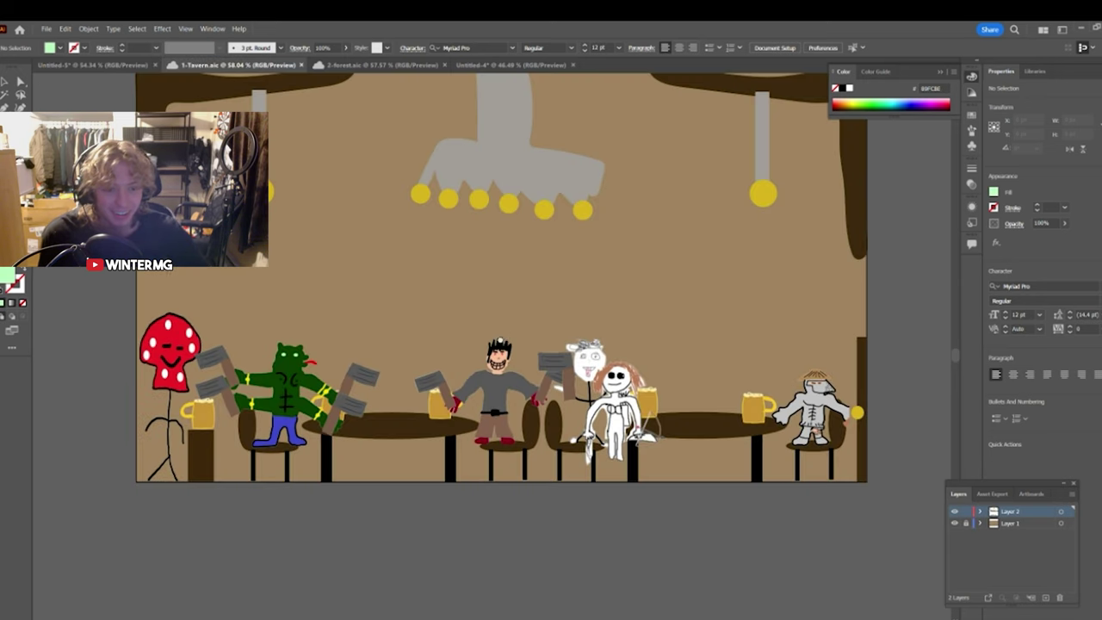
drag(501, 341, 483, 376)
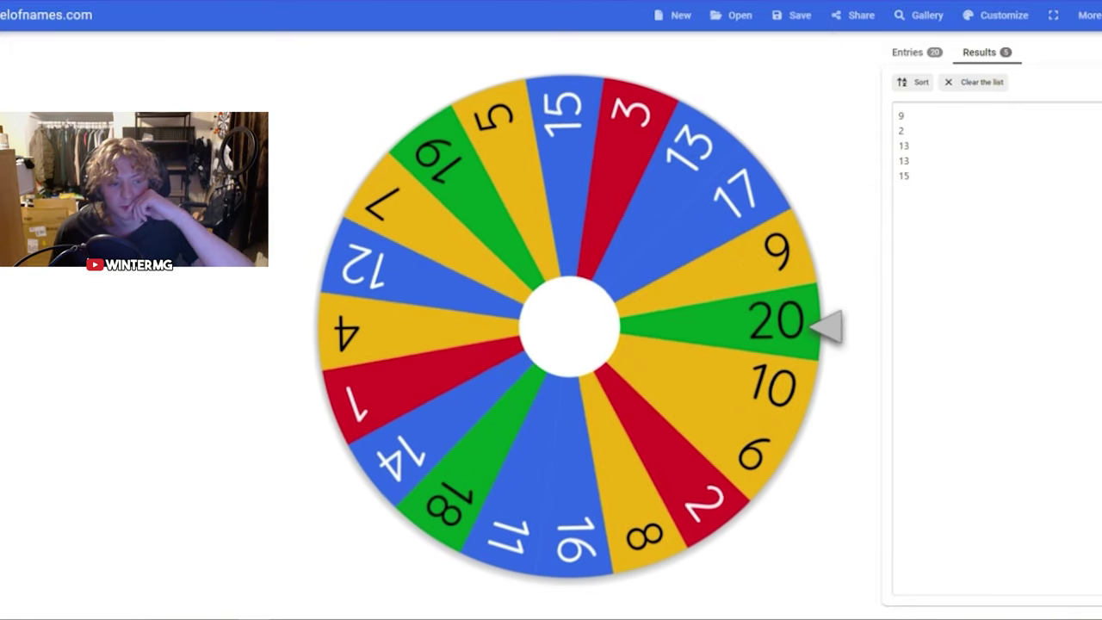
click(538, 584)
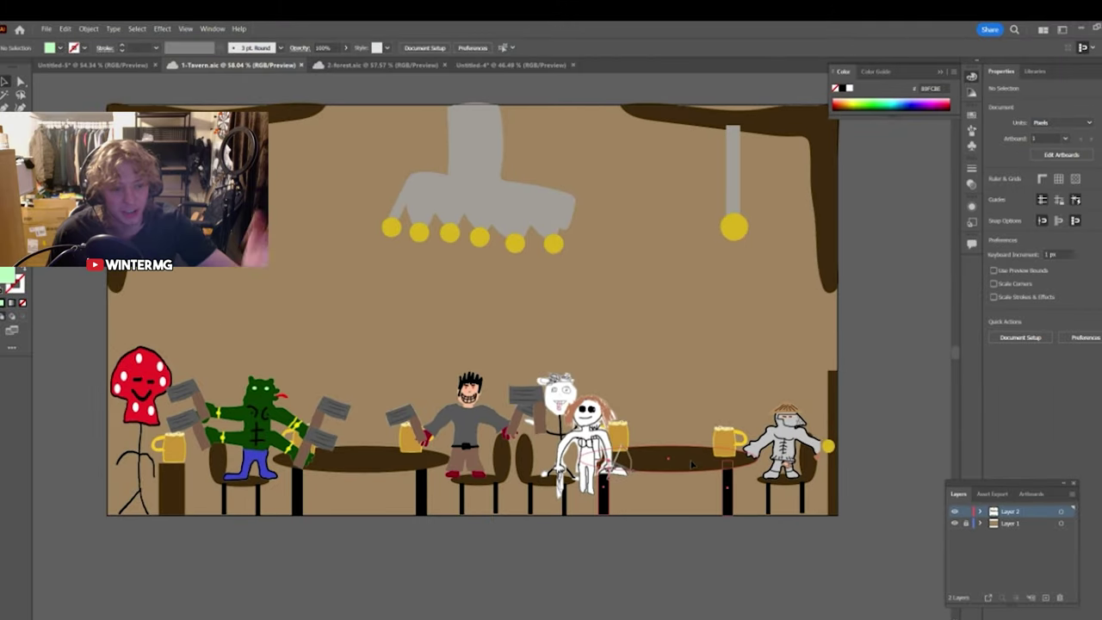
click(729, 427)
drag(789, 489, 592, 382)
drag(531, 396, 751, 372)
drag(598, 384, 583, 474)
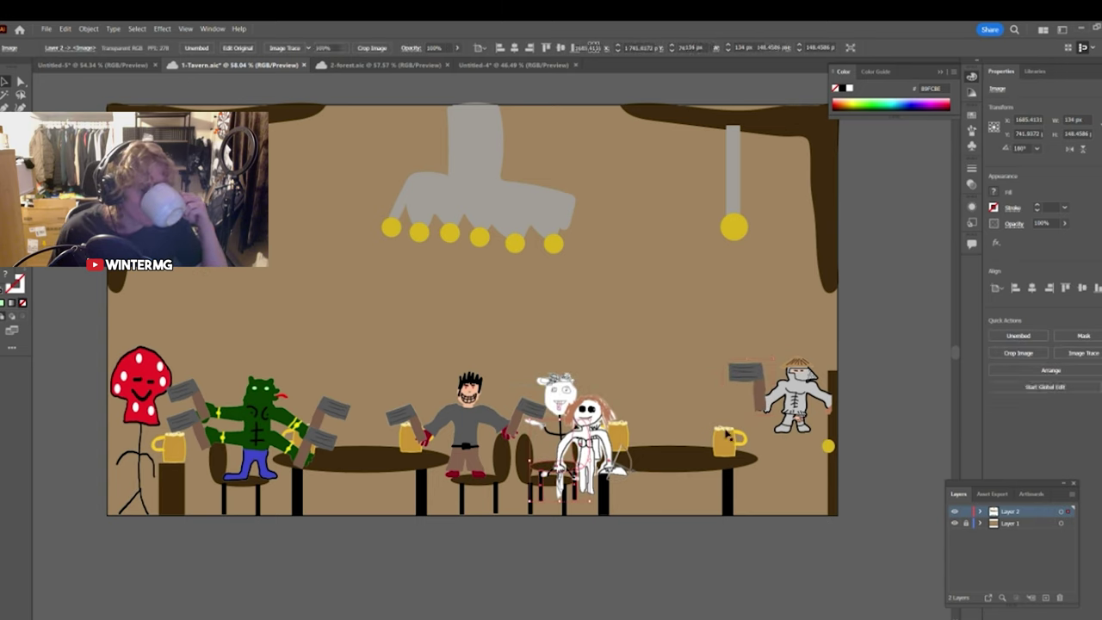
Lower the grey figure and its wooden-handled axe so that they stand beside the end of the second table
click(747, 372)
drag(797, 398, 796, 438)
drag(752, 376, 753, 409)
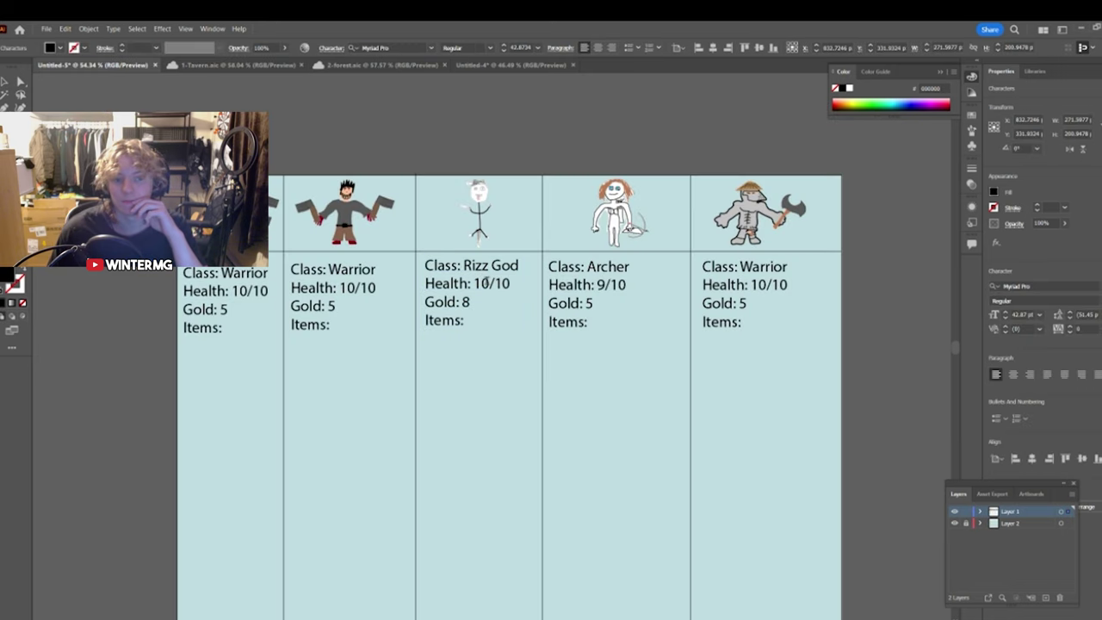
Set the Rizz God's health to 9/10 on the character sheet and return to the tavern scene
triple_click(469, 283)
click(486, 283)
key(BackSpace)
key(BackSpace)
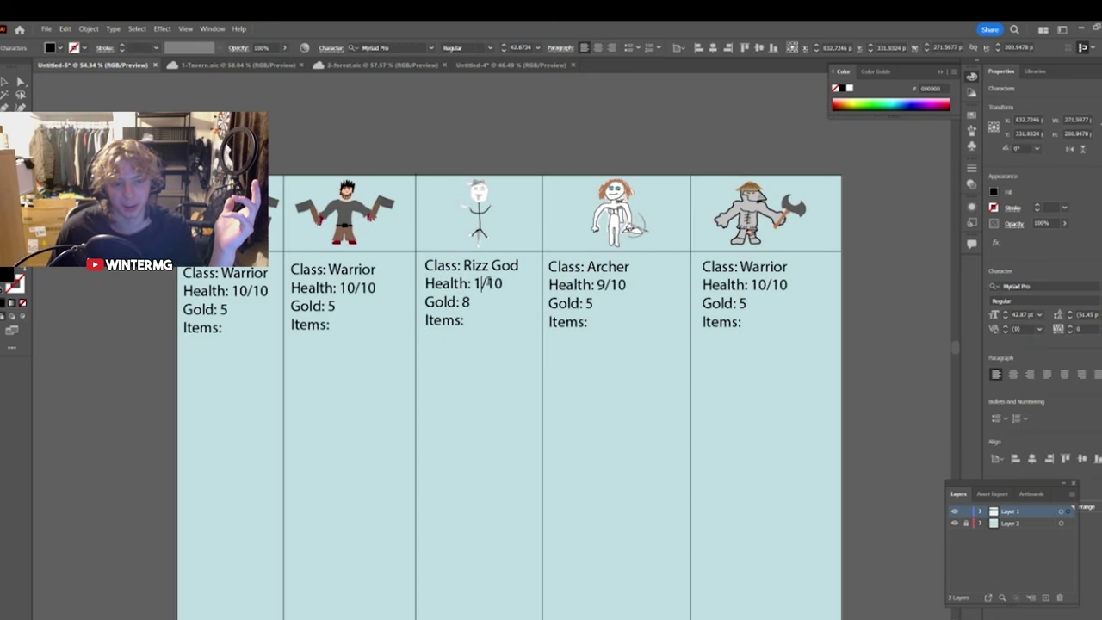
text(9)
click(539, 151)
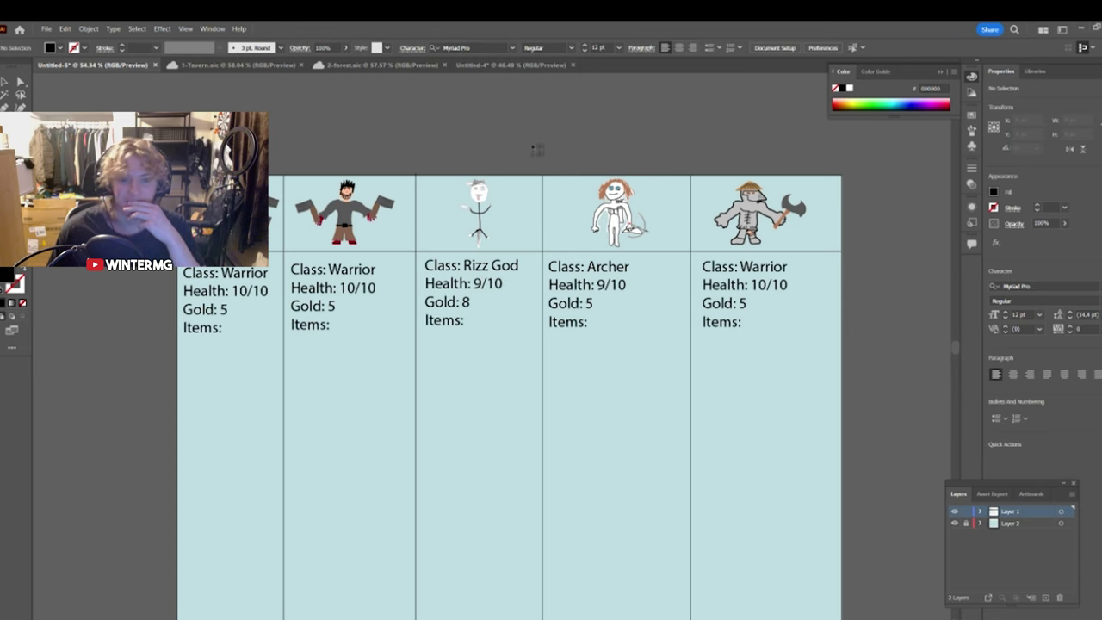
click(217, 67)
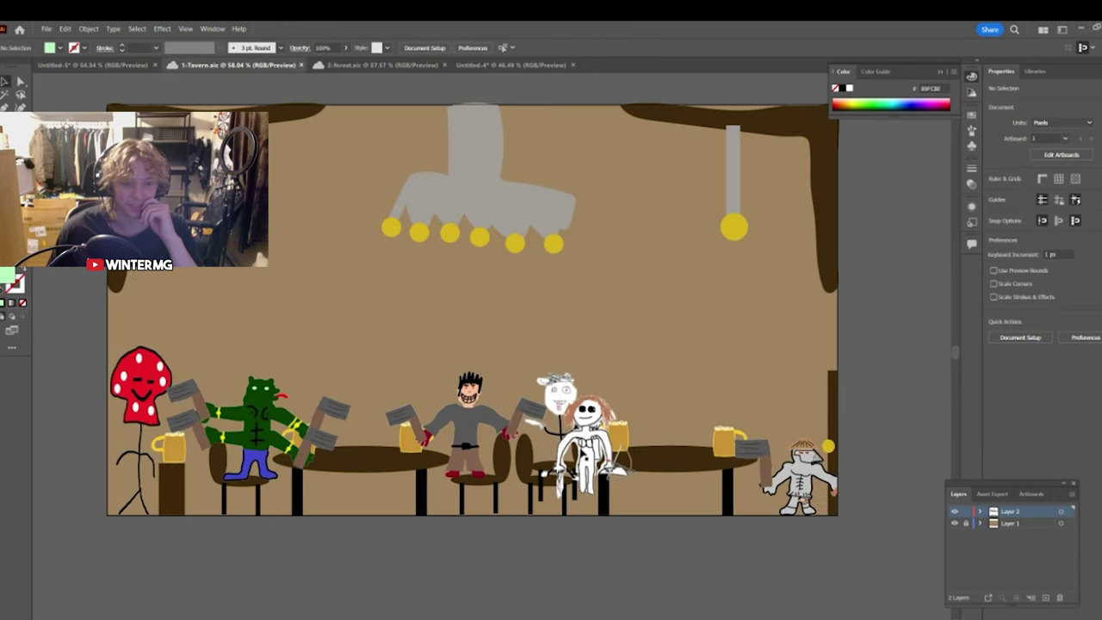
drag(634, 423, 589, 416)
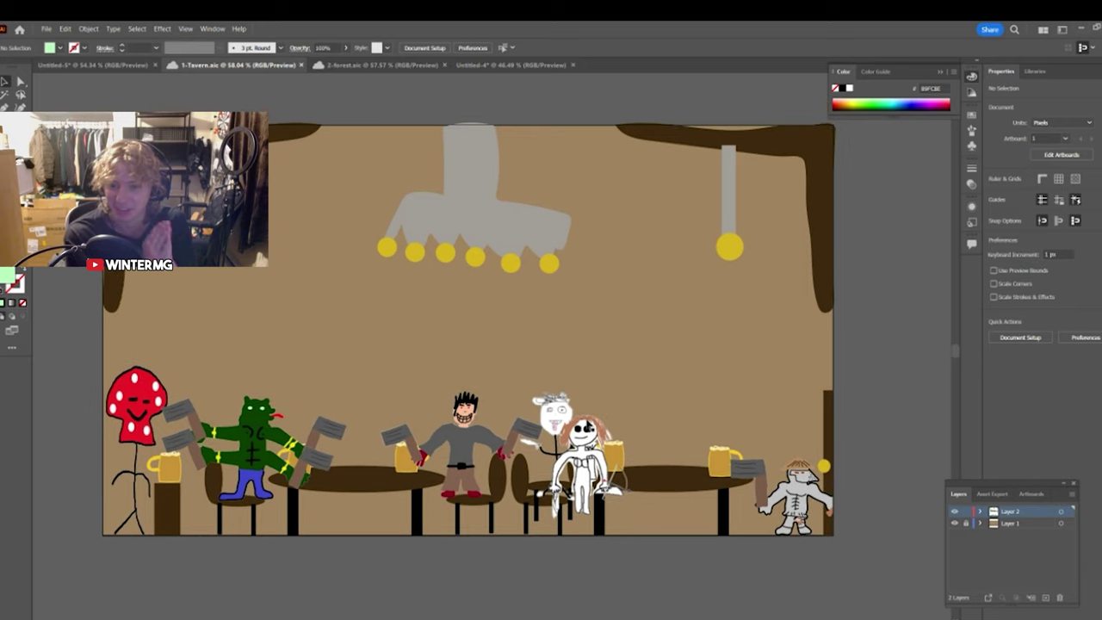
drag(530, 377, 516, 355)
drag(565, 383, 565, 370)
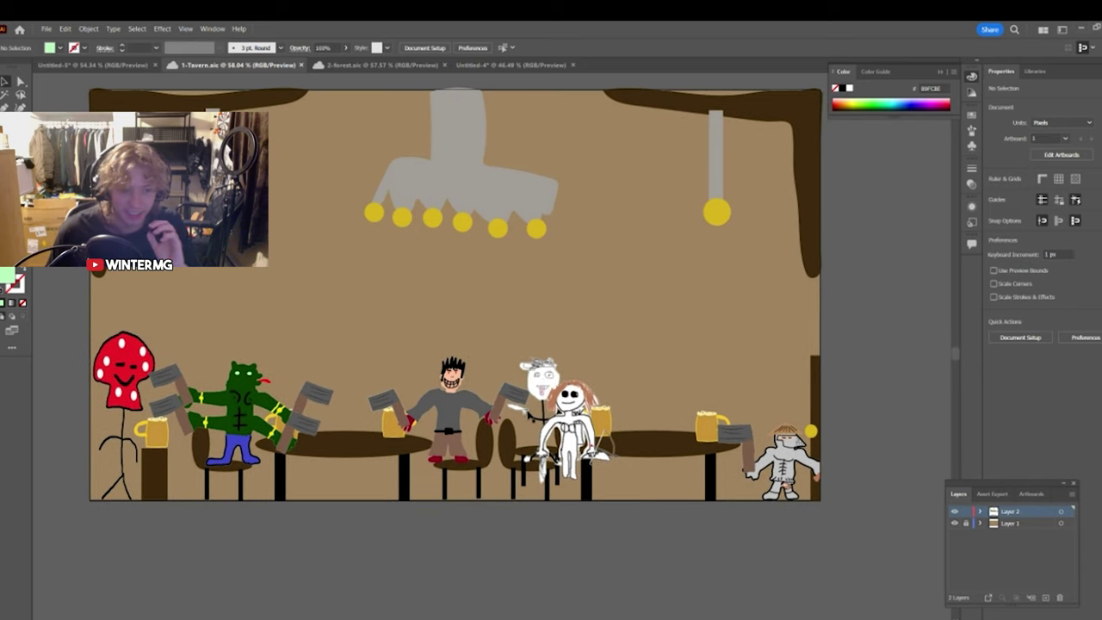
Switch to the Wheel of Names page, dismiss the previous result, spin the number wheel and close the new result
mouse_move(274, 618)
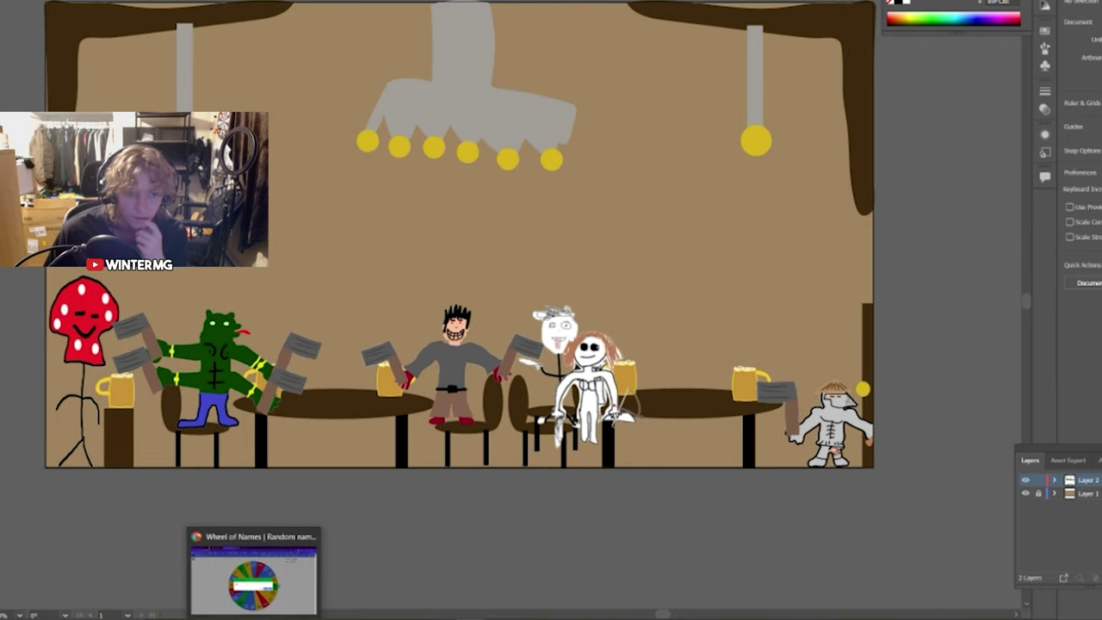
click(292, 576)
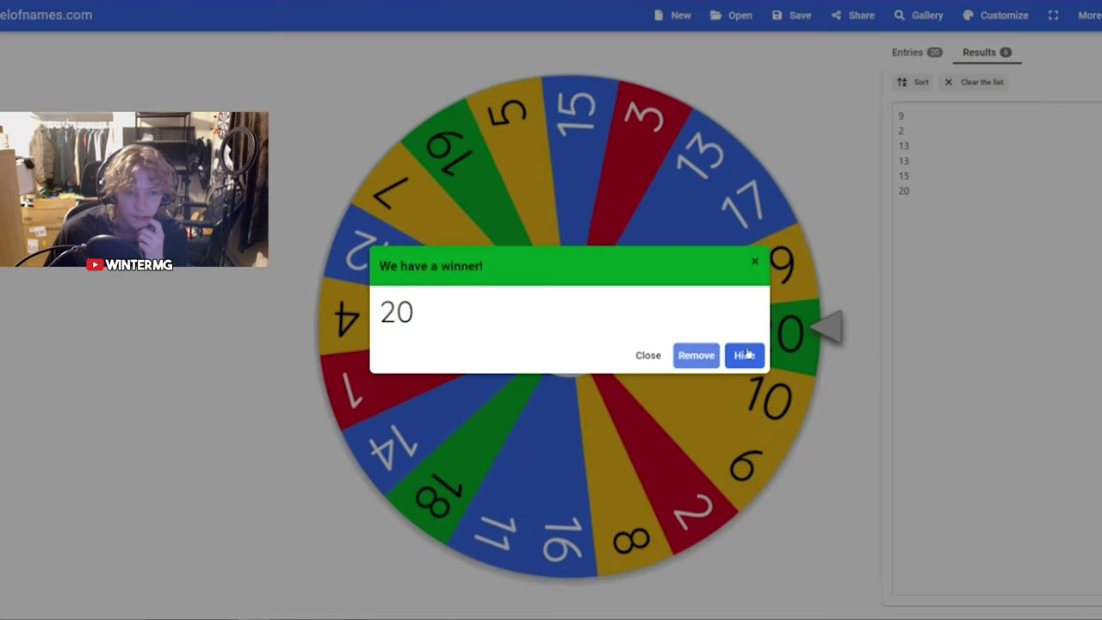
click(753, 263)
click(594, 295)
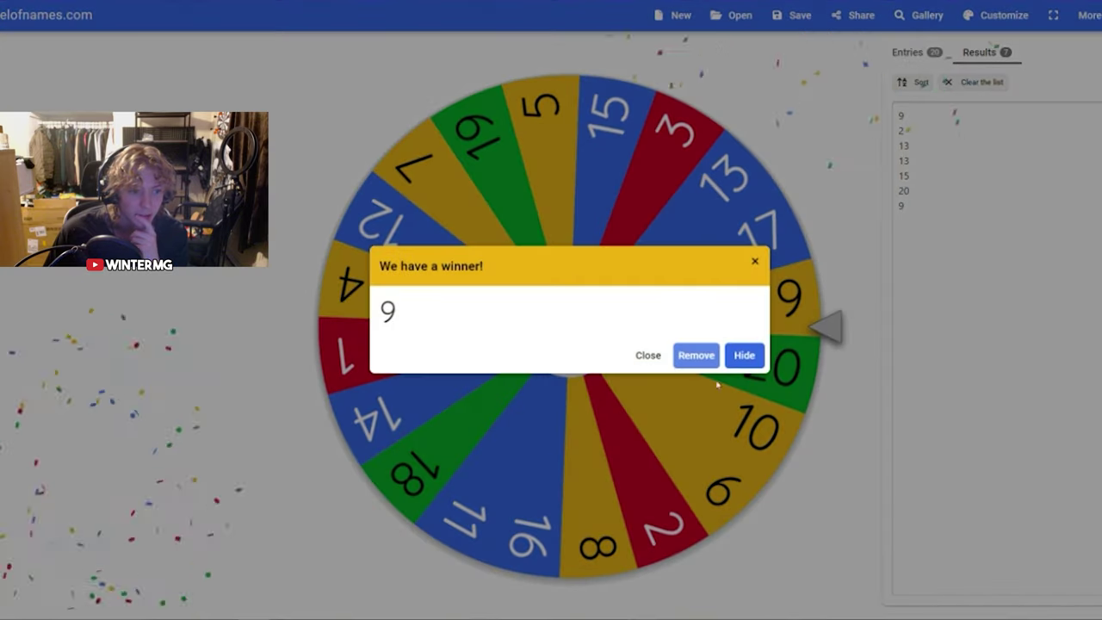
click(649, 354)
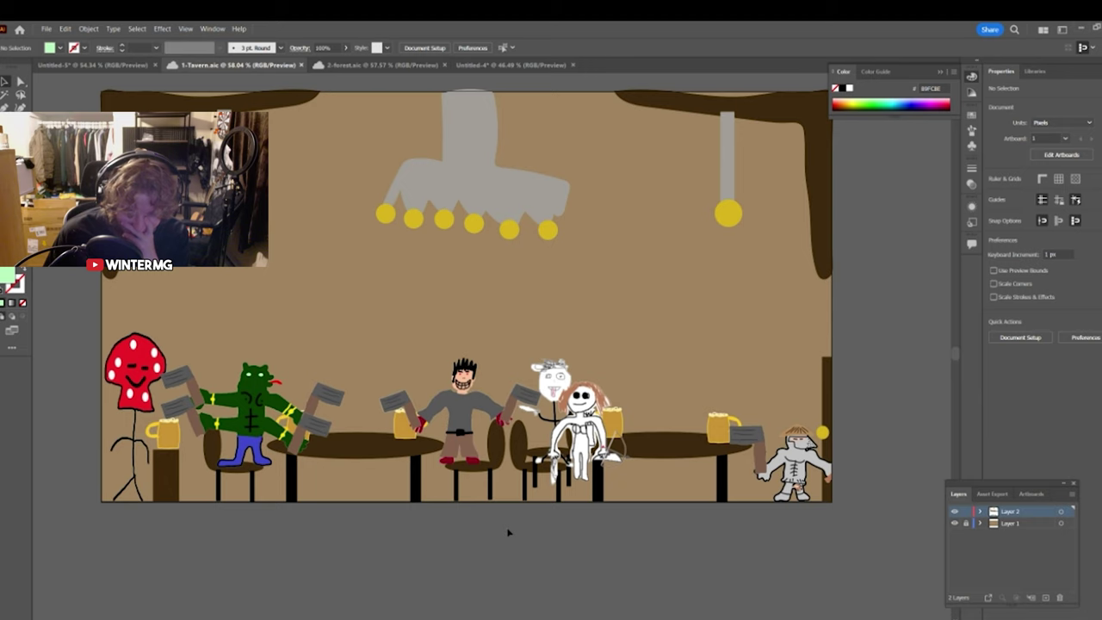
mouse_move(273, 616)
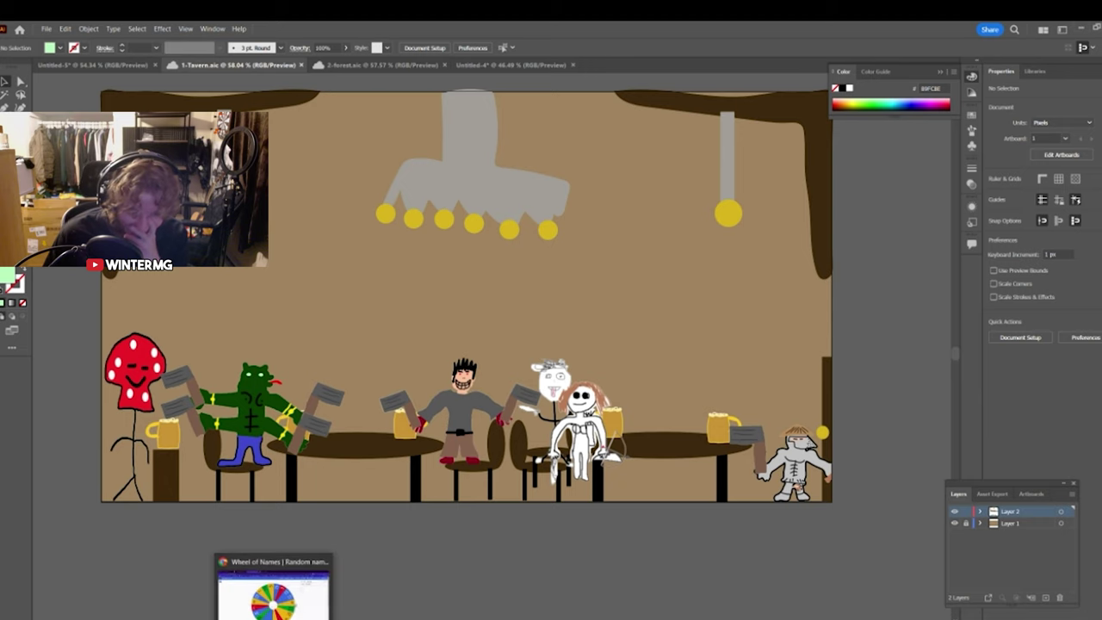
drag(503, 574, 530, 576)
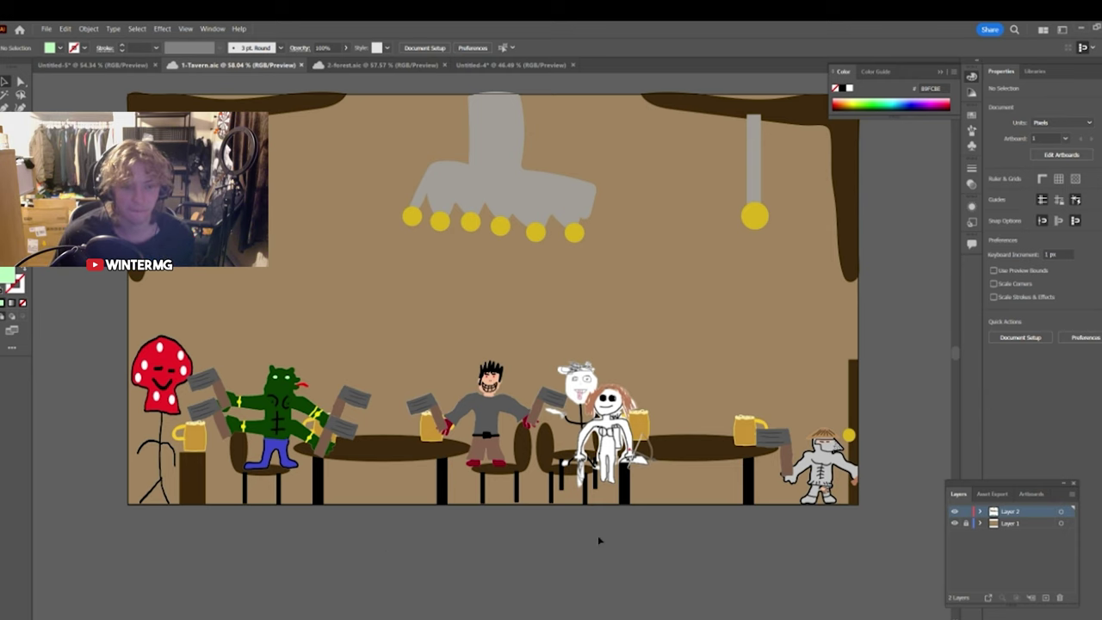
drag(600, 541, 578, 528)
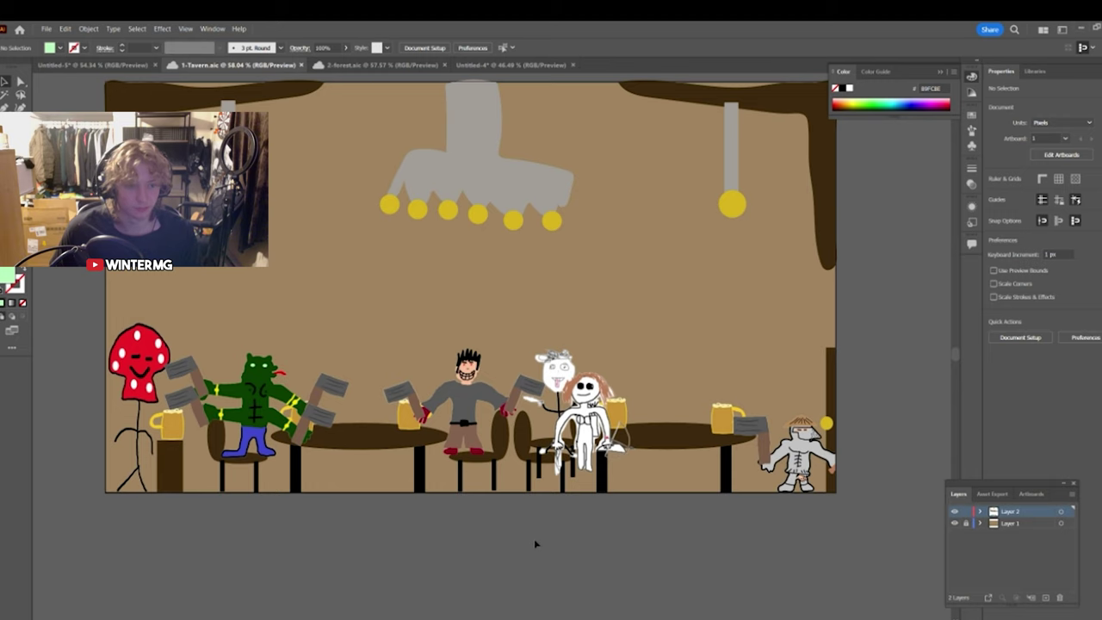
scroll(538, 534, left, 2)
scroll(538, 534, up, 1)
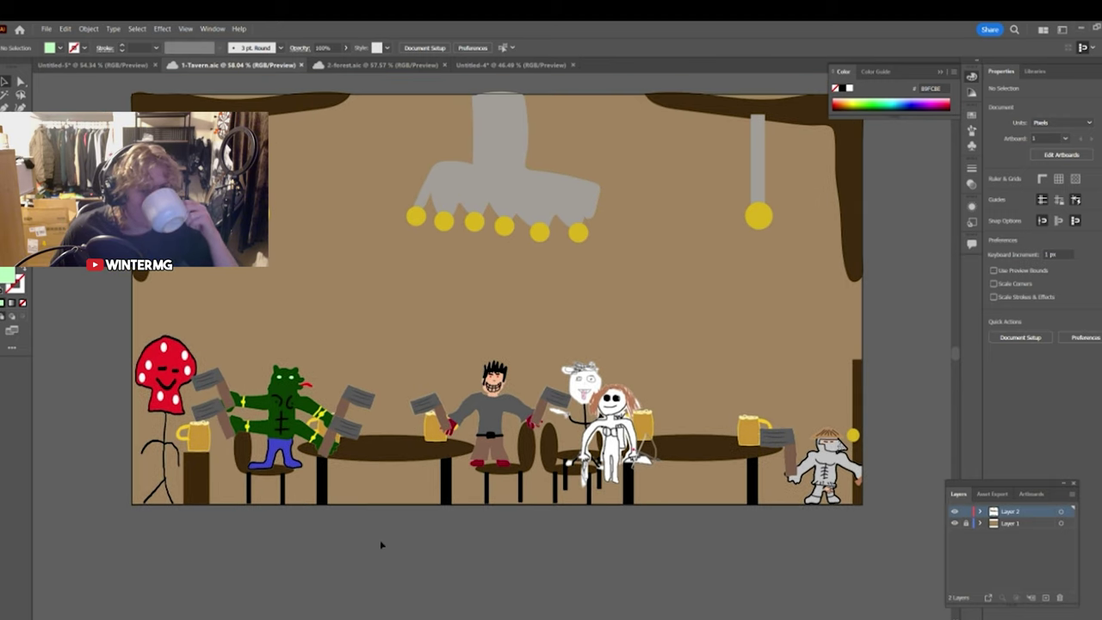
Spin the number wheel in Wheel of Names once more, close its result and switch back to the tavern scene in Illustrator
mouse_move(274, 619)
click(275, 598)
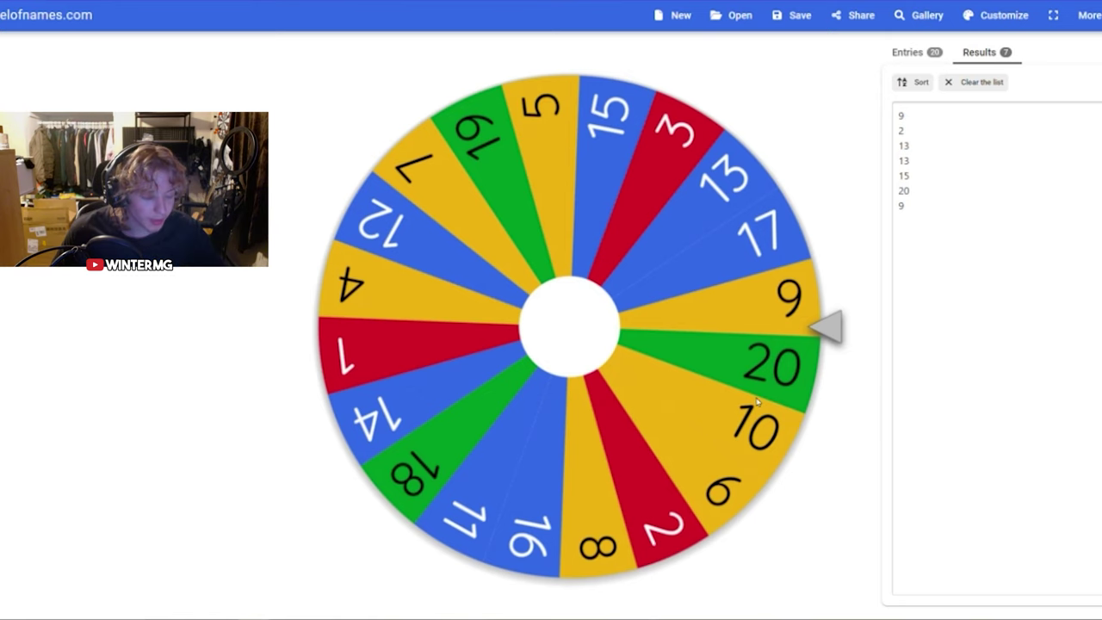
click(500, 191)
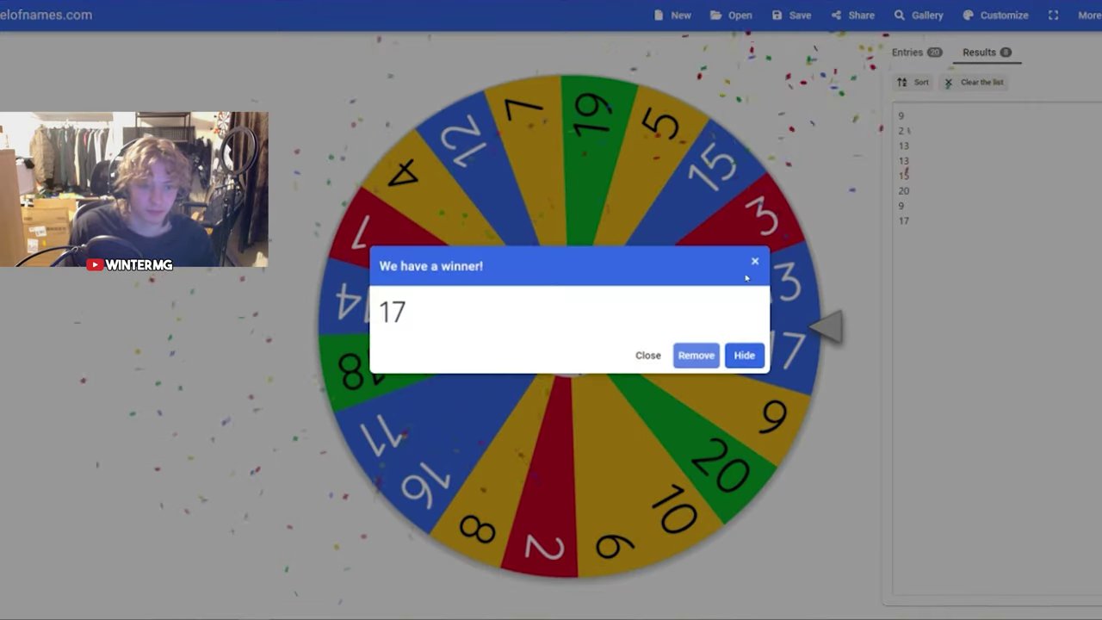
click(212, 297)
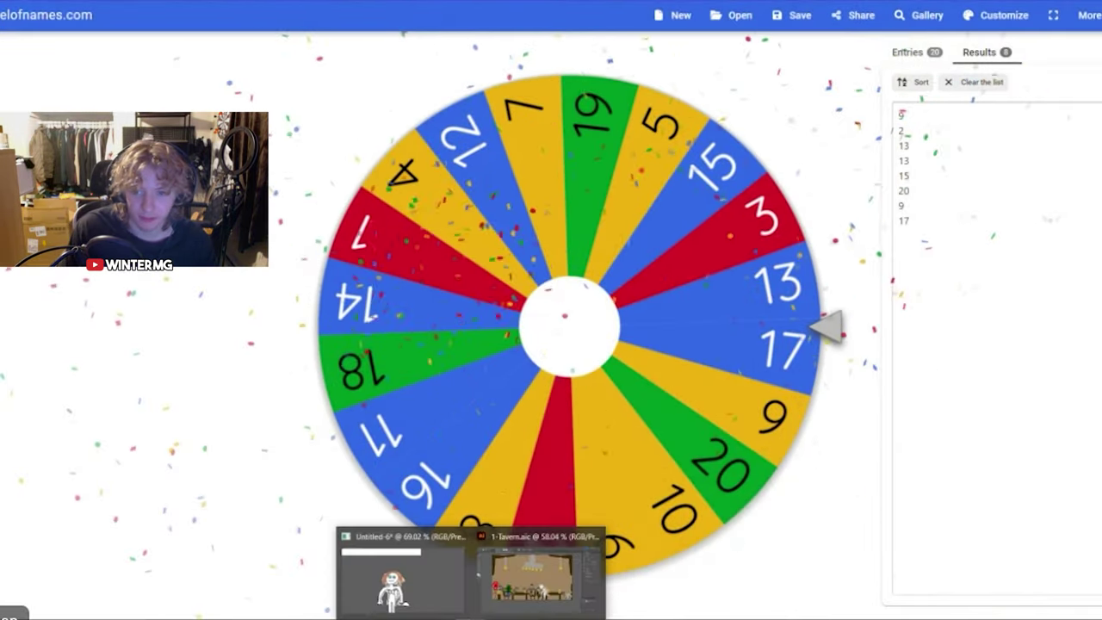
click(510, 569)
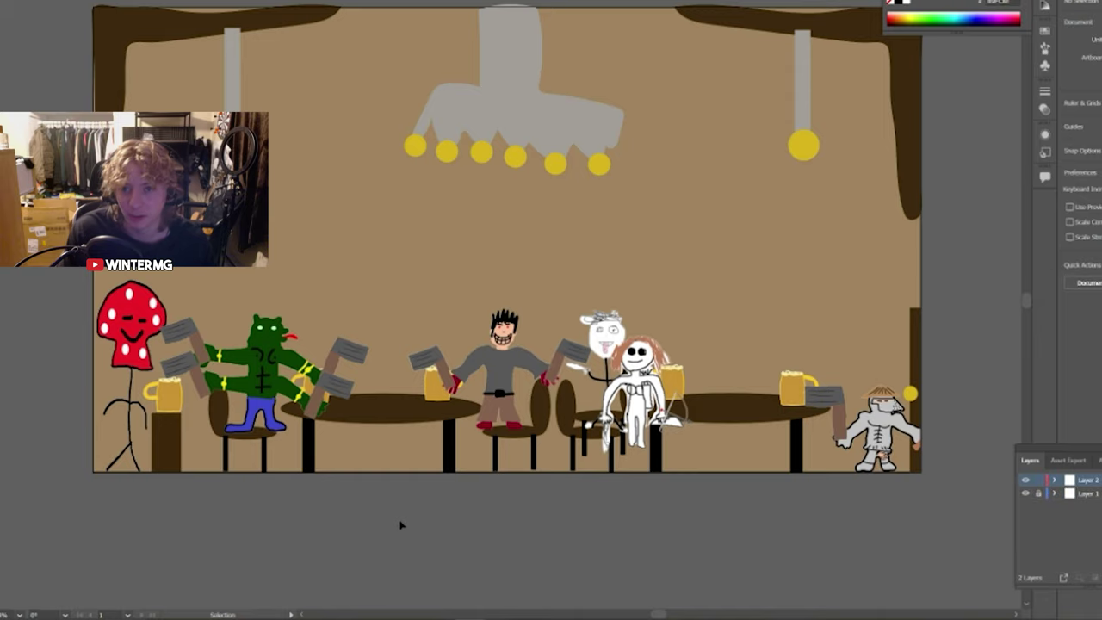
drag(348, 535, 383, 520)
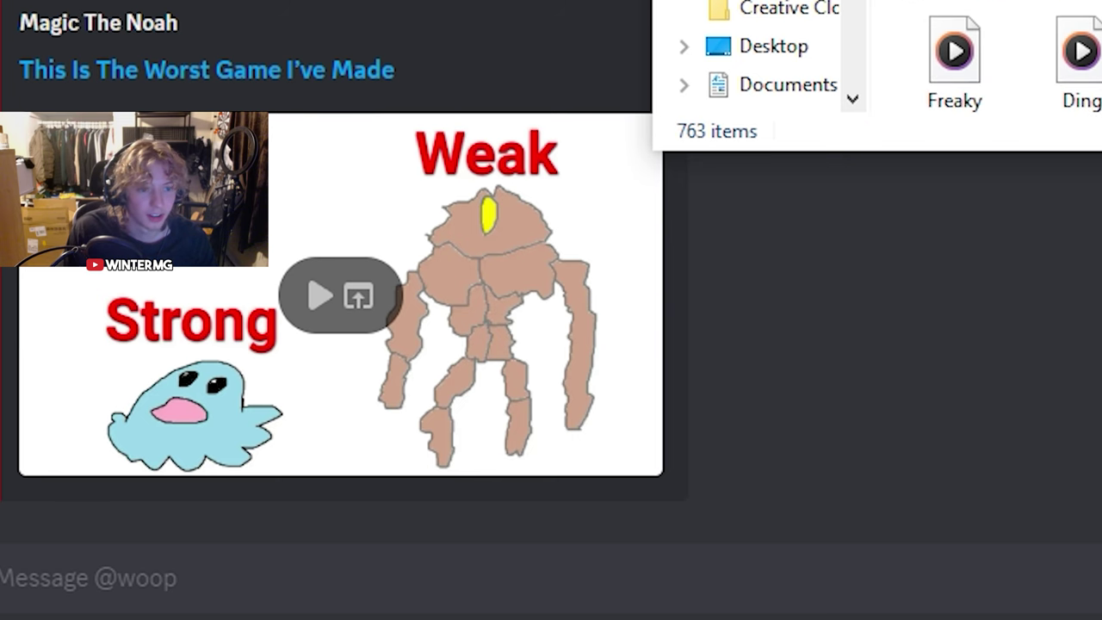
Attach the PNG of the magenta hooked shape to the open Discord direct message and send it
drag(954, 53, 860, 300)
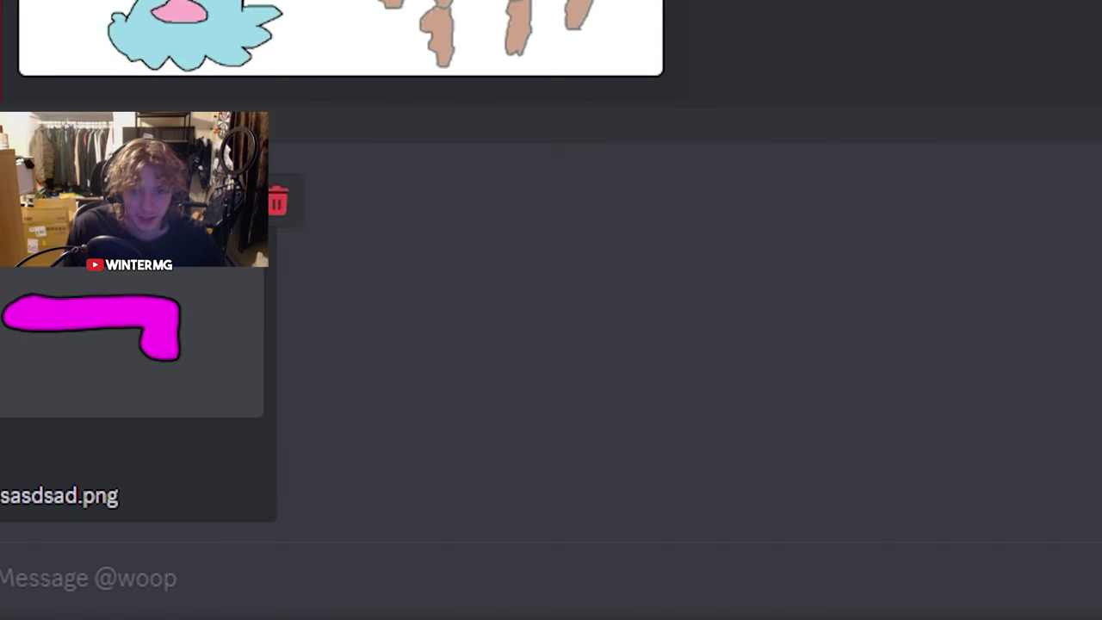
key(Return)
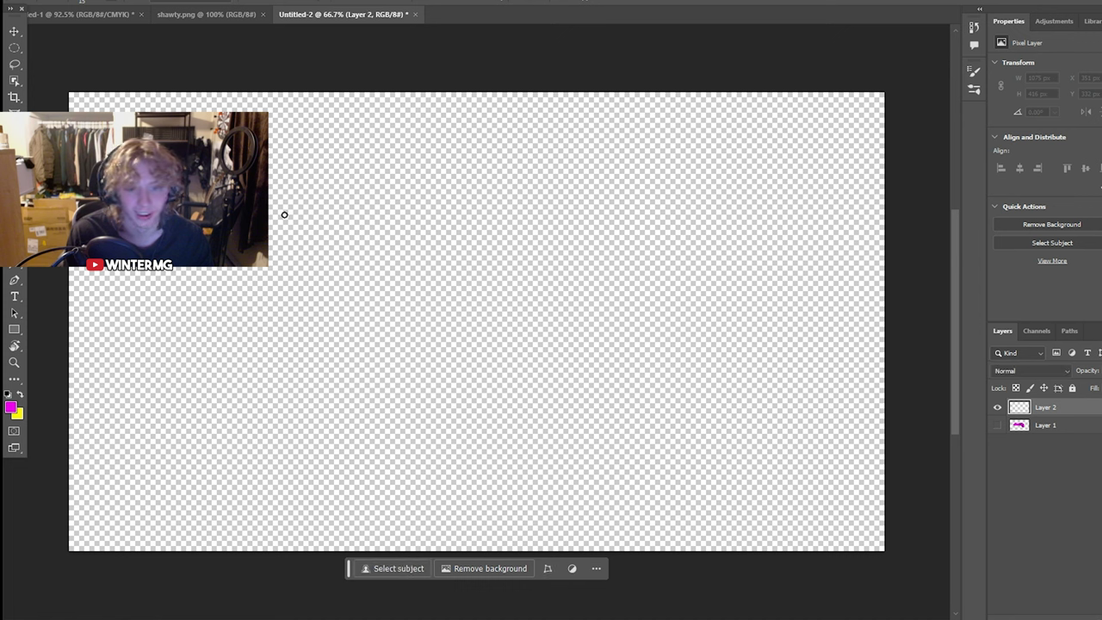
In Photoshop, paint a magenta hooked bar about 1099 by 302 px on Layer 2, fill it with magenta and export the image
mouse_move(250, 237)
mouse_down()
mouse_move(531, 251)
mouse_move(649, 350)
mouse_move(533, 320)
mouse_move(284, 299)
mouse_move(231, 263)
mouse_up()
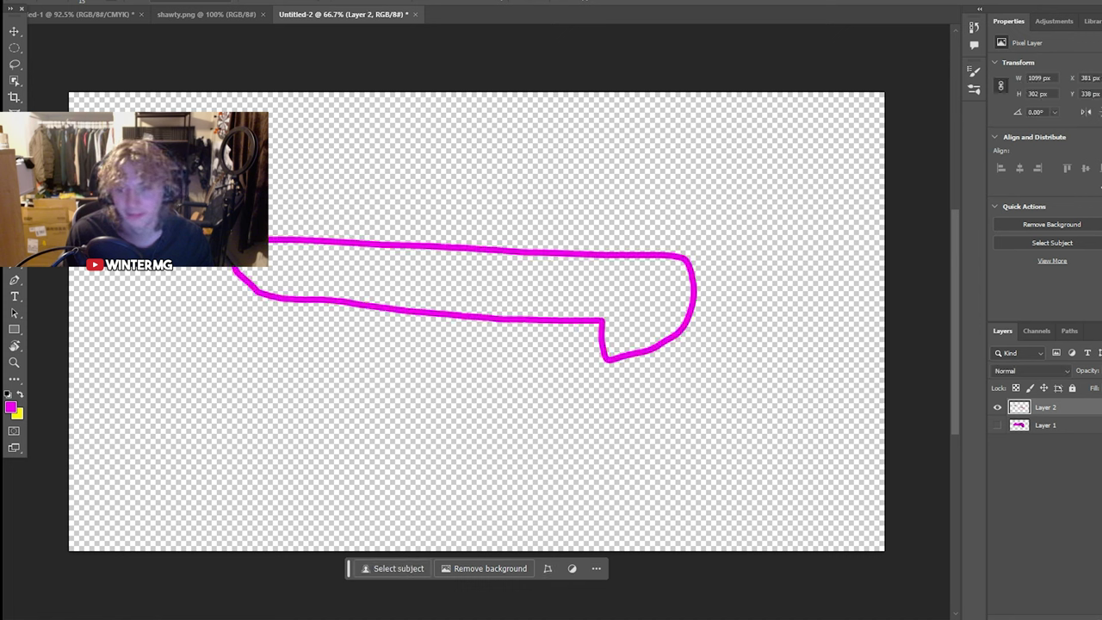
click(295, 276)
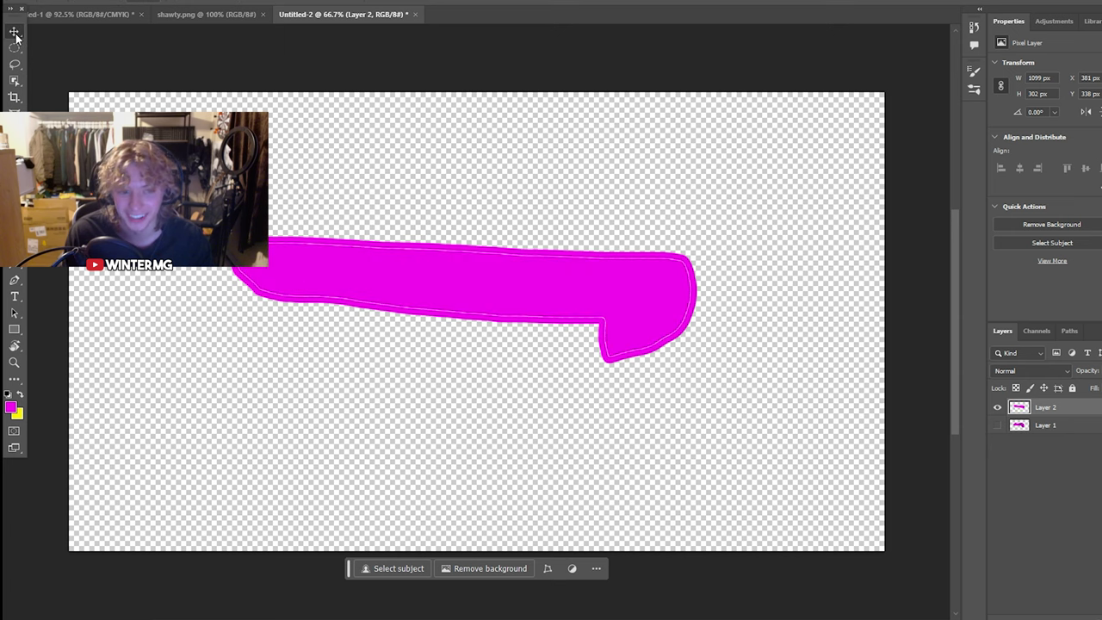
click(31, 1)
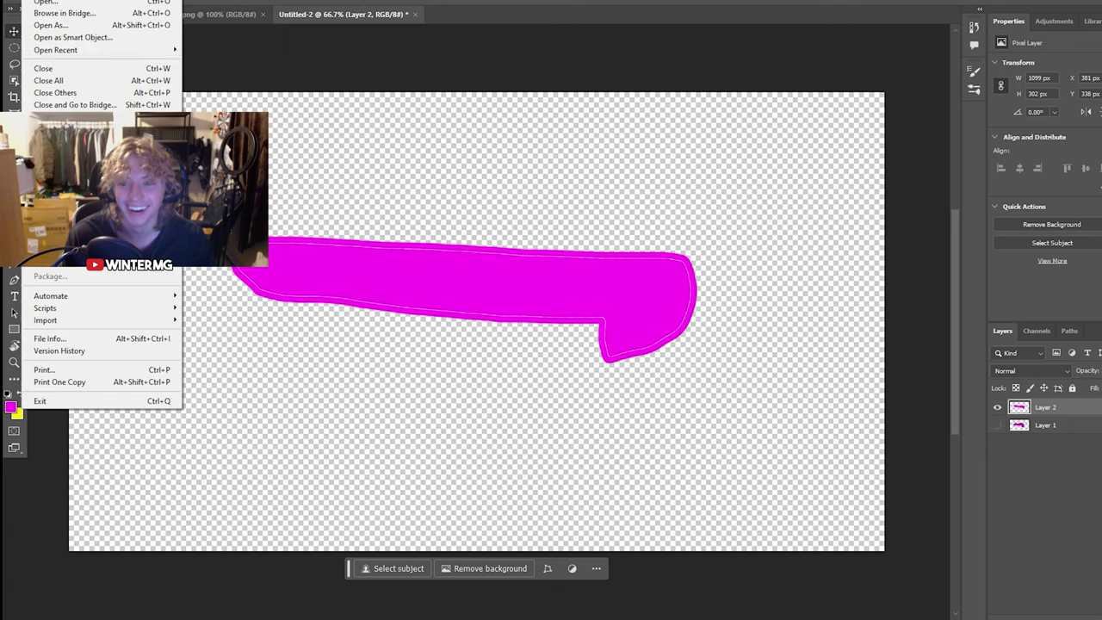
mouse_move(86, 196)
click(226, 208)
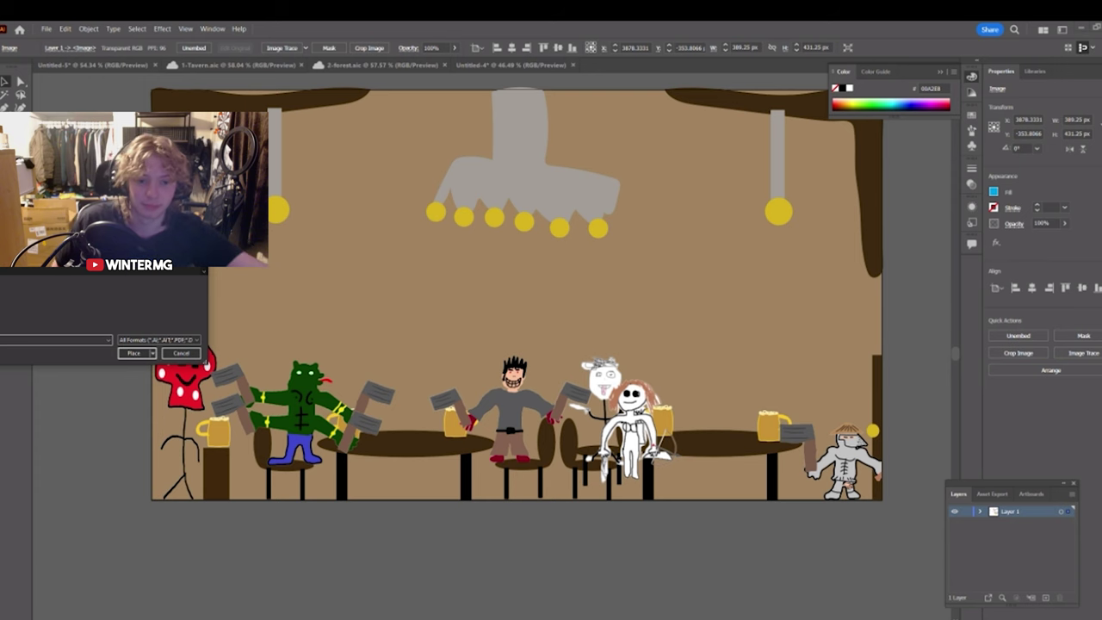
Place the magenta hooked bar image in the Illustrator tavern scene, upright at the green creature's lower hand beside the first table
double_click(120, 202)
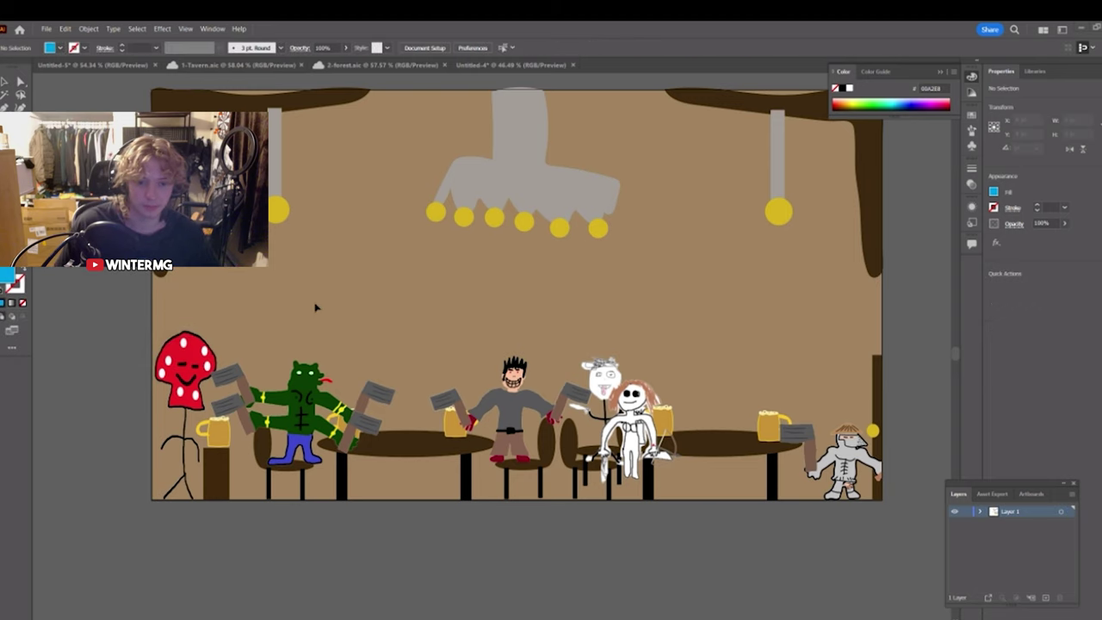
key(ctrl+Tab)
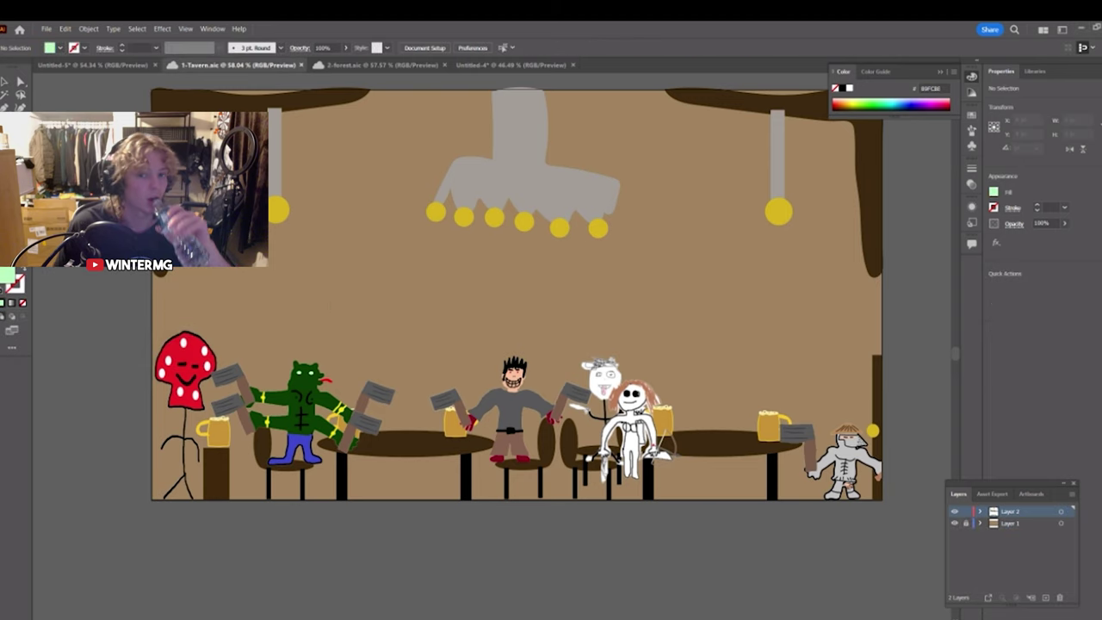
click(47, 29)
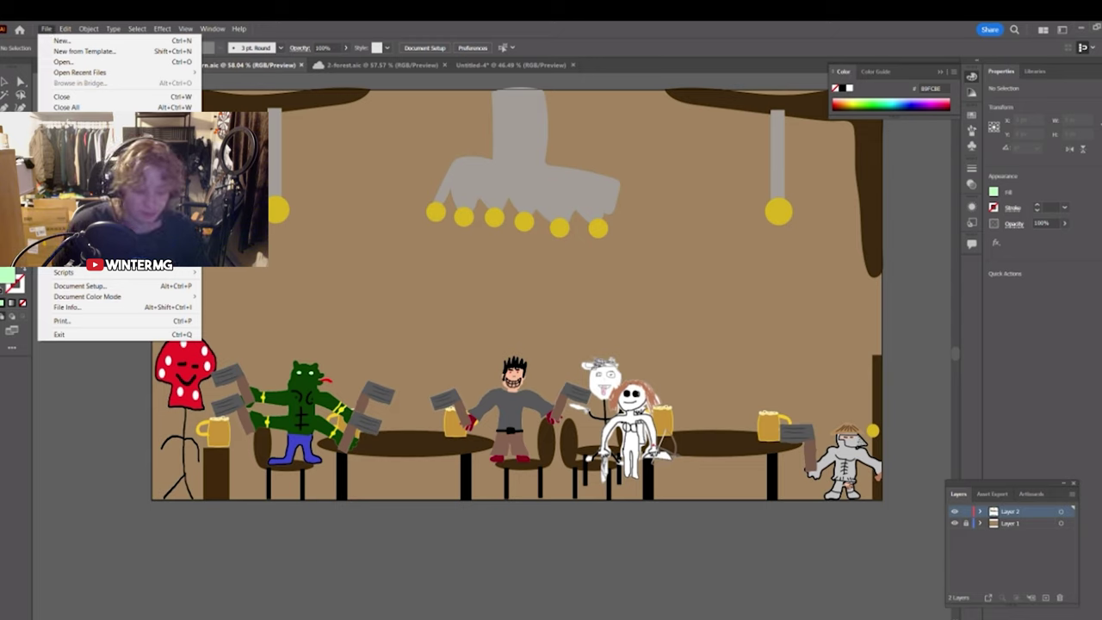
click(67, 206)
drag(706, 17, 69, 173)
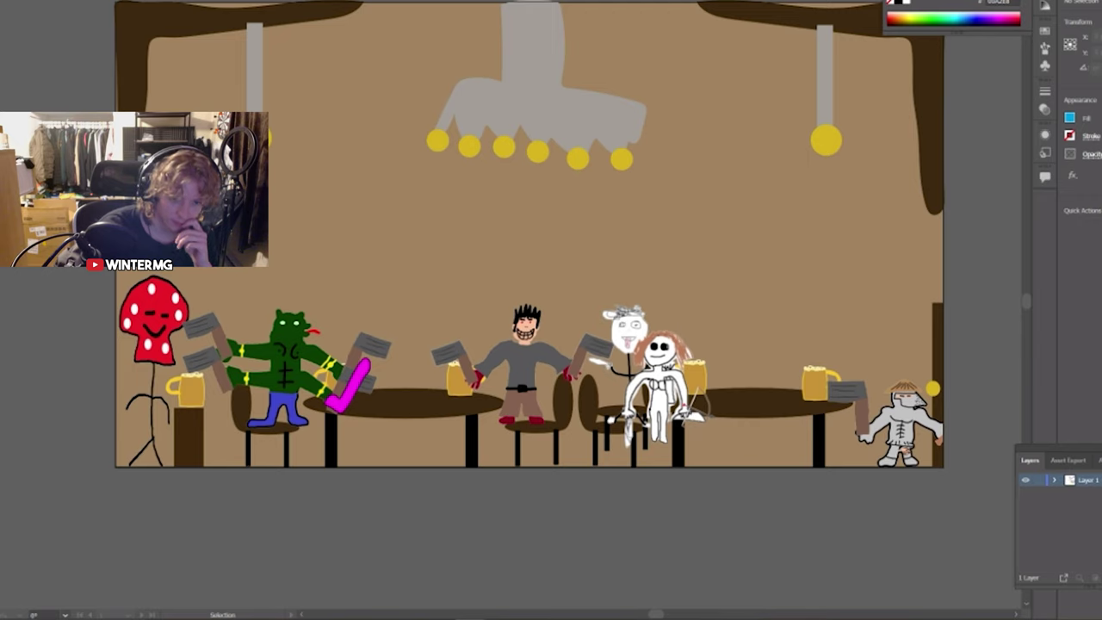
click(56, 465)
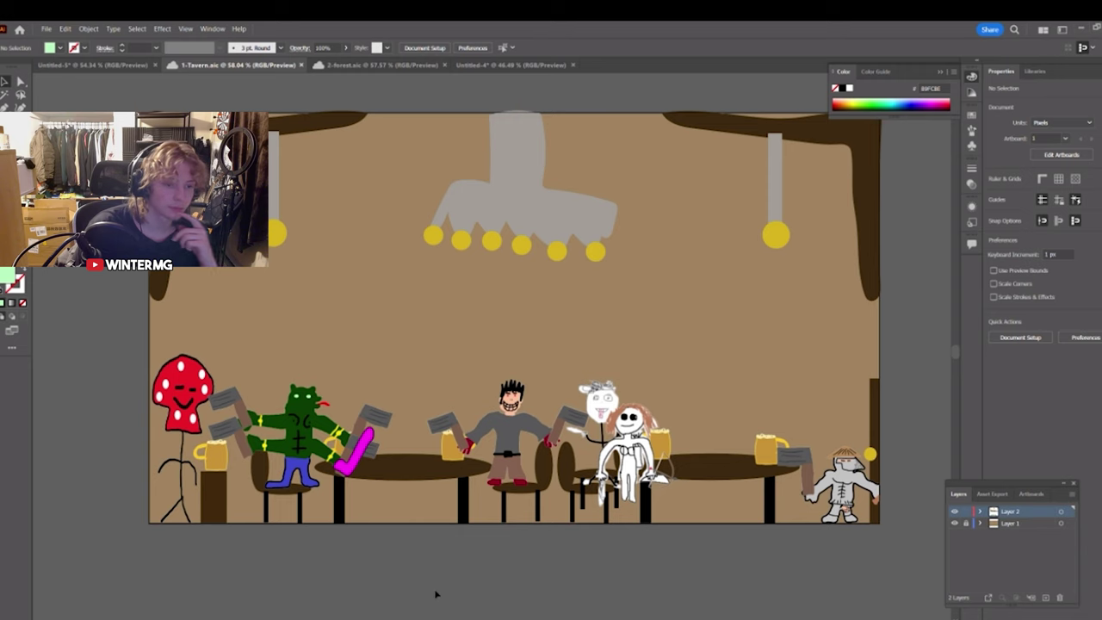
Move the grey figure and its wooden-handled axe past the tavern door, beyond the artboard's edge
scroll(320, 579, right, 2)
drag(500, 584, 508, 580)
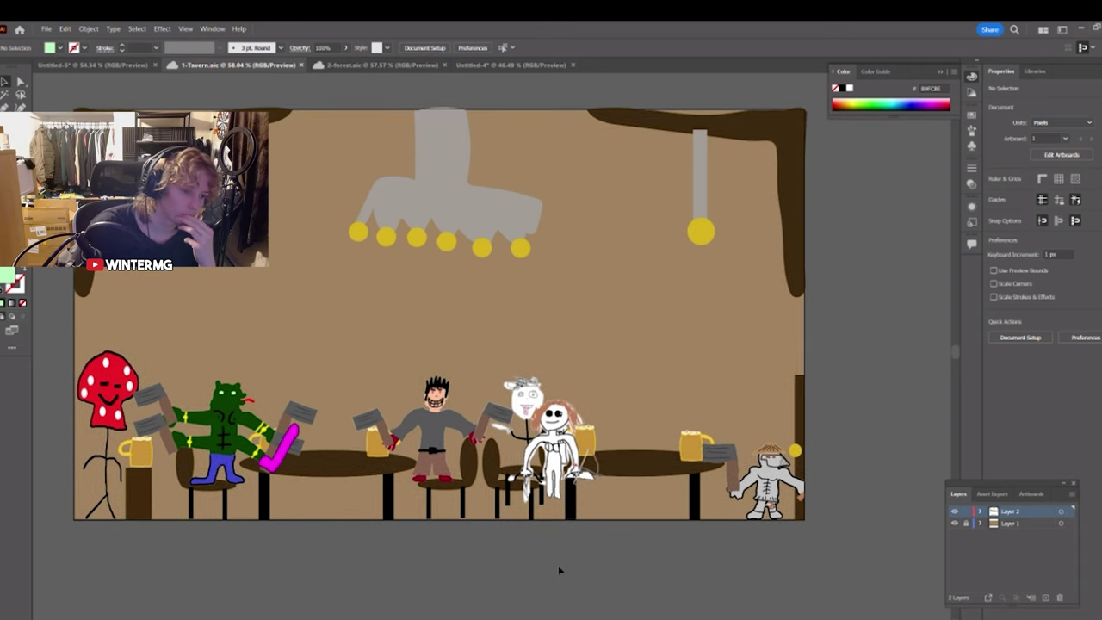
scroll(502, 522, right, 8)
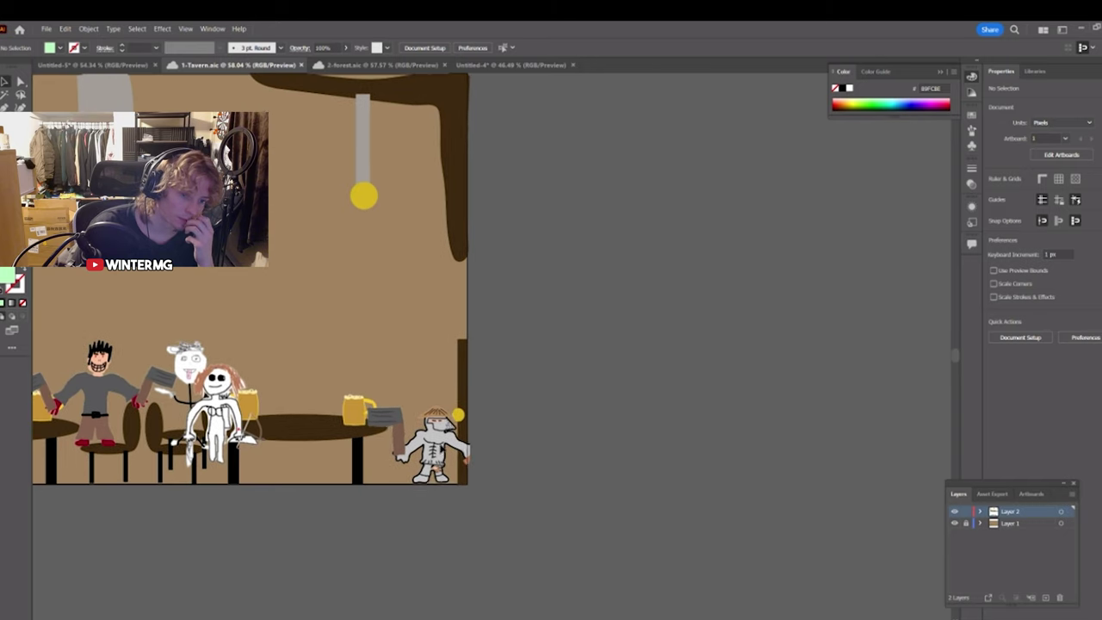
drag(435, 452, 349, 410)
drag(578, 448, 487, 431)
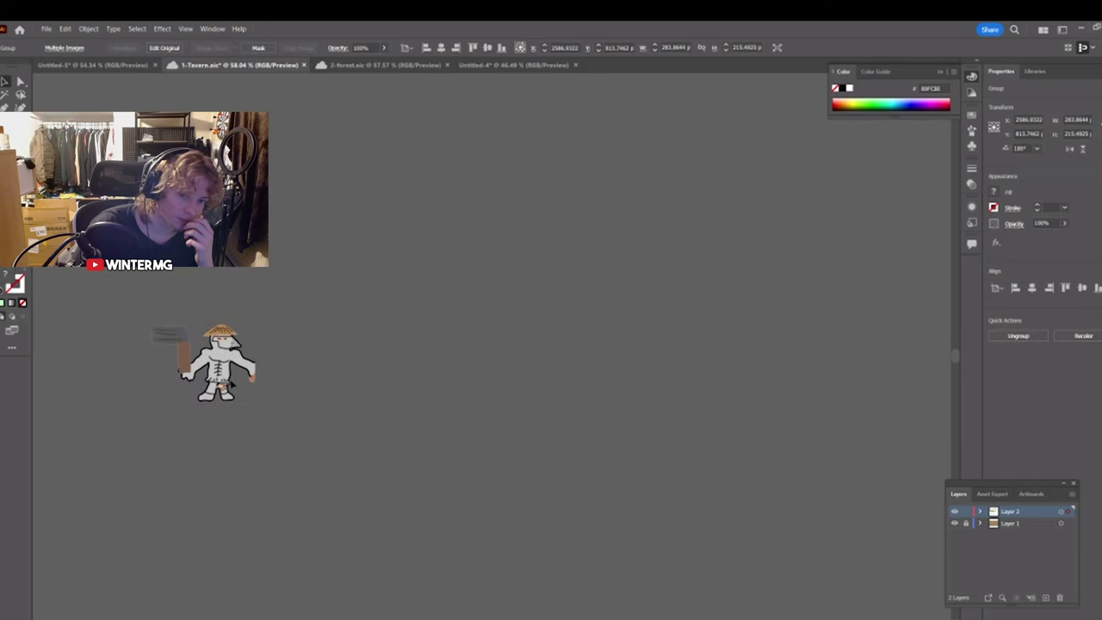
drag(217, 366, 618, 357)
drag(684, 388, 374, 406)
Cut the grey figure together with its wooden-handled axe from the tavern scene
scroll(657, 371, down, 3)
drag(267, 396, 207, 405)
drag(207, 405, 288, 321)
drag(332, 318, 489, 358)
right_click(487, 355)
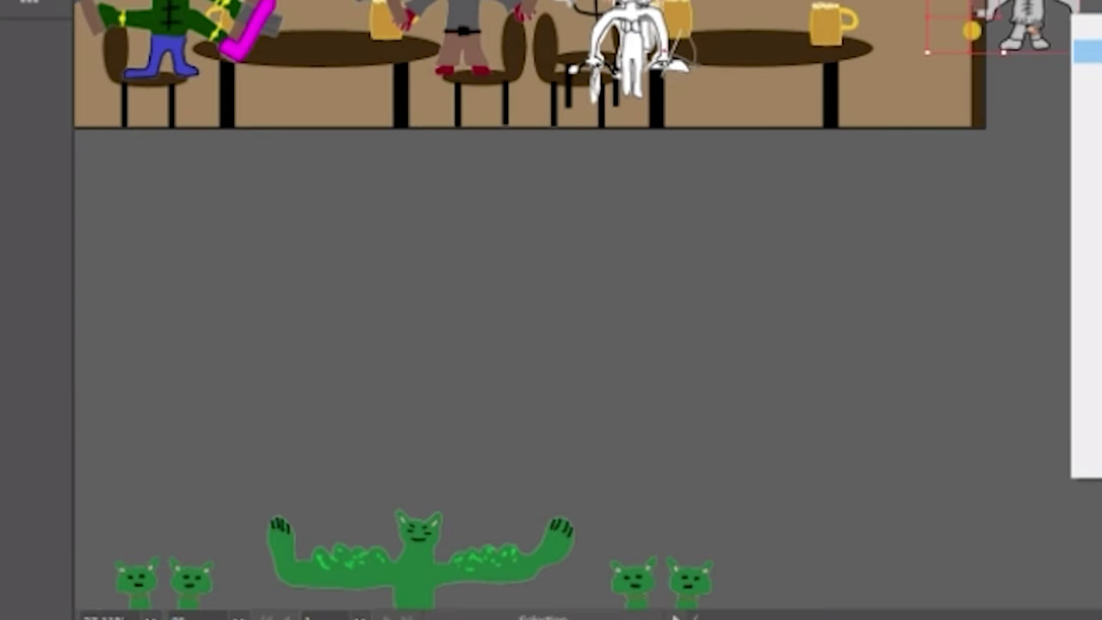
click(531, 365)
drag(408, 403, 466, 472)
scroll(466, 473, up, 5)
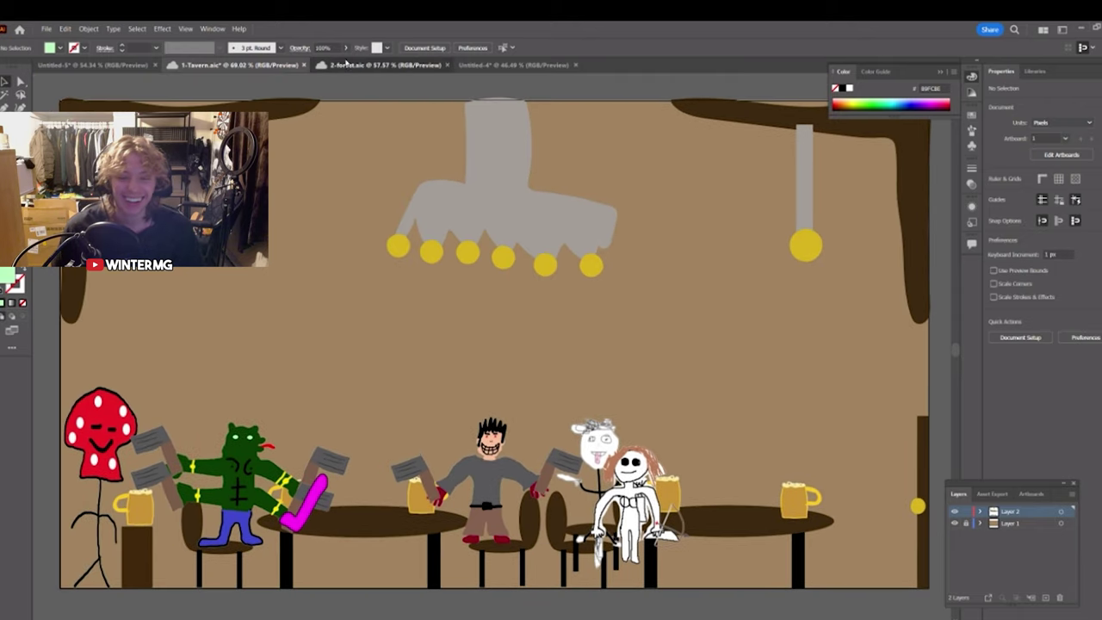
Open the 2-forest scene and paste the grey figure with its axe beside the Forbidden Forest sign
click(401, 65)
drag(610, 304, 215, 301)
key(ctrl+v)
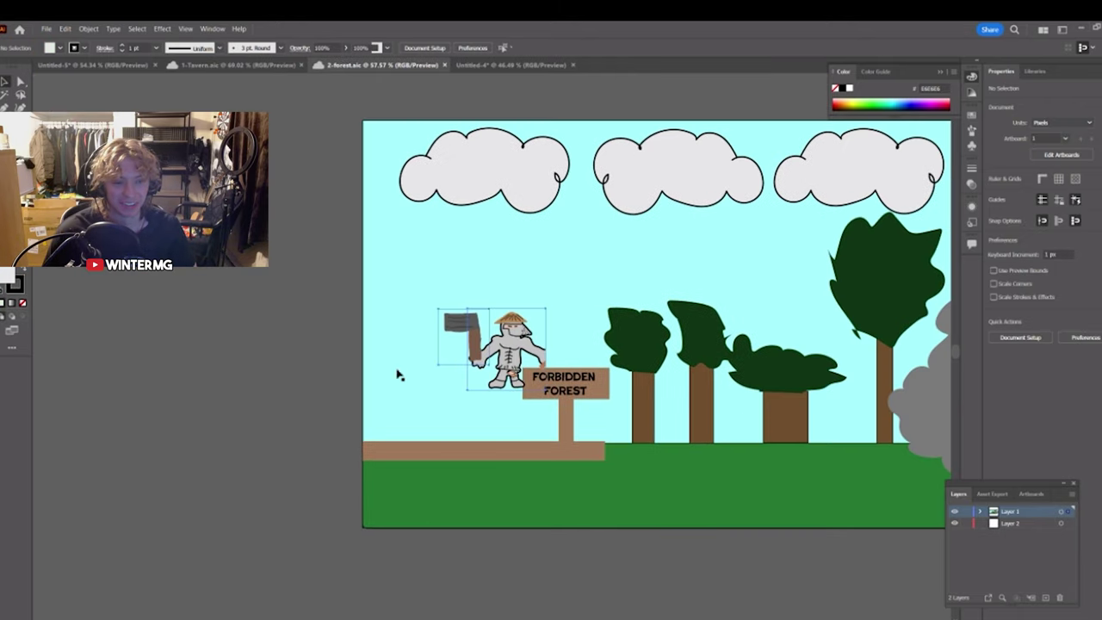
Set the grey figure with its axe down near the wooden path before the Forbidden Forest sign, and switch to the 1-Tavern scene
drag(508, 362, 423, 412)
click(237, 64)
drag(585, 499, 534, 493)
drag(577, 534, 611, 537)
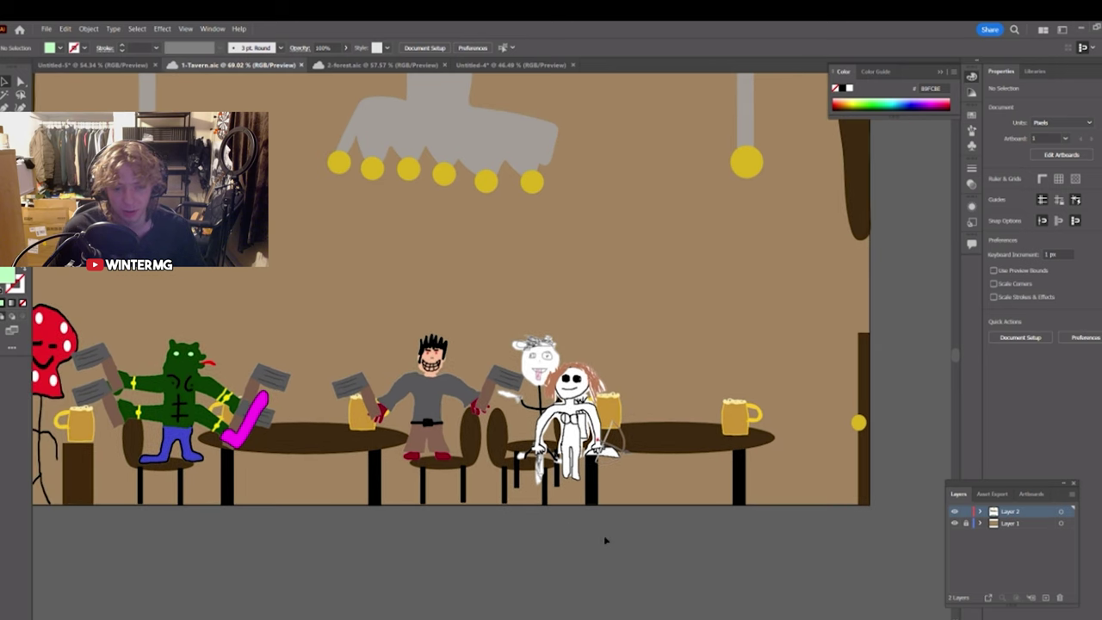
scroll(544, 553, left, 1)
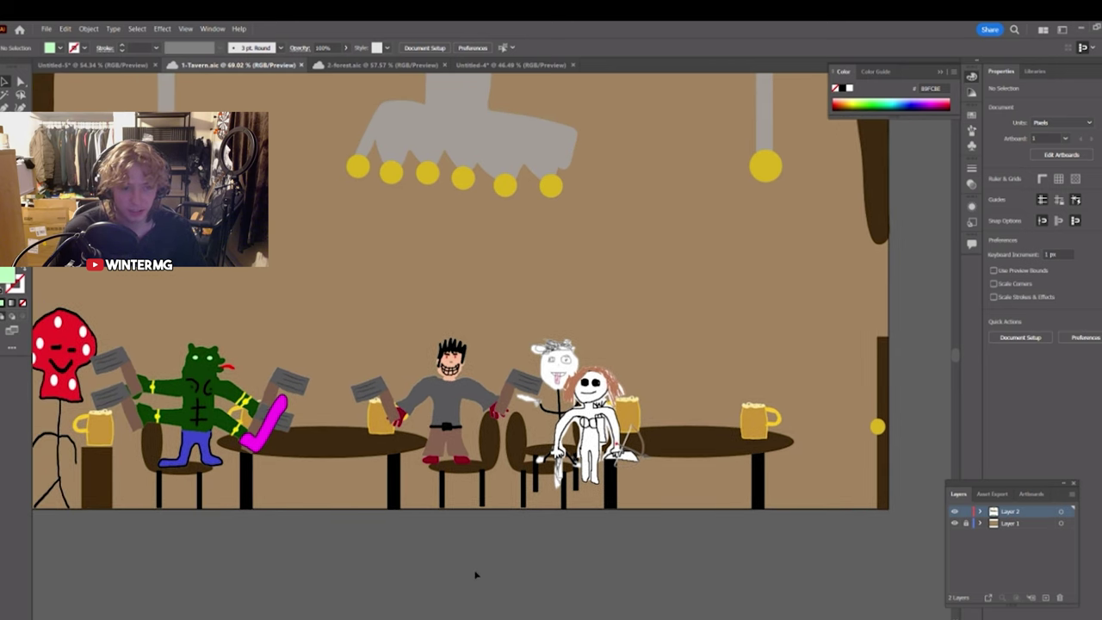
Move the green creature, dark-haired warrior and two white figures with their items above the tables, and cut them from the tavern scene
click(260, 420)
key(ctrl+a)
drag(585, 399, 675, 295)
right_click(675, 295)
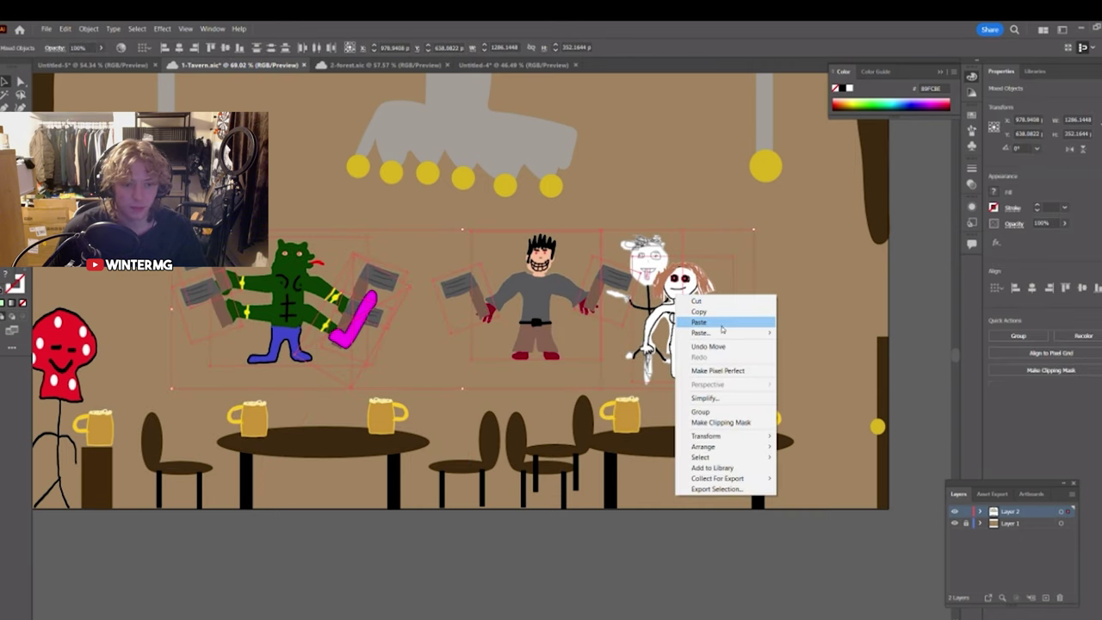
click(714, 303)
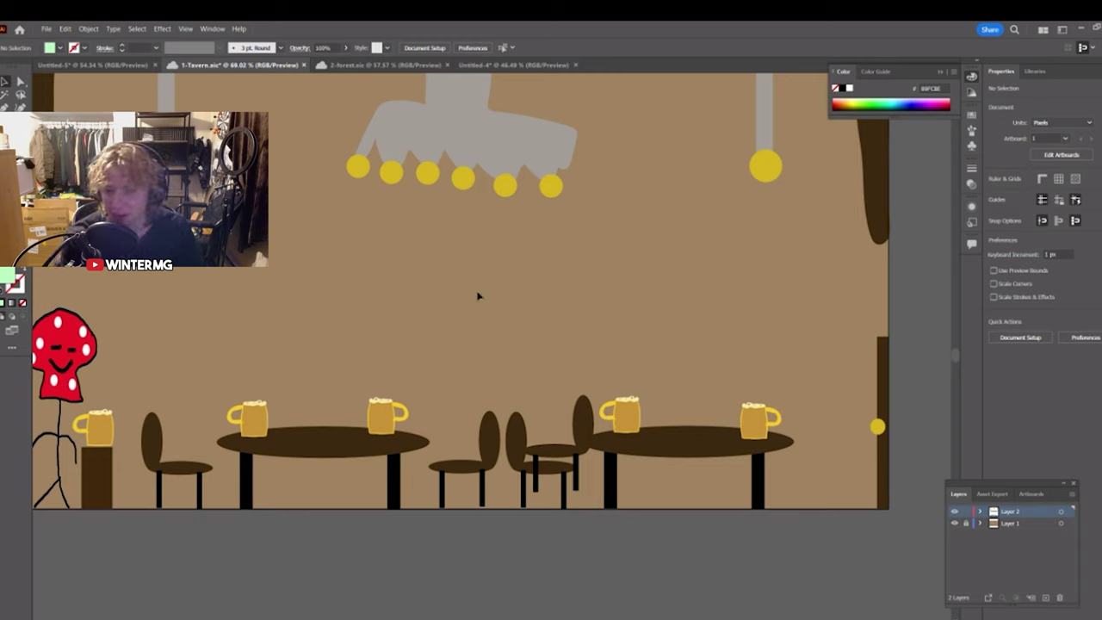
key(ctrl+z)
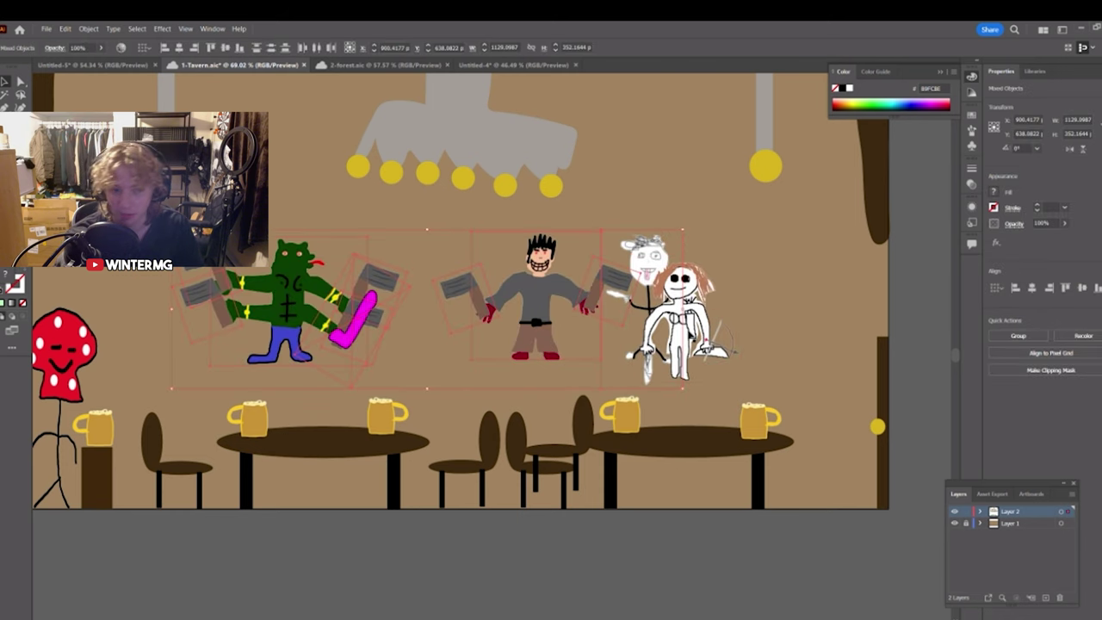
right_click(643, 271)
click(671, 275)
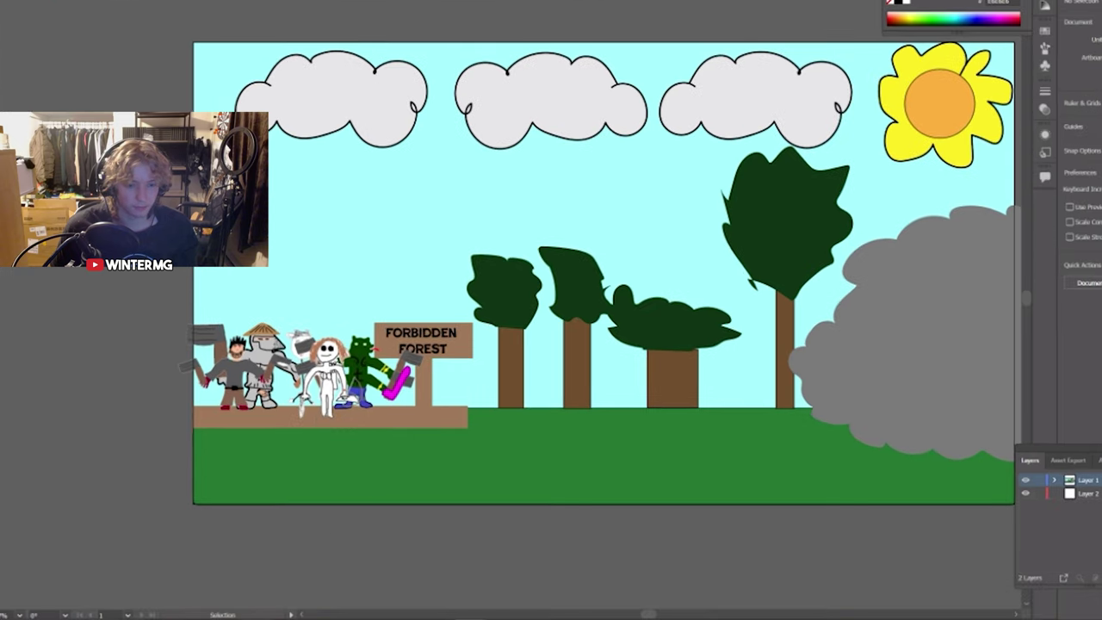
Switch to the Wheel of Names number wheel
mouse_move(254, 619)
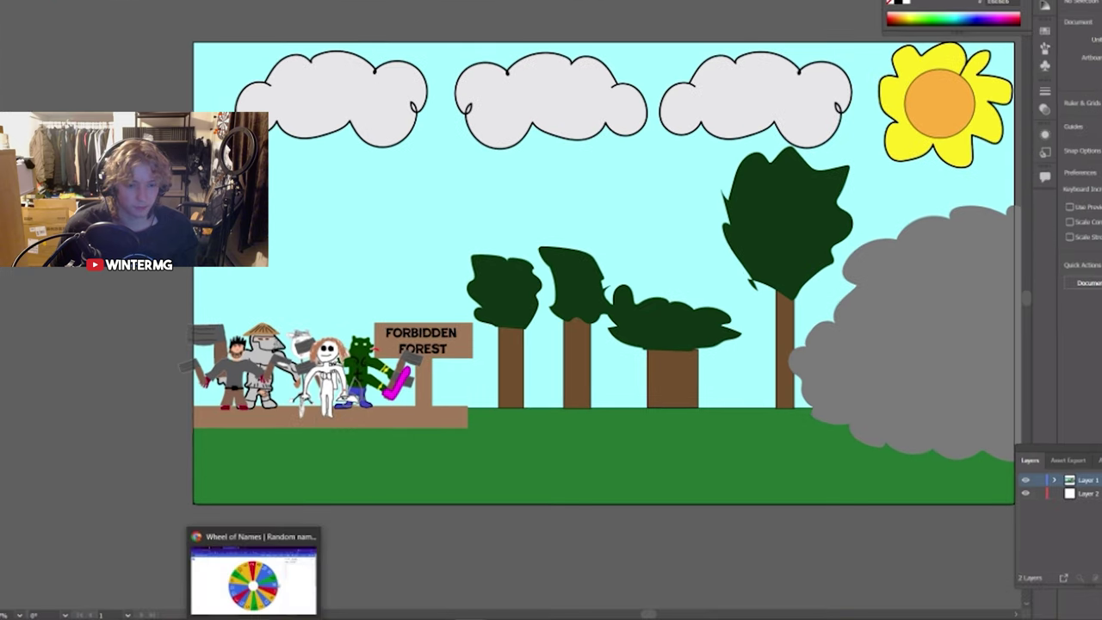
click(254, 584)
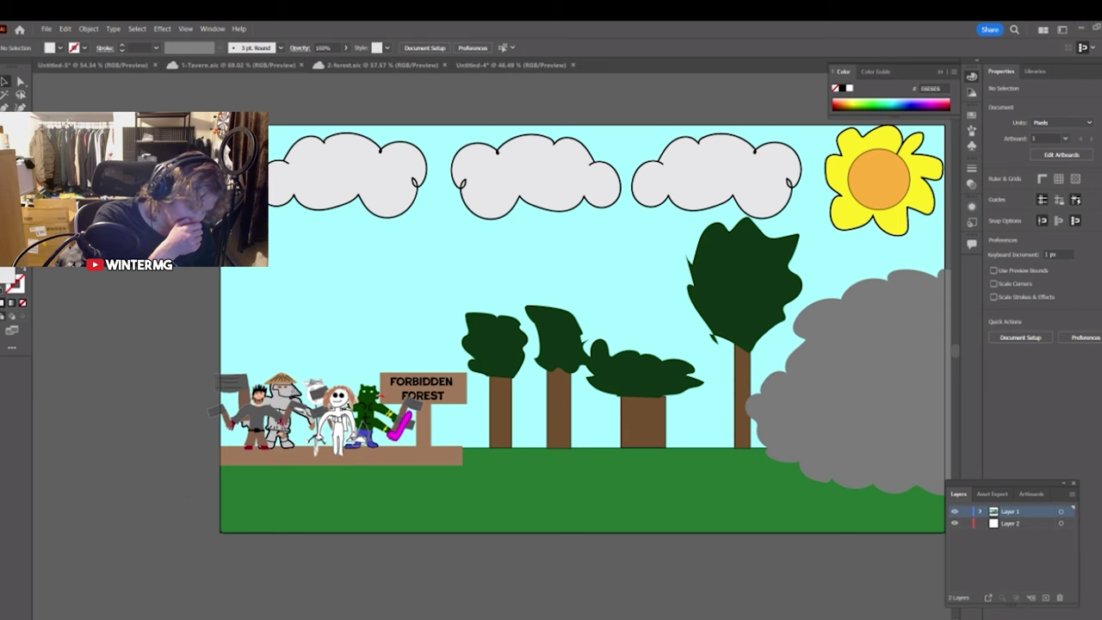
Paste the purple image into the forest scene, move it above the group of characters and cut it
click(429, 440)
key(ctrl+v)
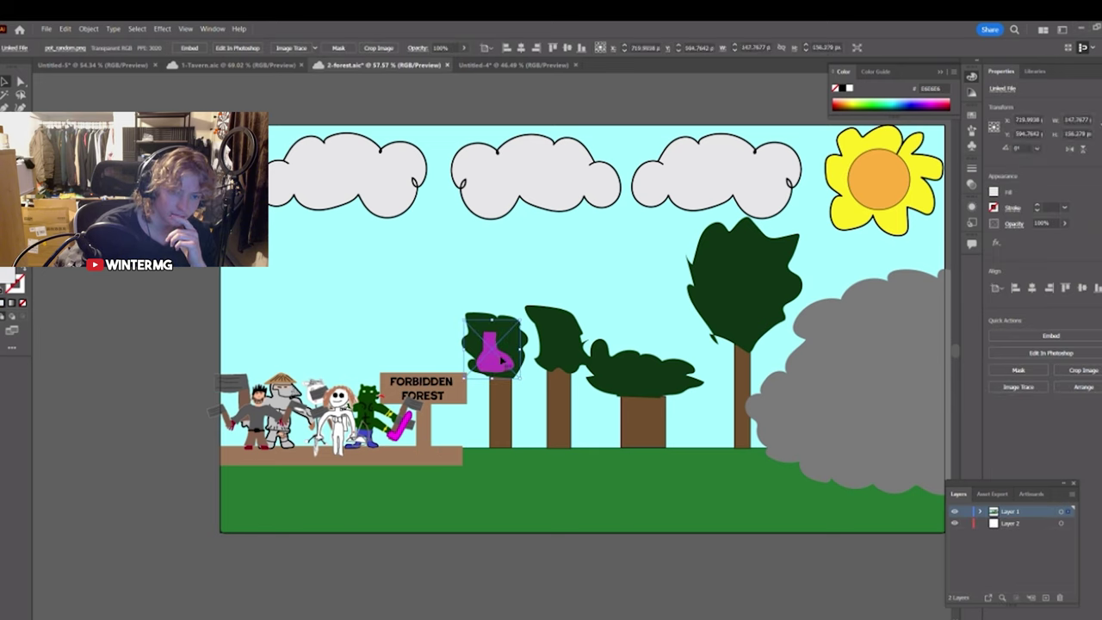
drag(504, 361, 355, 319)
right_click(355, 319)
click(377, 325)
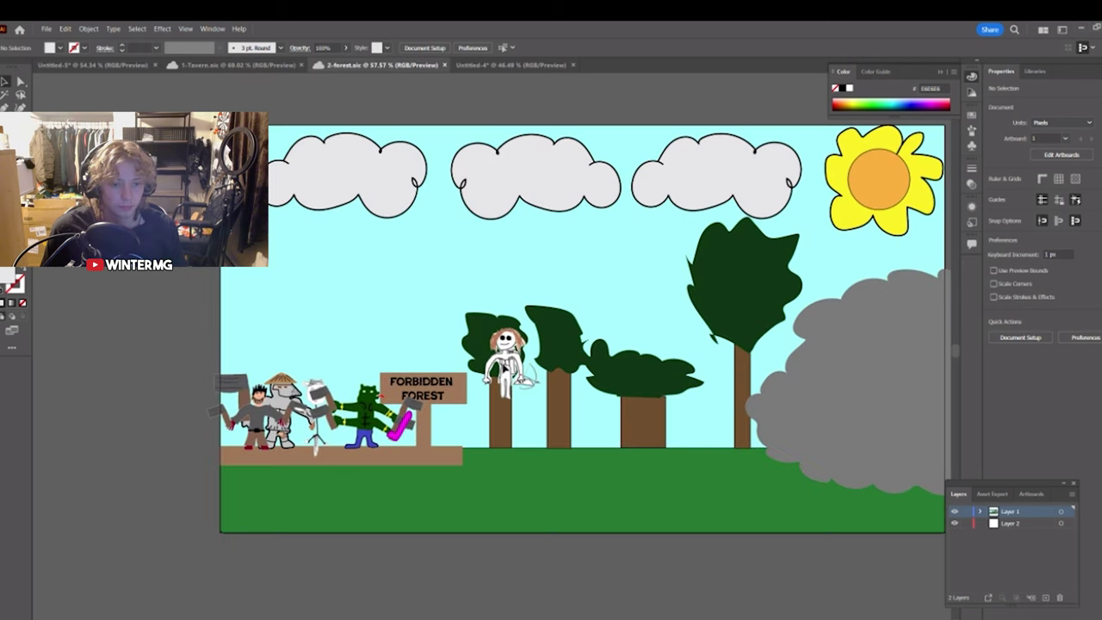
Move the archer in front of the green creature and place the grey figure with its axe in the first tree's crown
drag(506, 357, 381, 425)
click(533, 593)
drag(259, 417, 506, 353)
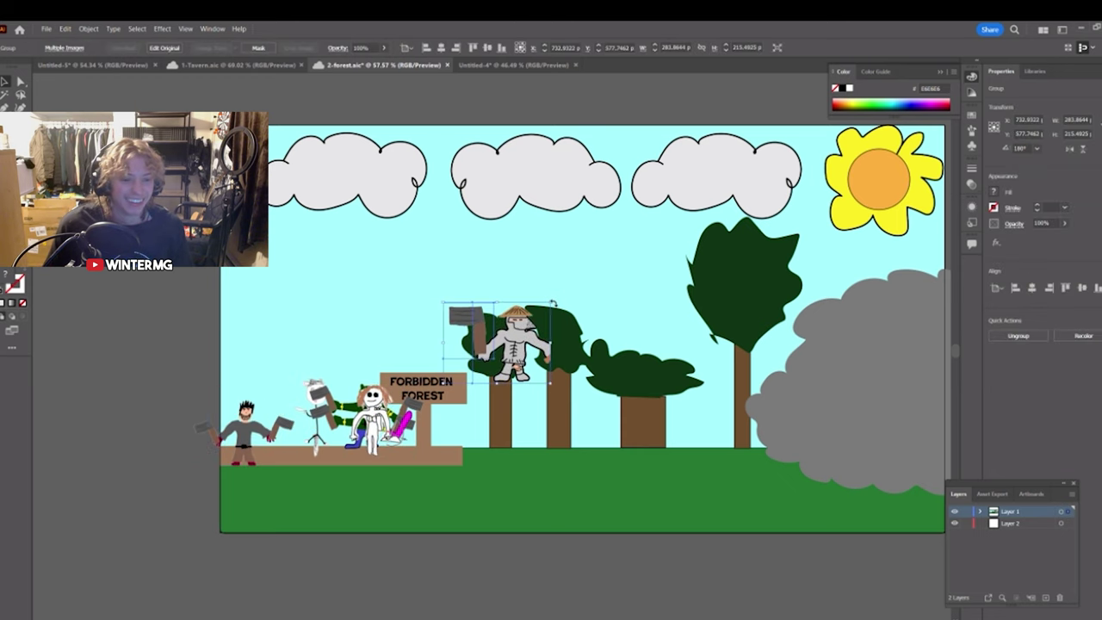
drag(533, 335, 519, 343)
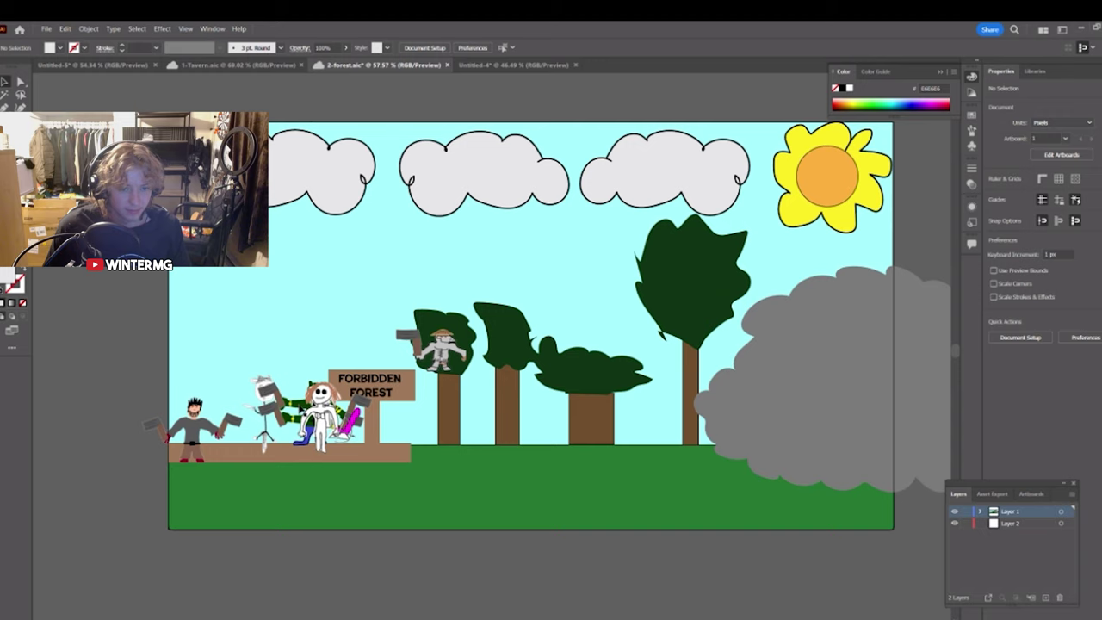
Move the white stick figure from the wooden path up into the crown of the tallest tree
drag(264, 396, 706, 258)
click(491, 558)
scroll(508, 548, left, 1)
scroll(525, 533, up, 1)
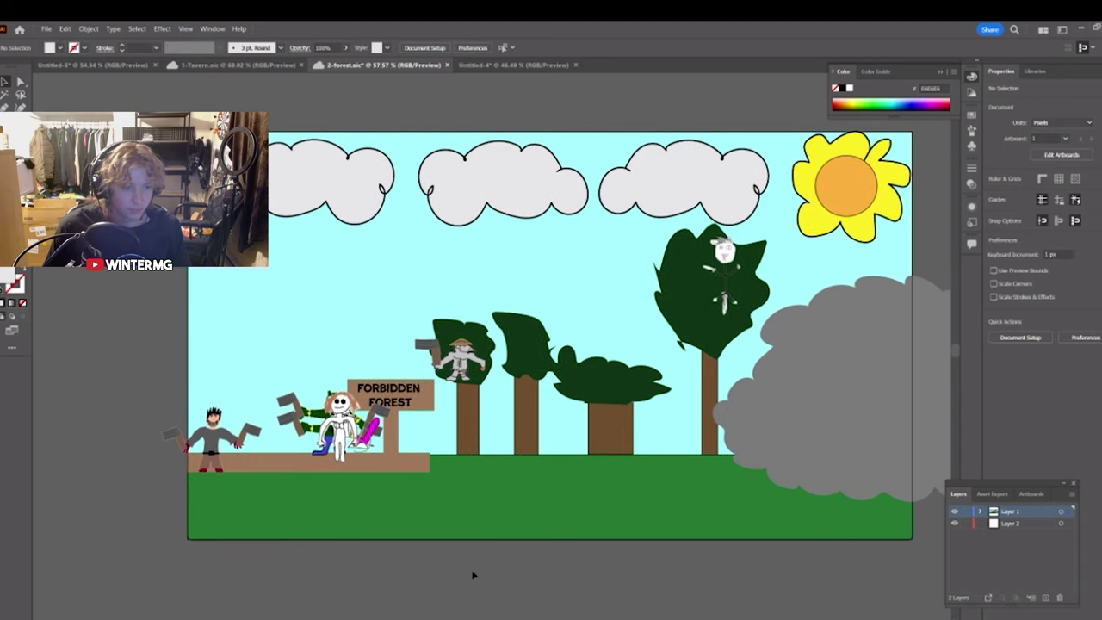
Shift the grey cloud slightly upward and move the archer in front of the Forbidden Forest sign's post
scroll(496, 543, right, 2)
scroll(495, 544, down, 1)
drag(844, 405, 850, 383)
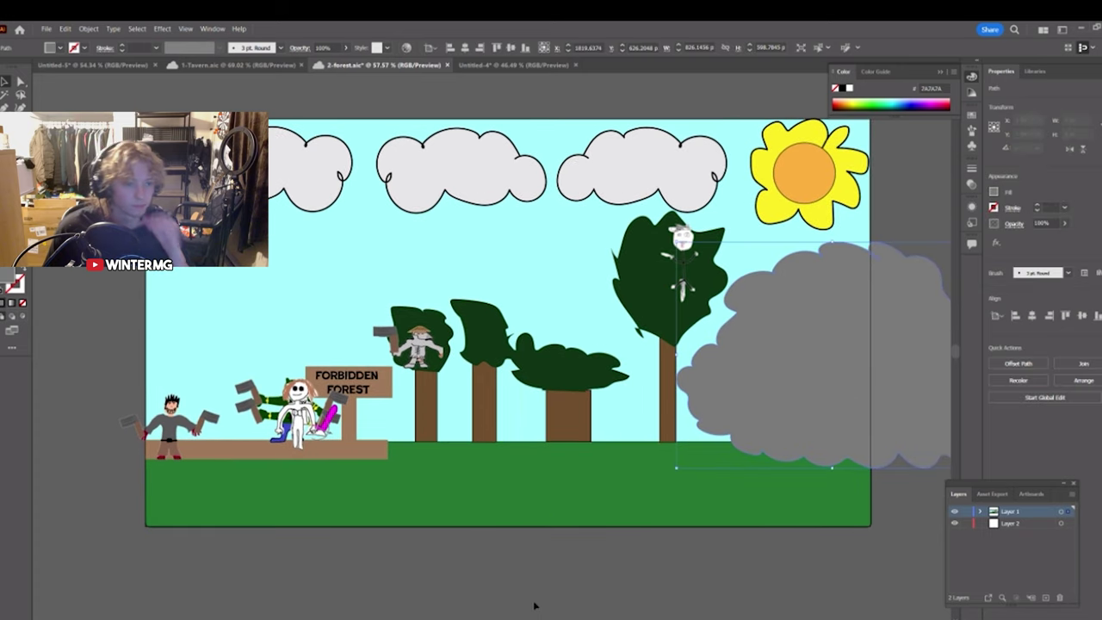
click(534, 605)
scroll(569, 591, left, 2)
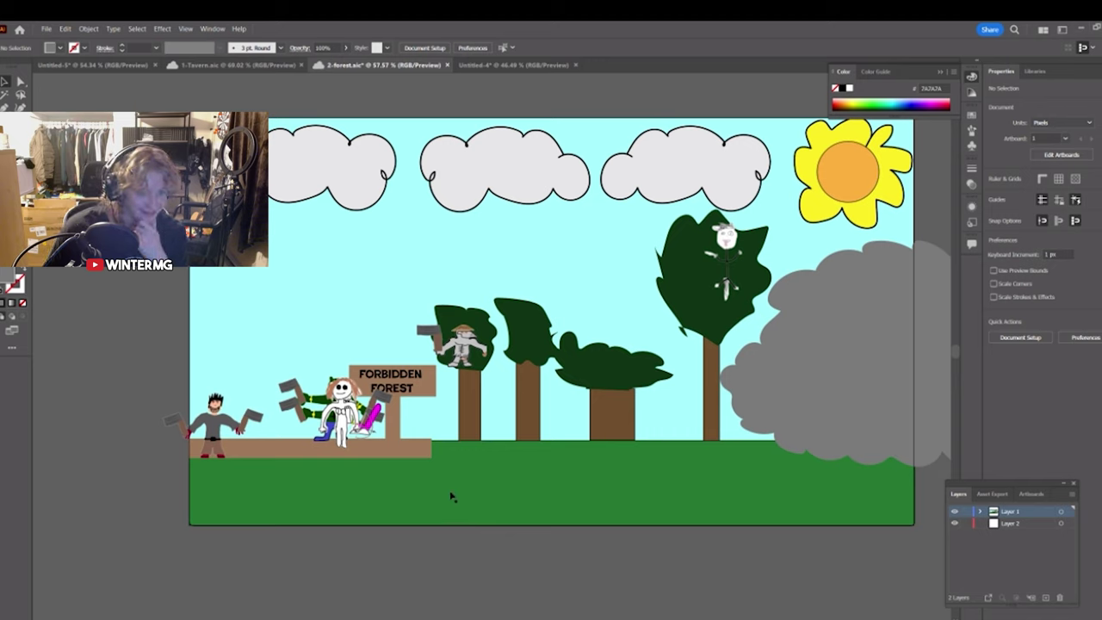
scroll(401, 537, right, 3)
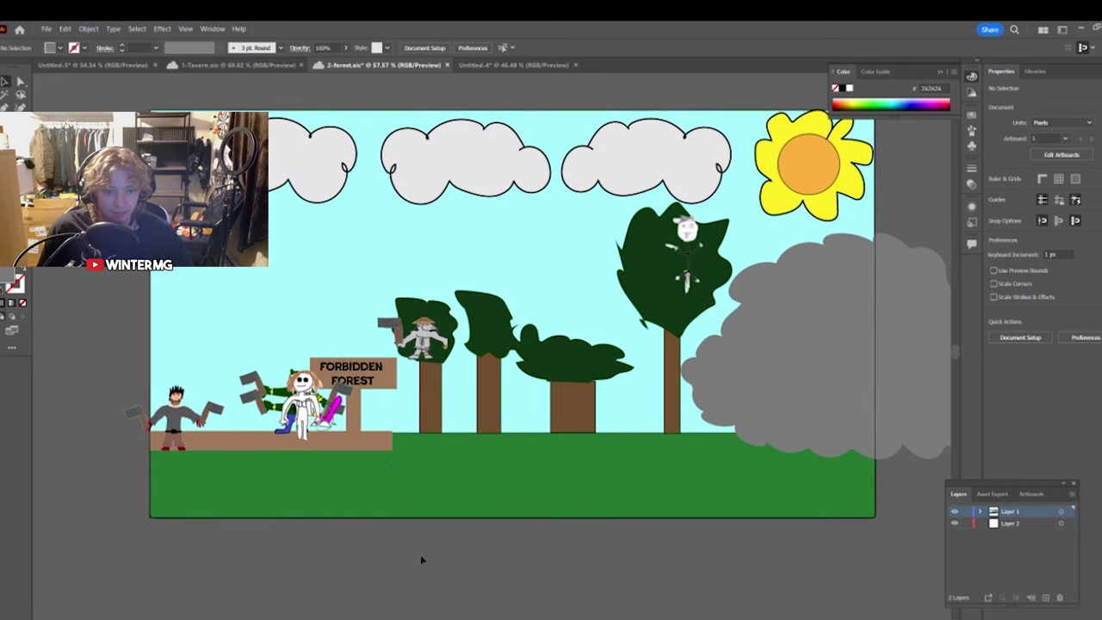
scroll(382, 544, left, 1)
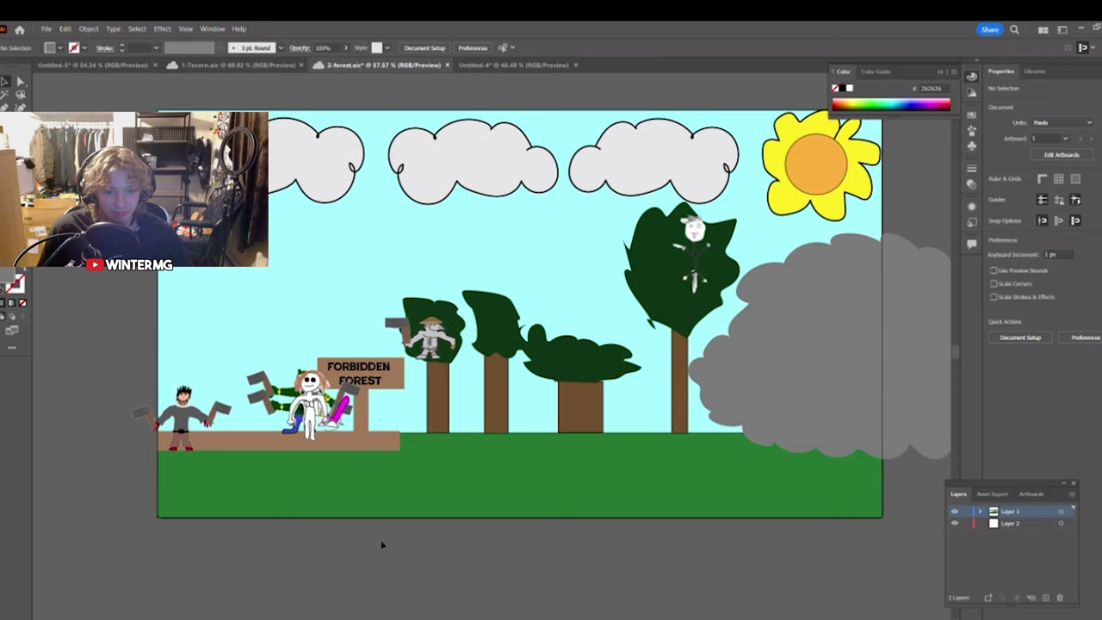
drag(318, 422, 381, 420)
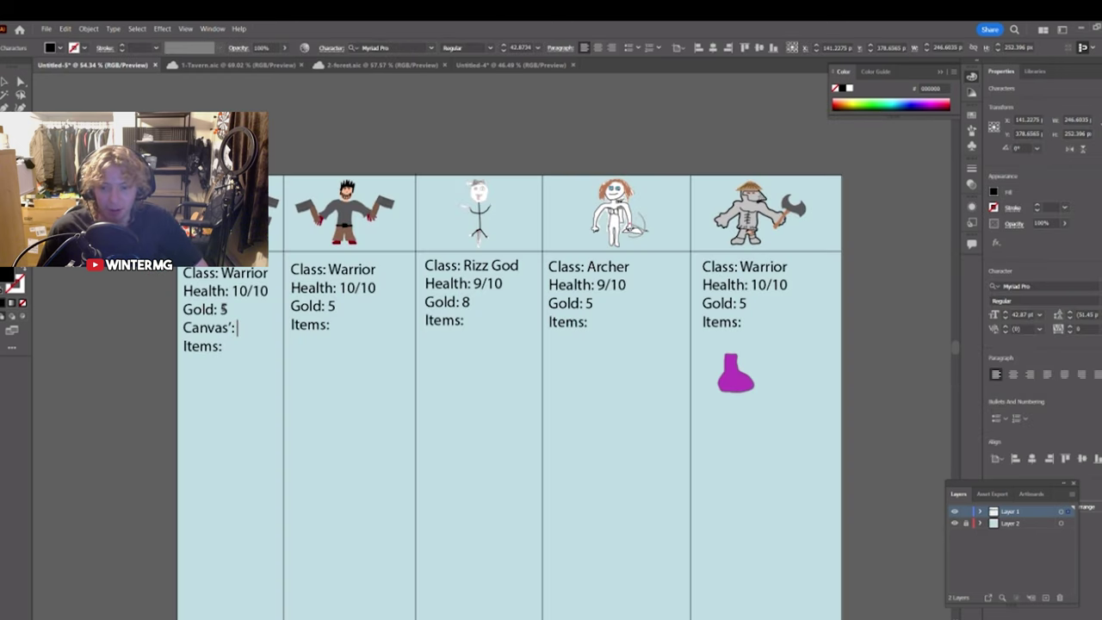
Enter 5/5 on the first character's Canvas’ line in the character sheet and select that line's text for reuse
text(5/5)
key(shift+Left)
key(shift+Left)
key(shift+Left)
key(shift+Left)
key(shift+Left)
key(shift+Left)
key(shift+Left)
key(shift+Left)
key(shift+Left)
key(shift+Left)
key(shift+Left)
key(shift+Left)
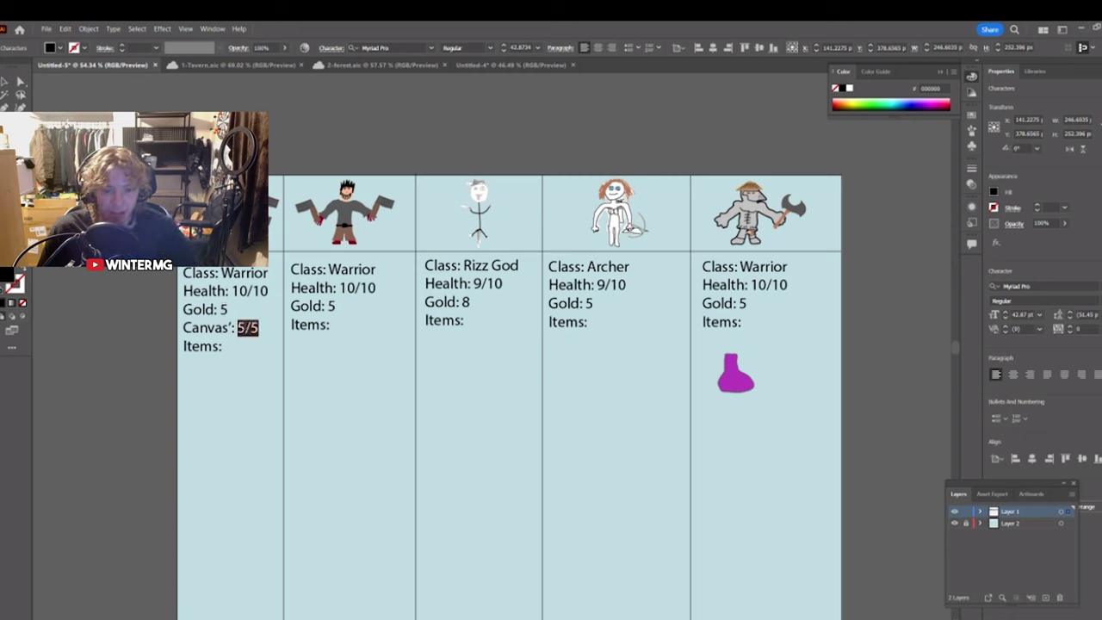
Insert "Canvas’: 5/5" below Gold for the dark-haired warrior and start a new line below Gold in the grey warrior's column
click(334, 307)
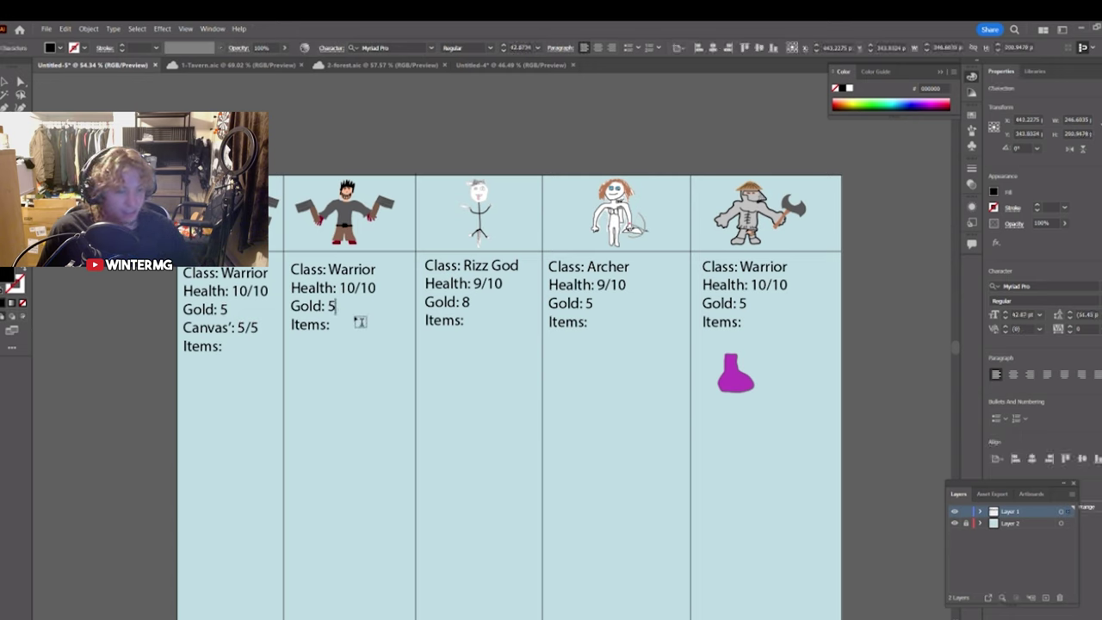
key(Return)
key(ctrl+v)
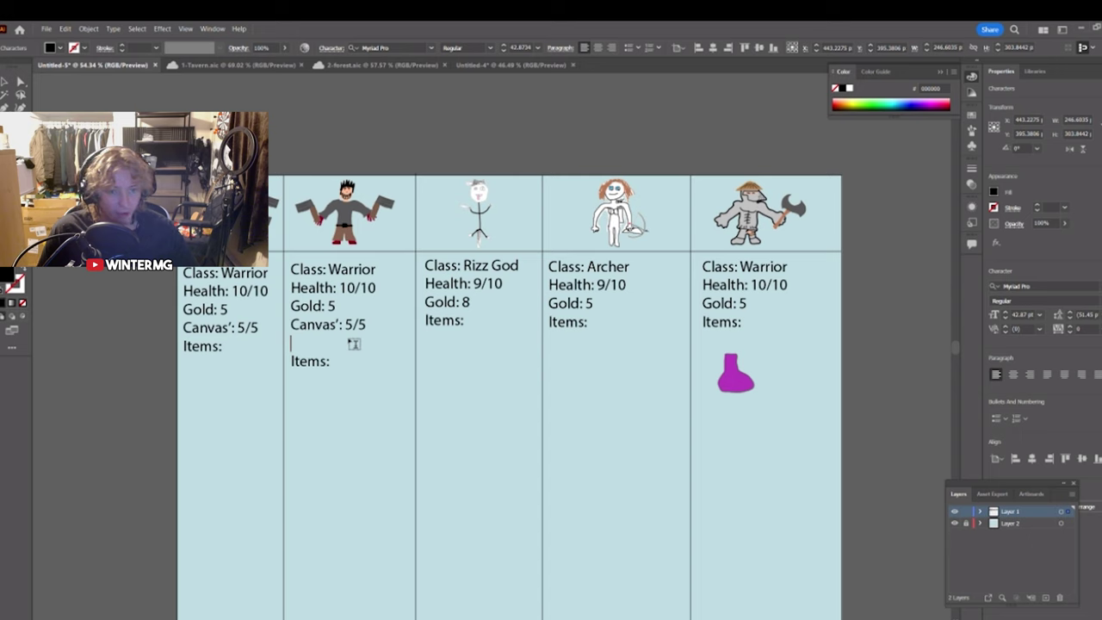
key(BackSpace)
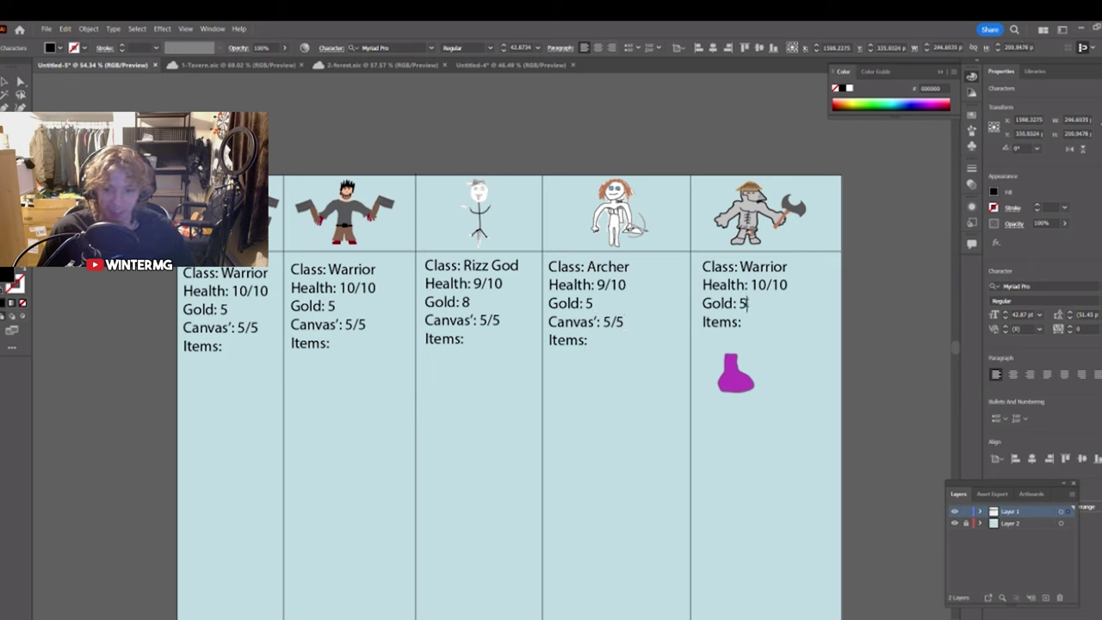
click(748, 303)
key(Return)
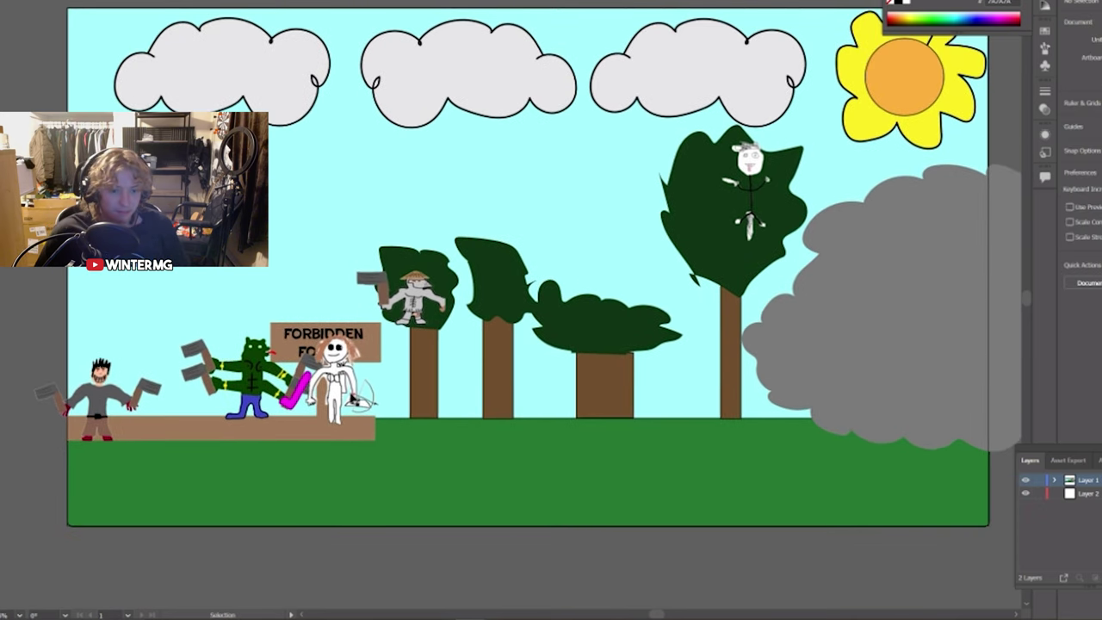
Move the archer to the tallest tree's trunk beside the grey cloud and spin the number wheel
drag(341, 383, 750, 379)
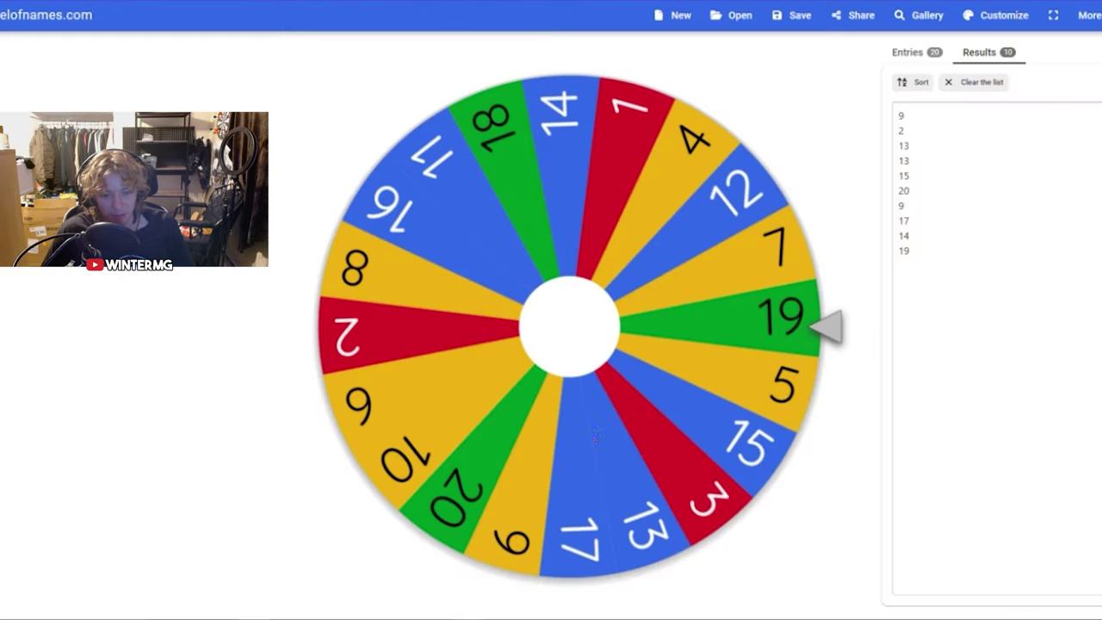
click(551, 327)
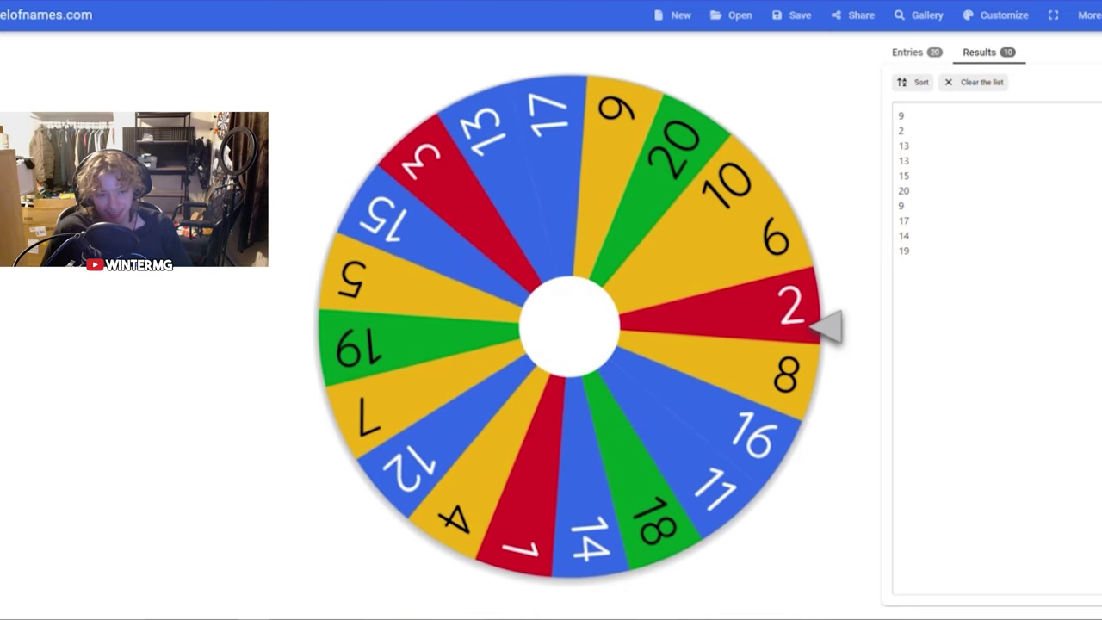
Return to the 2-forest scene and raise the striped brown animal slightly in front of the grey cloud, facing the archer
mouse_move(471, 617)
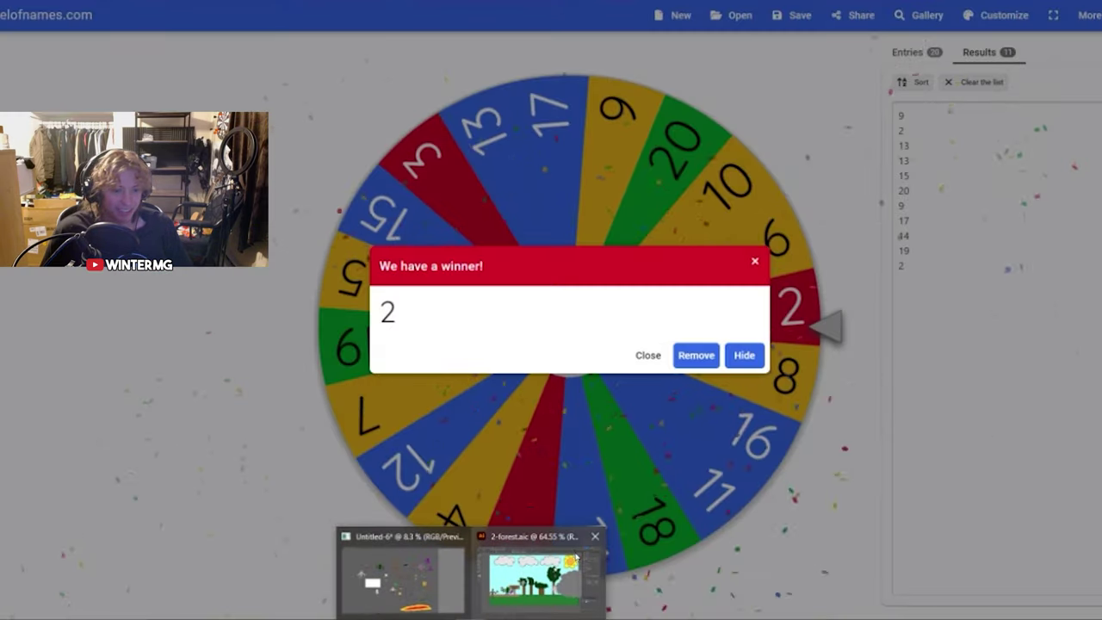
click(534, 573)
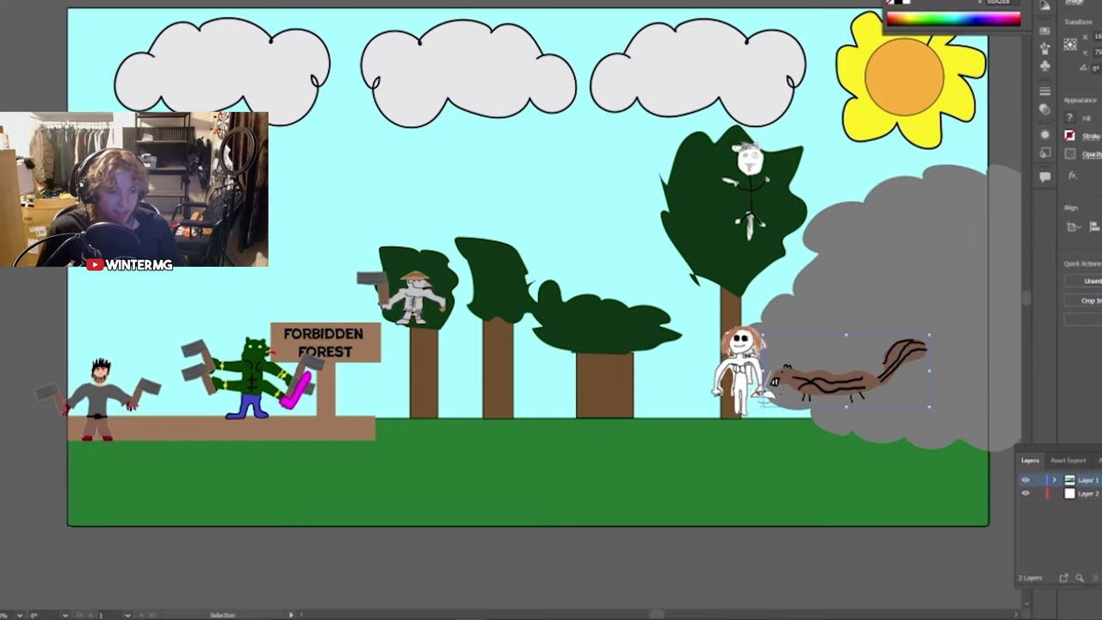
drag(816, 388, 815, 381)
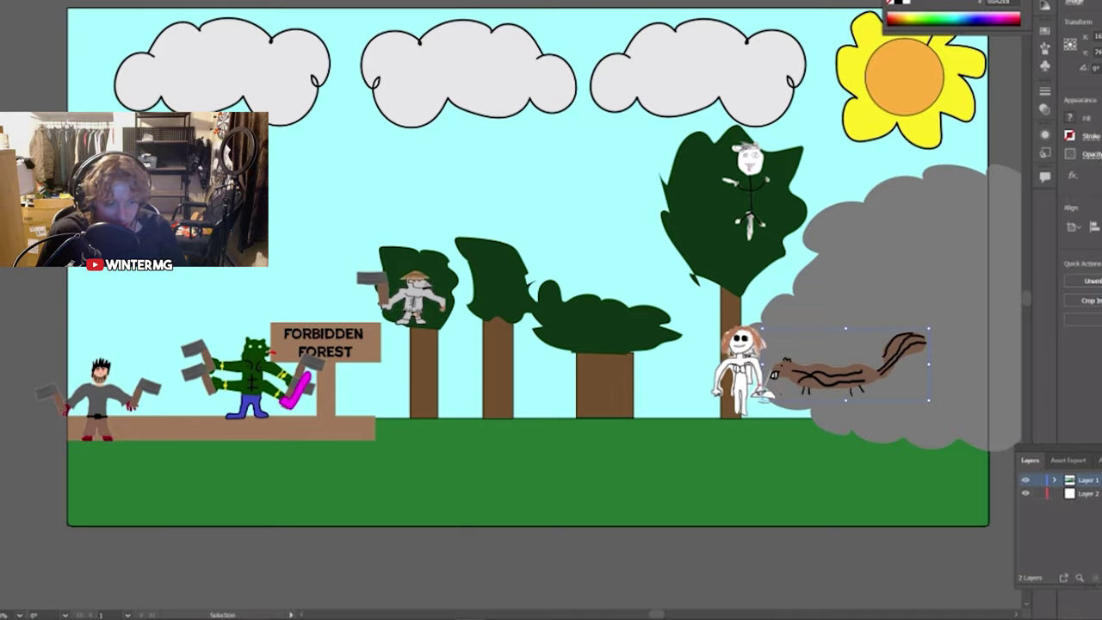
Switch to the Wheel of Names, dismiss the previous roll and spin for a new number
mouse_move(255, 619)
click(254, 586)
click(650, 355)
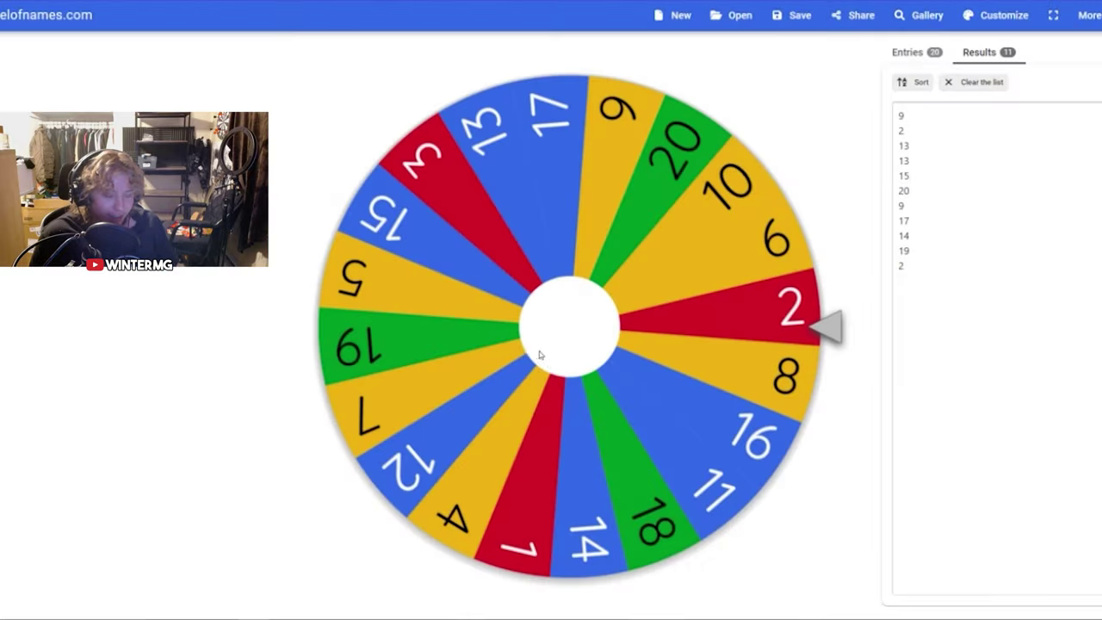
click(539, 351)
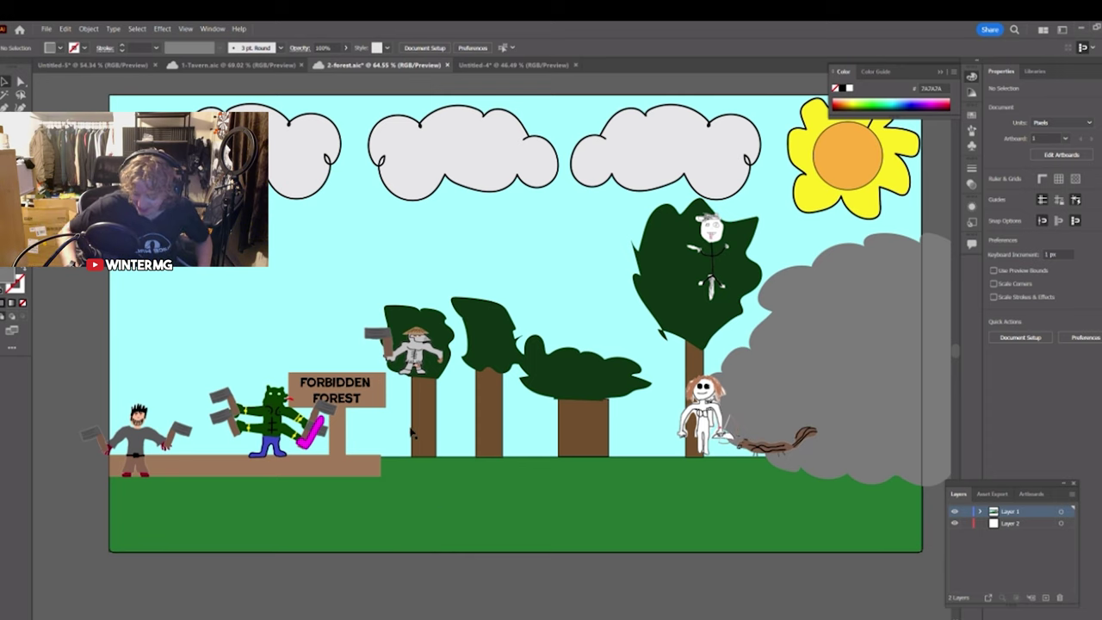
Ungroup the archer standing at the tallest tree's trunk in the forest scene
scroll(726, 420, up, 5)
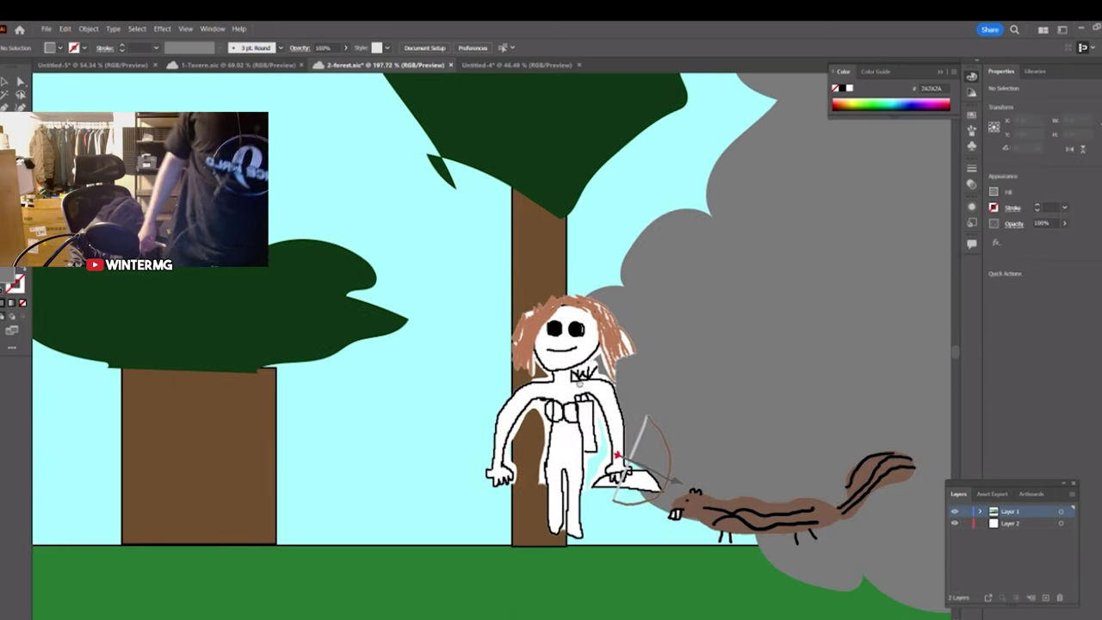
click(579, 375)
right_click(561, 334)
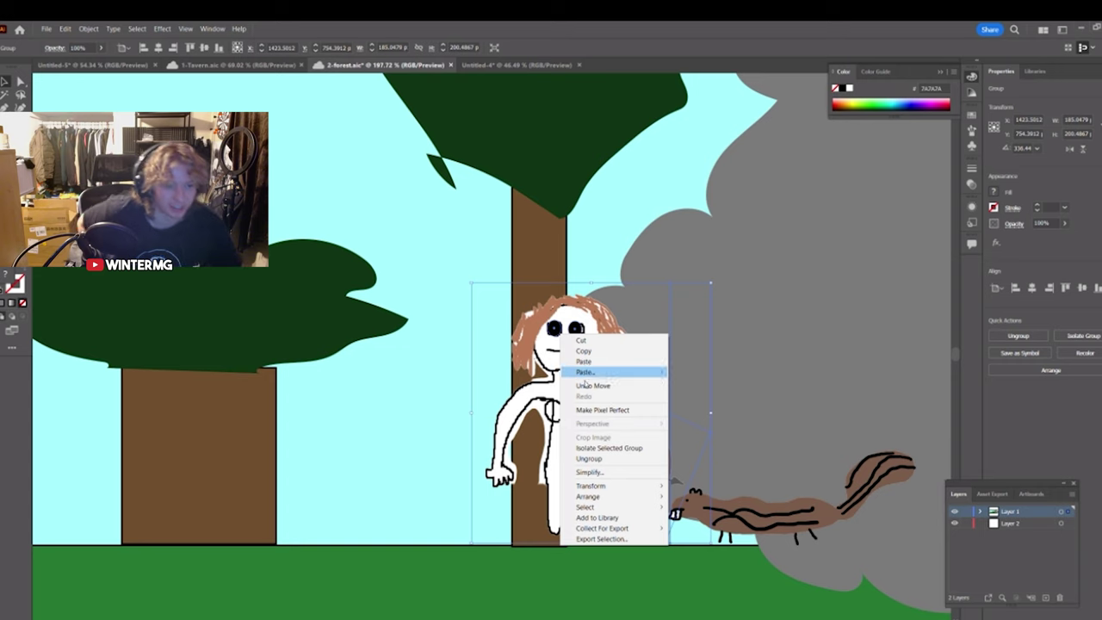
click(603, 459)
click(438, 253)
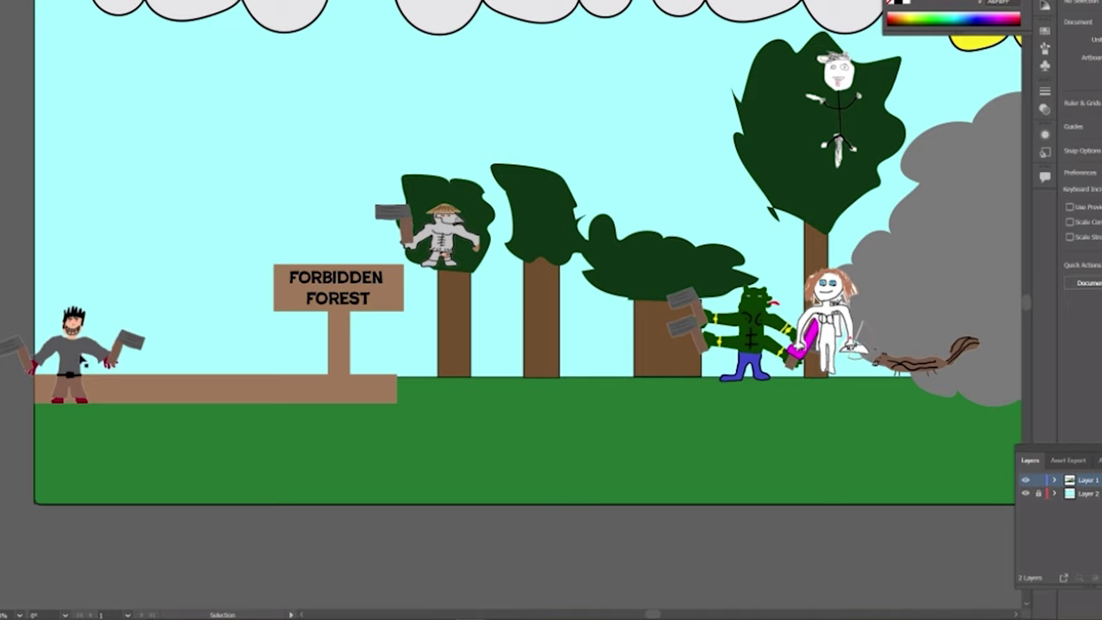
Move the dark-haired warrior from the path to the wide tree trunk beside the green creature, and spin the number wheel
drag(82, 356, 629, 331)
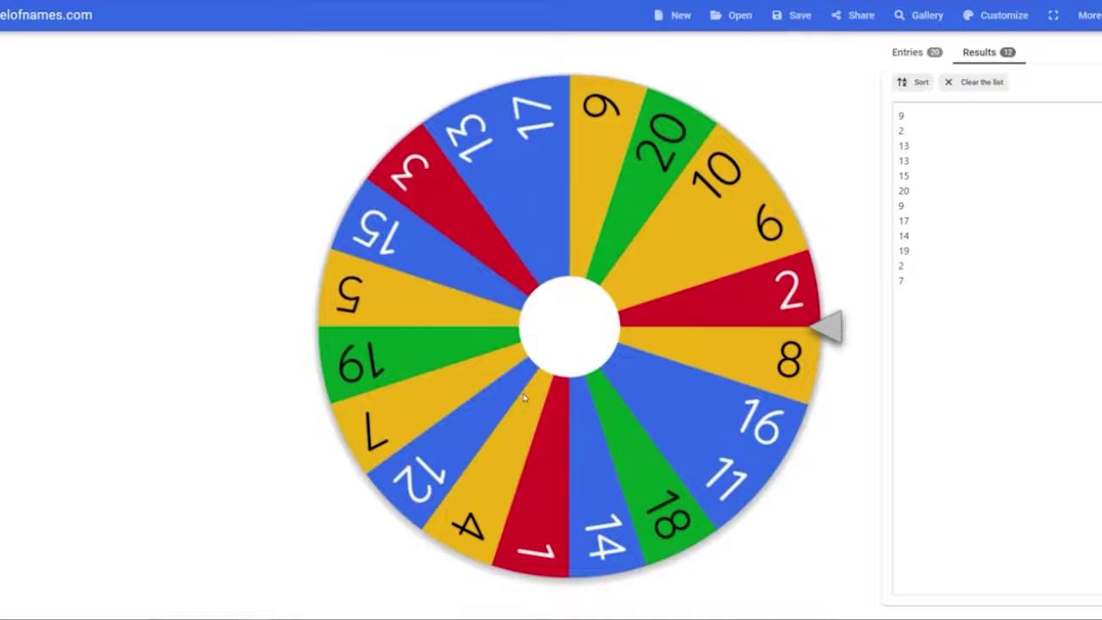
click(523, 396)
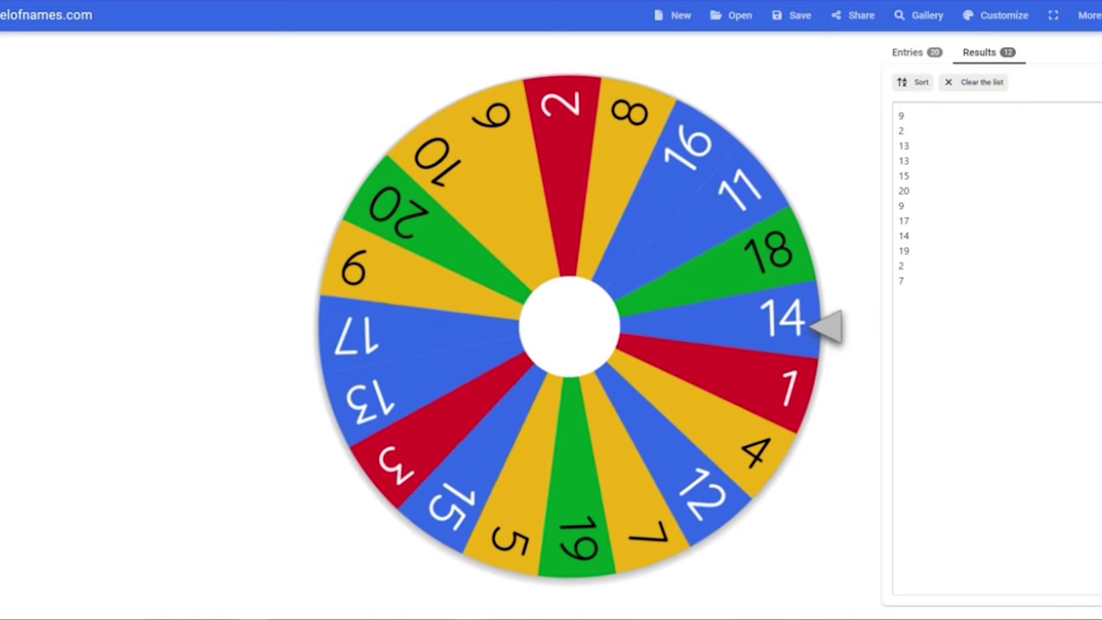
Return to the 2-forest scene, move the bread loaf onto the dark-haired warrior and shrink it
mouse_move(470, 617)
click(535, 582)
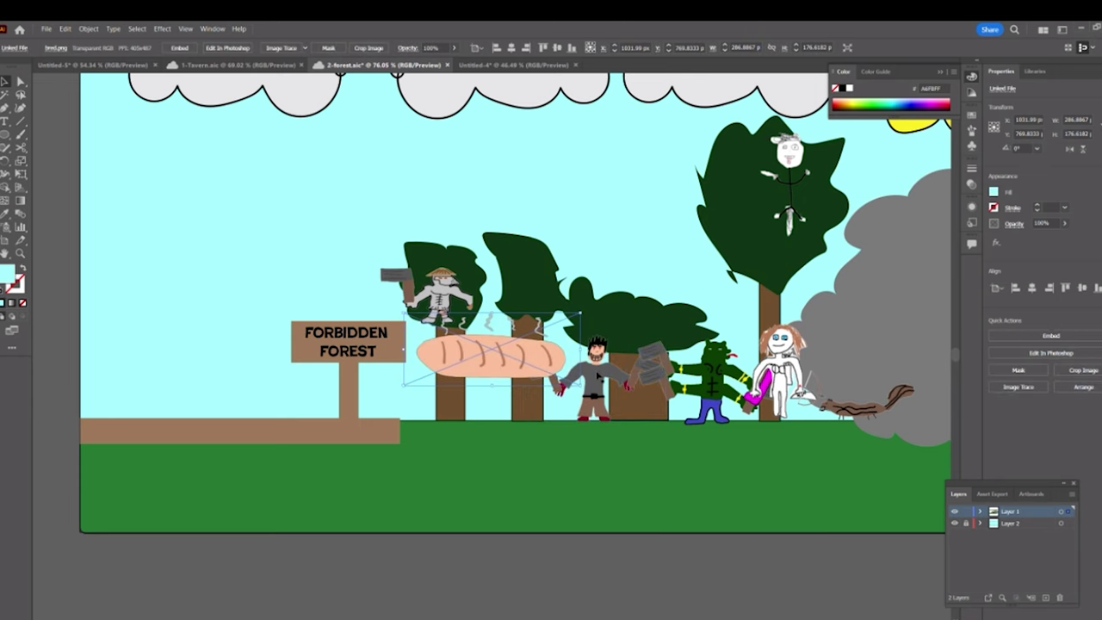
drag(516, 355, 588, 360)
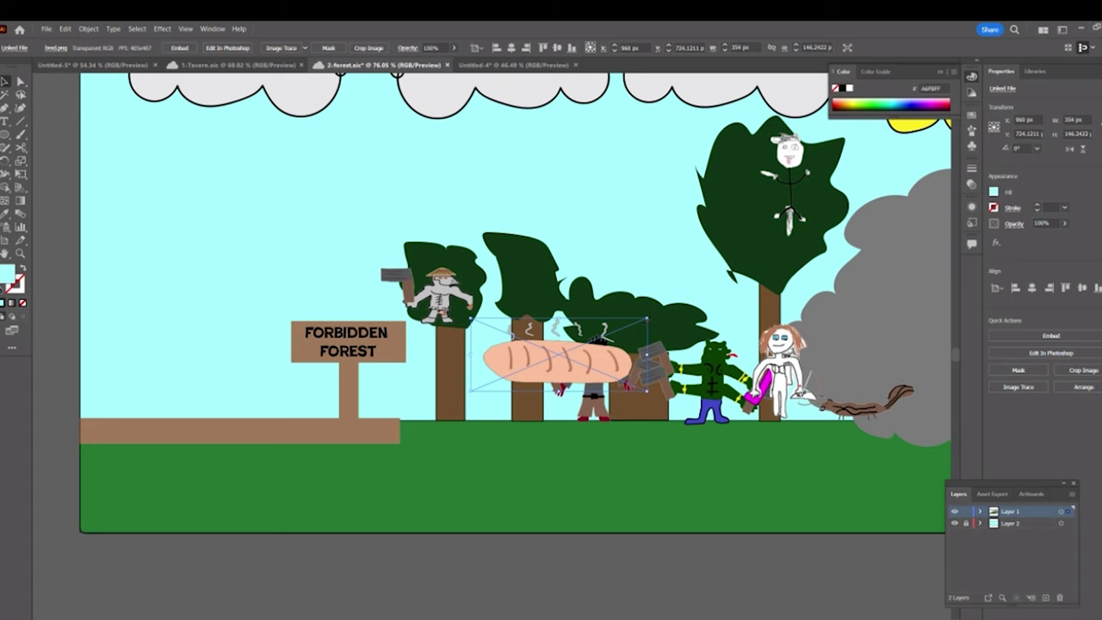
drag(647, 318, 588, 341)
Cut the bread loaf from the forest scene and place it under Items in the dark-haired warrior's column of the character sheet
key(ctrl+x)
click(123, 69)
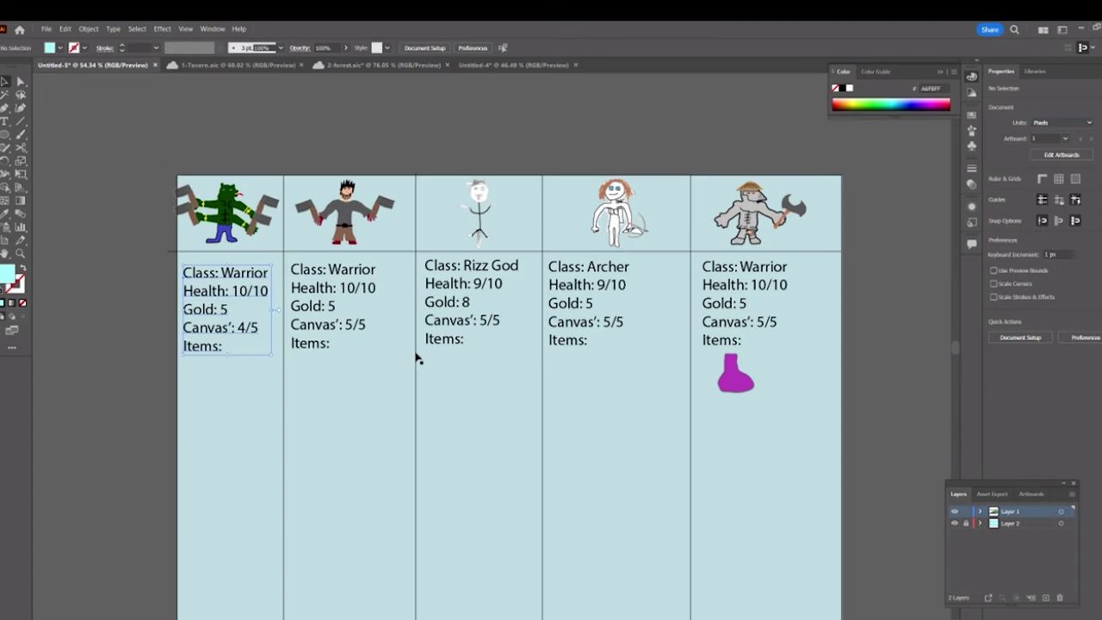
click(494, 349)
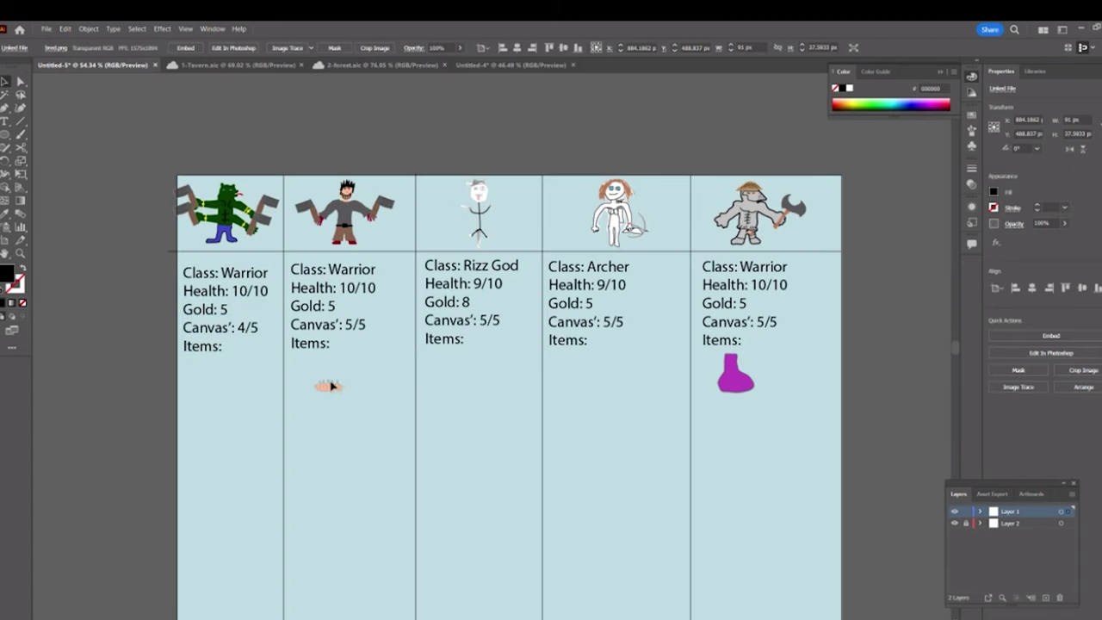
Return to the 2-forest scene and move the straw-hatted warrior from the treetop to the path beside the Forbidden Forest sign
click(332, 63)
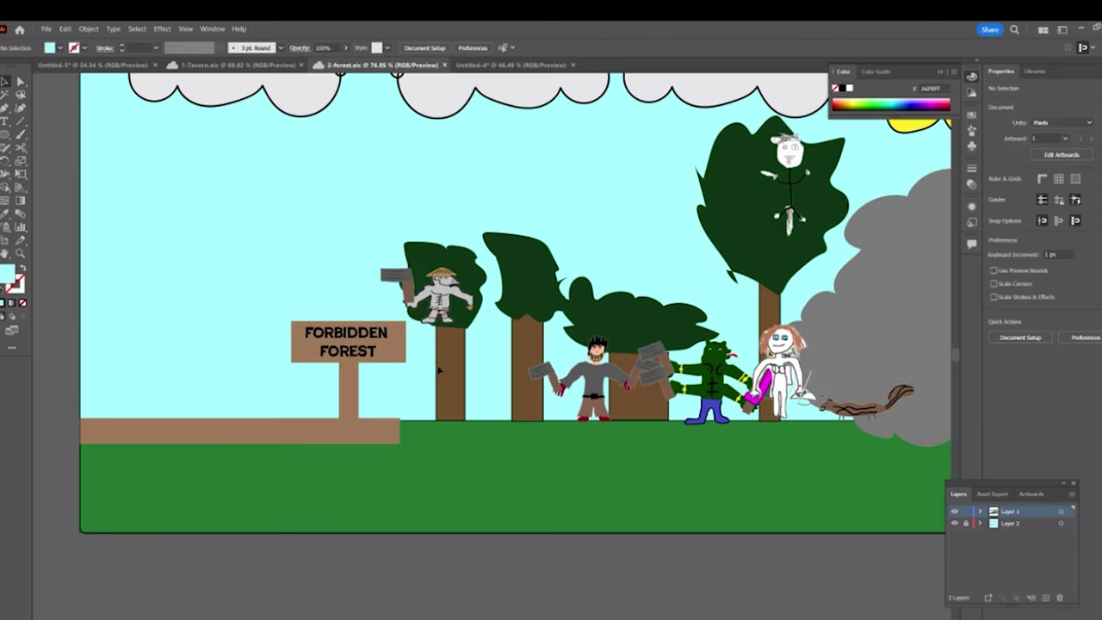
drag(439, 371, 359, 349)
scroll(478, 534, up, 3)
scroll(478, 533, right, 3)
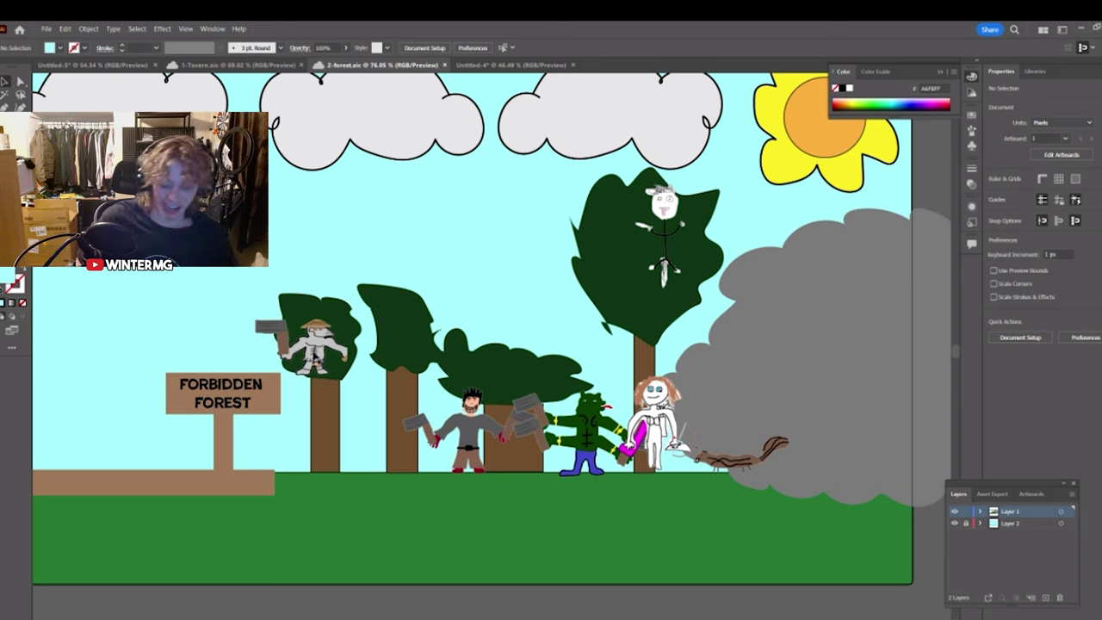
drag(311, 346, 200, 441)
Cut the straw-hatted warrior from the forest scene and place him next to the first table in the 1-Tavern scene
right_click(198, 447)
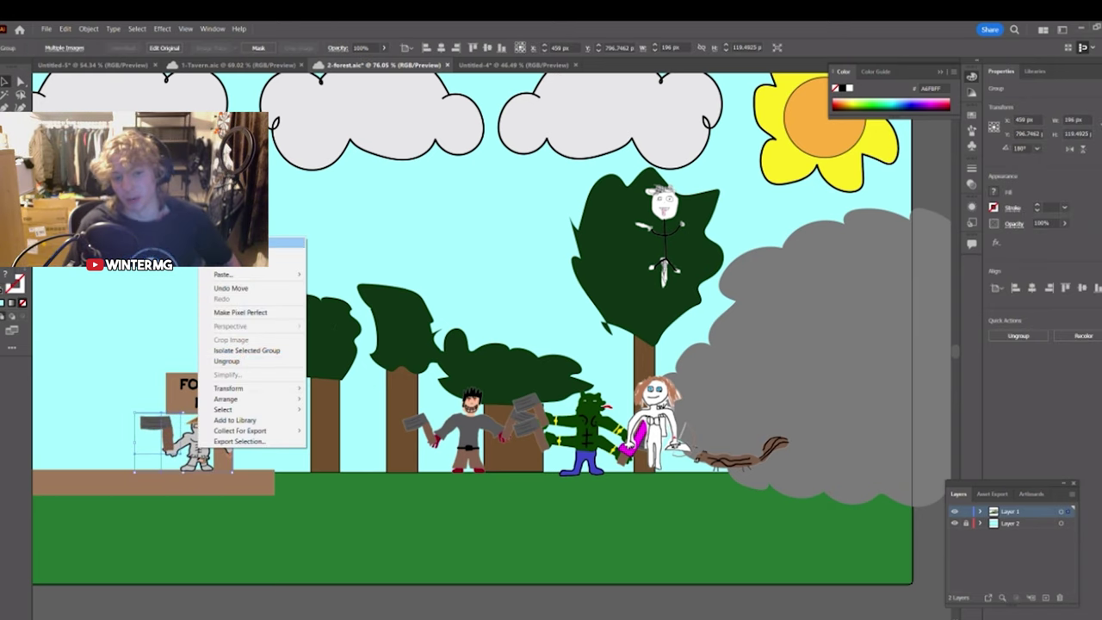
click(220, 247)
click(203, 77)
scroll(340, 341, right, 2)
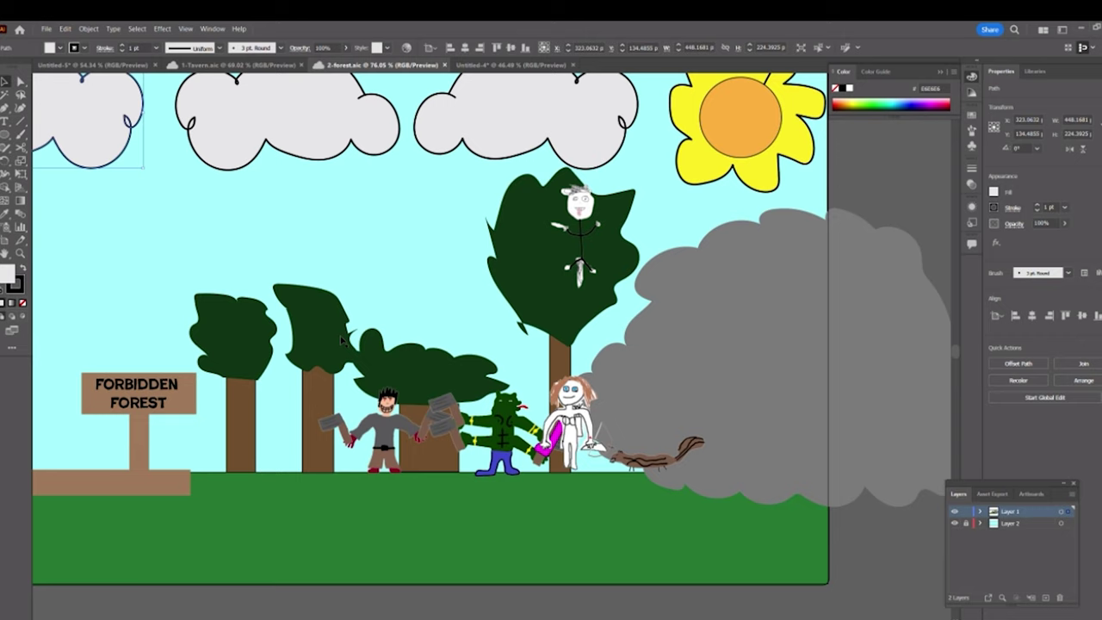
click(231, 65)
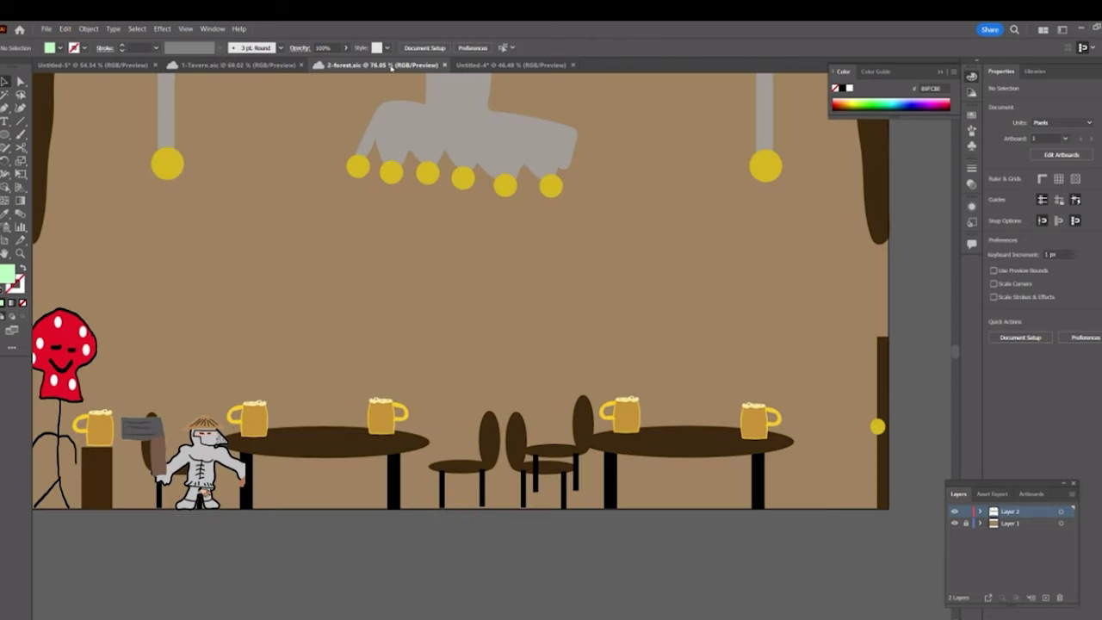
Move the stick figure from the tallest tree's crown down behind the archer, and set the Rizz God's health to 7/10
click(392, 65)
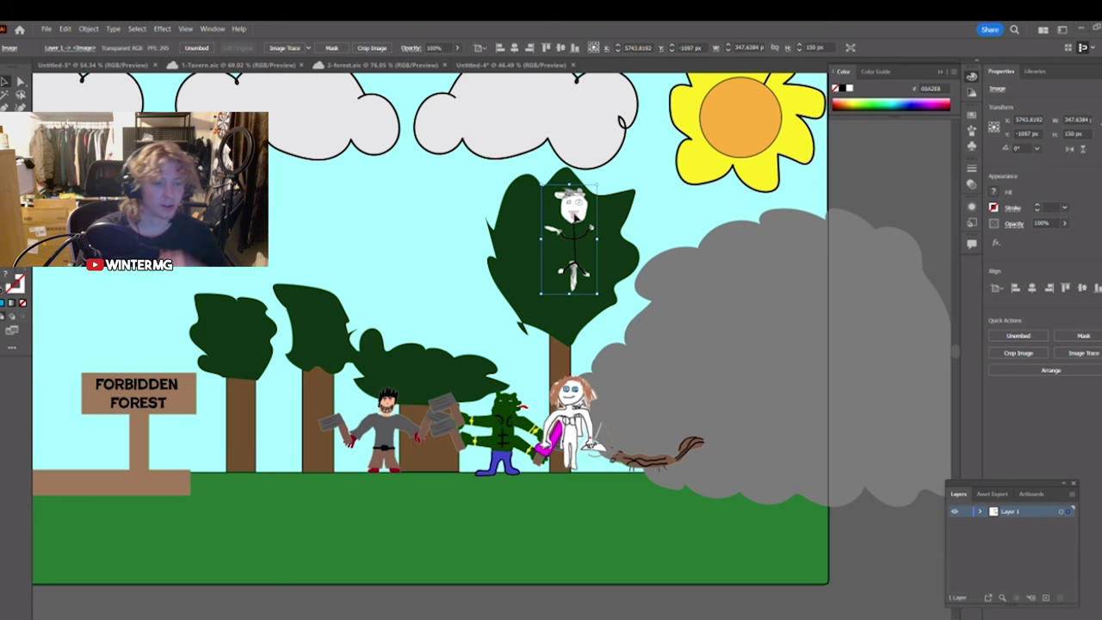
drag(575, 211, 541, 274)
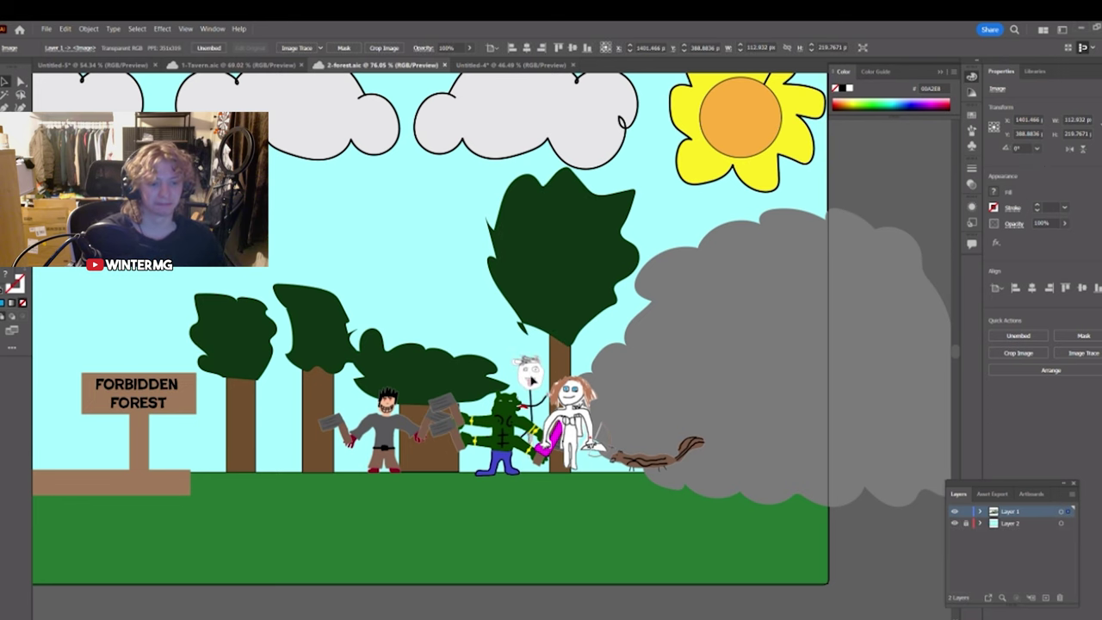
click(103, 68)
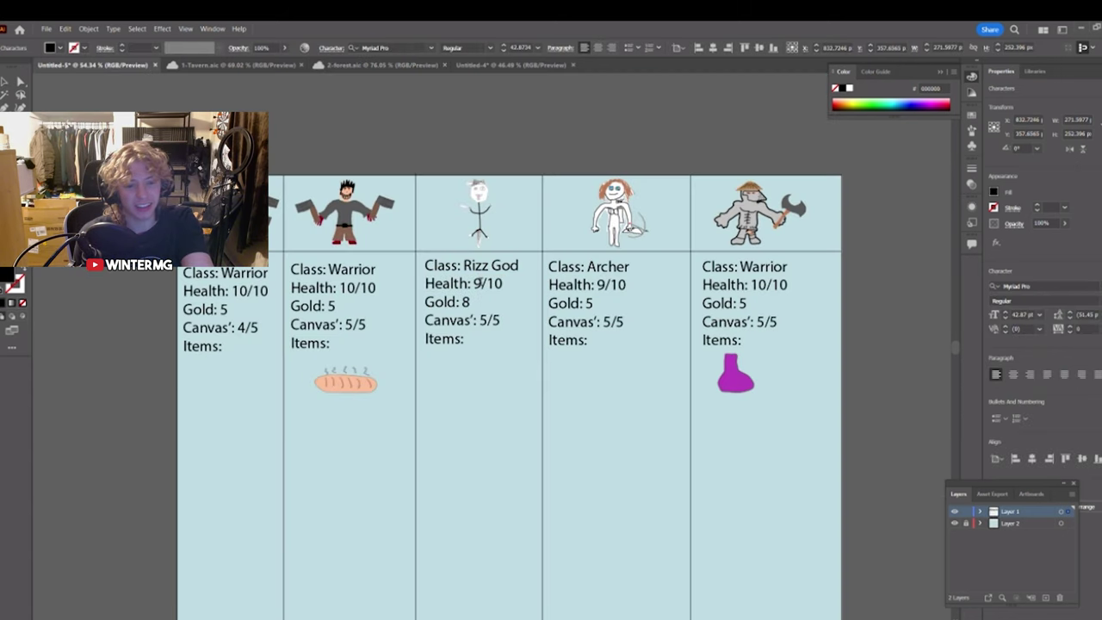
click(497, 252)
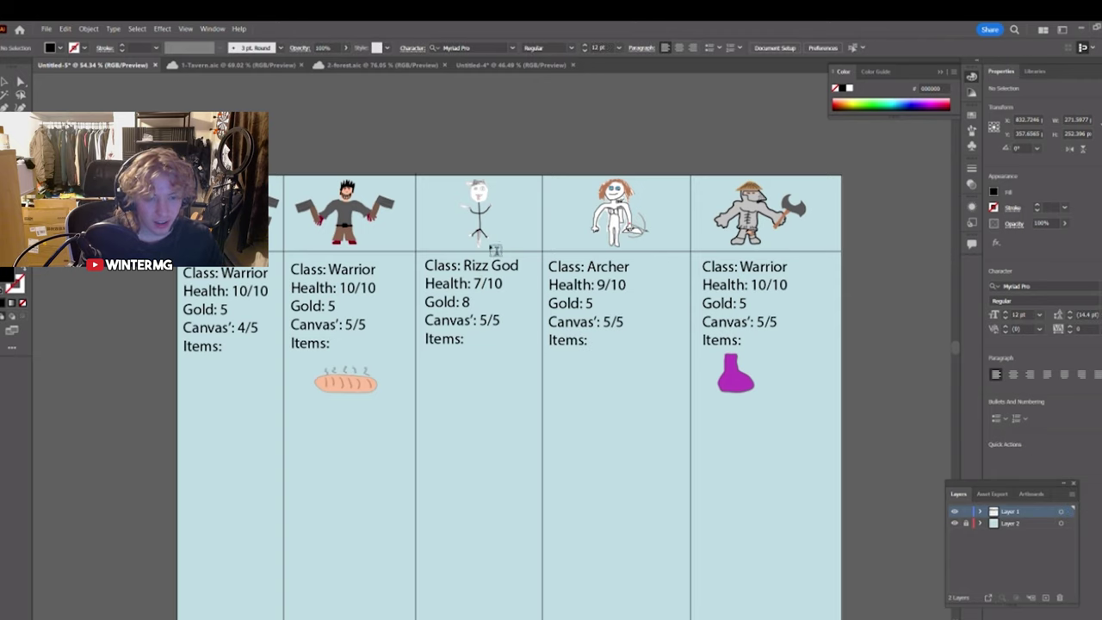
Return to the 2-forest scene, lay the stick figure on the grass and set the archer back at the tallest tree's trunk
click(468, 67)
click(370, 66)
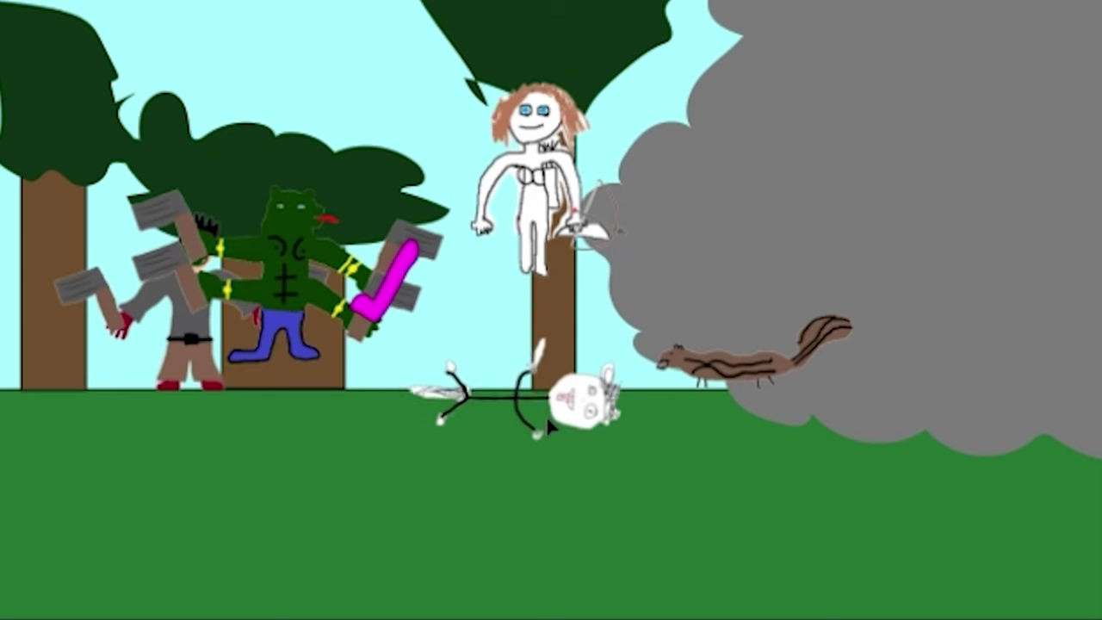
drag(548, 418, 535, 520)
drag(543, 185, 572, 300)
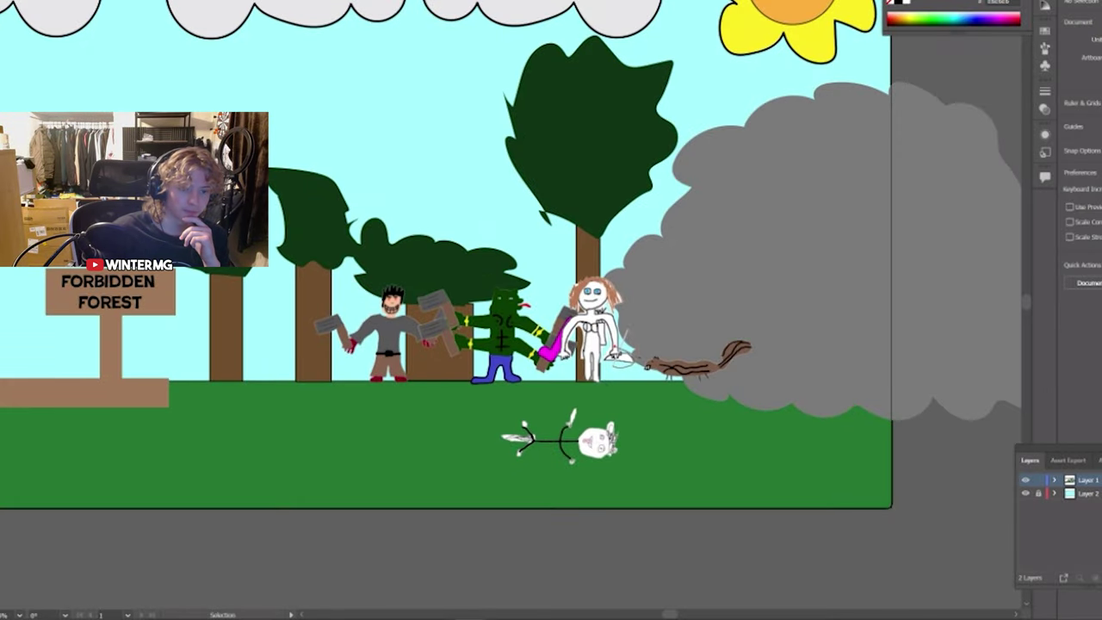
Switch to the Wheel of Names, dismiss the previous roll and spin for the next number
mouse_move(285, 617)
click(283, 590)
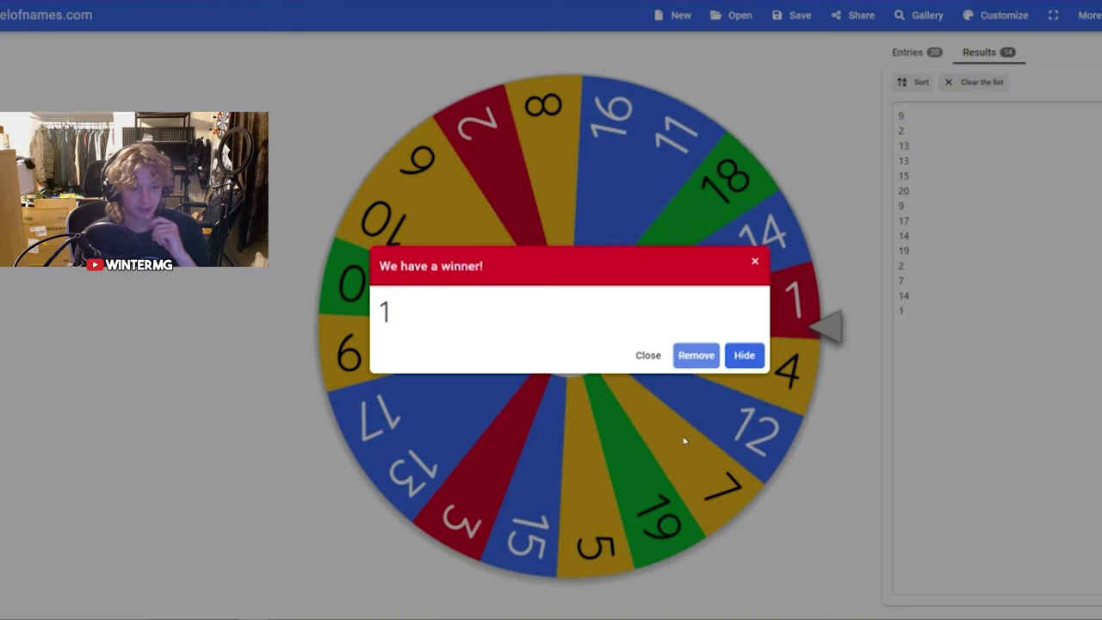
click(755, 265)
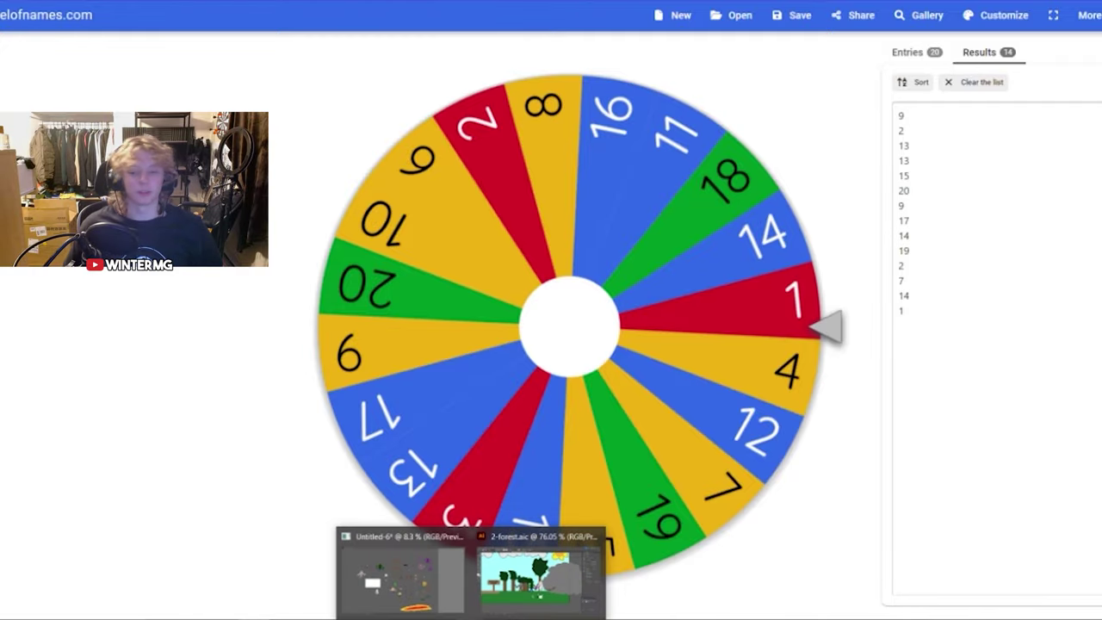
click(509, 328)
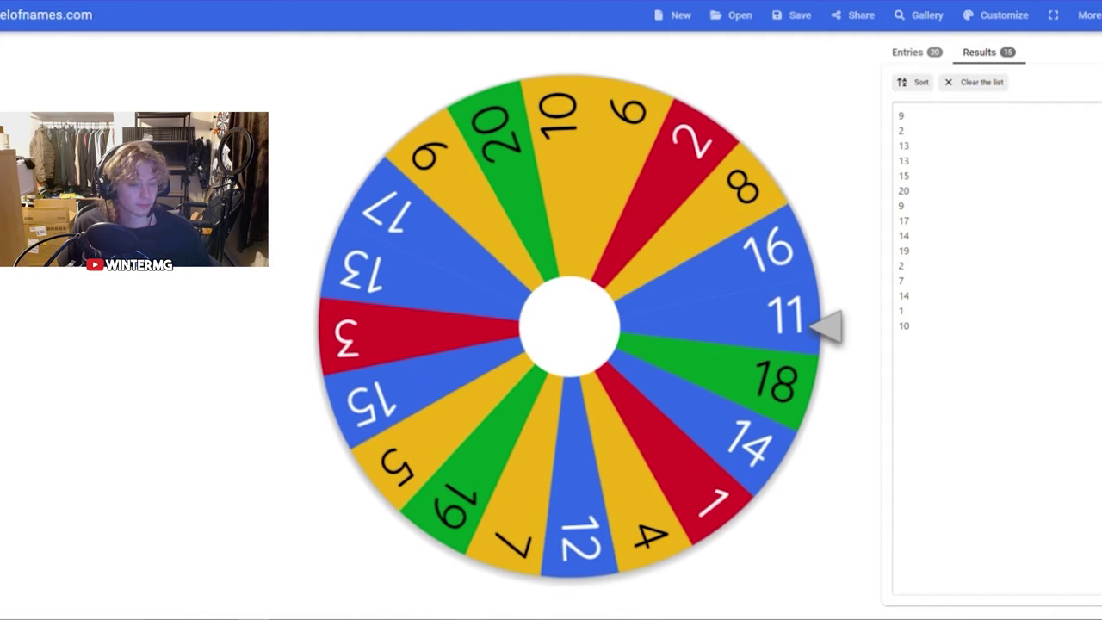
Return to the 2-forest scene and move the four-armed green creature to the far side of the grey cloud, past the artboard's edge
mouse_move(472, 613)
click(512, 588)
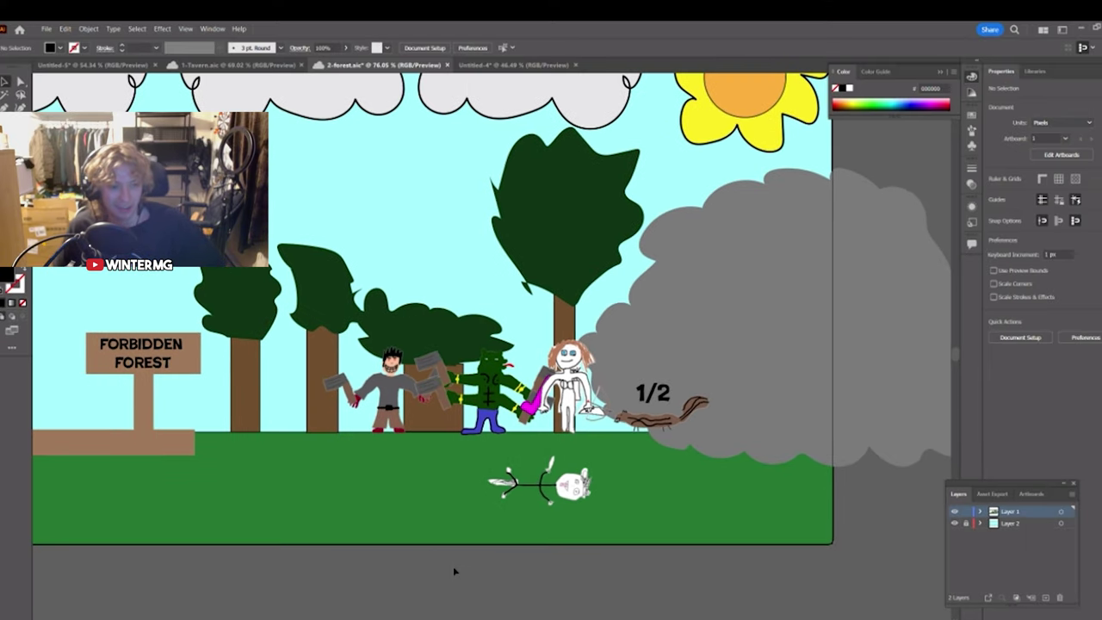
drag(454, 570, 397, 579)
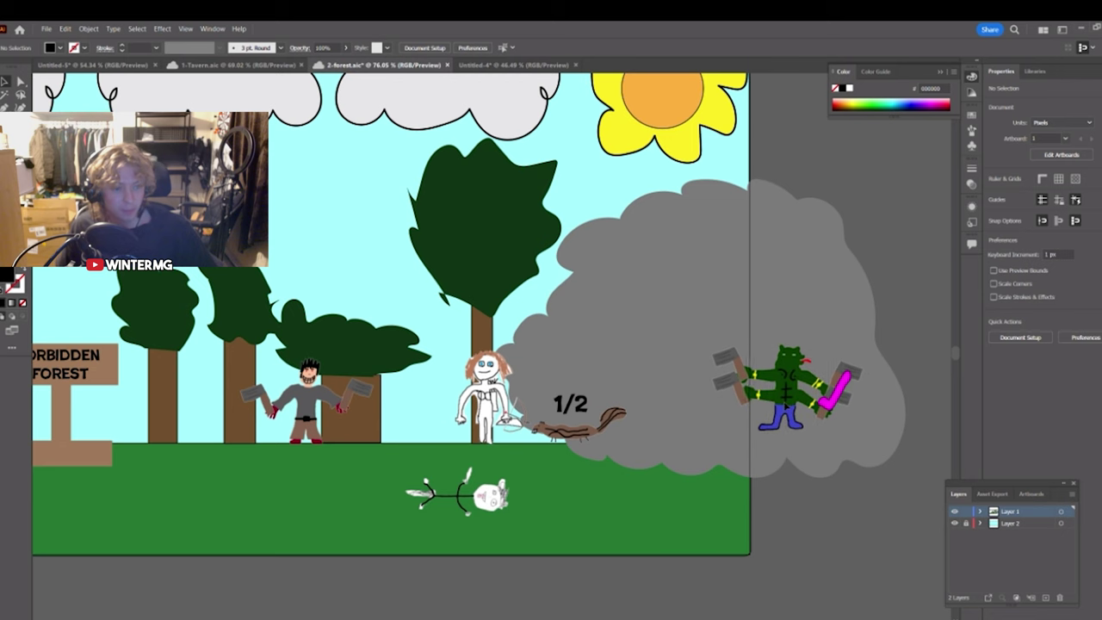
drag(786, 390, 820, 392)
drag(448, 521, 632, 529)
Switch to the Wheel of Names, spin for a new number and dismiss the result
click(616, 559)
click(577, 570)
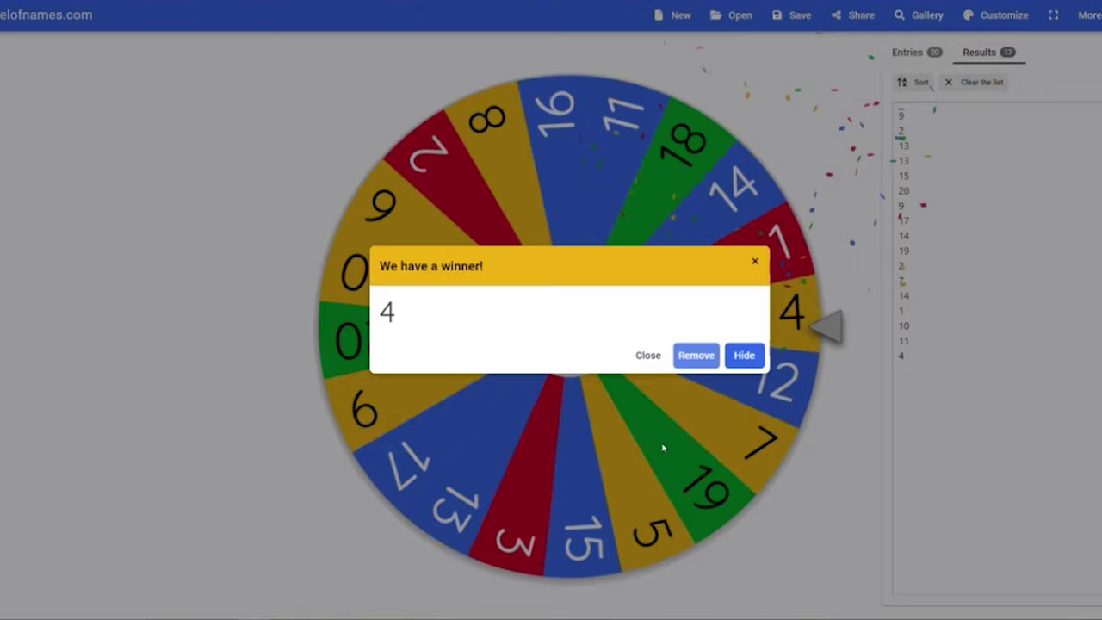
click(663, 448)
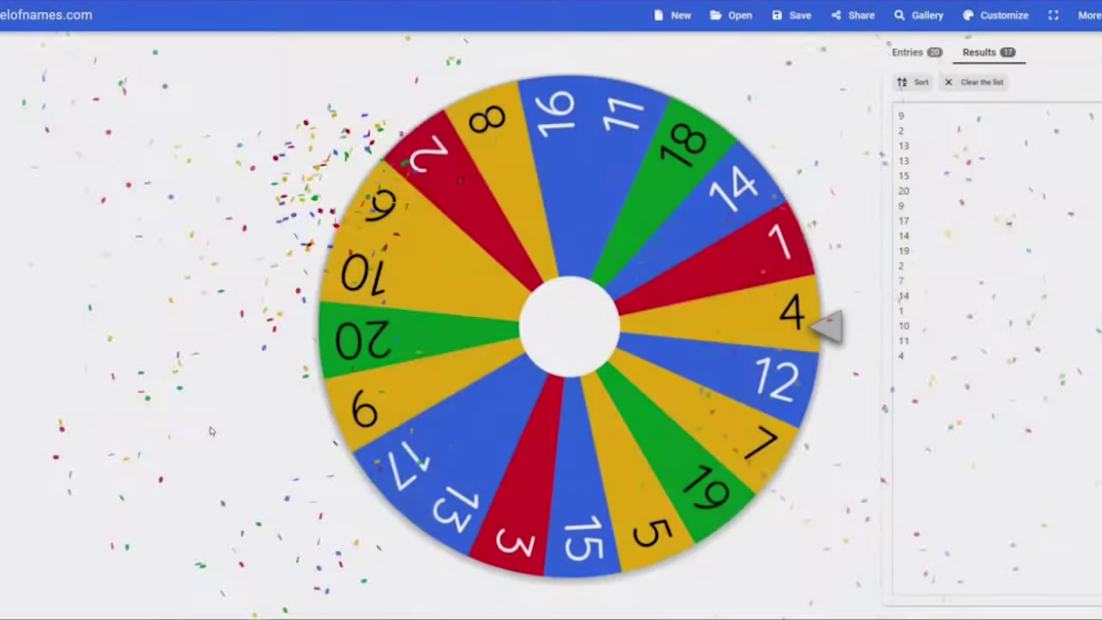
Switch back to Illustrator and raise the straw-hatted warrior slightly onto the chair by the first table in the 1-Tavern scene
mouse_move(486, 613)
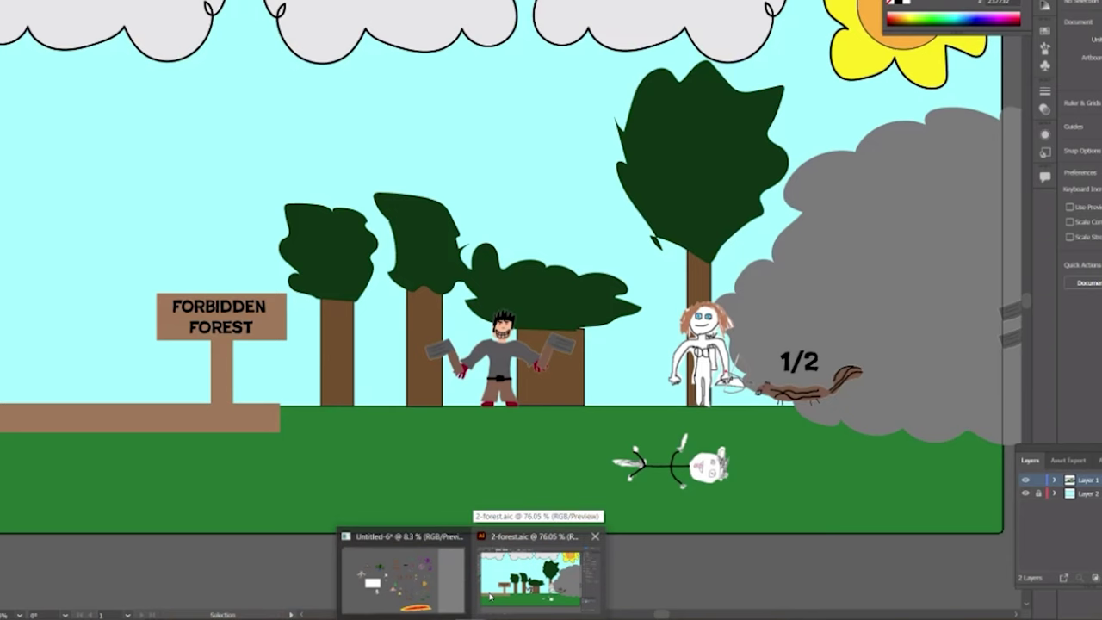
click(489, 596)
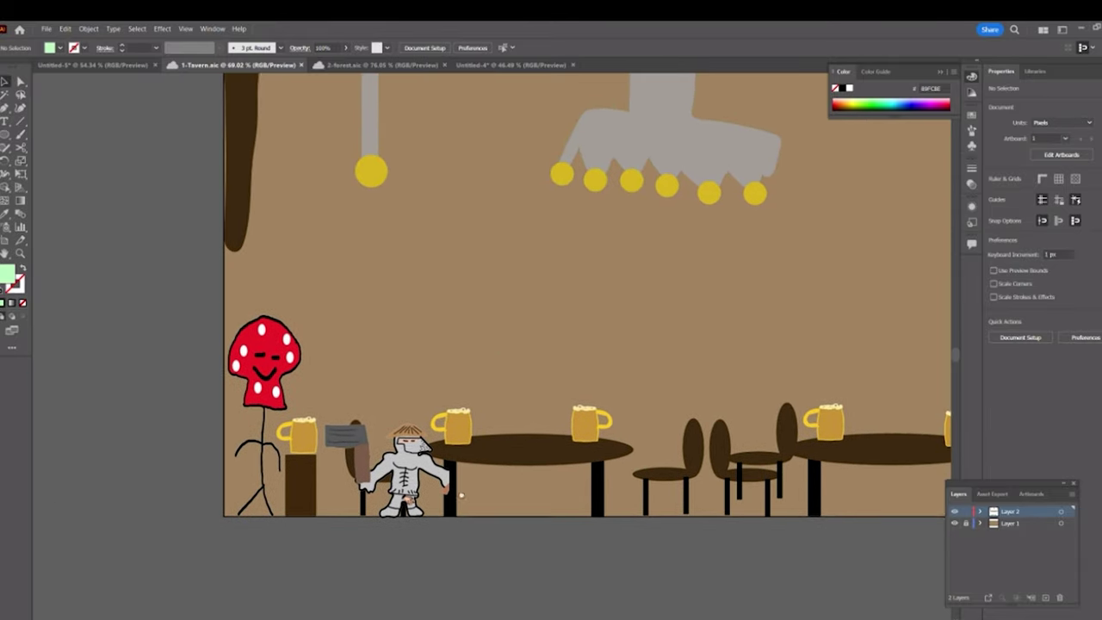
scroll(460, 495, down, 1)
click(140, 391)
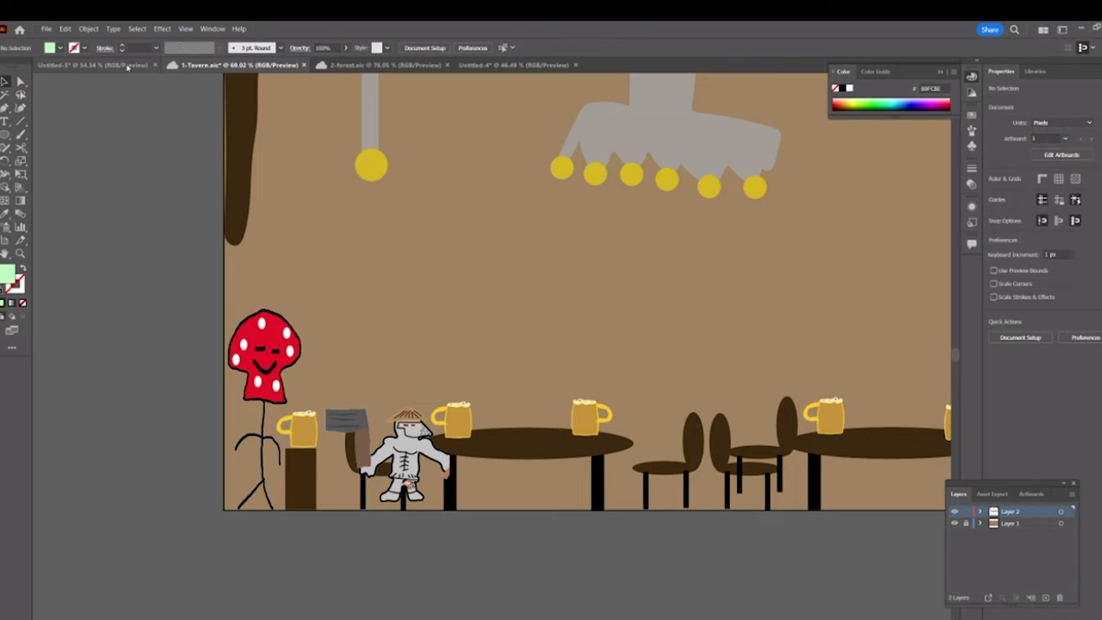
Dismiss the wheel's roll and stand the stick figure upright in the tallest tree's crown in the 2-forest scene
scroll(210, 353, right, 1)
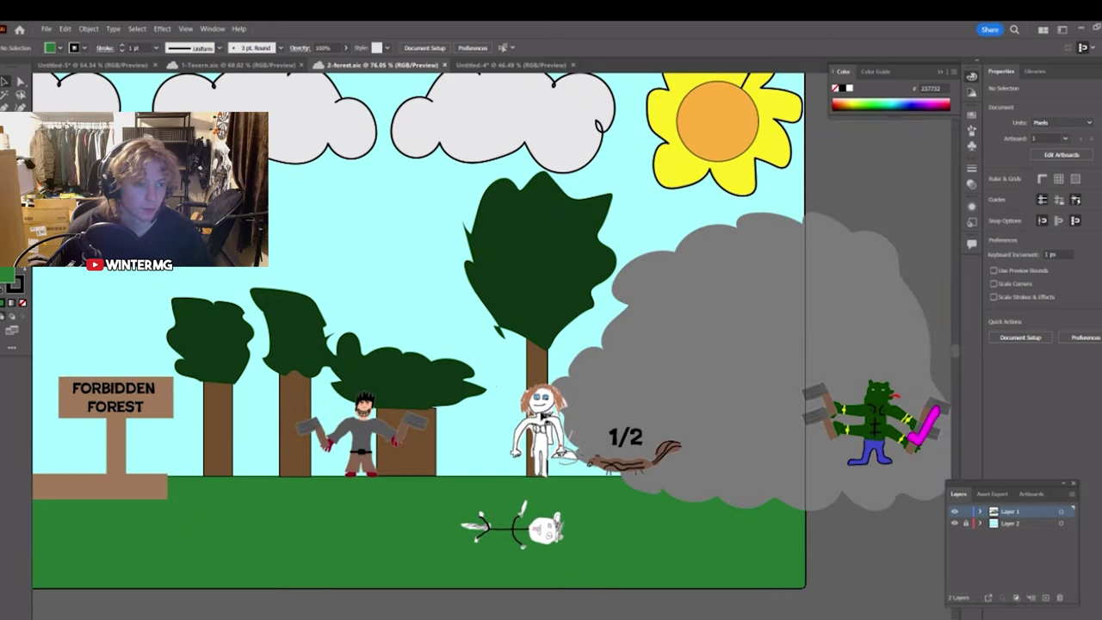
drag(540, 480, 534, 475)
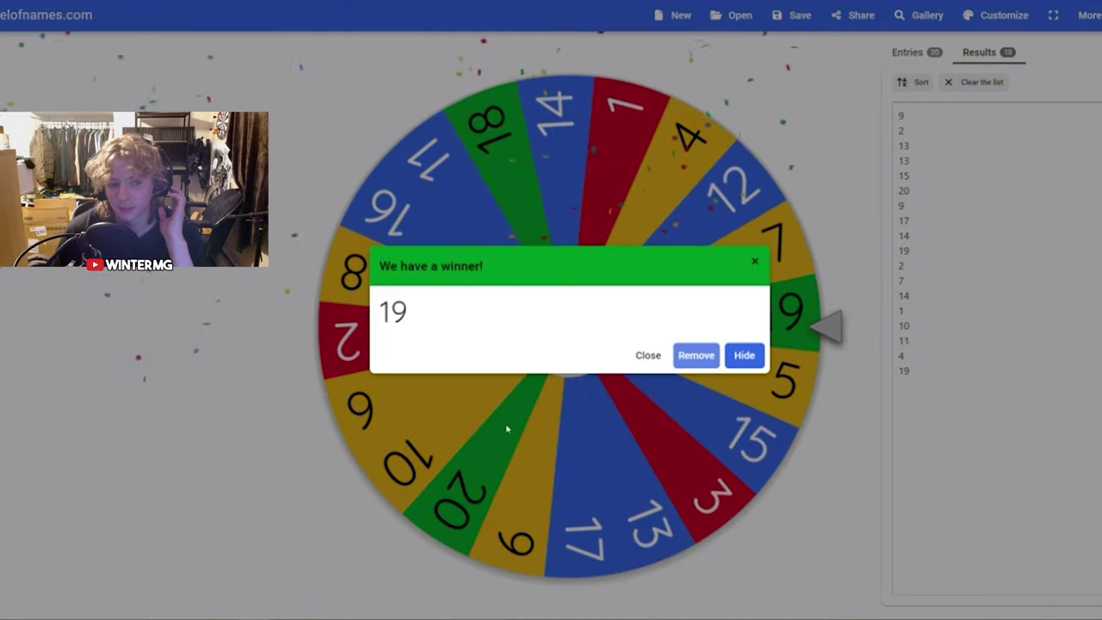
click(751, 263)
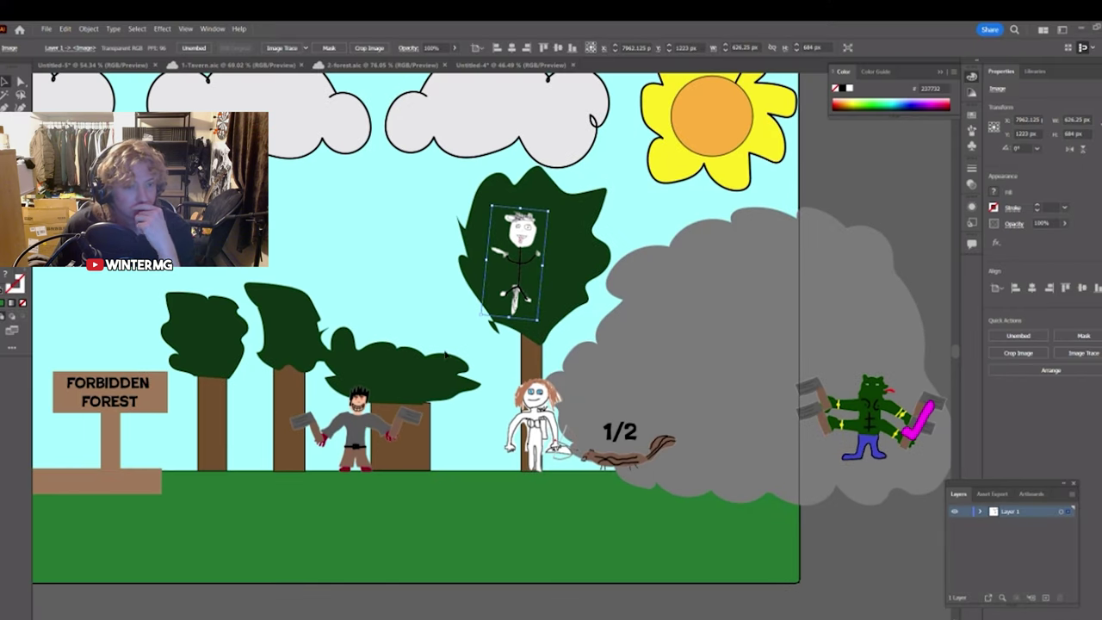
Spin the number wheel for another roll and close the winner message
right_click(415, 284)
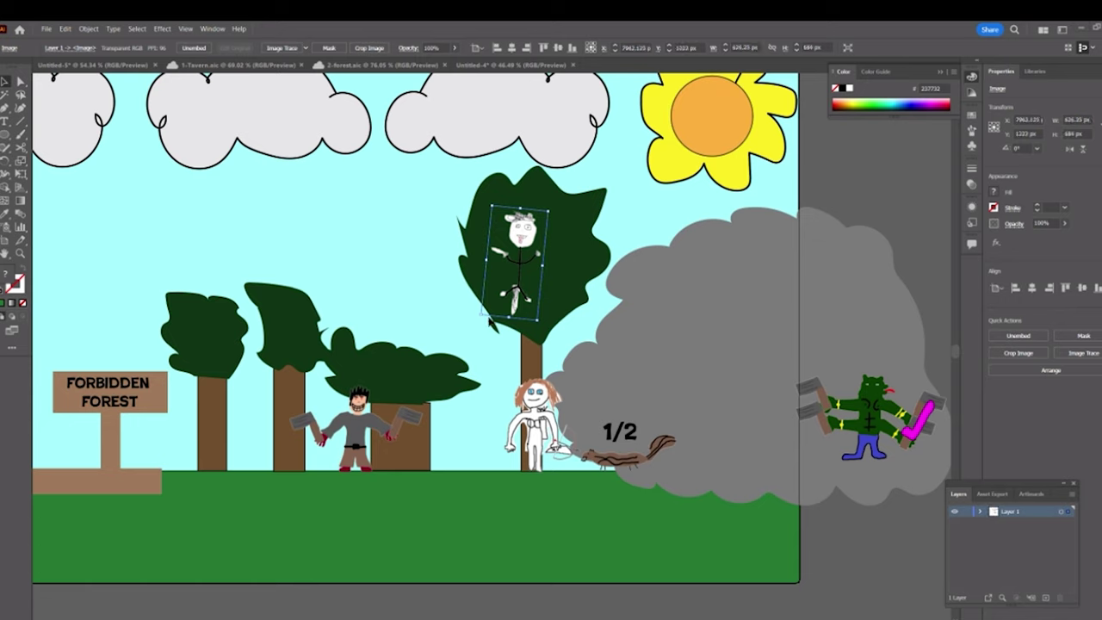
right_click(414, 287)
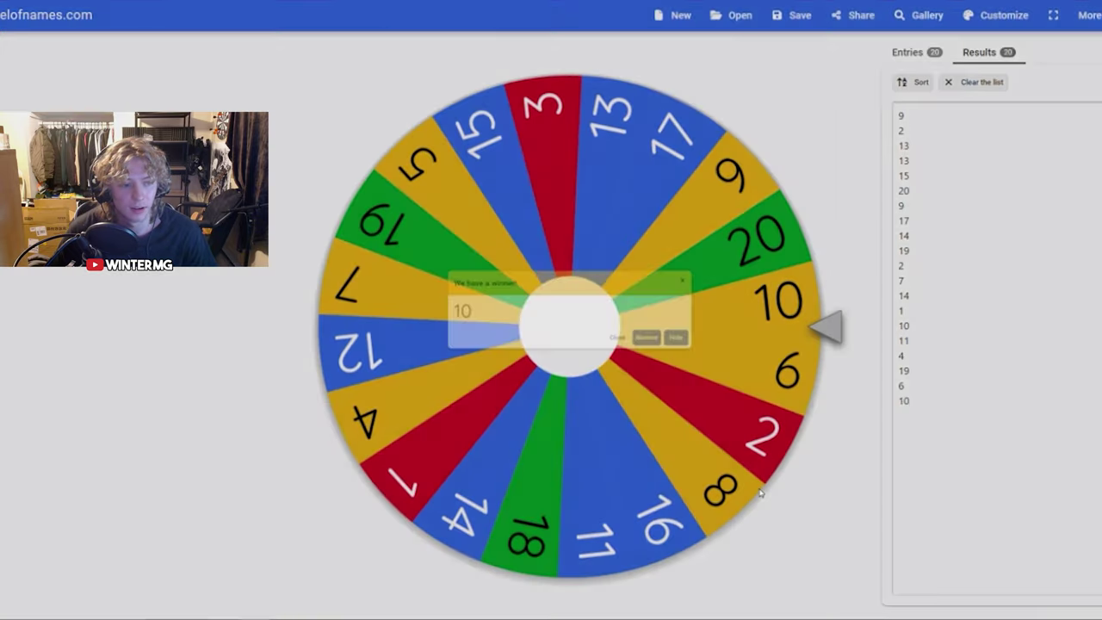
click(761, 490)
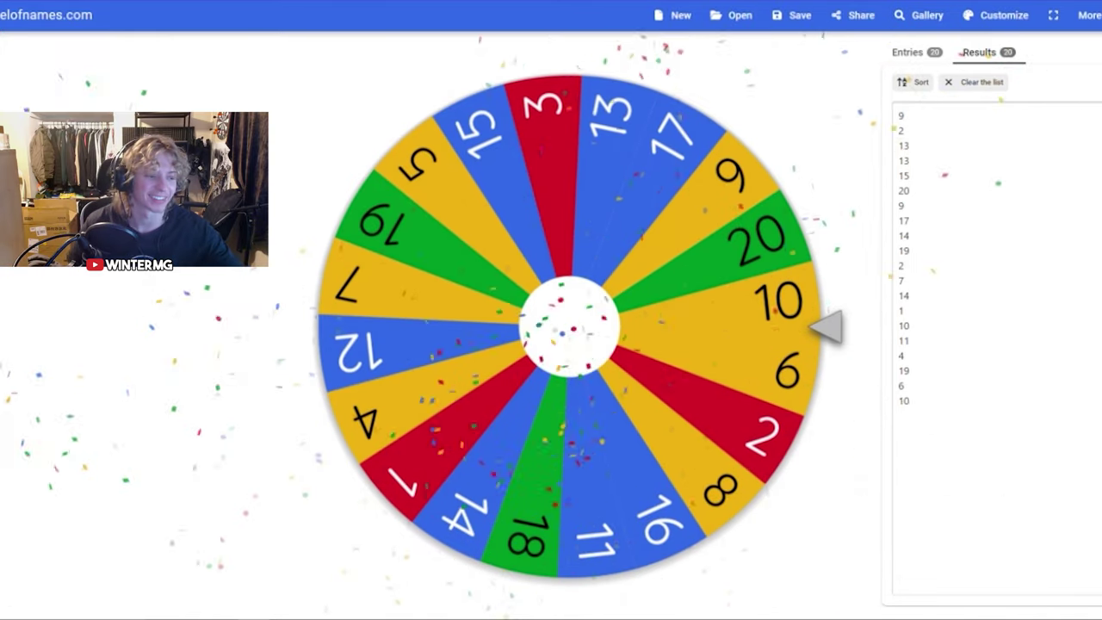
Return to the 2-forest scene, delete the 1/2 label and the striped brown animal beneath it, and save the document
mouse_move(468, 618)
click(538, 575)
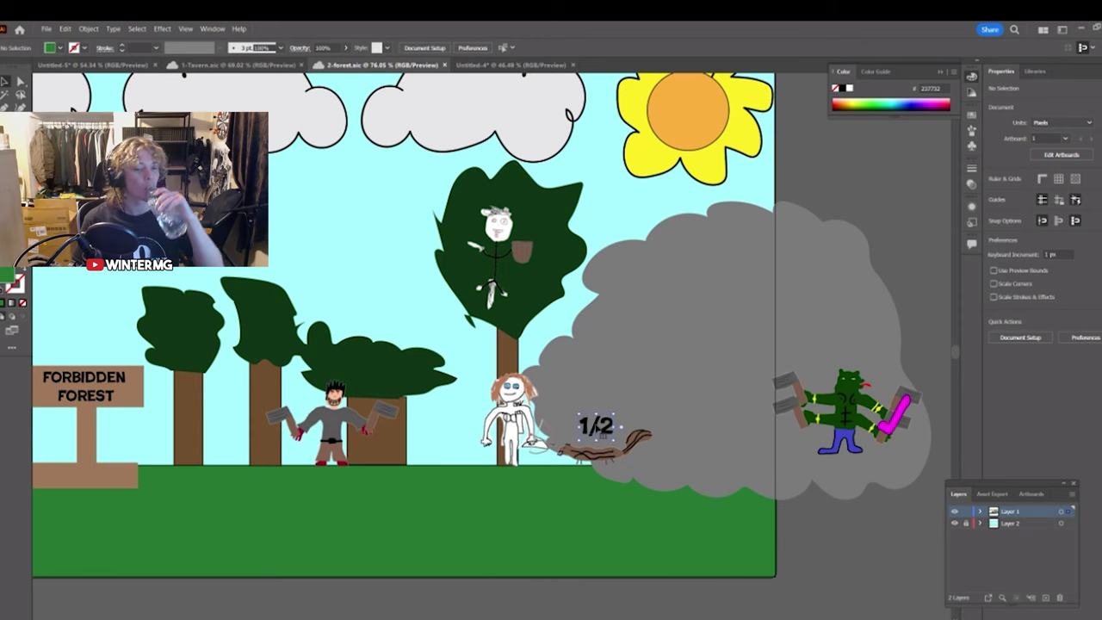
key(Delete)
click(603, 451)
key(Delete)
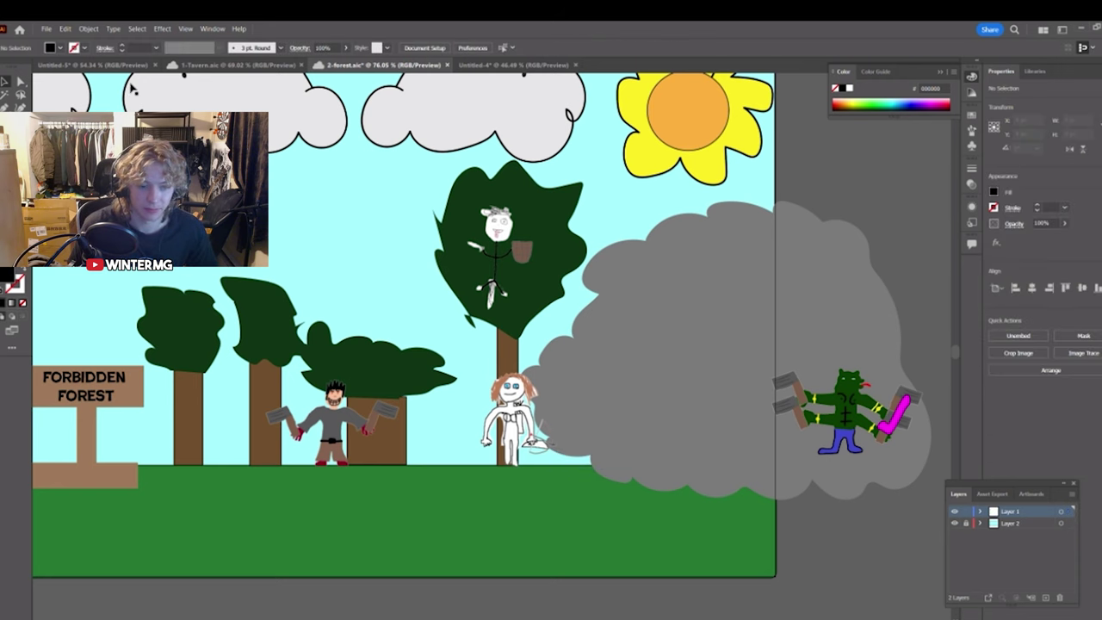
key(ctrl+s)
Switch to the character sheet and set the Archer's gold to 6
click(90, 64)
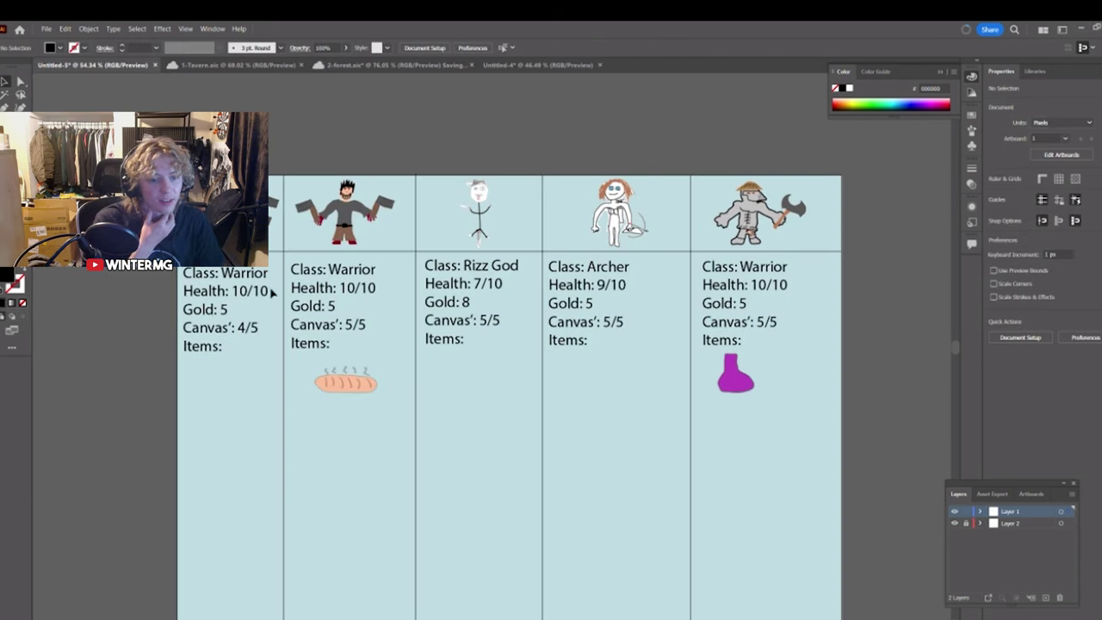
key(t)
click(415, 132)
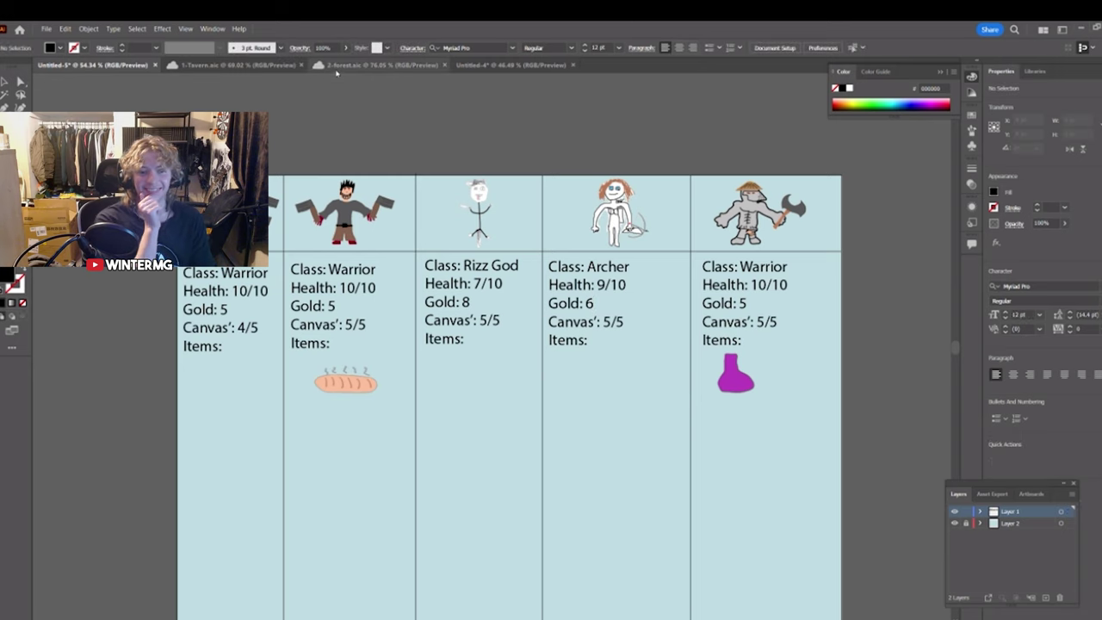
Go to the 2-forest scene and cut the green four-armed creature out of the grey cloud
click(338, 65)
scroll(394, 296, right, 5)
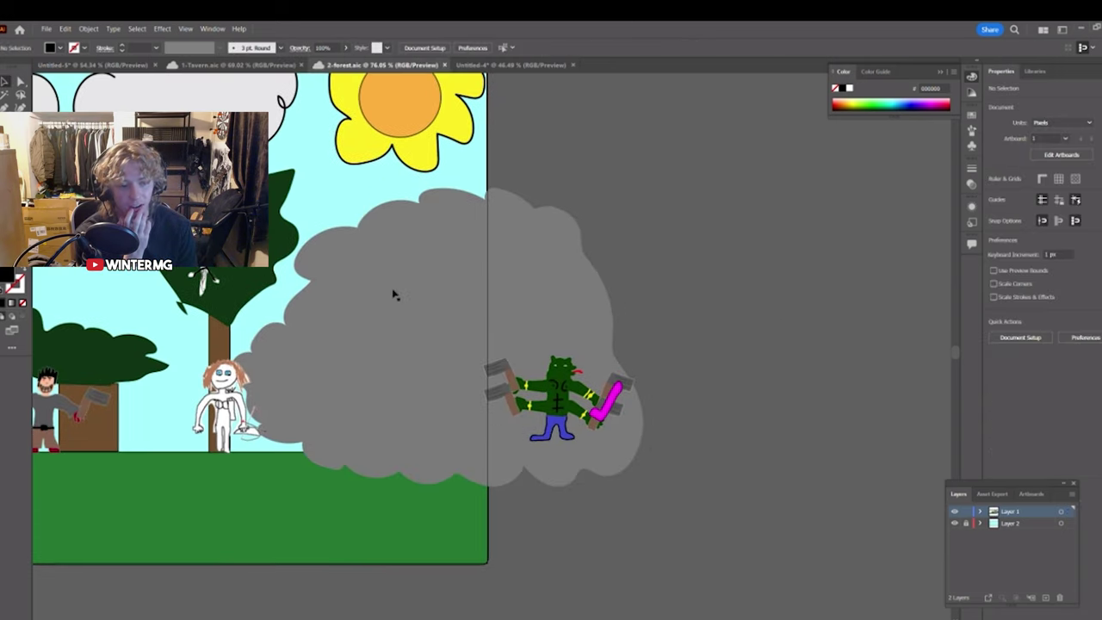
right_click(575, 347)
click(588, 351)
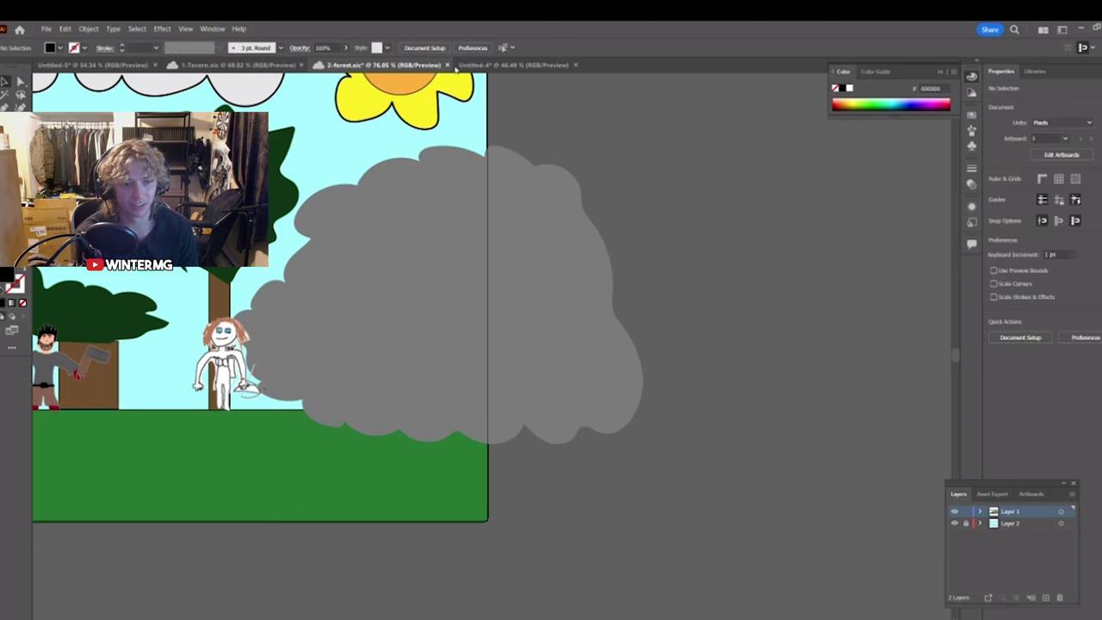
Paste the green four-armed creature into the Untitled-4 scene, enlarge it to about 629 px wide and stand it at the tree beside the berry bush
click(513, 65)
key(ctrl+v)
drag(555, 397, 614, 345)
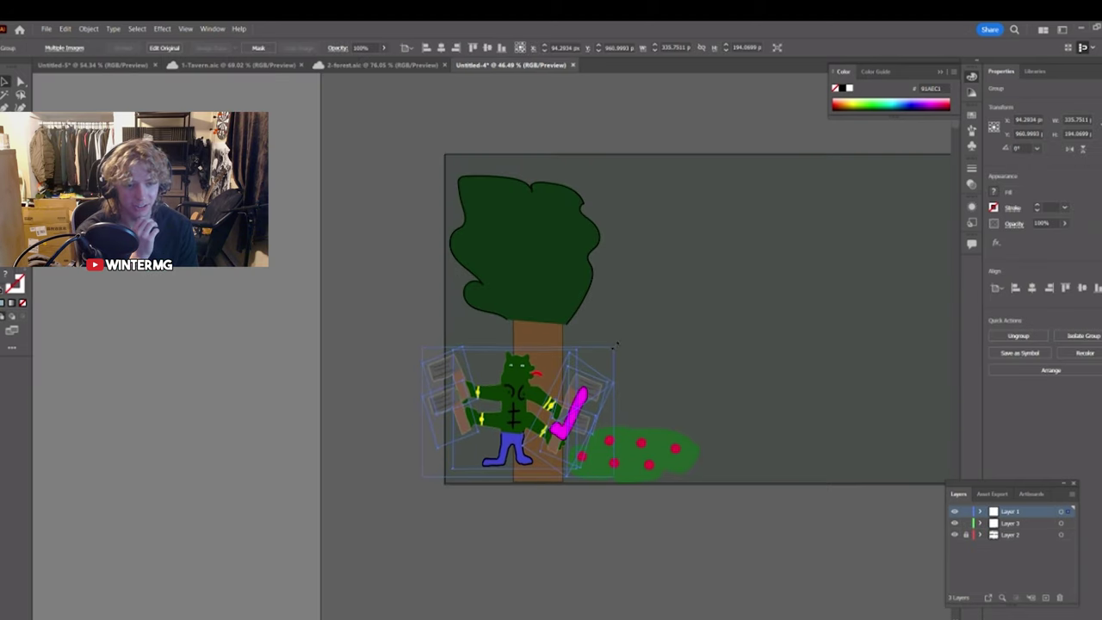
drag(532, 404, 536, 414)
drag(657, 401, 526, 403)
scroll(526, 405, right, 5)
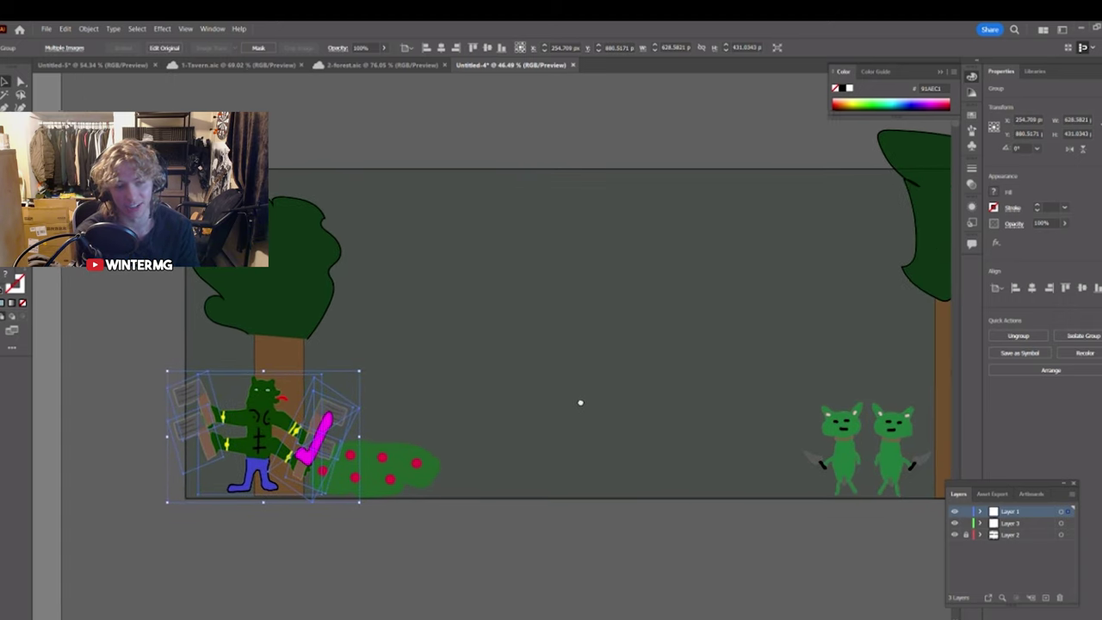
scroll(534, 405, right, 5)
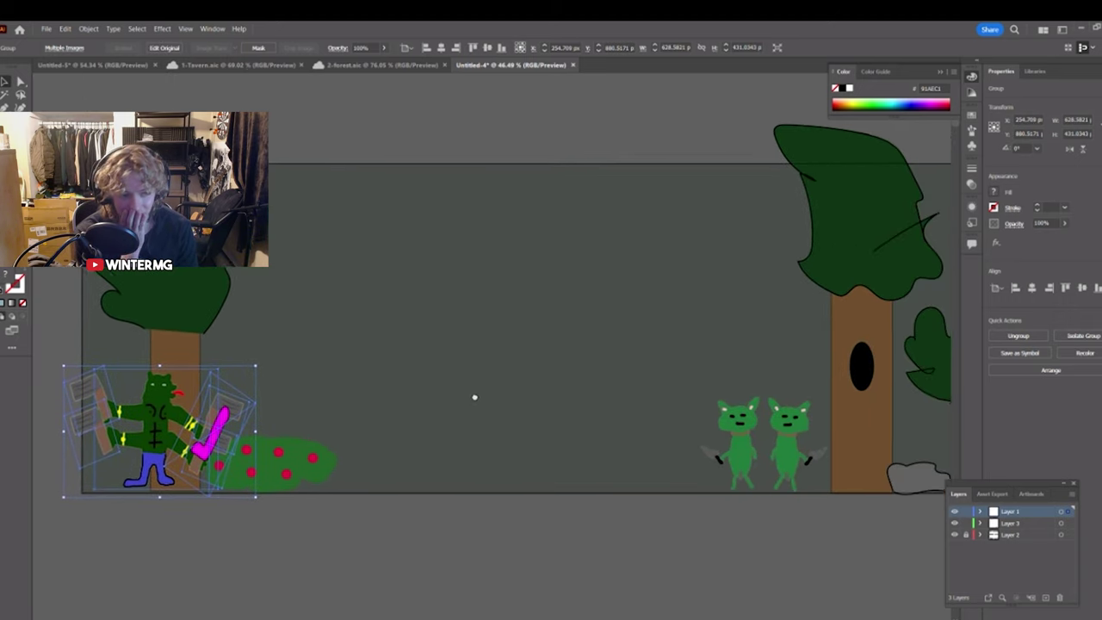
scroll(344, 405, right, 1)
scroll(368, 412, left, 3)
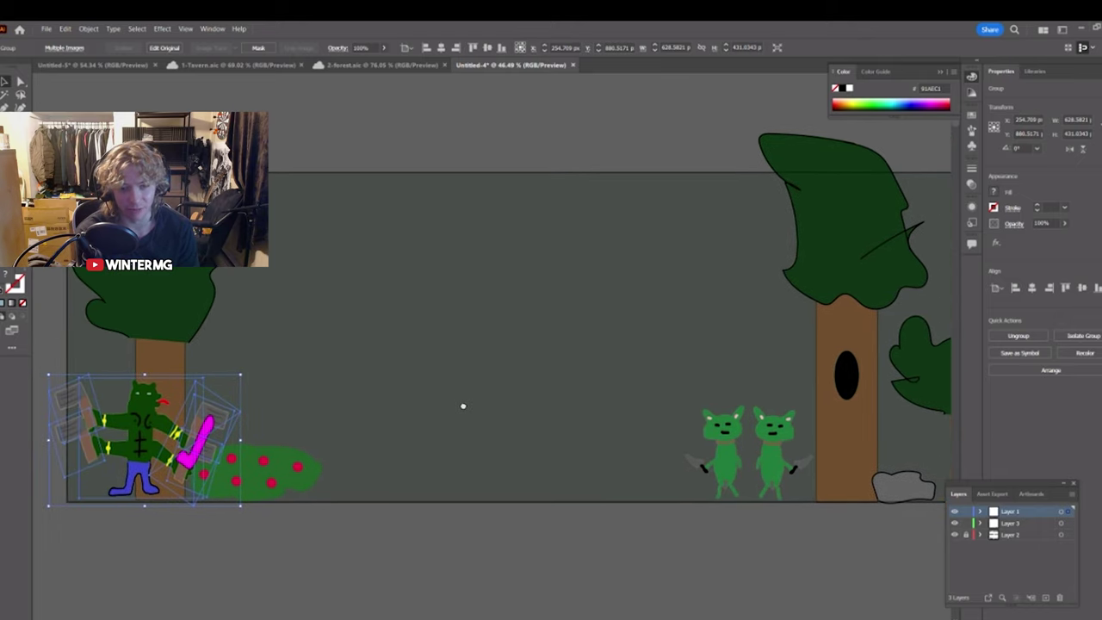
click(377, 554)
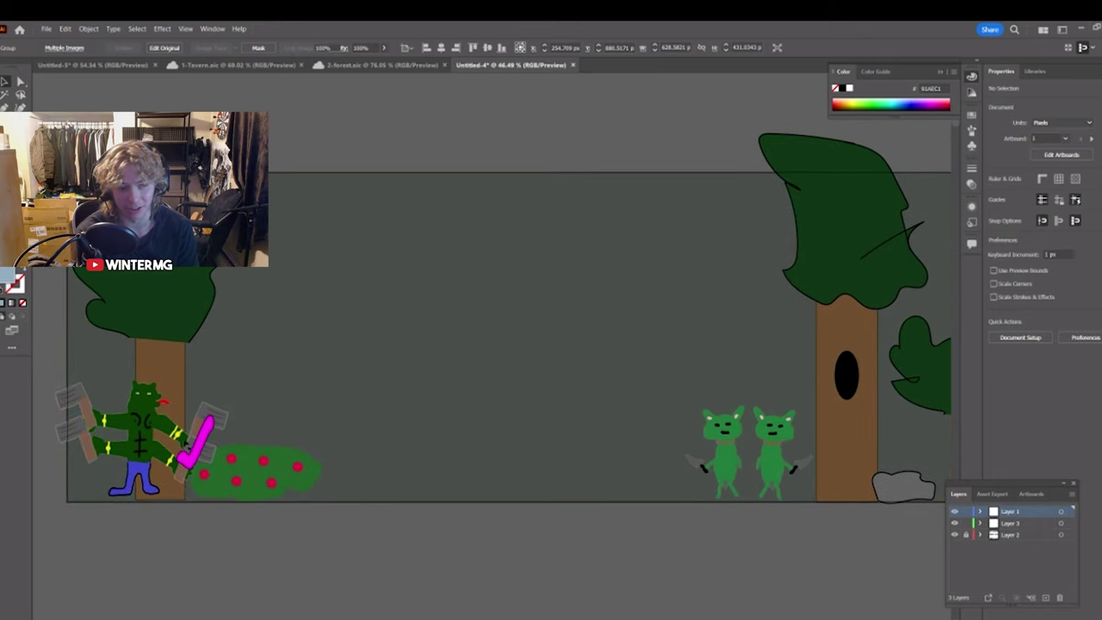
Move the green four-armed creature across the clearing until it stands right in front of the two knife-wielding goblins
click(167, 435)
click(264, 533)
drag(293, 536, 325, 525)
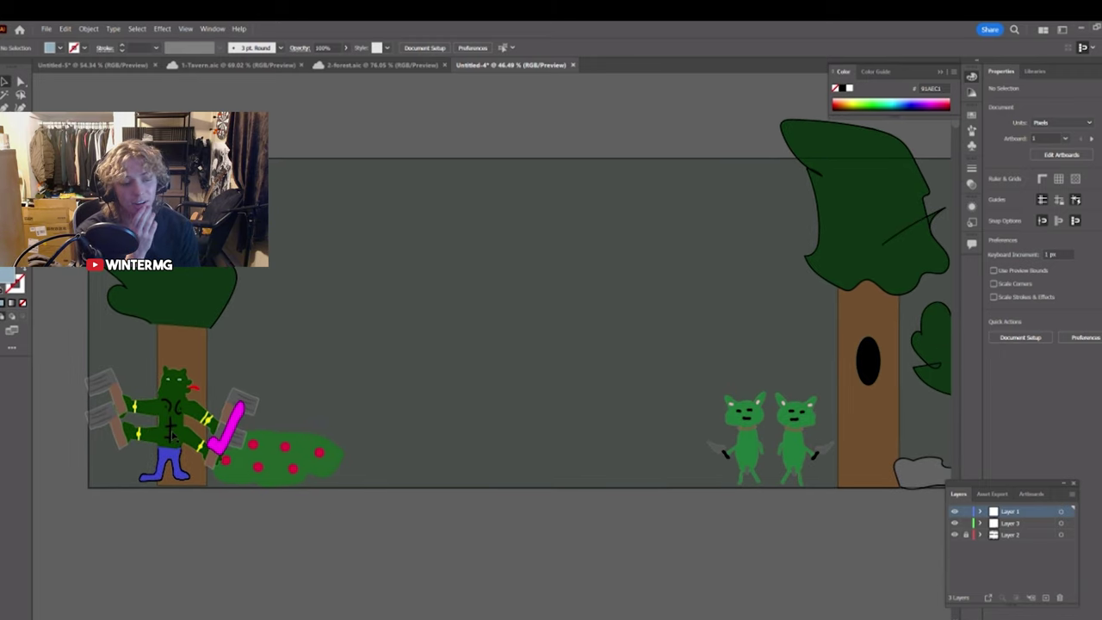
drag(170, 437, 662, 438)
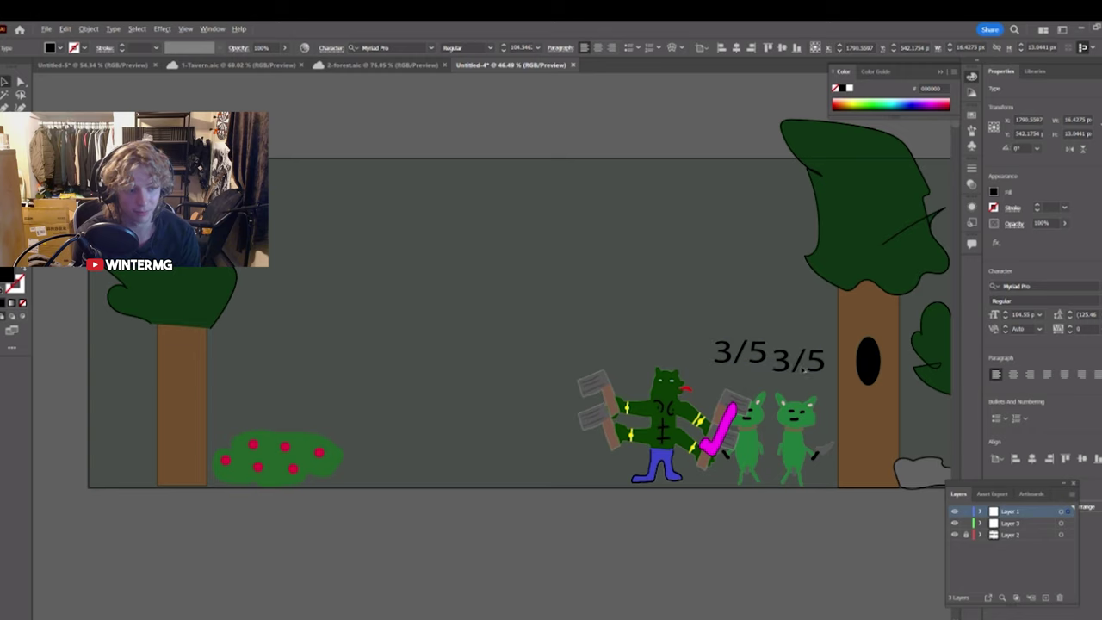
Set the health label above the goblin nearest the hollow tree to 5/5
double_click(807, 355)
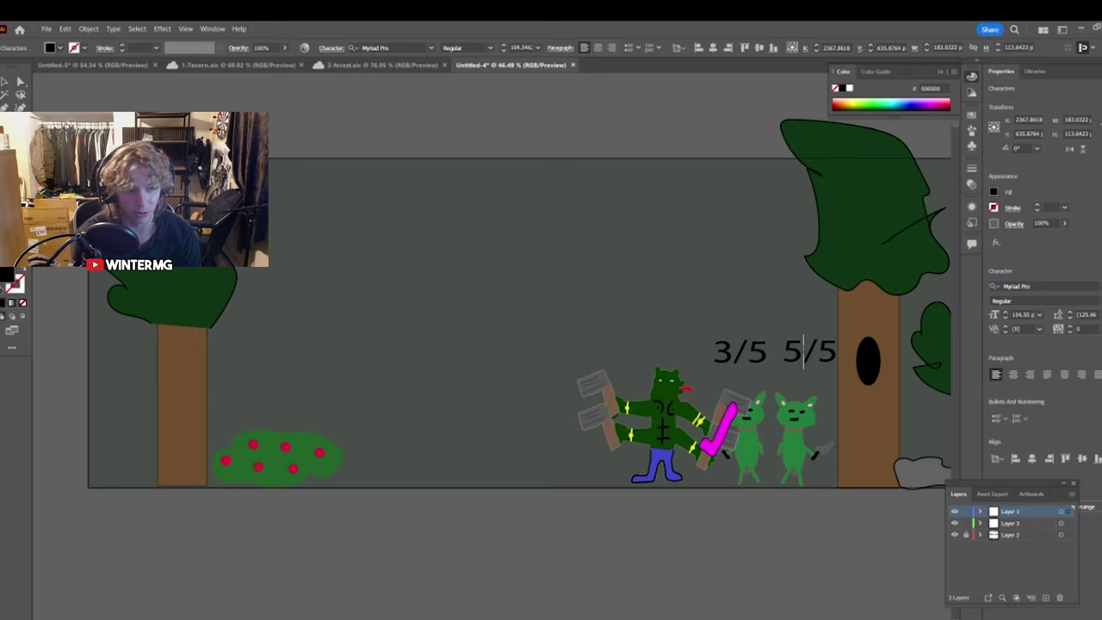
key(Escape)
click(749, 412)
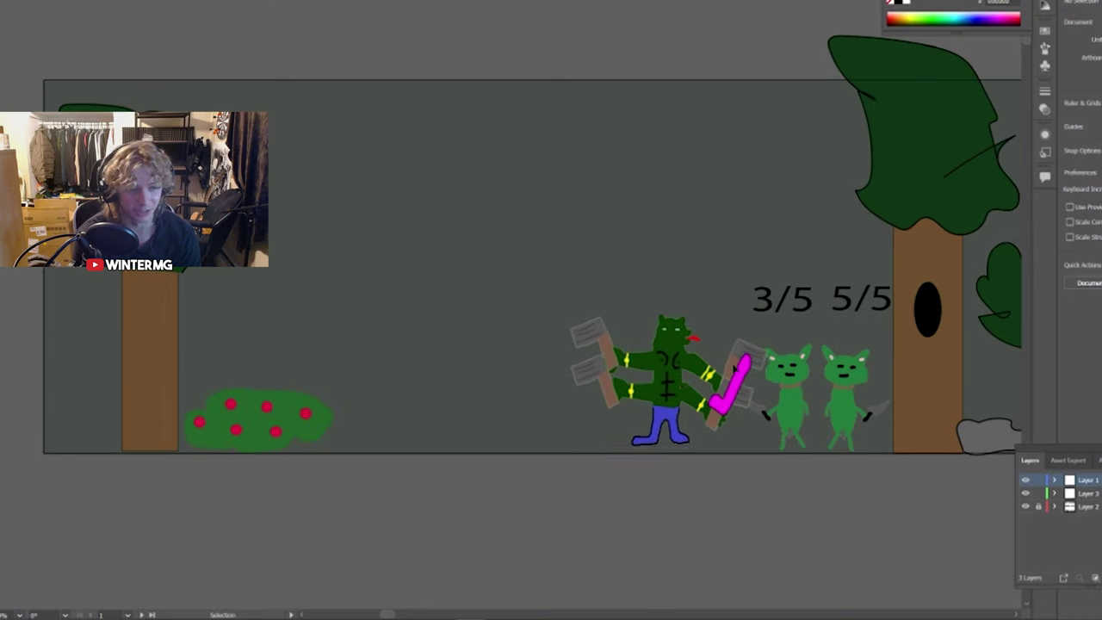
Shift the green four-armed creature slightly back from the goblins and spin the number wheel
click(735, 369)
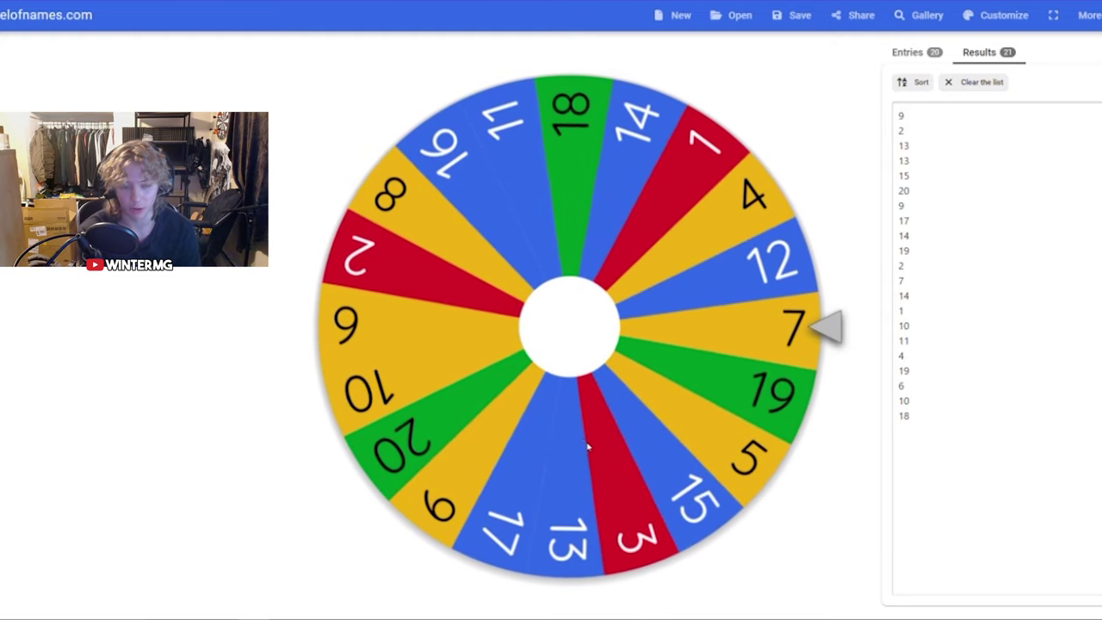
click(580, 421)
click(566, 349)
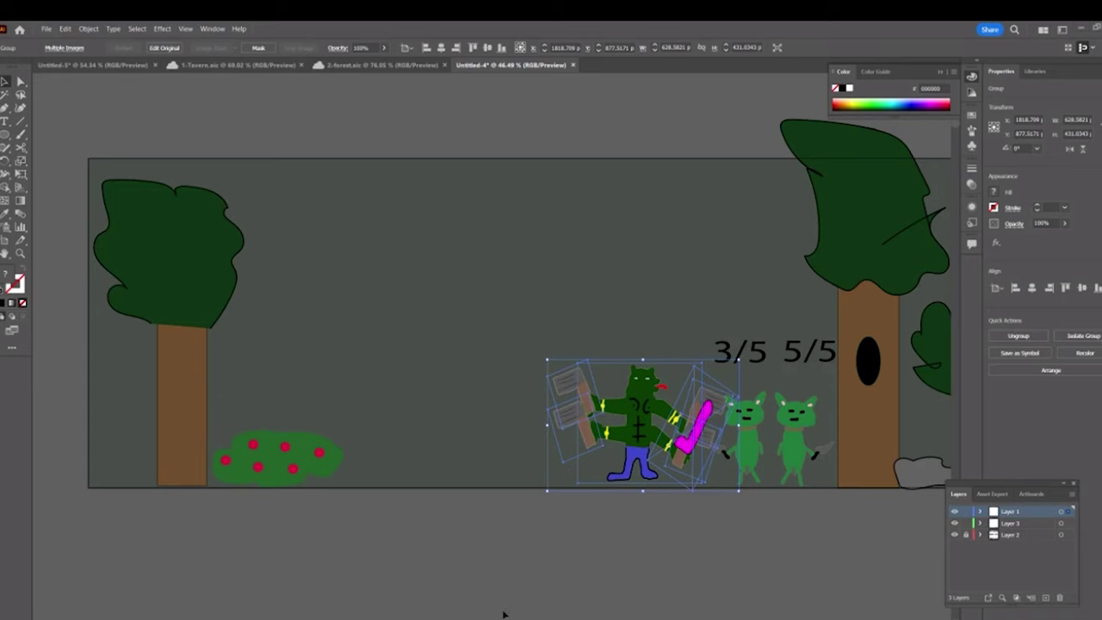
Lower the health label above the goblin nearest the hollow tree to 4/5
double_click(771, 362)
double_click(800, 349)
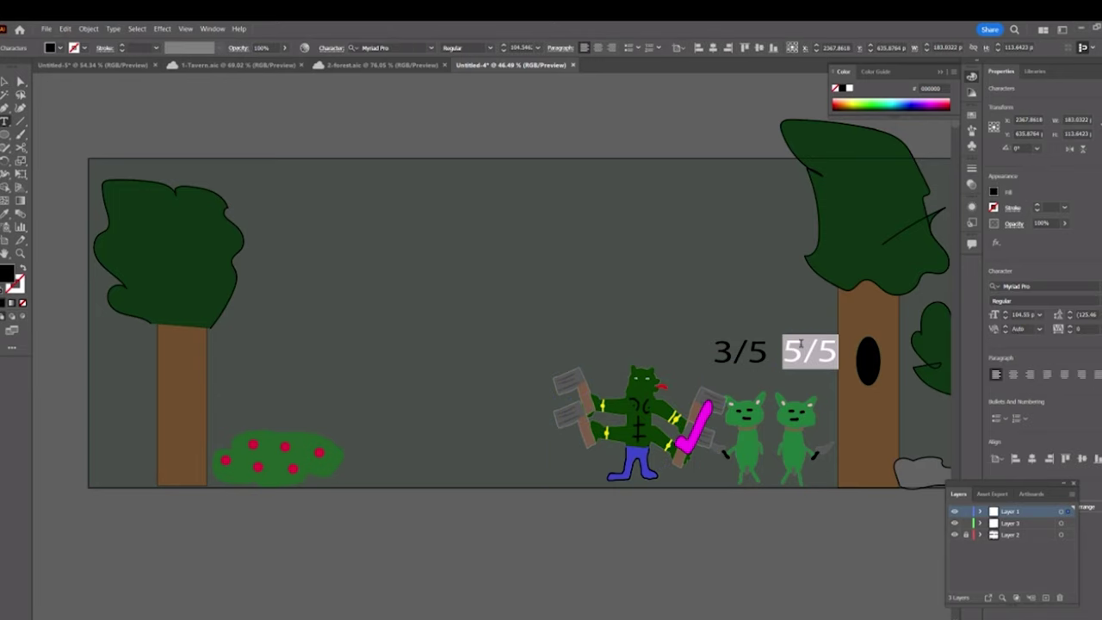
click(802, 349)
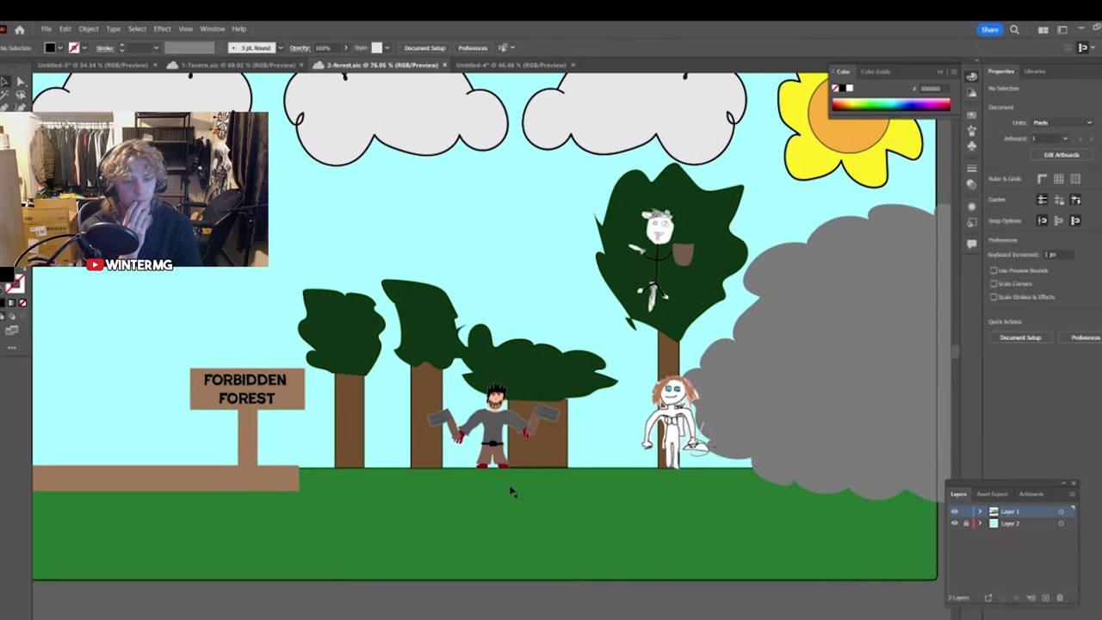
Cut the black-haired twin-hammer warrior from the 2-forest scene and paste him into the Untitled-4 scene near the tree by the berry bush
drag(505, 482, 498, 484)
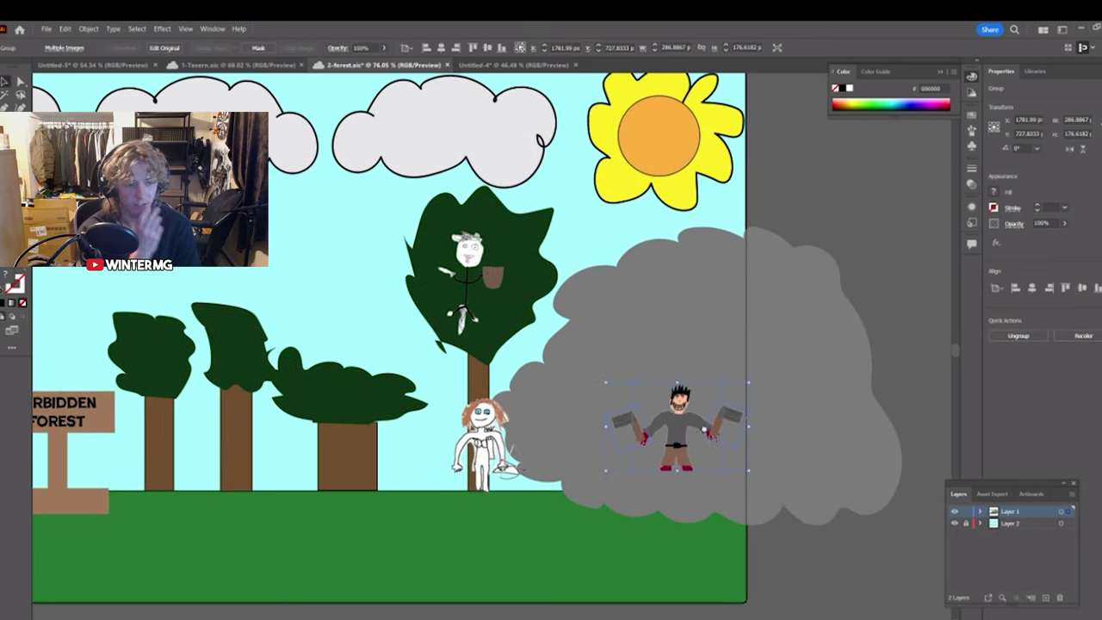
drag(686, 425, 579, 394)
right_click(579, 393)
click(625, 402)
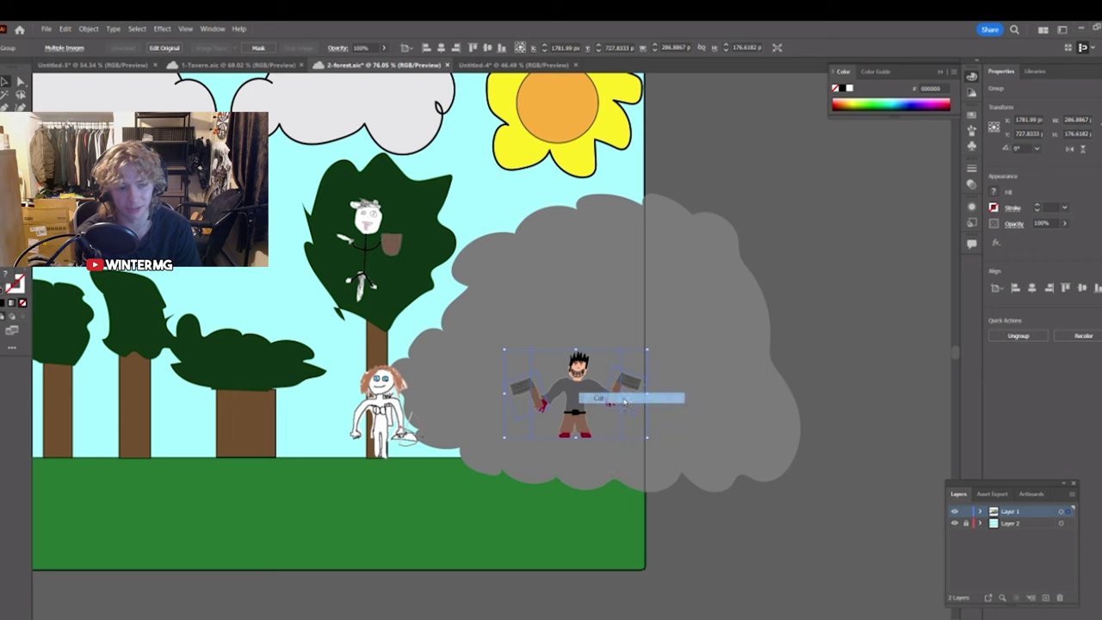
click(493, 66)
scroll(336, 405, left, 3)
right_click(233, 400)
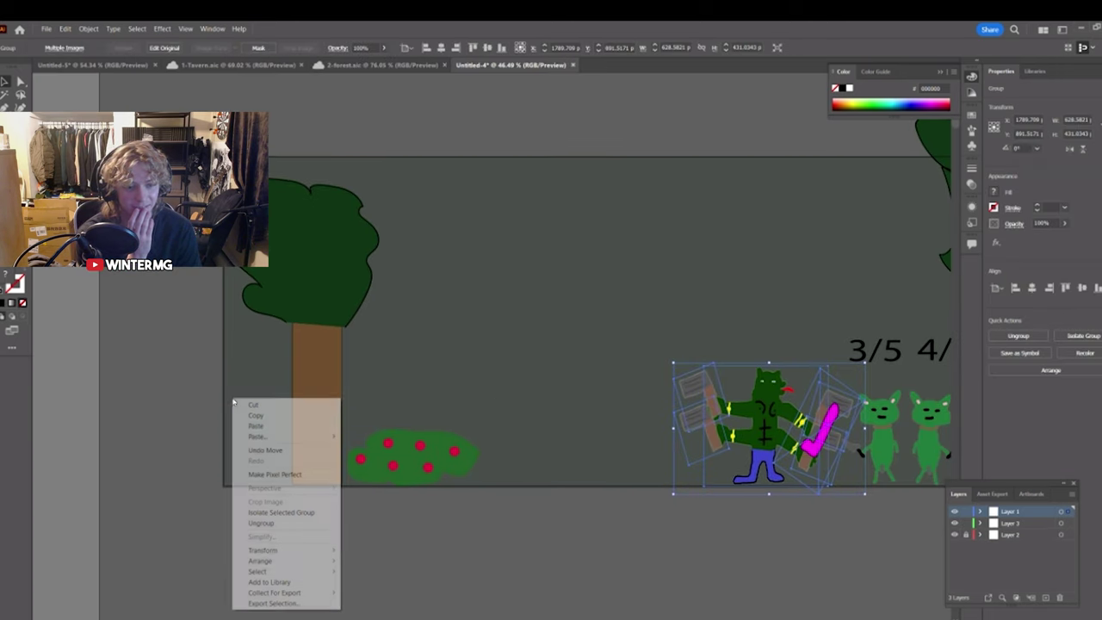
Switch to the 1-Tavern scene, bring up the number wheel, dismiss the previous winner message and spin again
click(232, 65)
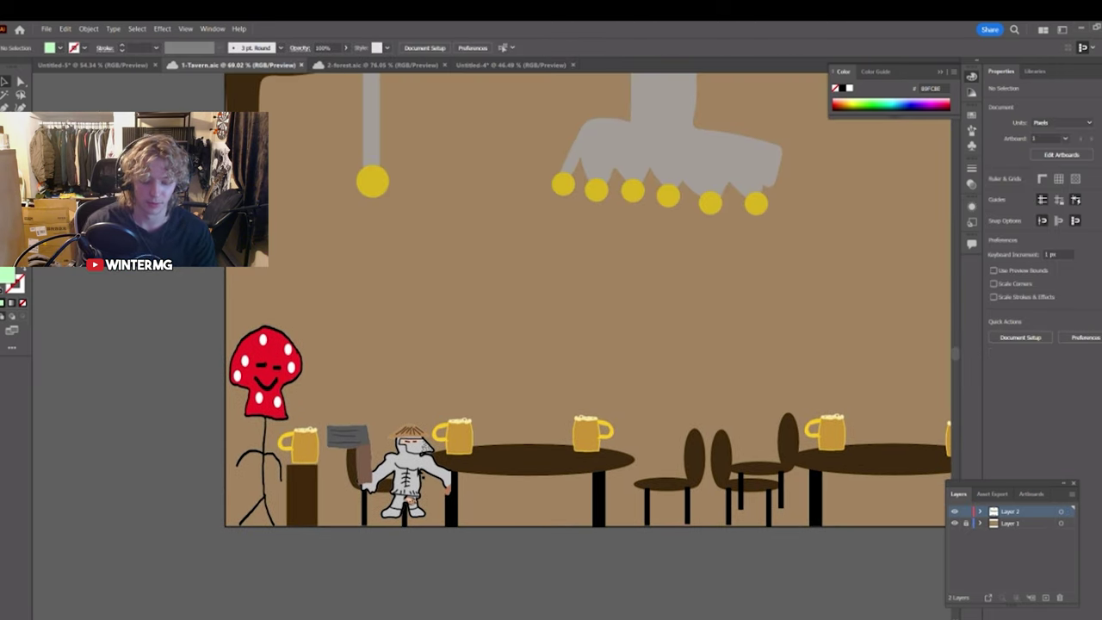
scroll(588, 301, down, 1)
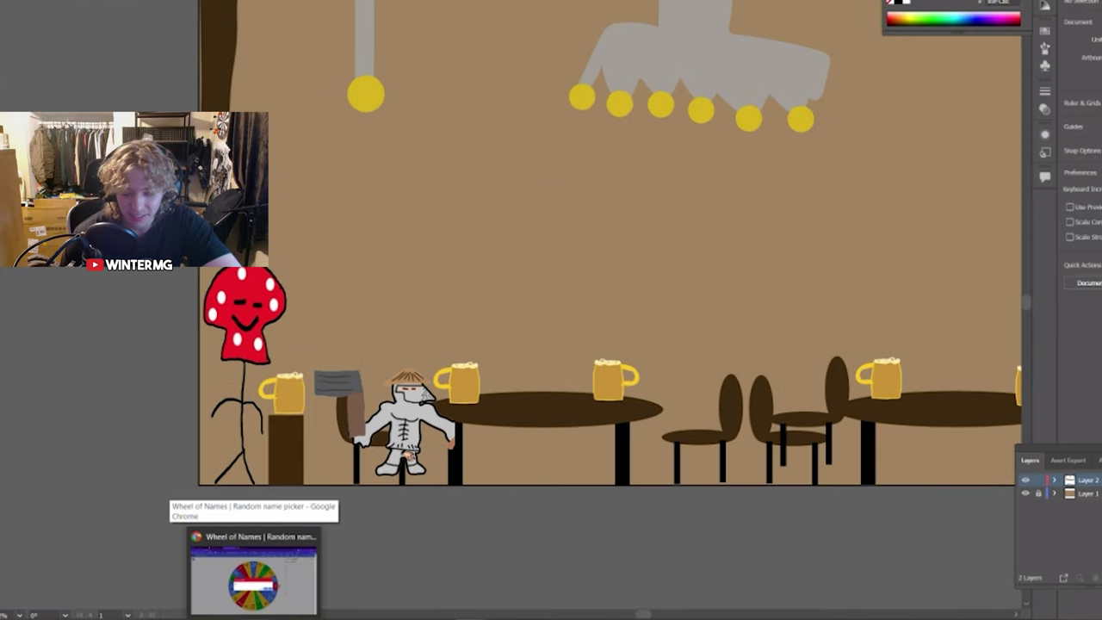
click(253, 584)
click(755, 261)
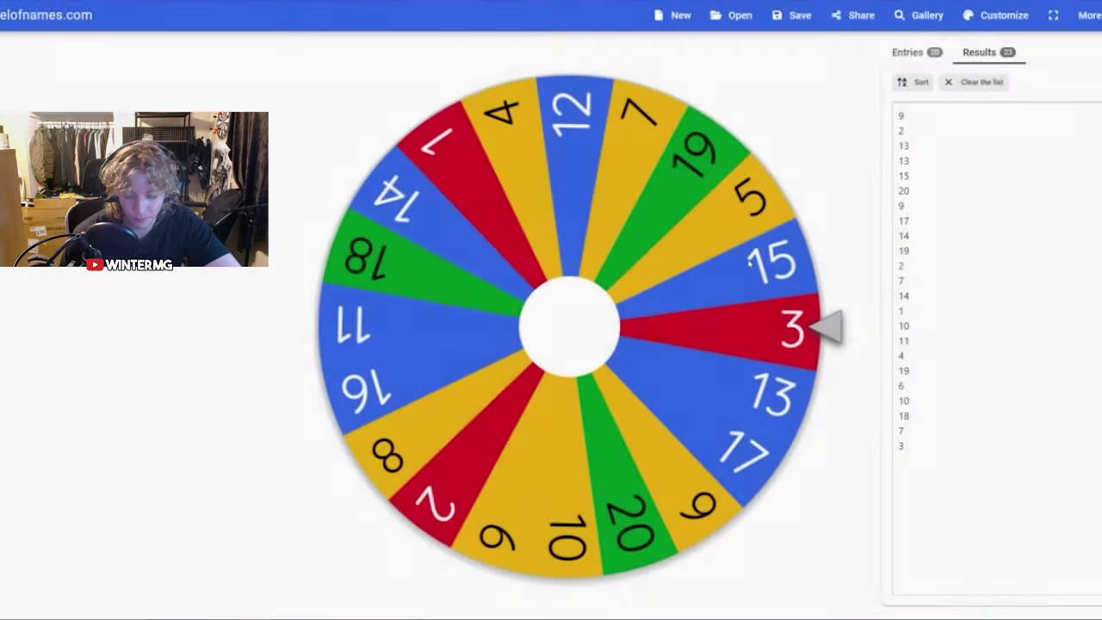
click(586, 312)
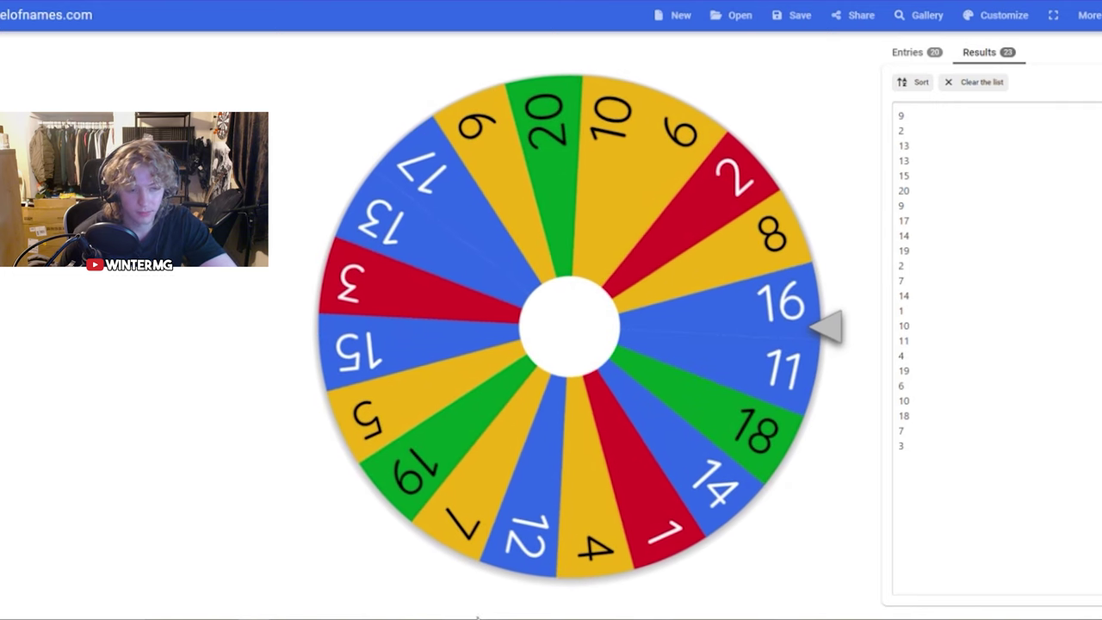
Return to the tavern scene and place a 1/5 health label above the mushroom-headed figure
click(431, 568)
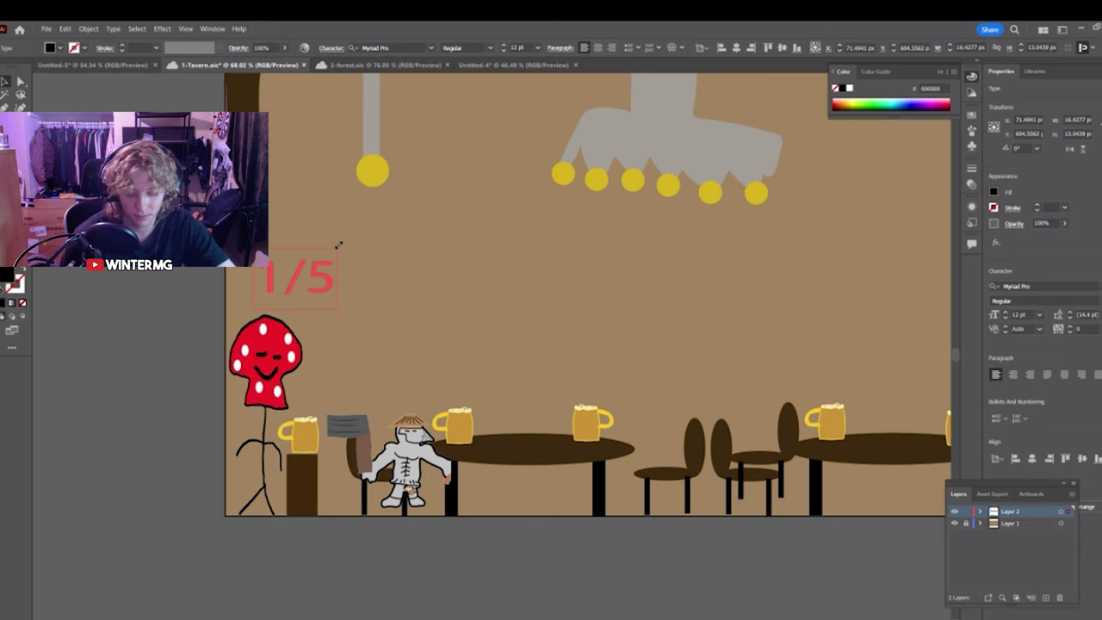
drag(338, 245, 276, 286)
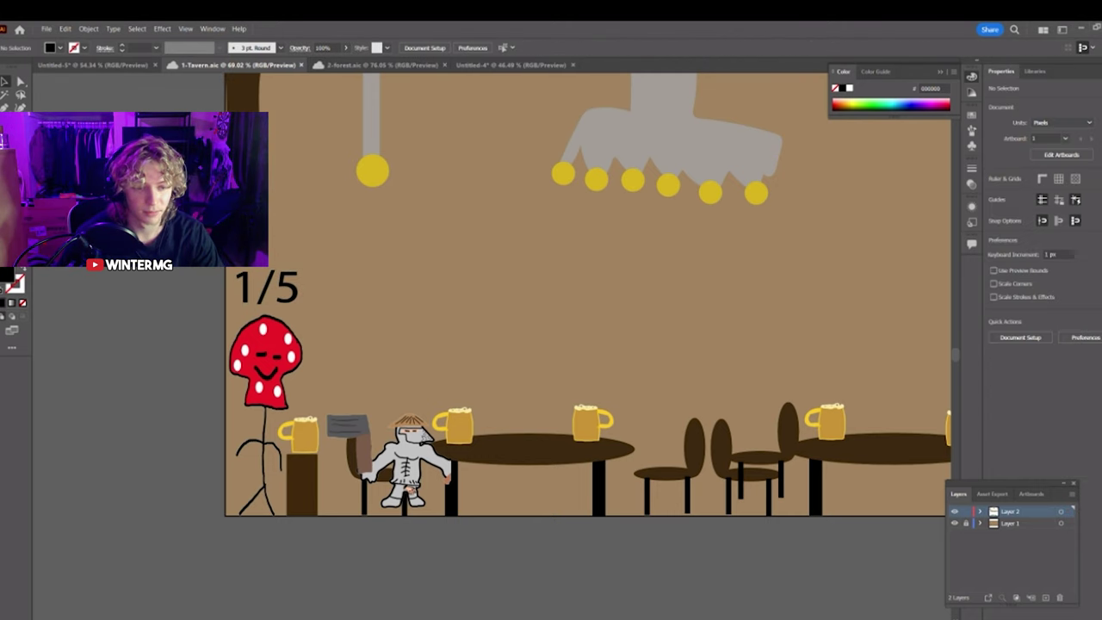
Fetch the brown rifle image from the other document and paste it into the 1-Tavern scene
key(ctrl+Tab)
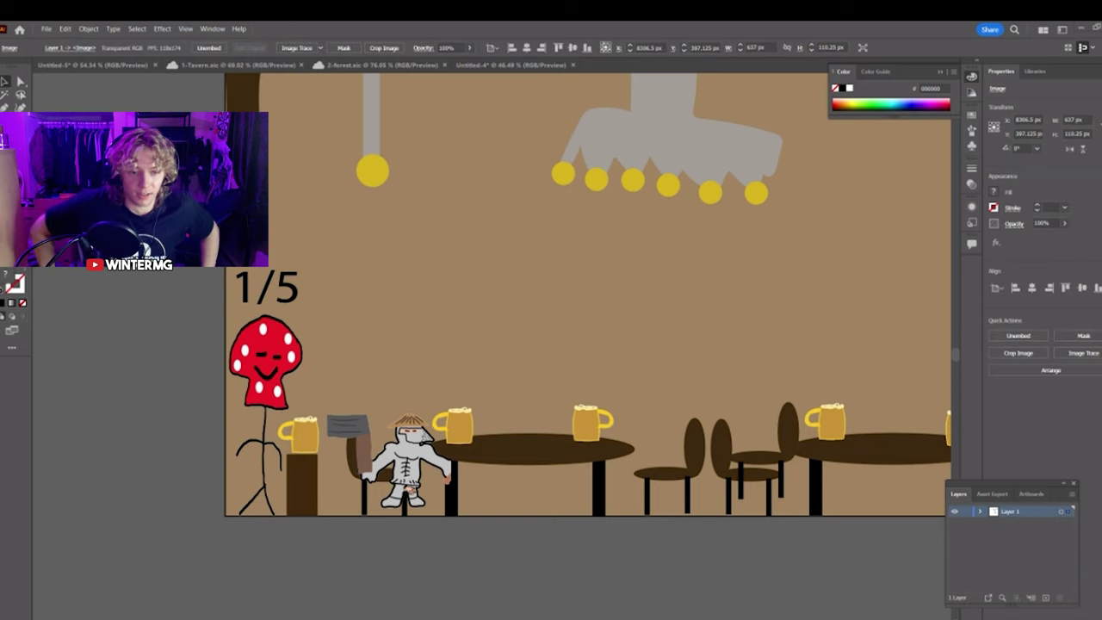
right_click(90, 411)
click(118, 437)
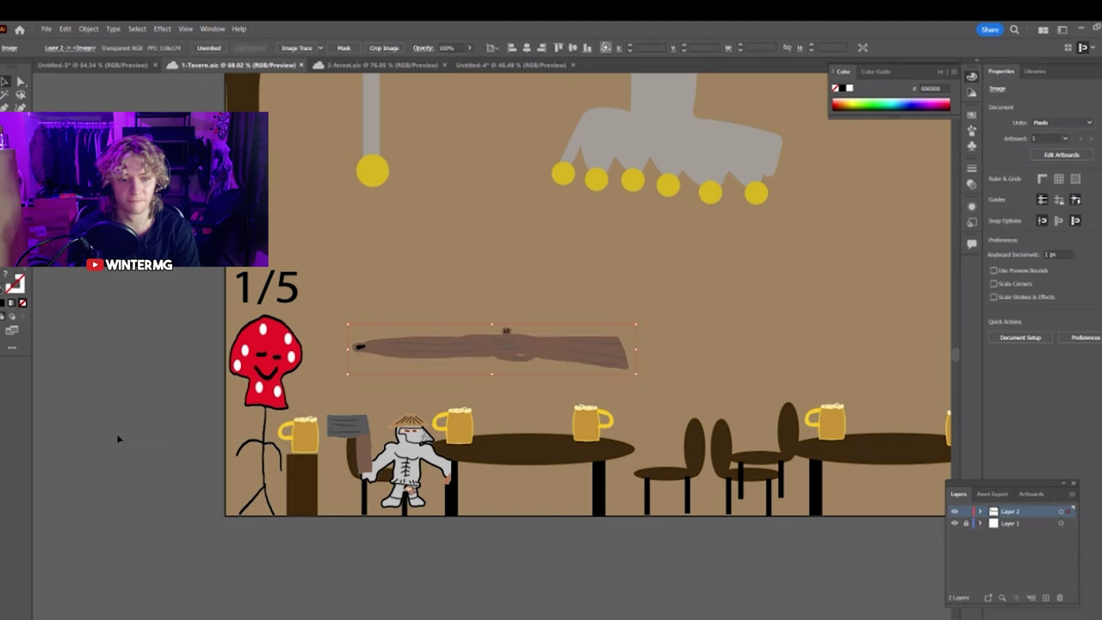
Reflect the rifle across the vertical axis and move it above the white muscular warrior in the straw hat
right_click(572, 346)
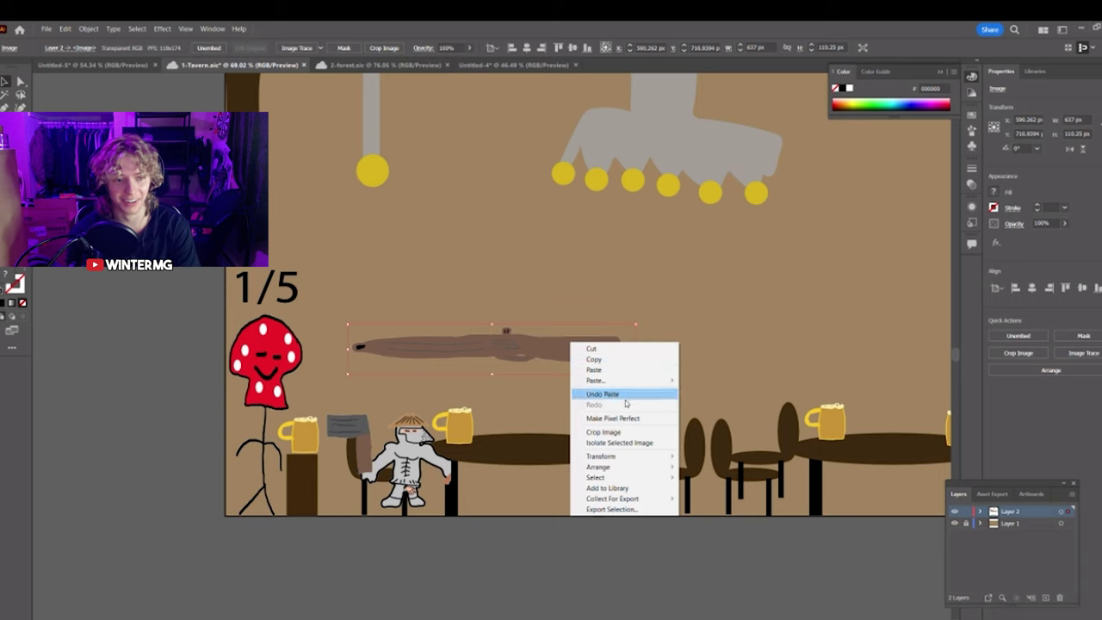
mouse_move(626, 457)
click(704, 490)
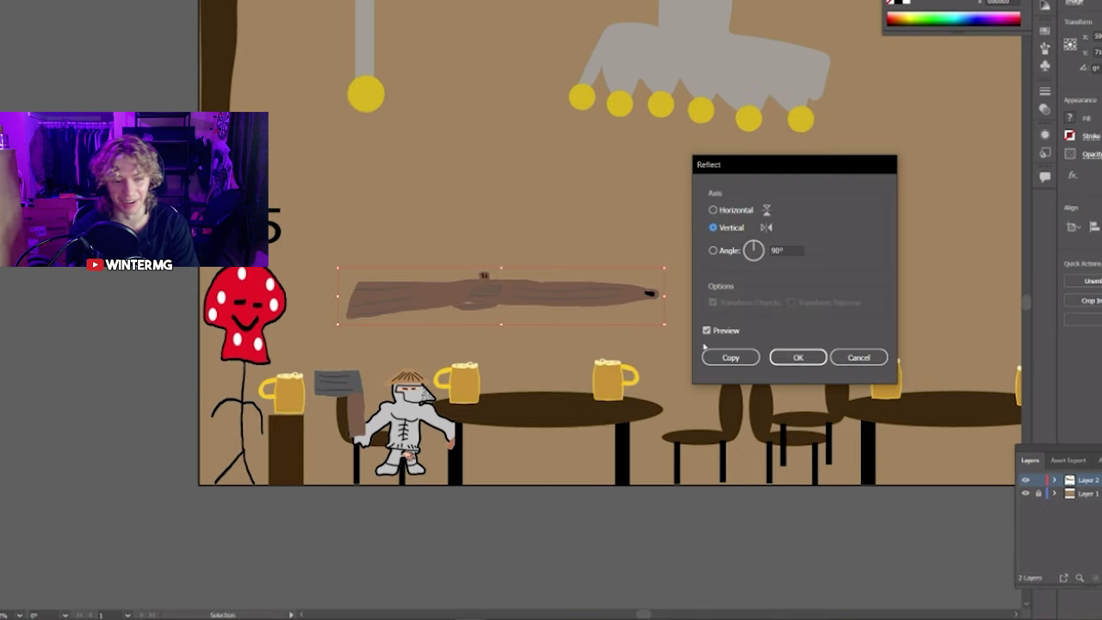
click(747, 401)
drag(534, 299, 444, 355)
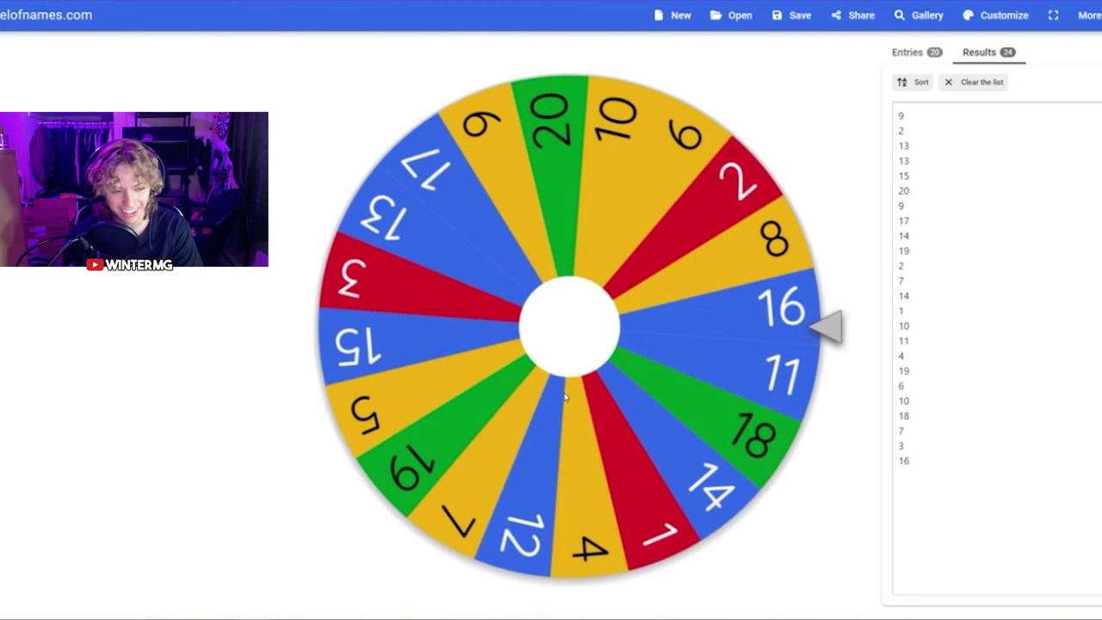
Spin the number wheel again and delete the mushroom-headed figure with its 1/5 label from the tavern scene
click(564, 395)
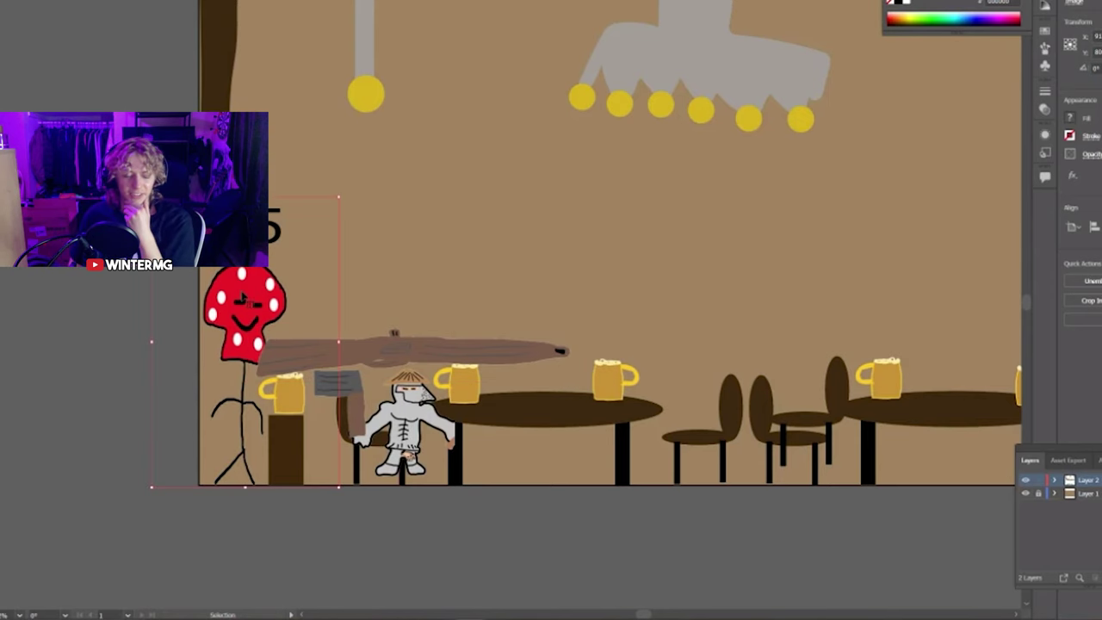
key(Delete)
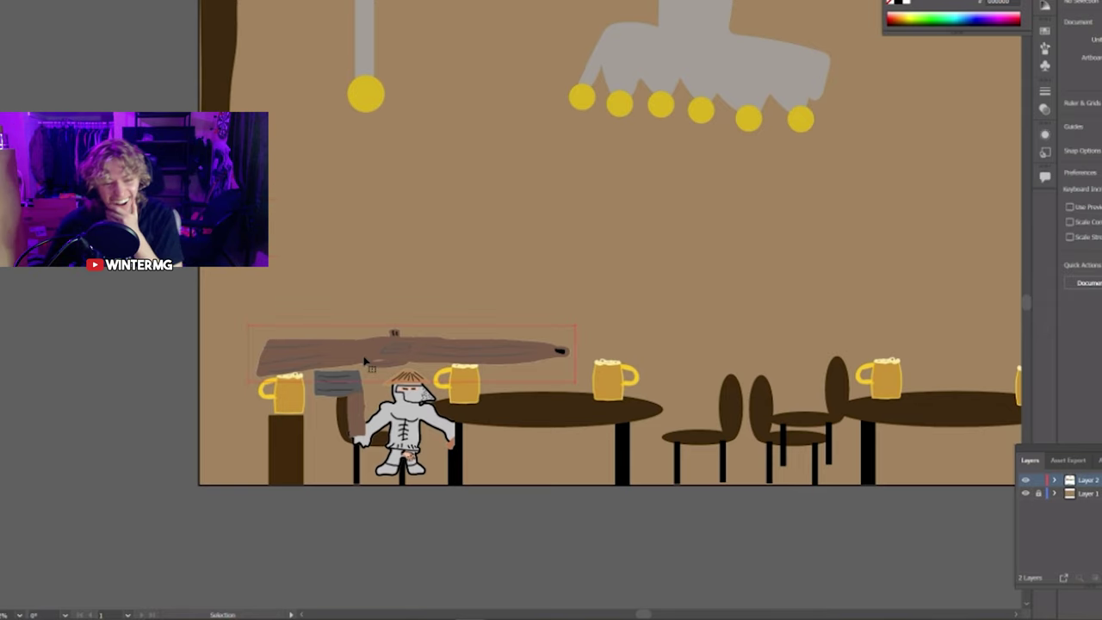
Shrink the rifle, rotate it nearly upright and lean it beside the small beer stand in the tavern
click(365, 362)
drag(576, 328, 364, 351)
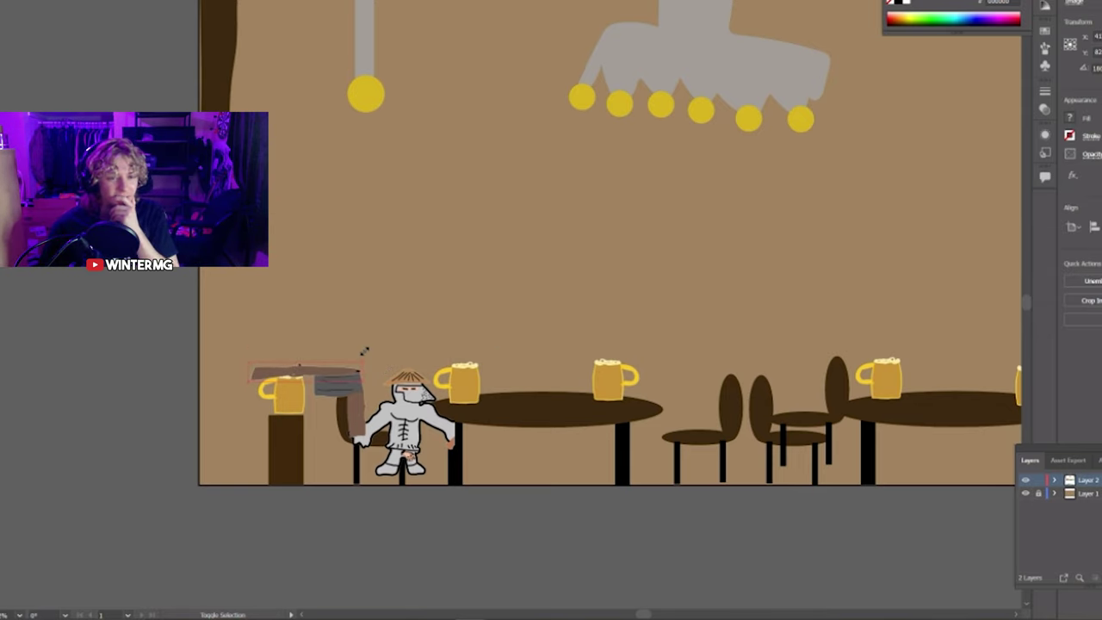
drag(287, 443, 270, 445)
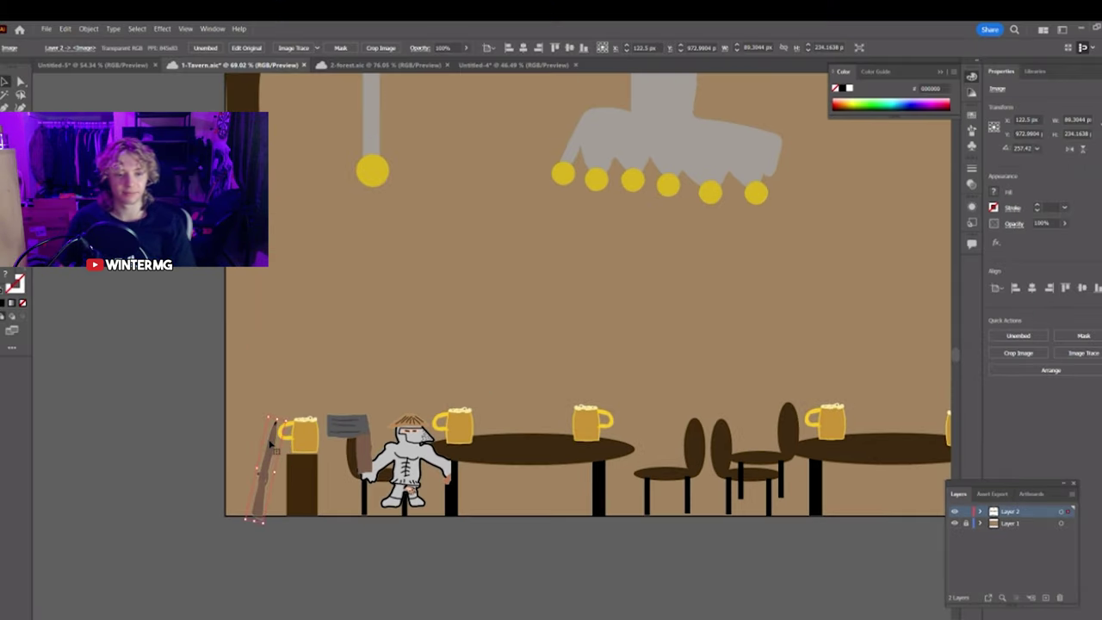
click(327, 544)
drag(387, 489, 322, 476)
Switch to the 2-forest scene and move the stick figure with the shield from the tallest tree to the second tree beside the sign
key(ctrl+Tab)
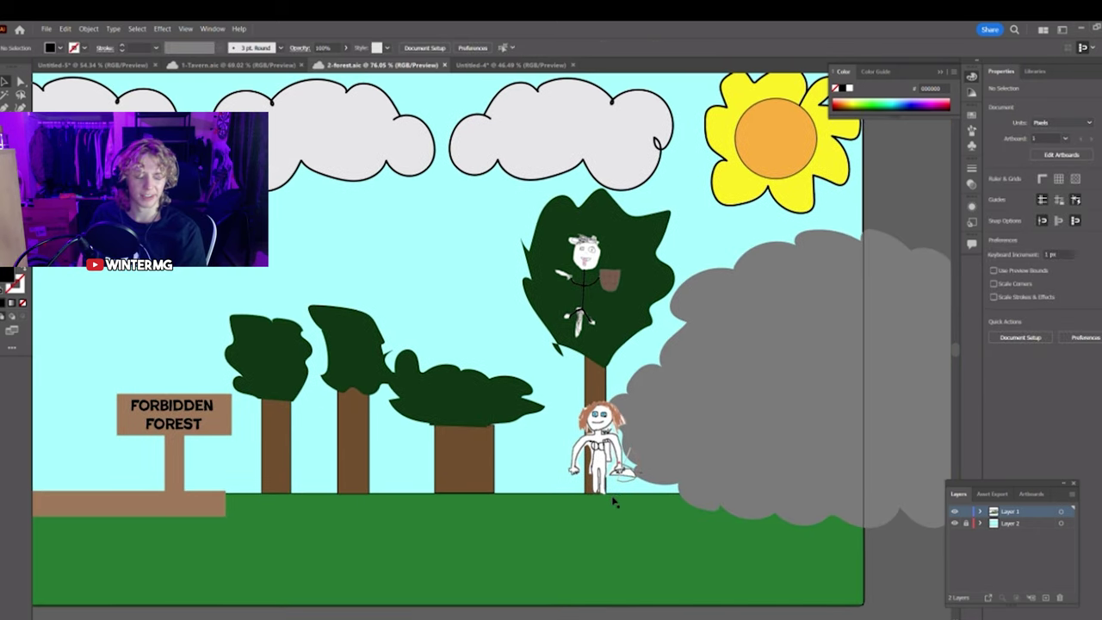
drag(614, 484, 629, 465)
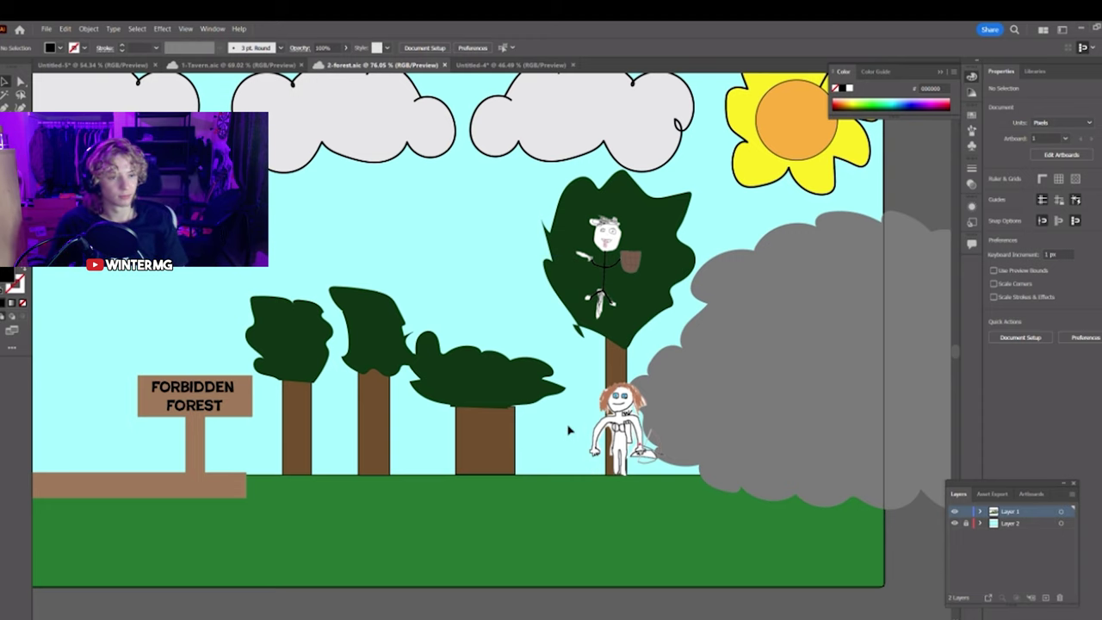
drag(553, 412, 526, 428)
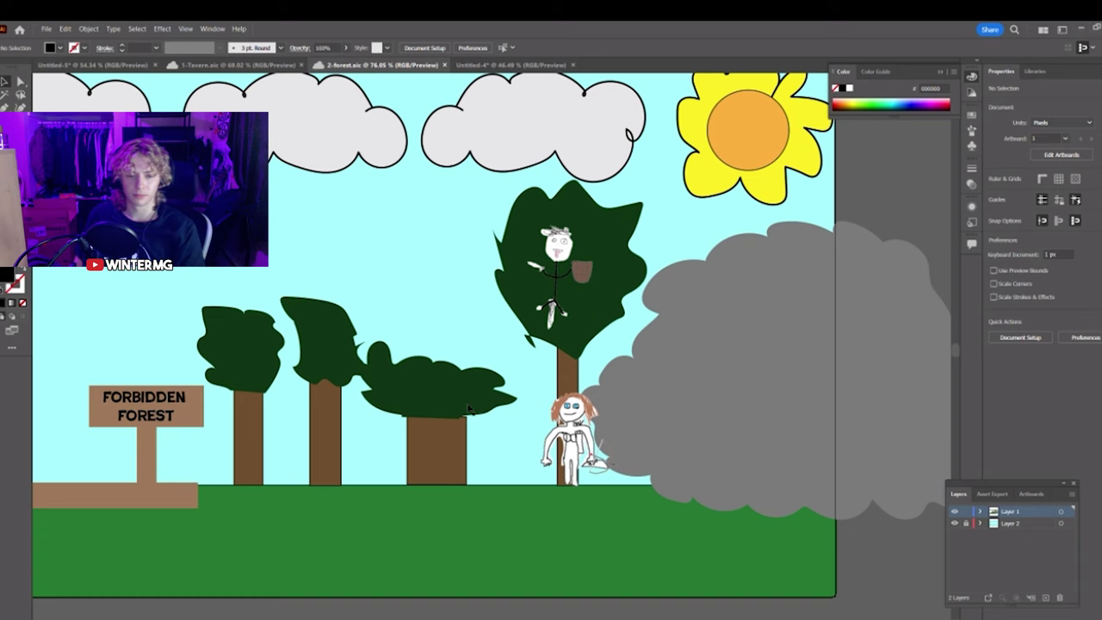
drag(549, 261, 421, 395)
drag(465, 543, 494, 522)
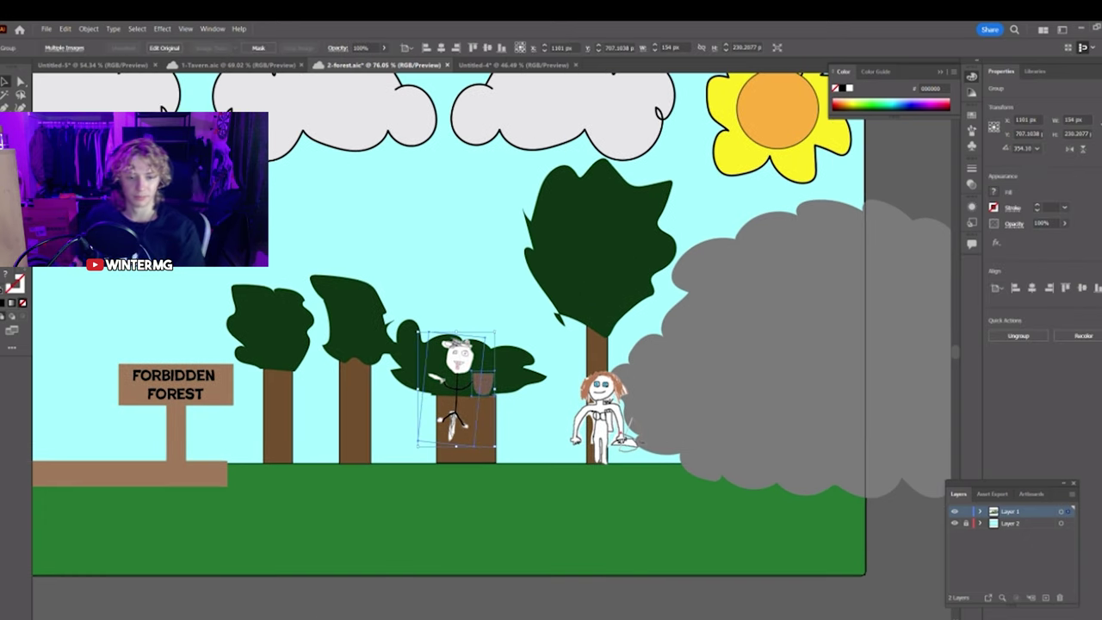
drag(452, 383, 351, 357)
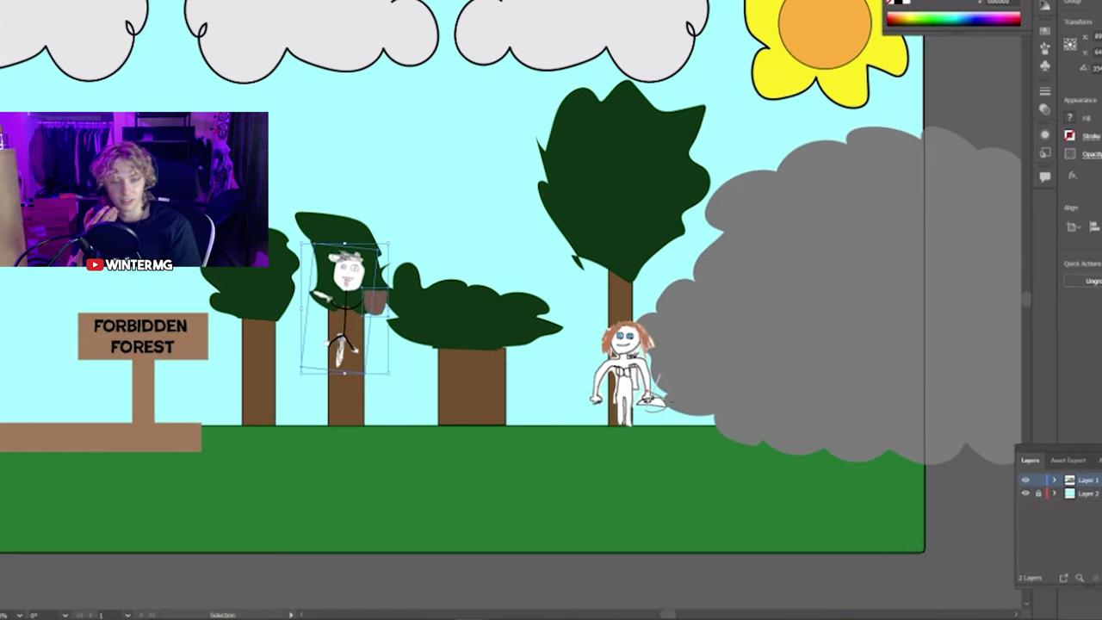
Switch to Wheel of Names, spin the number wheel and dismiss the winner message
mouse_move(254, 619)
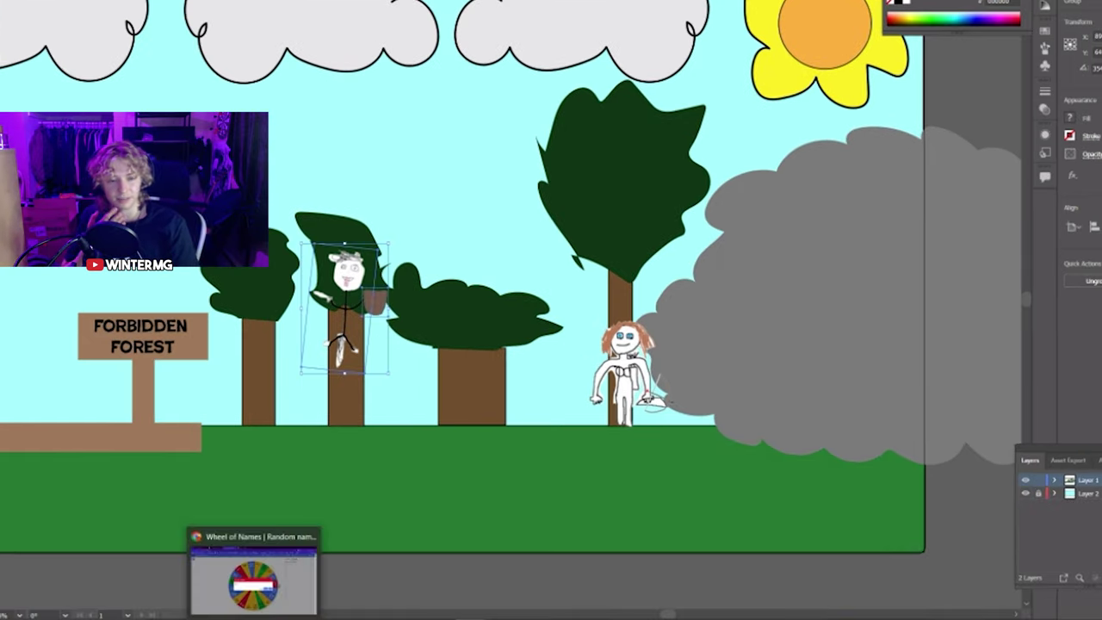
click(254, 594)
click(755, 264)
click(552, 313)
click(552, 314)
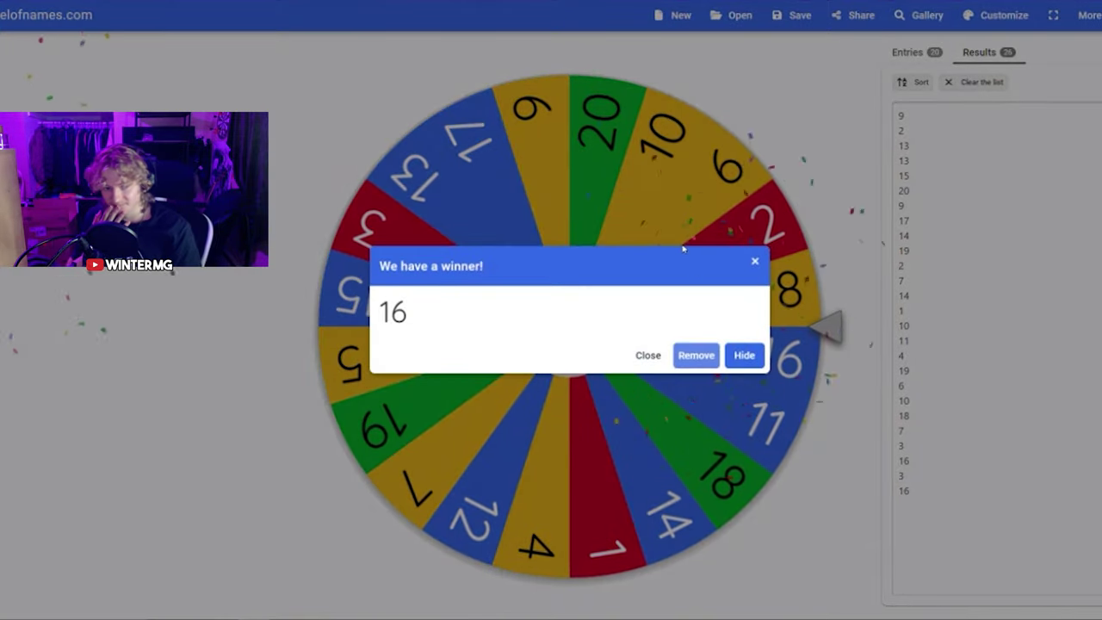
click(756, 262)
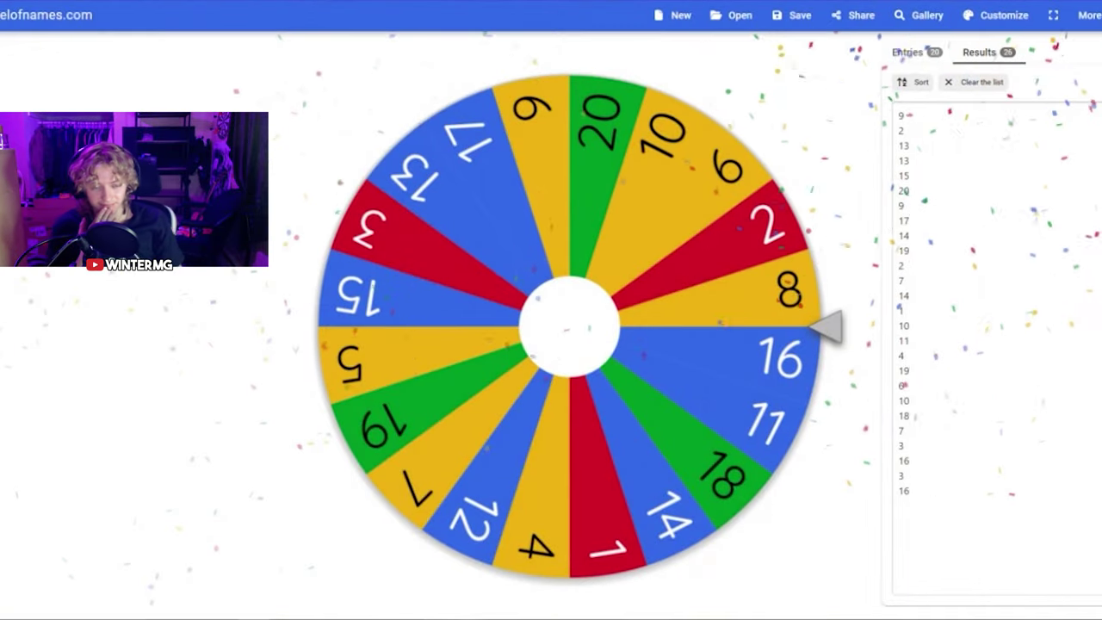
Paste the green-tipped wooden staff into the forest scene and place it in the stick figure's free hand
mouse_move(472, 618)
click(537, 579)
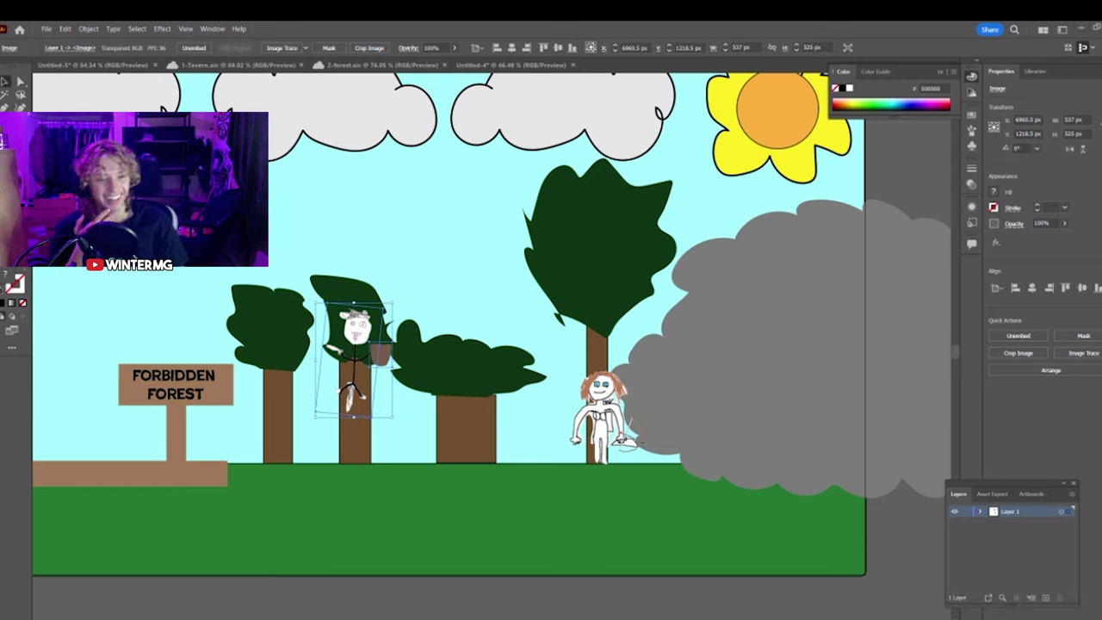
key(ctrl+v)
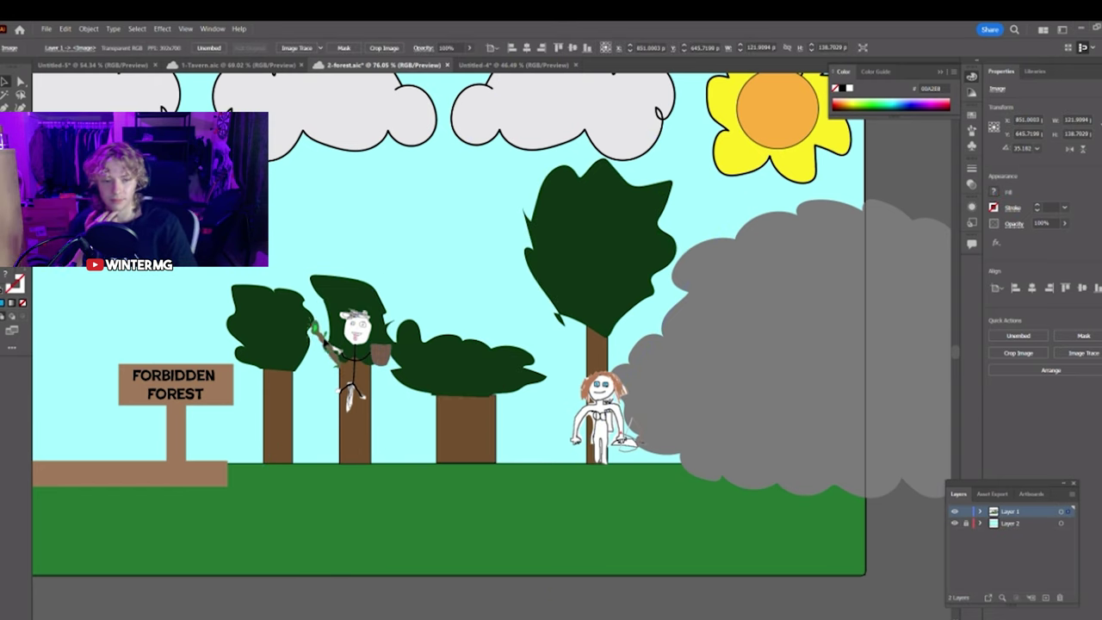
drag(324, 348, 327, 343)
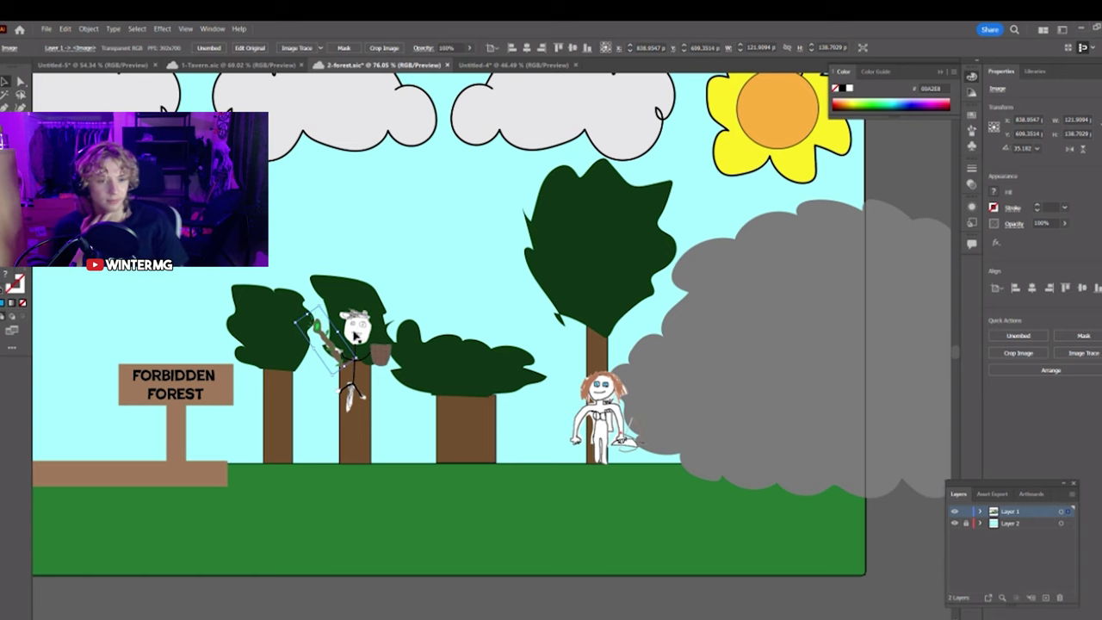
click(442, 513)
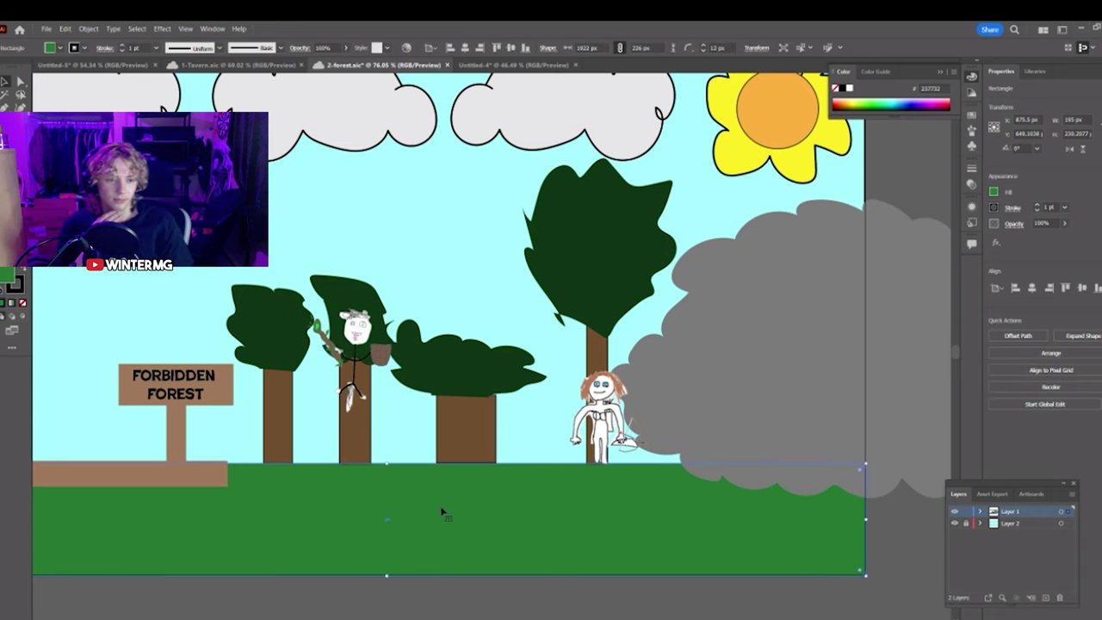
click(554, 600)
Raise the stick figure with its staff and shield into the crown of the second tree
scroll(517, 516, down, 1)
drag(353, 326, 359, 293)
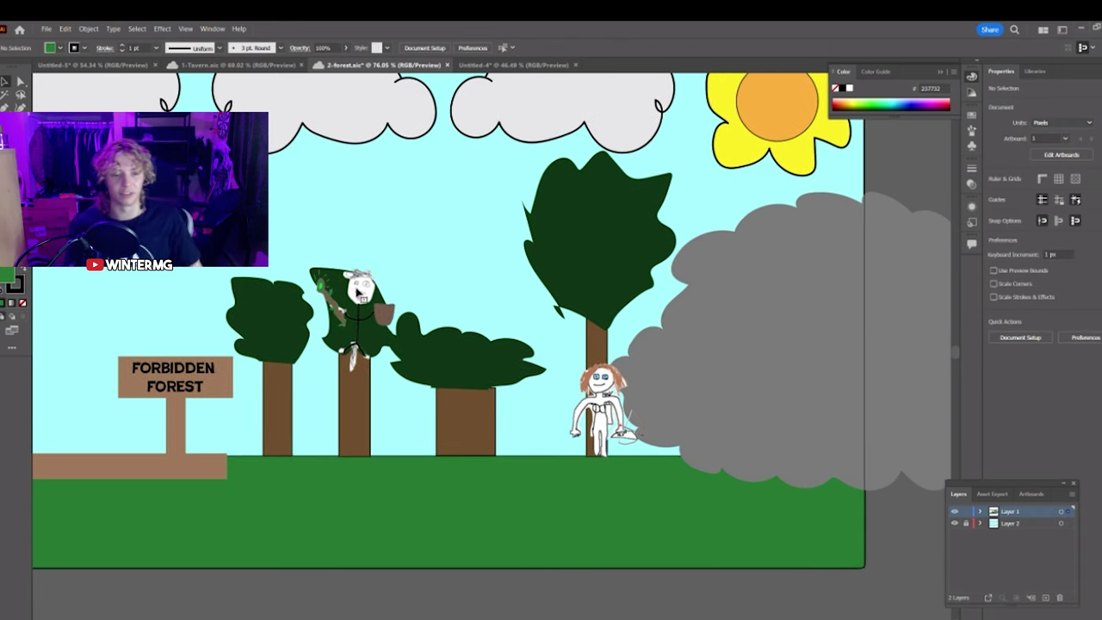
click(357, 293)
Cut the red-haired archer out of the 2-forest scene for transfer to the dark goblin scene
click(449, 591)
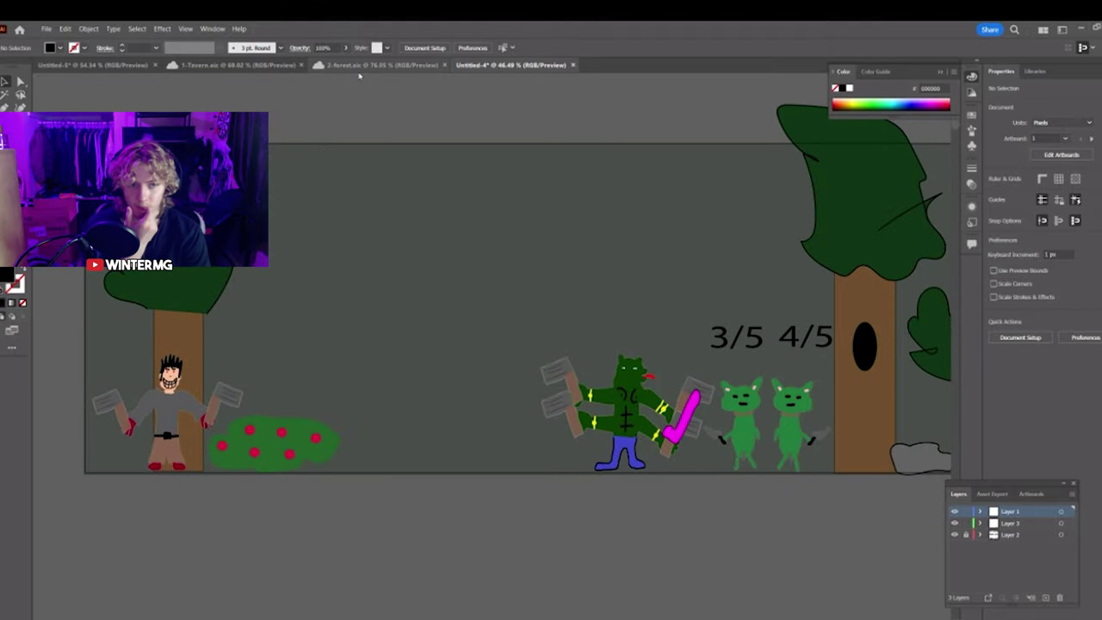
click(379, 65)
right_click(506, 389)
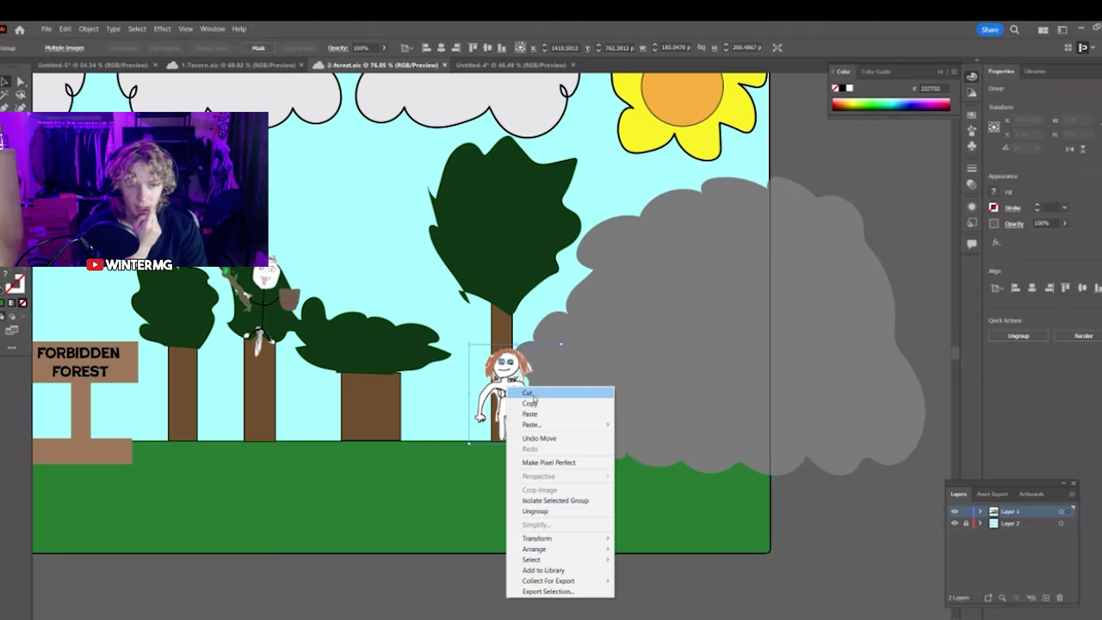
mouse_move(272, 244)
mouse_down()
mouse_move(310, 246)
mouse_move(286, 252)
mouse_up()
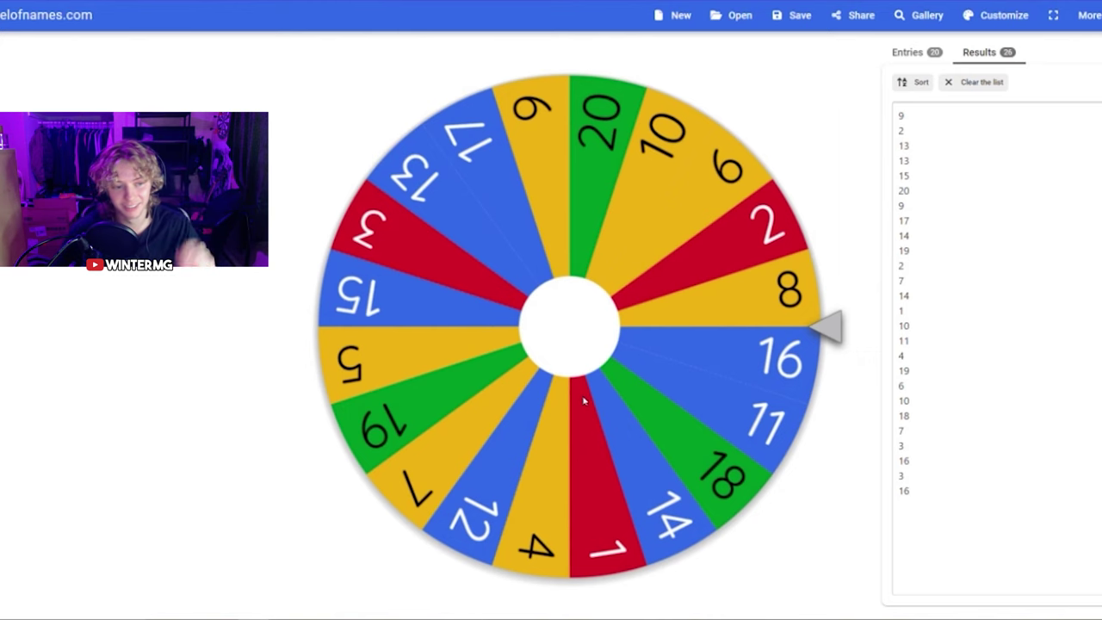
Spin the number wheel several times for the next encounter and dismiss the winner message
click(583, 400)
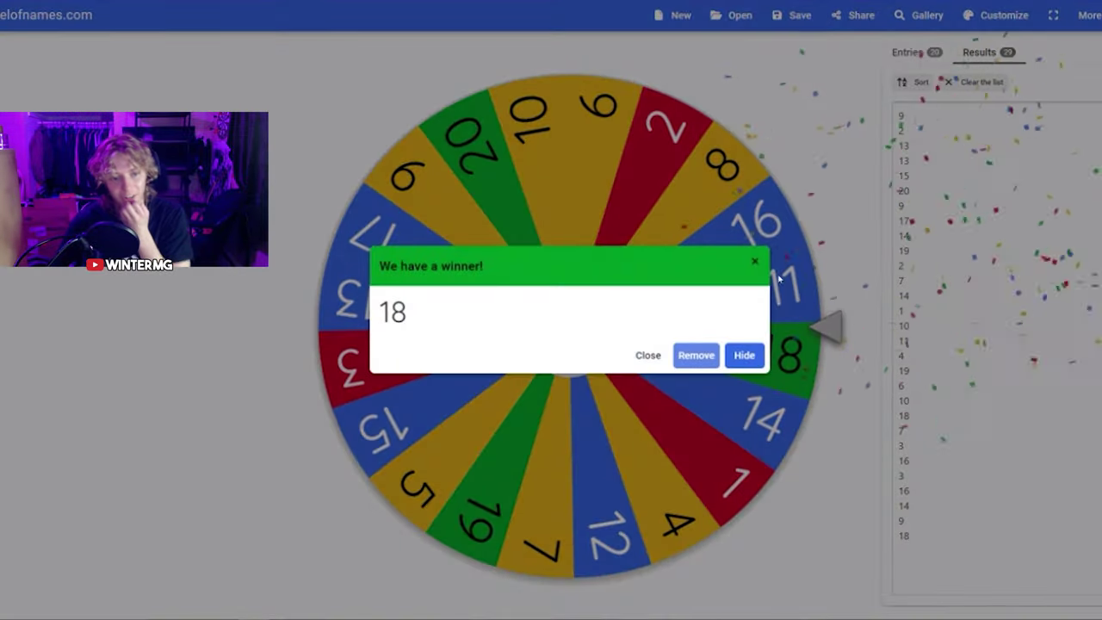
click(608, 395)
mouse_move(472, 619)
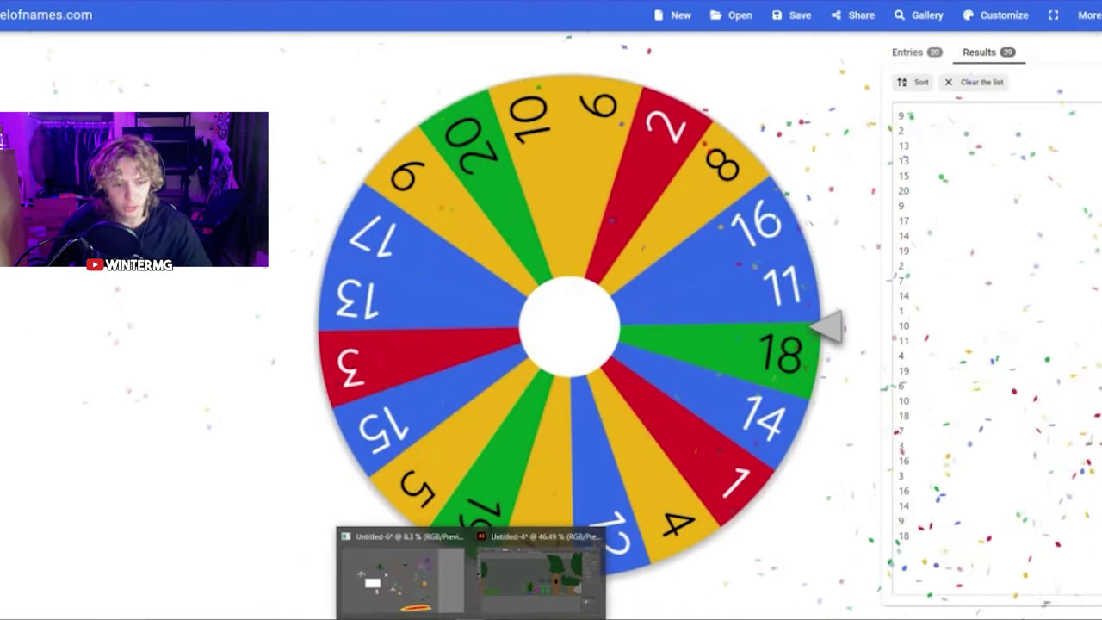
Return to the drawing documents and open the first character's stats text on the character sheet for editing
click(520, 584)
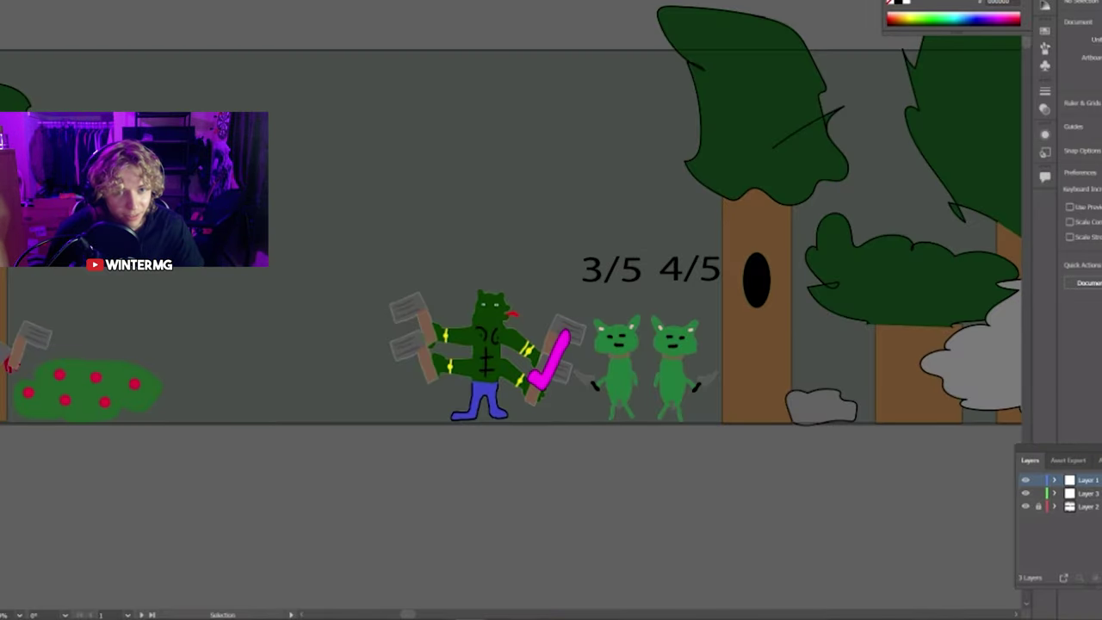
click(71, 0)
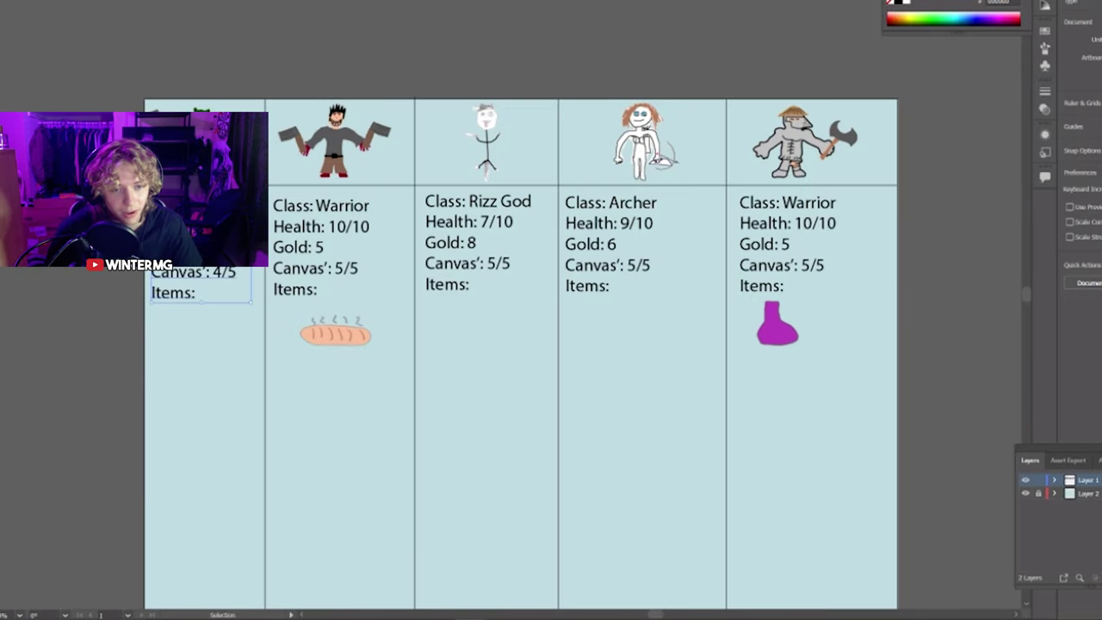
double_click(196, 250)
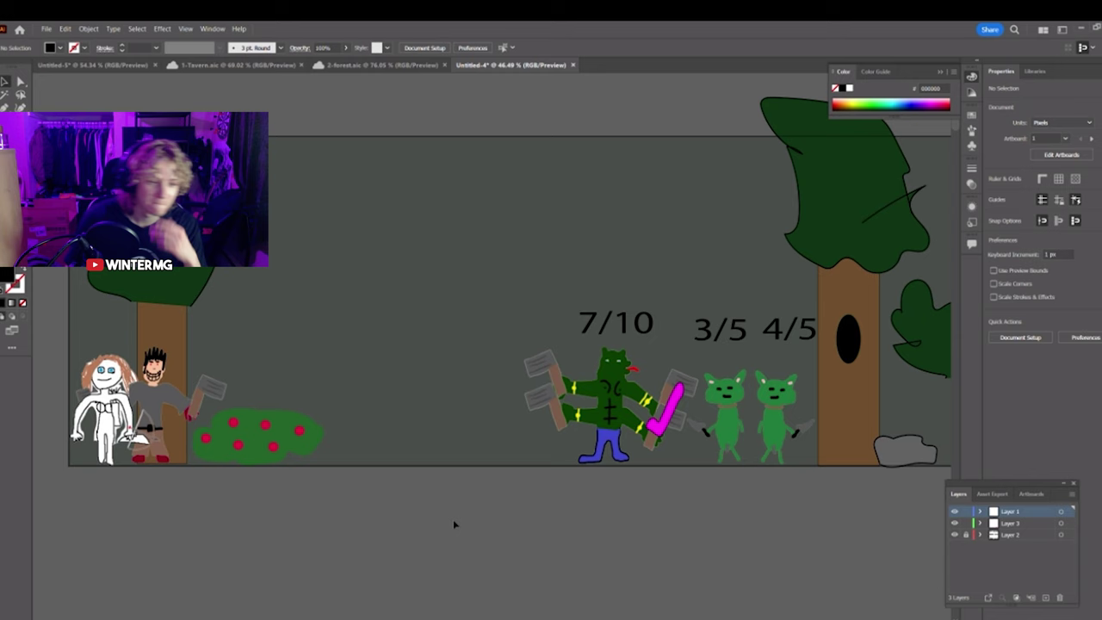
Move the black-haired warrior away from the archer toward the berry bush, spin the number wheel once and return to the goblin scene
scroll(452, 521, left, 1)
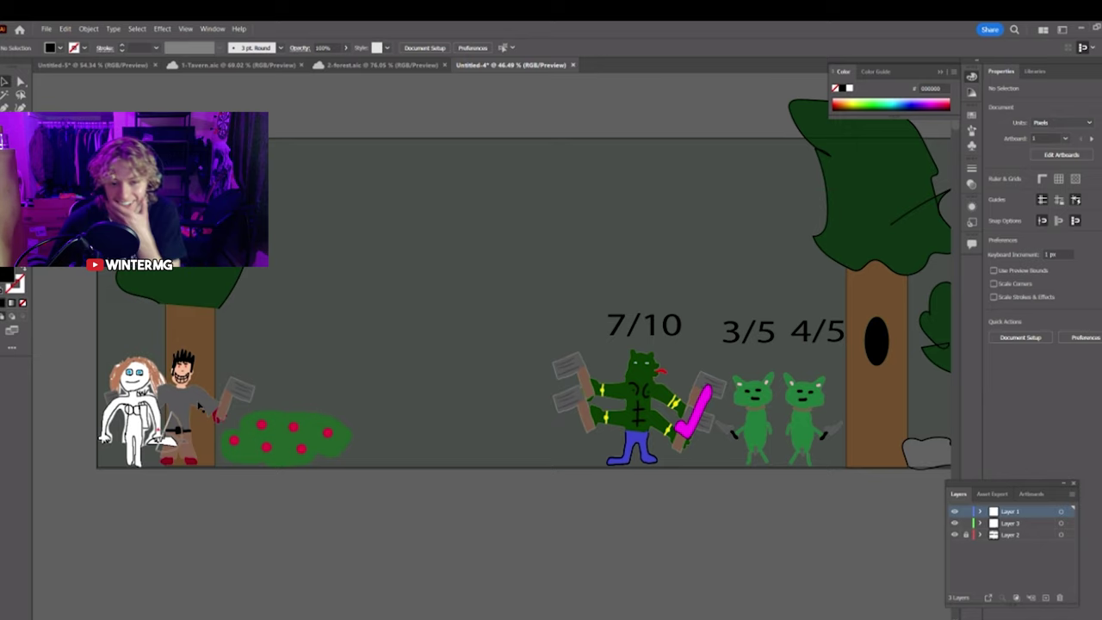
drag(199, 405, 329, 405)
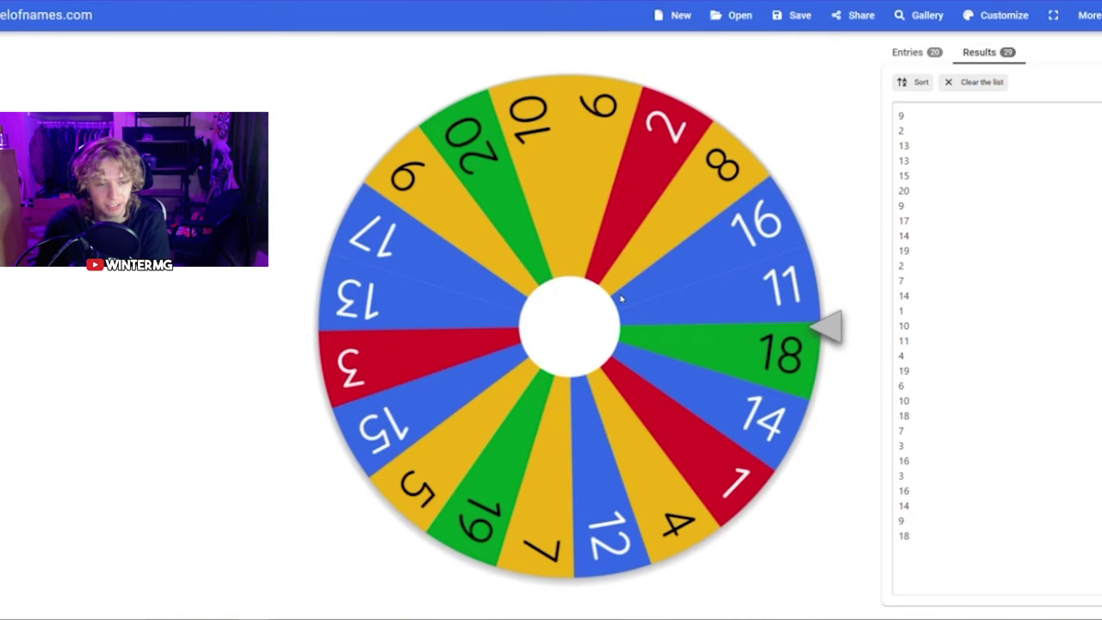
click(620, 298)
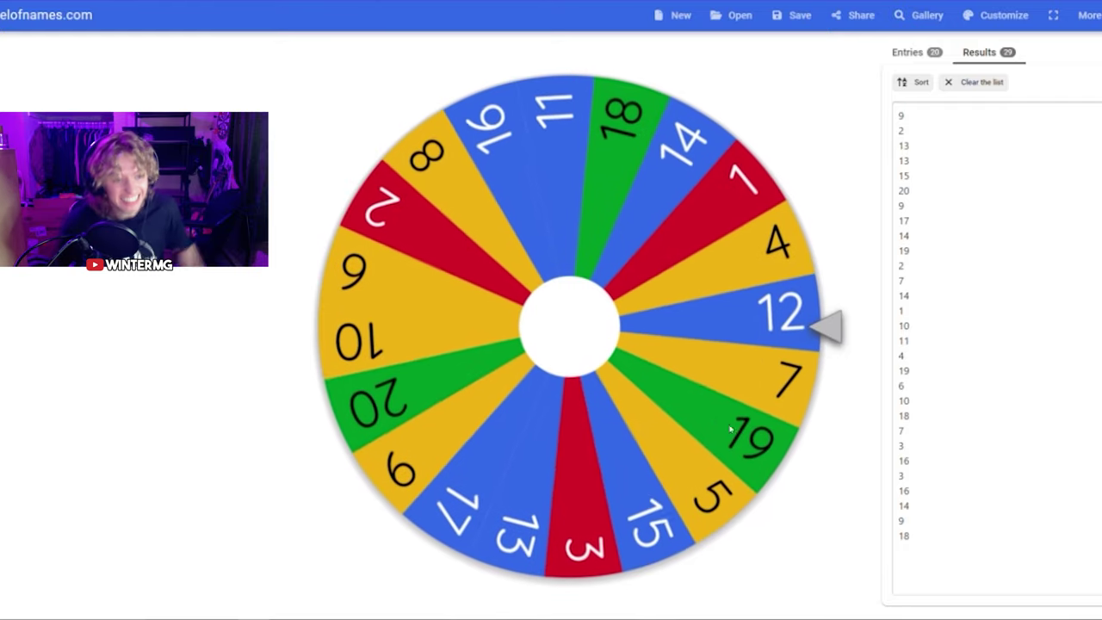
mouse_move(471, 618)
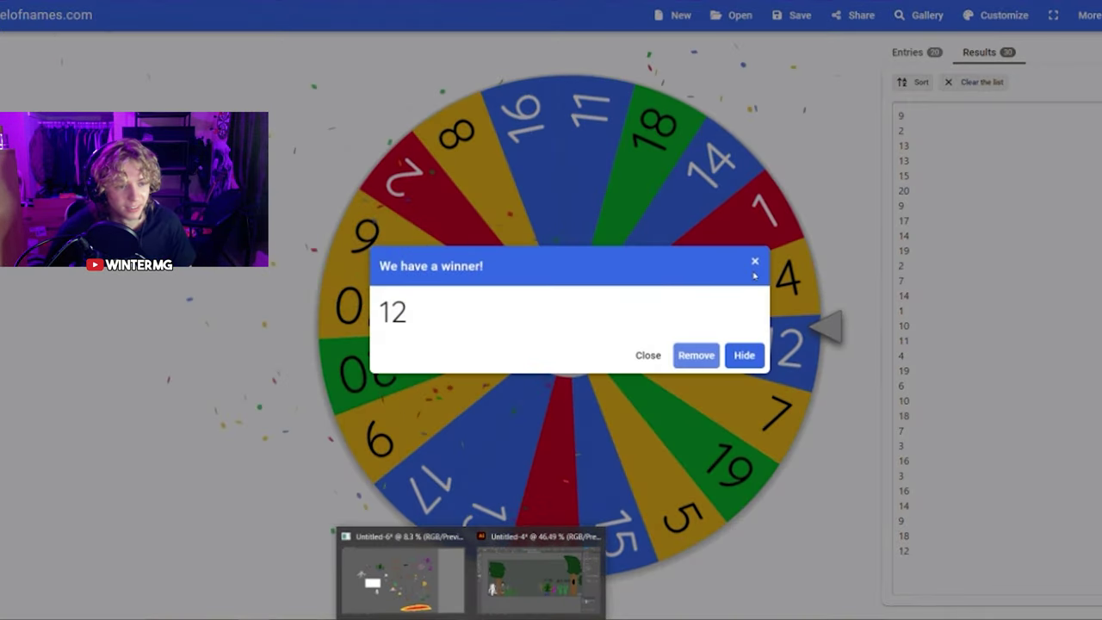
click(756, 261)
mouse_move(471, 618)
click(534, 579)
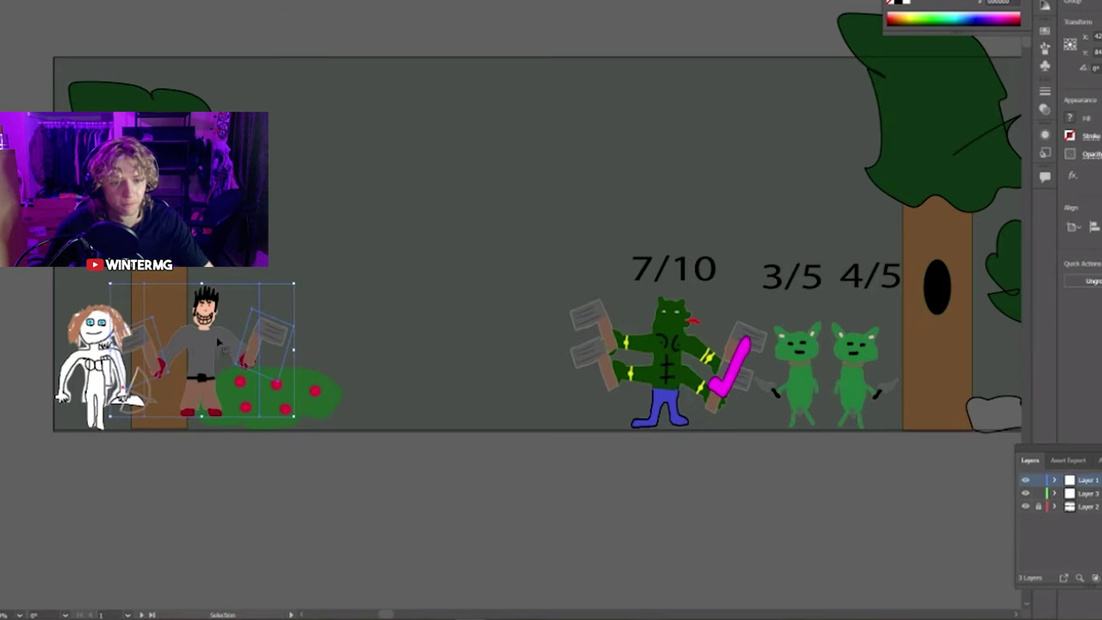
Move the black-haired warrior in front of the nearer small goblin and set that goblin's health label to 2/5
mouse_move(212, 338)
mouse_down()
mouse_move(782, 233)
mouse_move(790, 329)
mouse_move(763, 361)
mouse_up()
click(782, 283)
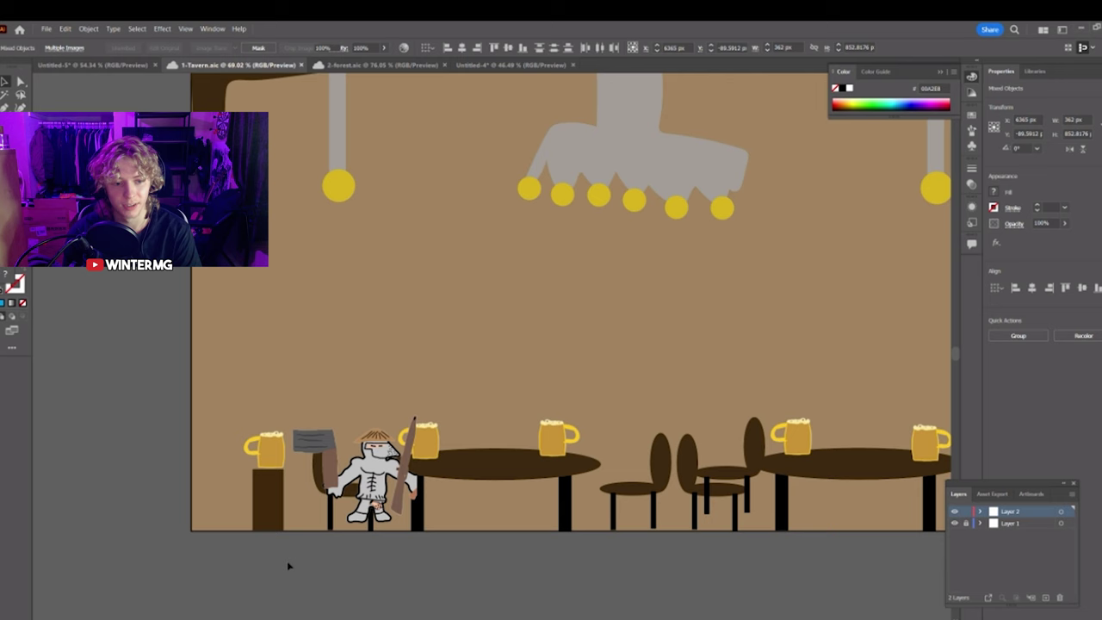
Paste the DB gold coins into the 1-Tavern scene and reposition them near the straw-hatted warrior
key(ctrl+v)
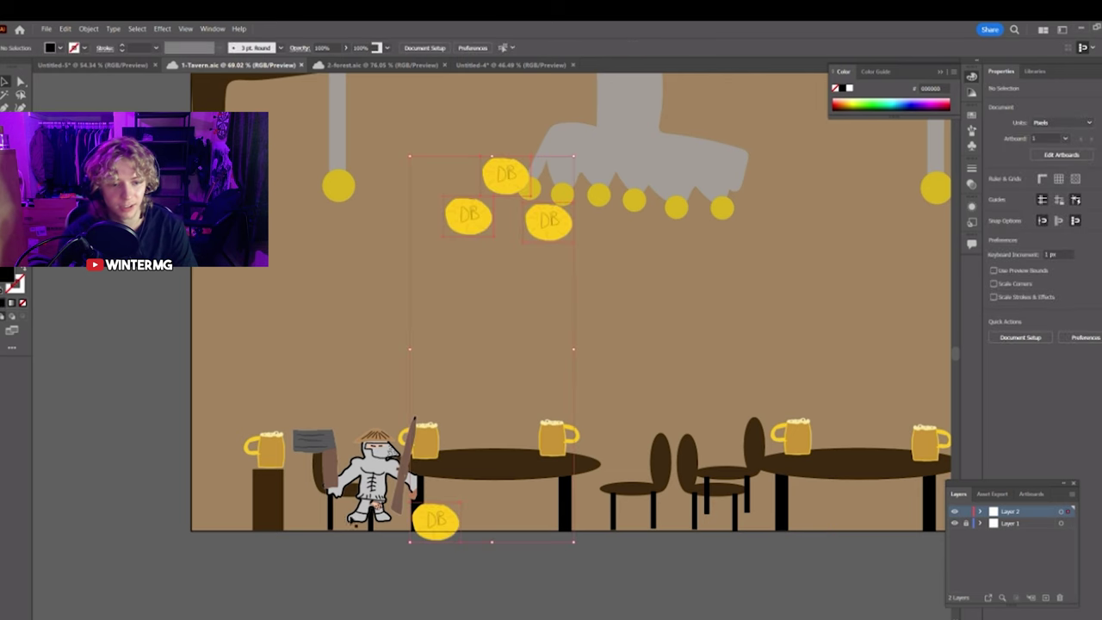
drag(463, 224, 372, 260)
drag(337, 569, 404, 305)
drag(412, 200, 395, 198)
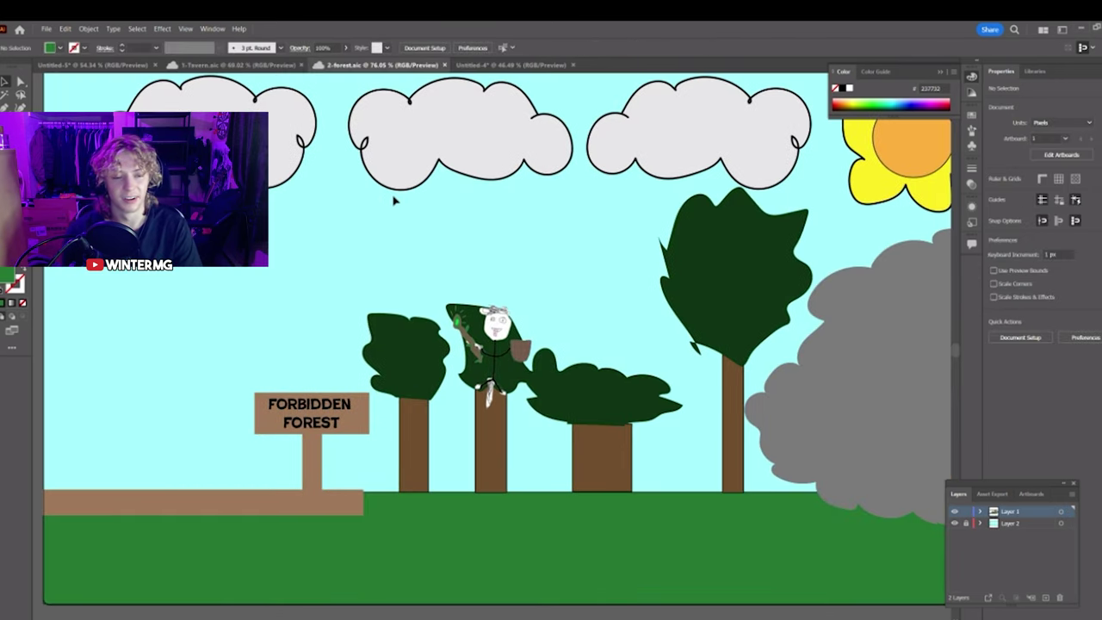
Move the stick figure to the grey cloud in the 2-forest scene, cut it with its gear and paste it into the Untitled-4 scene
drag(484, 342, 763, 420)
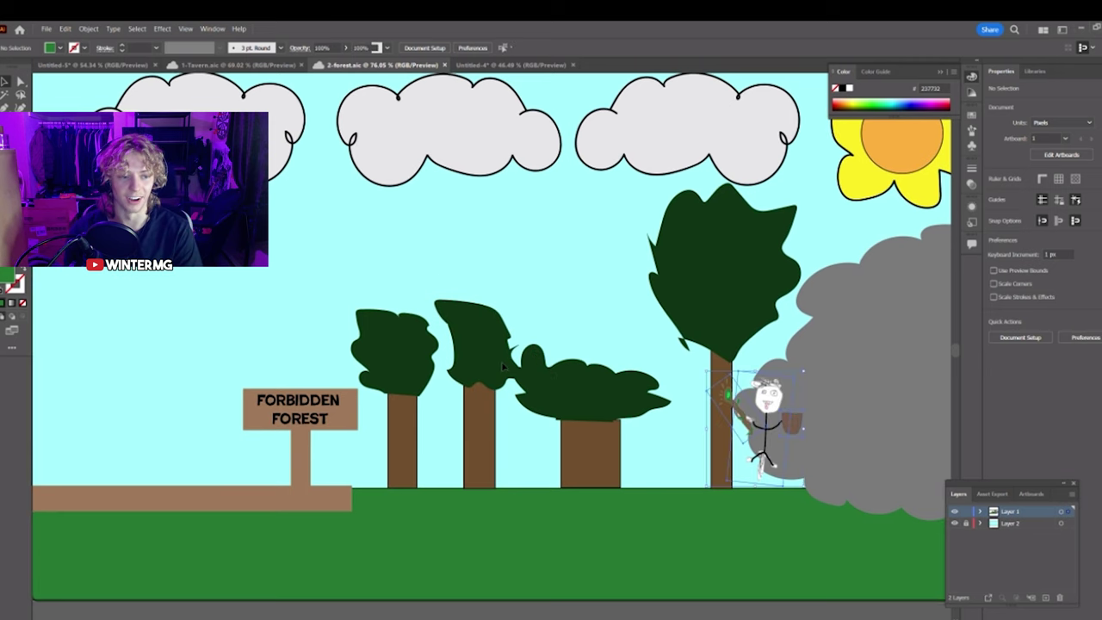
right_click(750, 401)
click(768, 406)
click(482, 65)
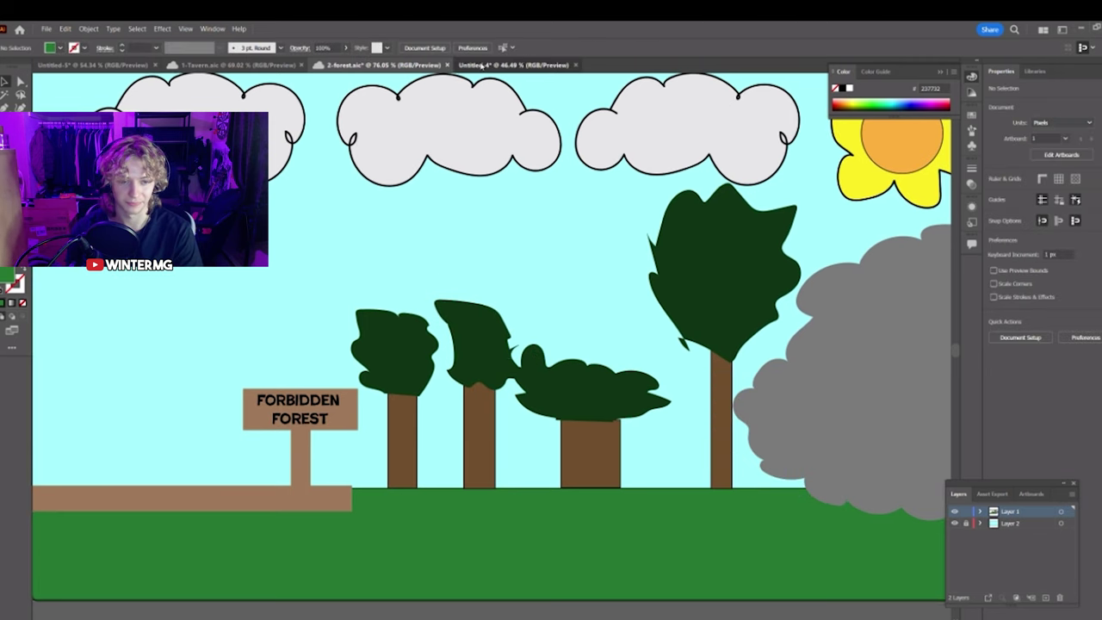
right_click(339, 370)
click(376, 397)
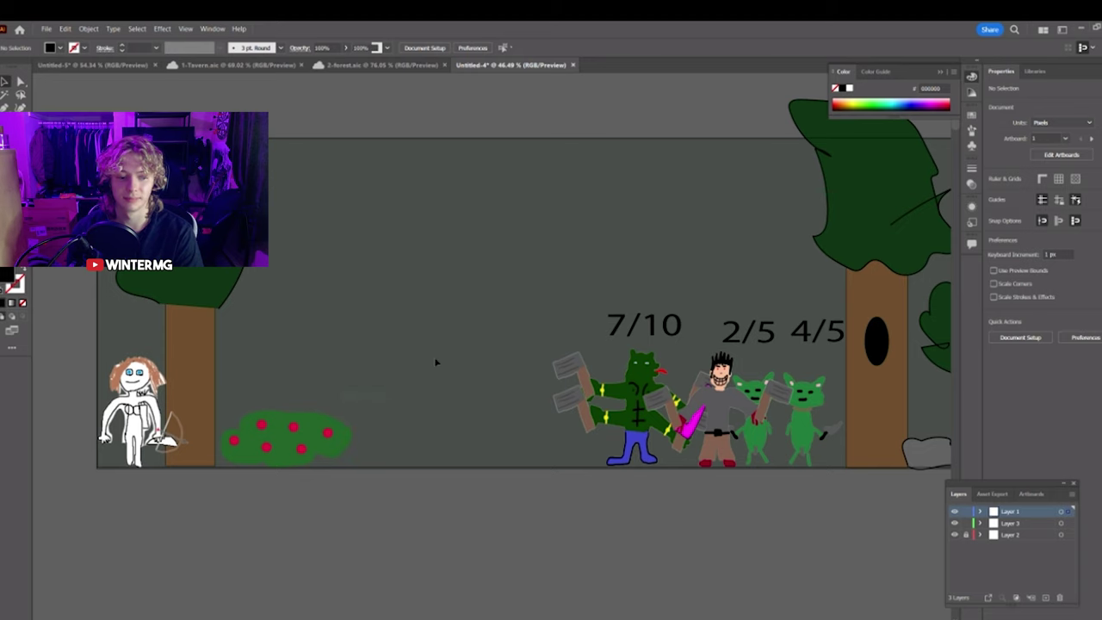
Place the pasted stick figure between the red-haired archer and the berry bush in the goblin scene
drag(508, 346, 233, 338)
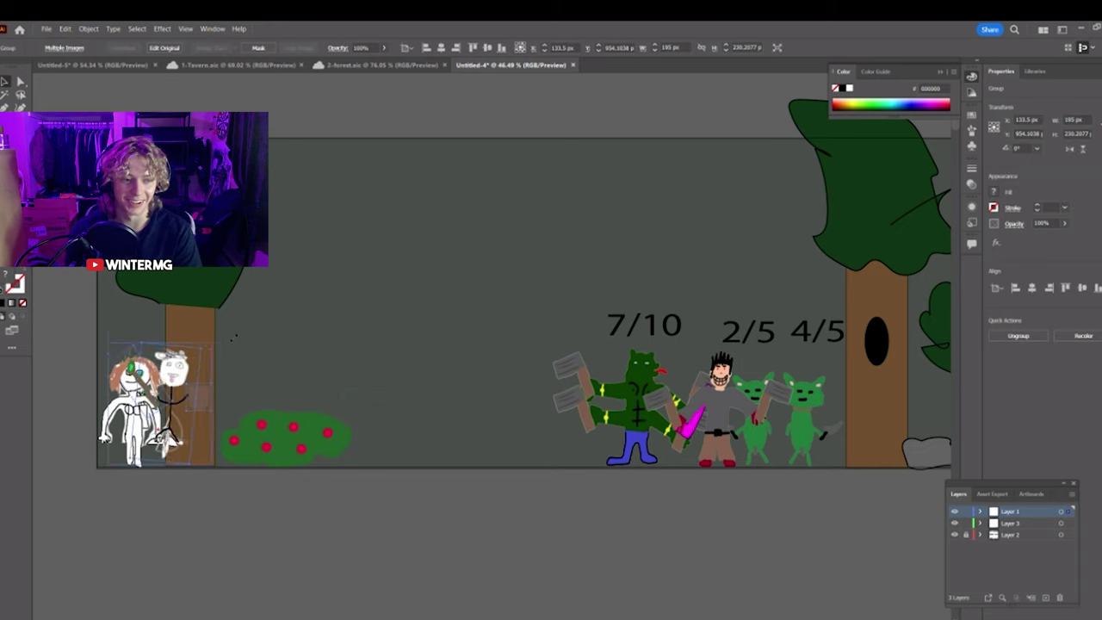
click(232, 336)
drag(166, 375, 201, 375)
click(223, 551)
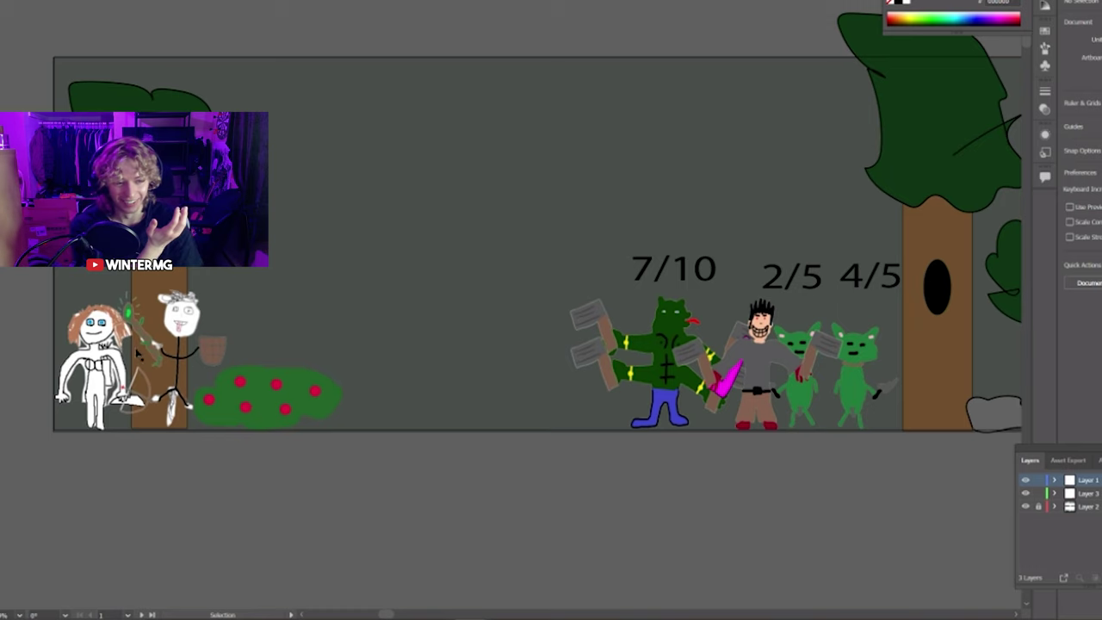
drag(453, 324, 417, 319)
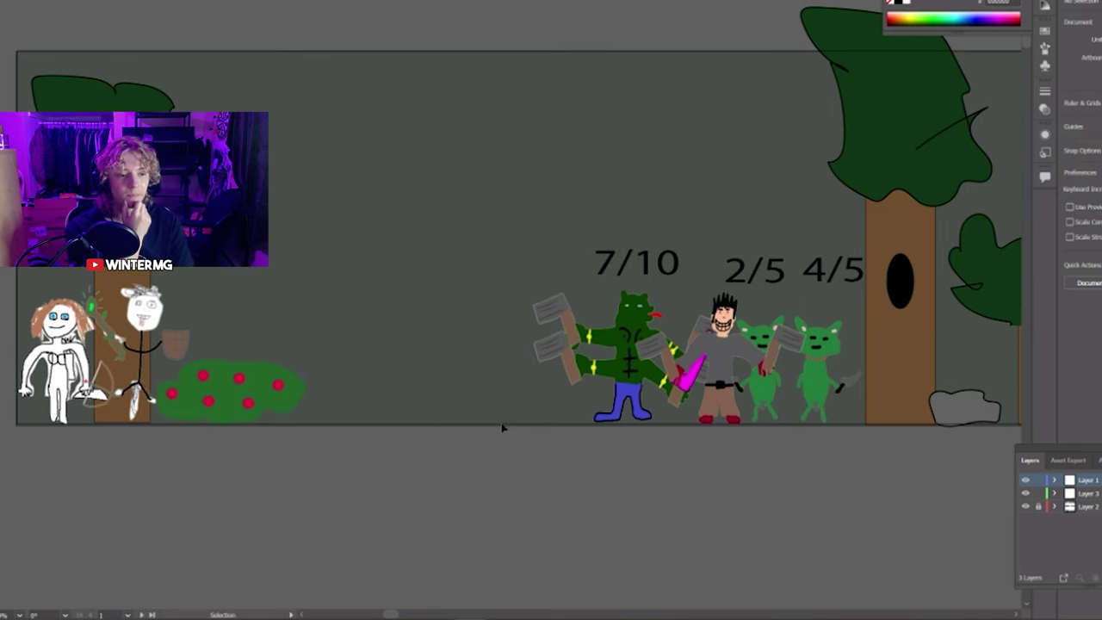
Spin the number wheel for the green four-armed warrior's roll, dismiss the result and return to the goblin scene
drag(503, 428, 448, 442)
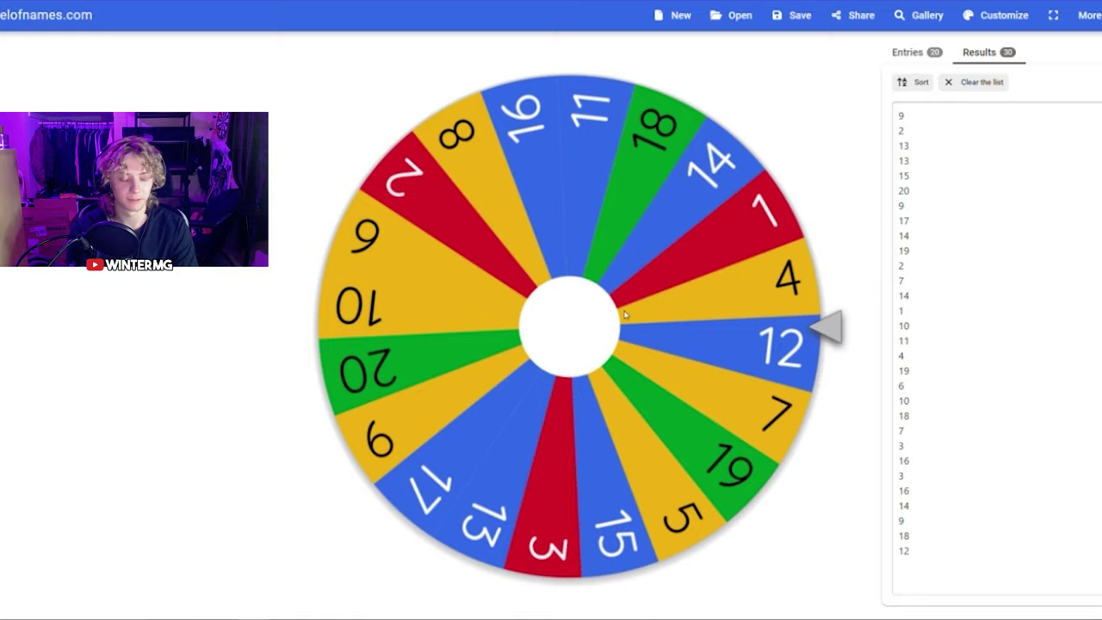
click(561, 288)
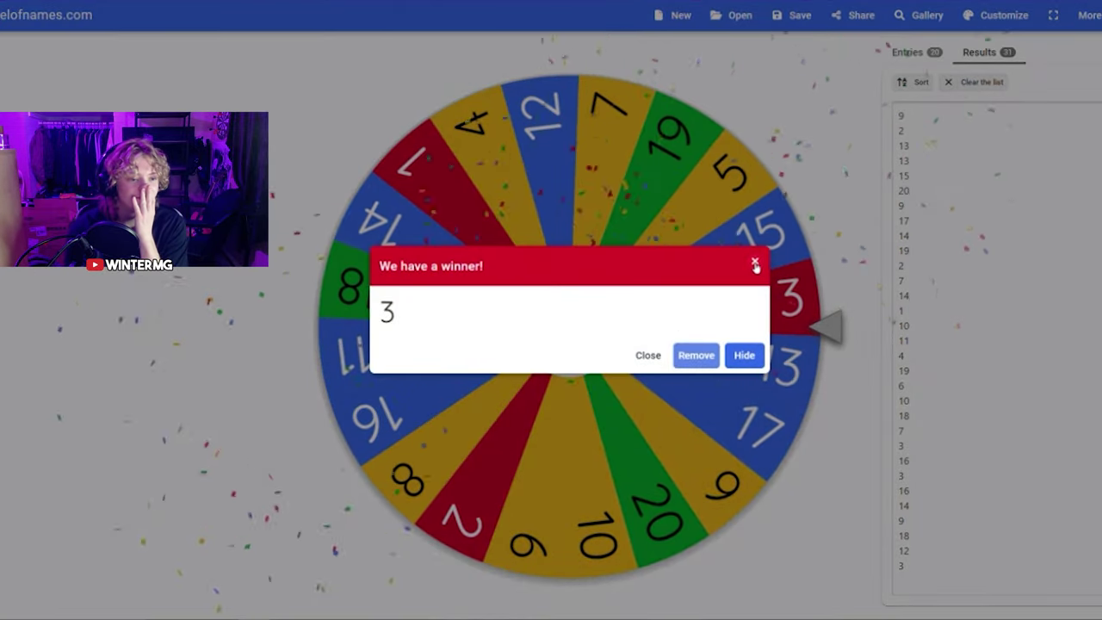
click(756, 262)
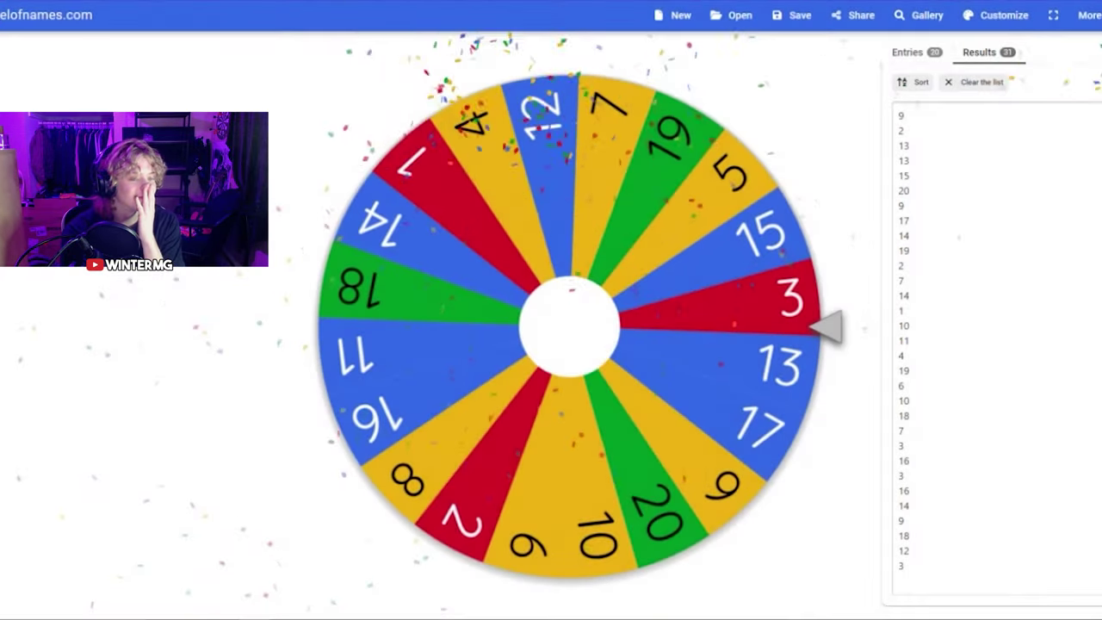
mouse_move(472, 618)
click(515, 583)
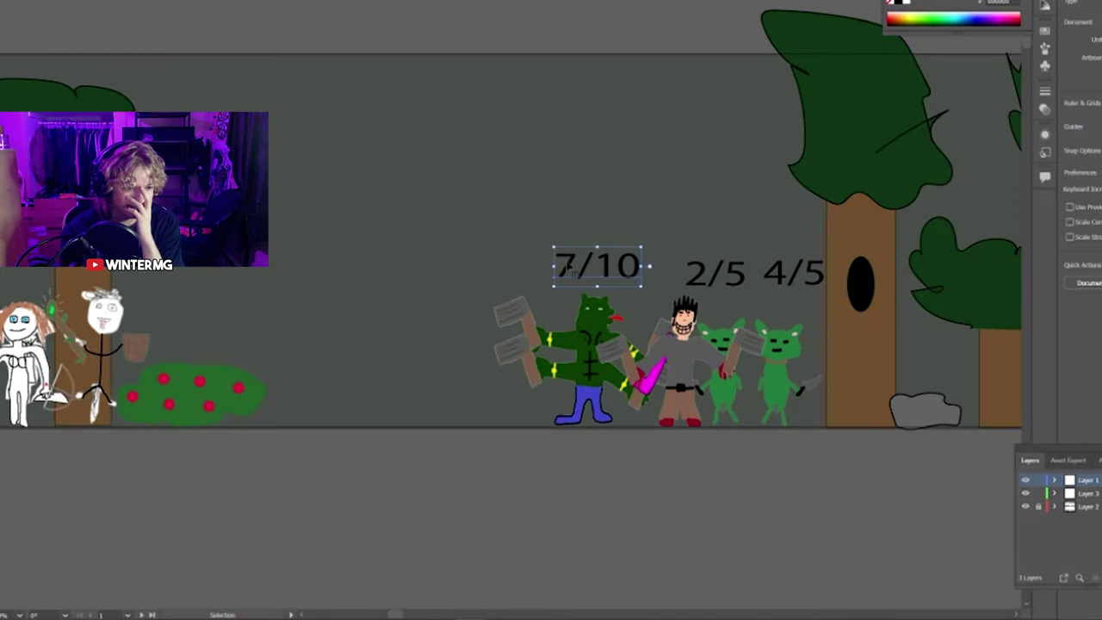
Set the green four-armed warrior's health to 5/10 on both its scene label and the character sheet, and return to Untitled-4
double_click(569, 268)
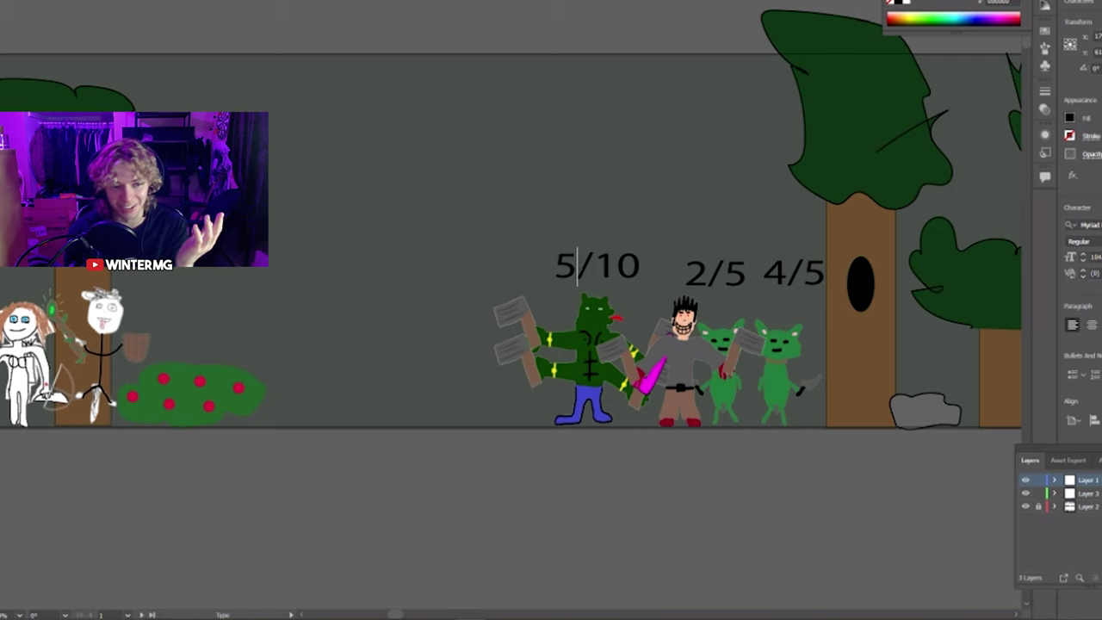
click(472, 499)
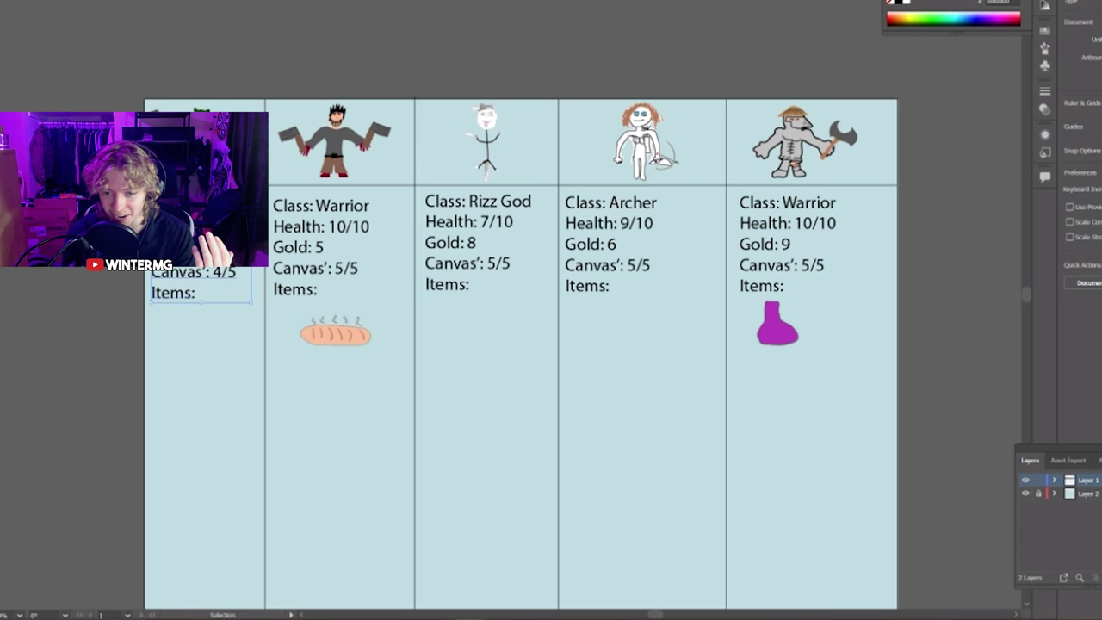
double_click(218, 273)
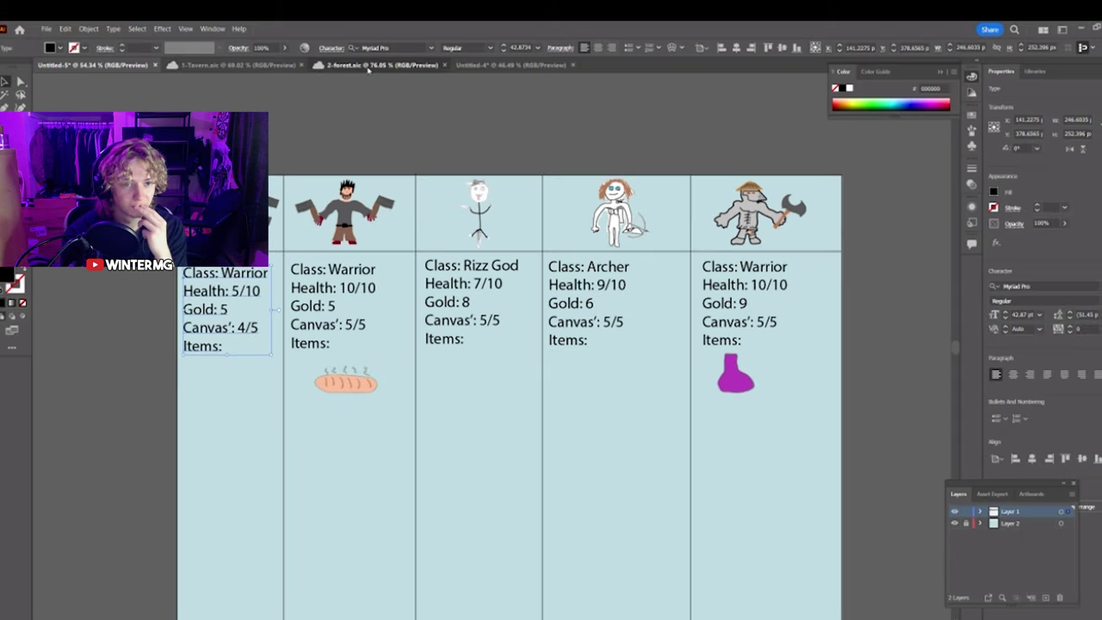
click(379, 65)
click(475, 66)
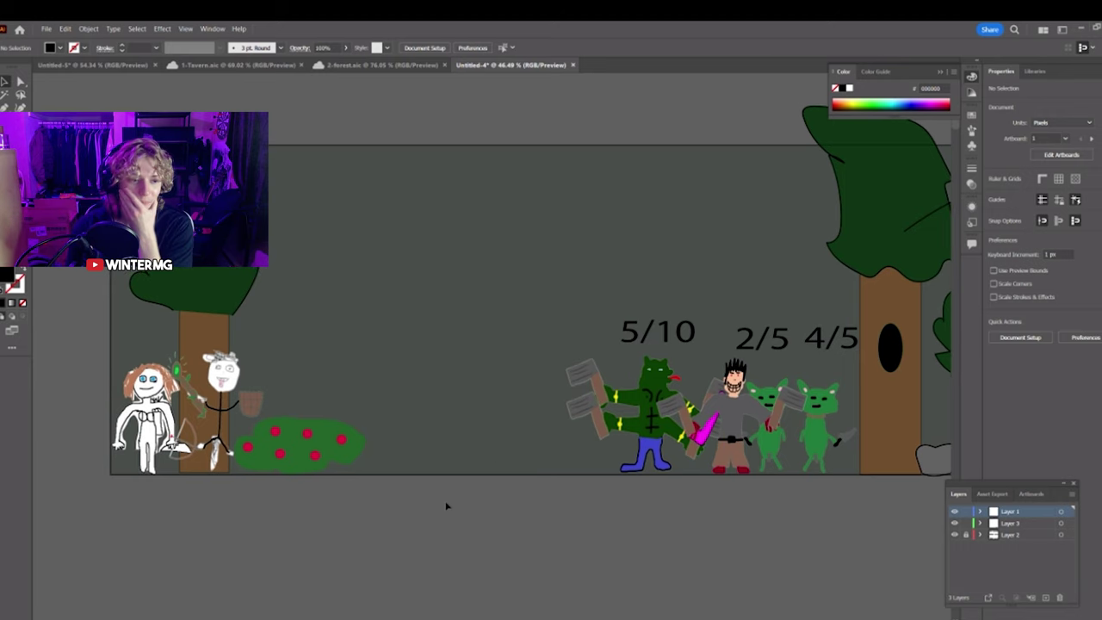
Space the green warrior with its health label and the black-haired warrior farther away from the two small goblins
drag(486, 507, 479, 503)
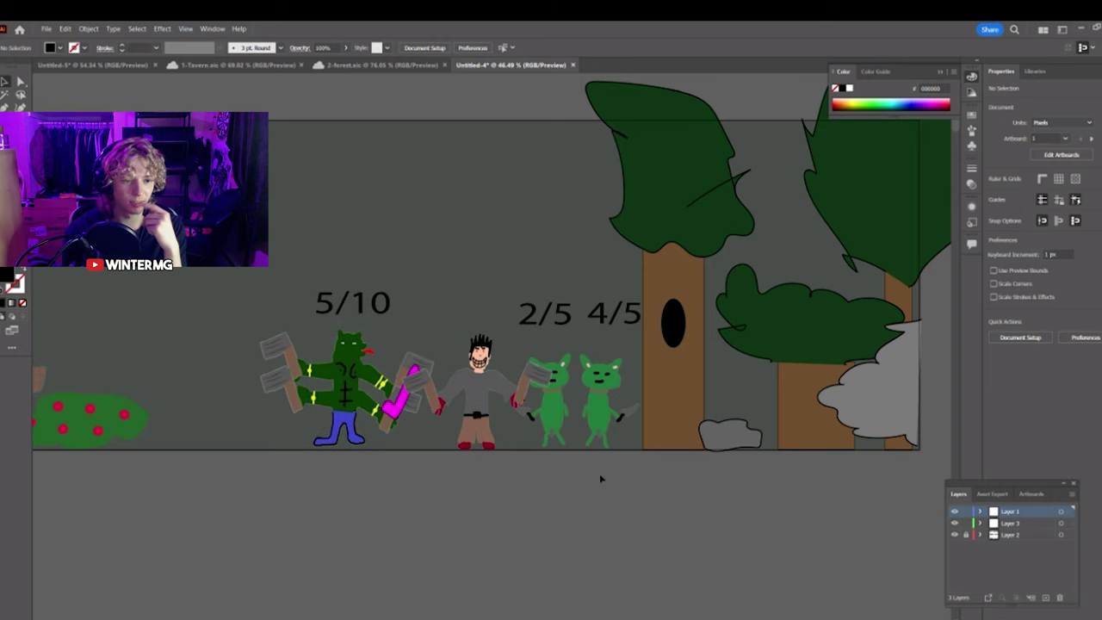
drag(599, 465, 623, 453)
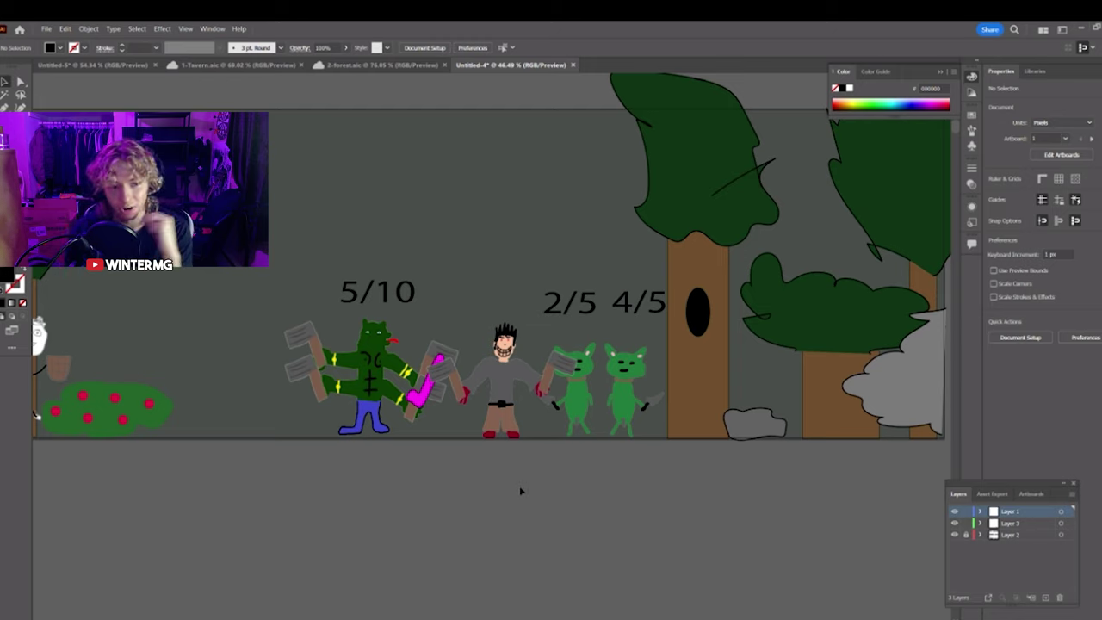
drag(381, 387, 365, 390)
click(376, 293)
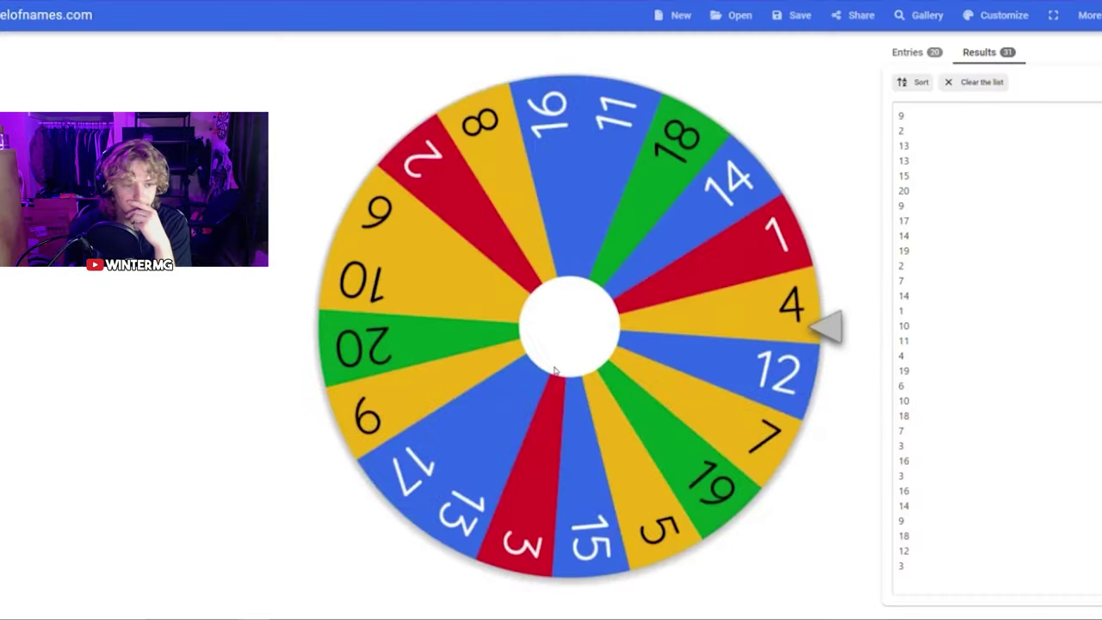
Spin the wheel for another roll, dismiss the result and set the green warrior's health label to 4/10
click(555, 371)
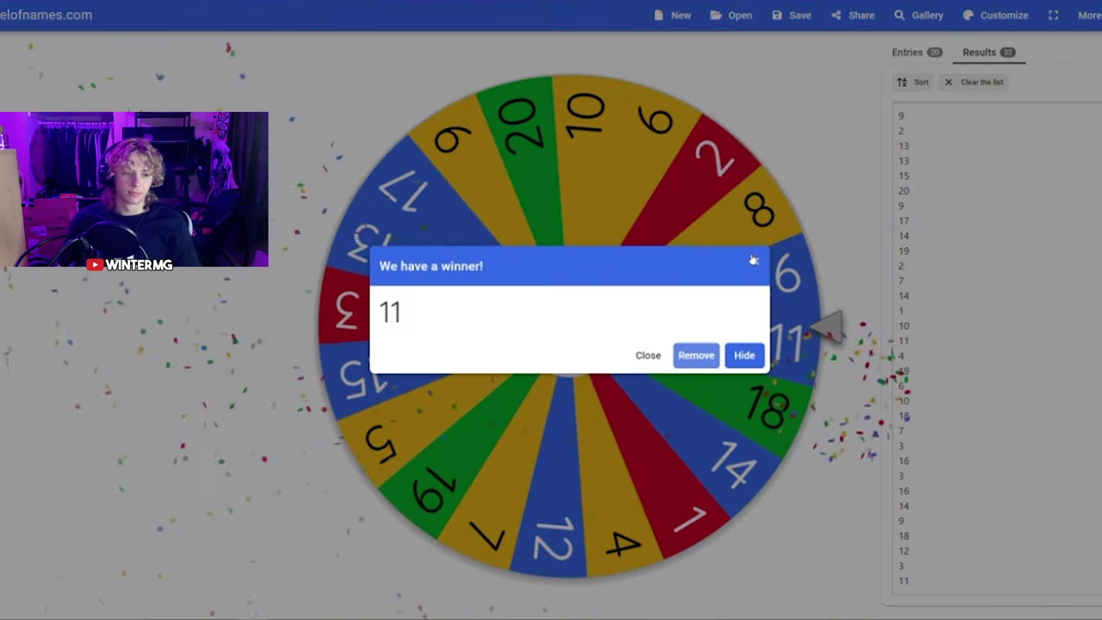
click(754, 260)
click(622, 298)
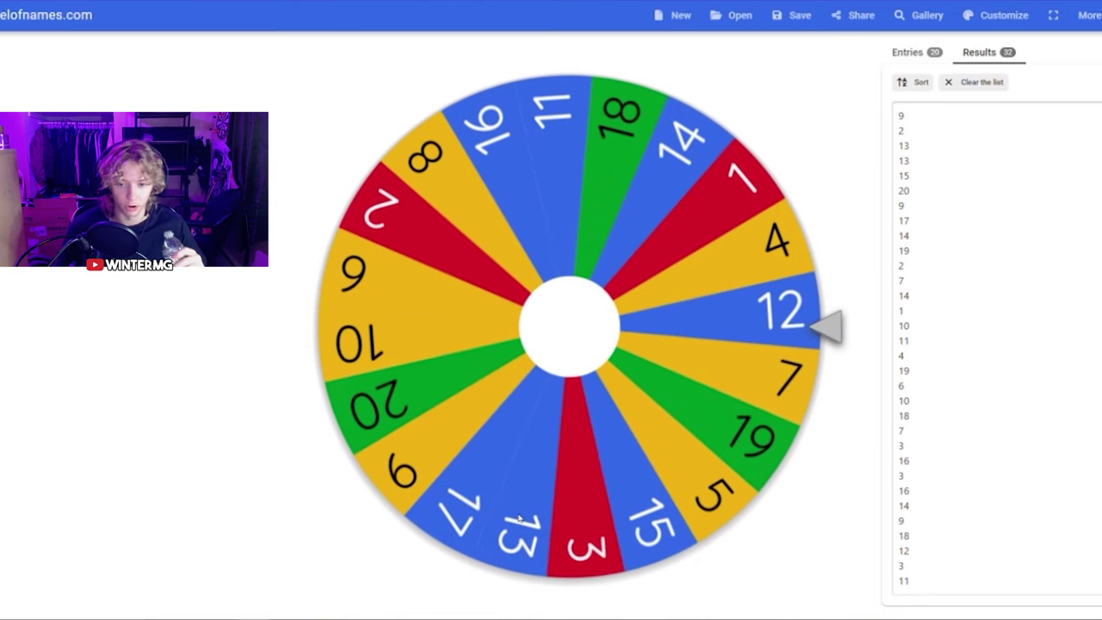
click(576, 532)
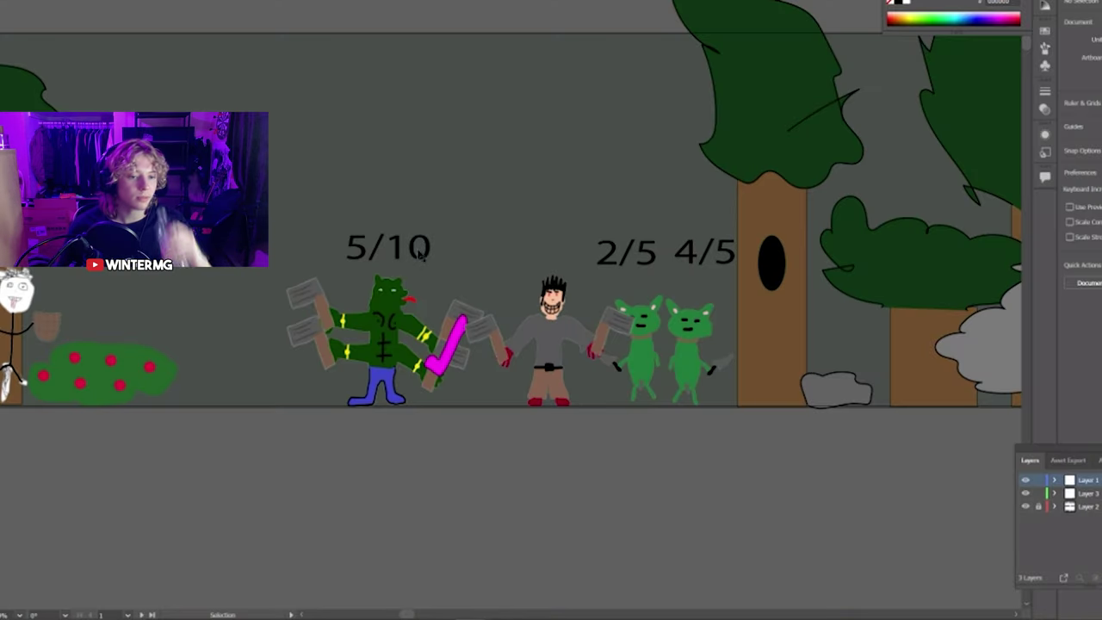
click(368, 248)
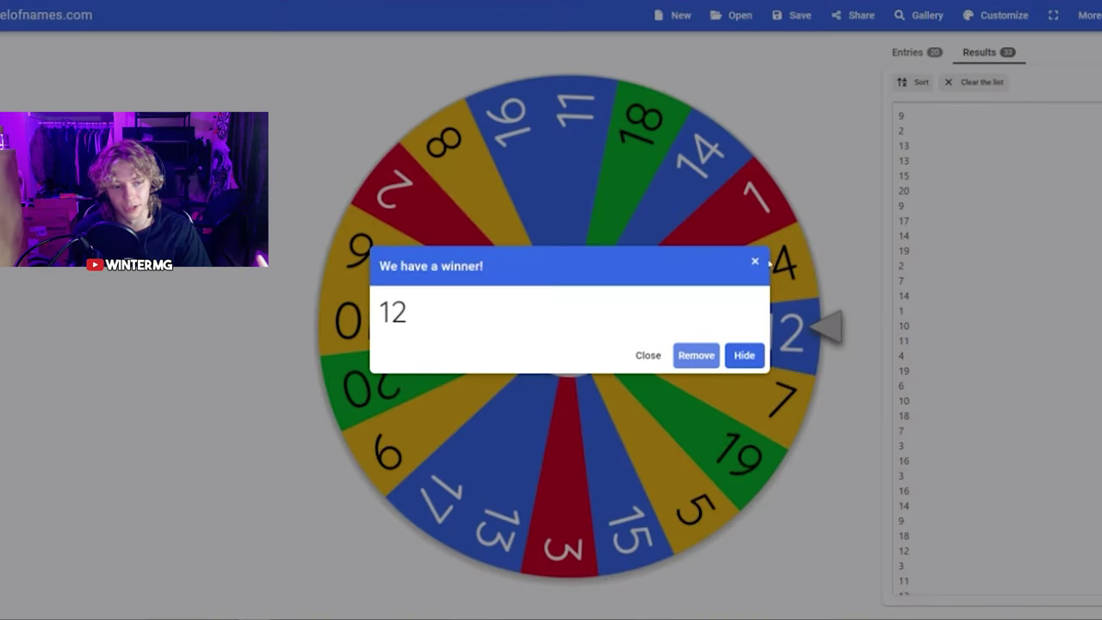
Clear the latest roll, spin the wheel again and set the nearer small goblin's health label to 1/5
click(755, 263)
click(564, 278)
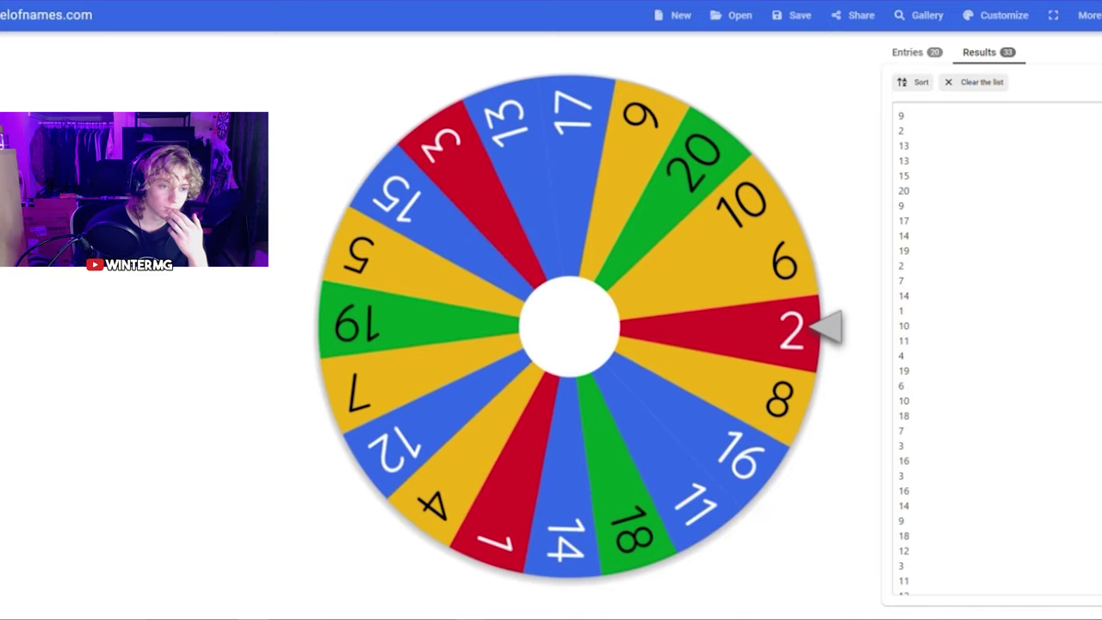
mouse_move(502, 610)
click(756, 264)
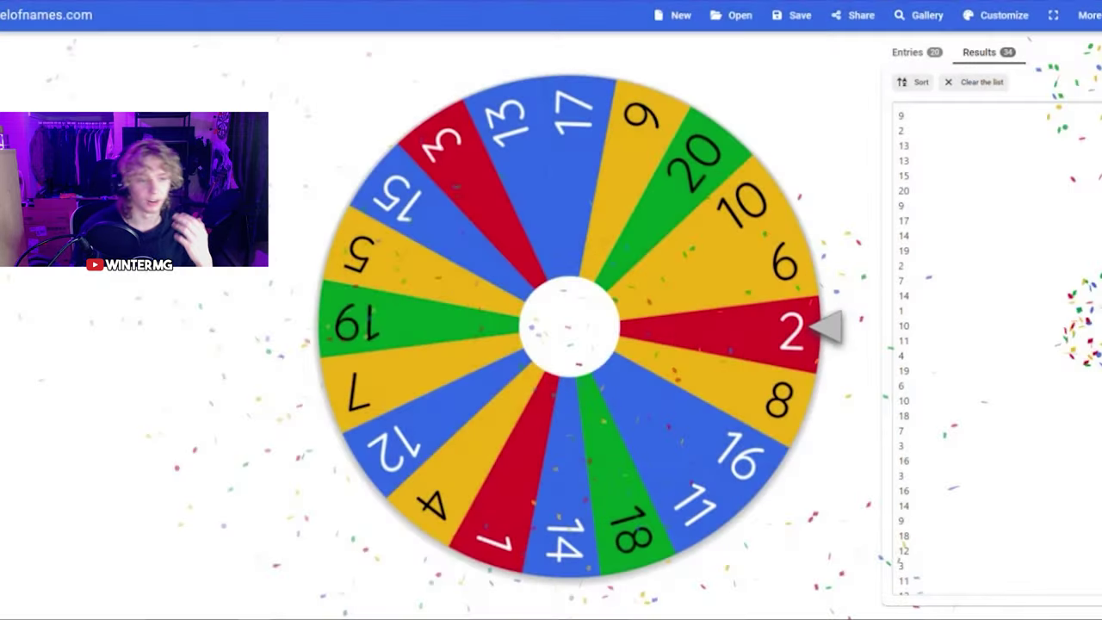
click(529, 589)
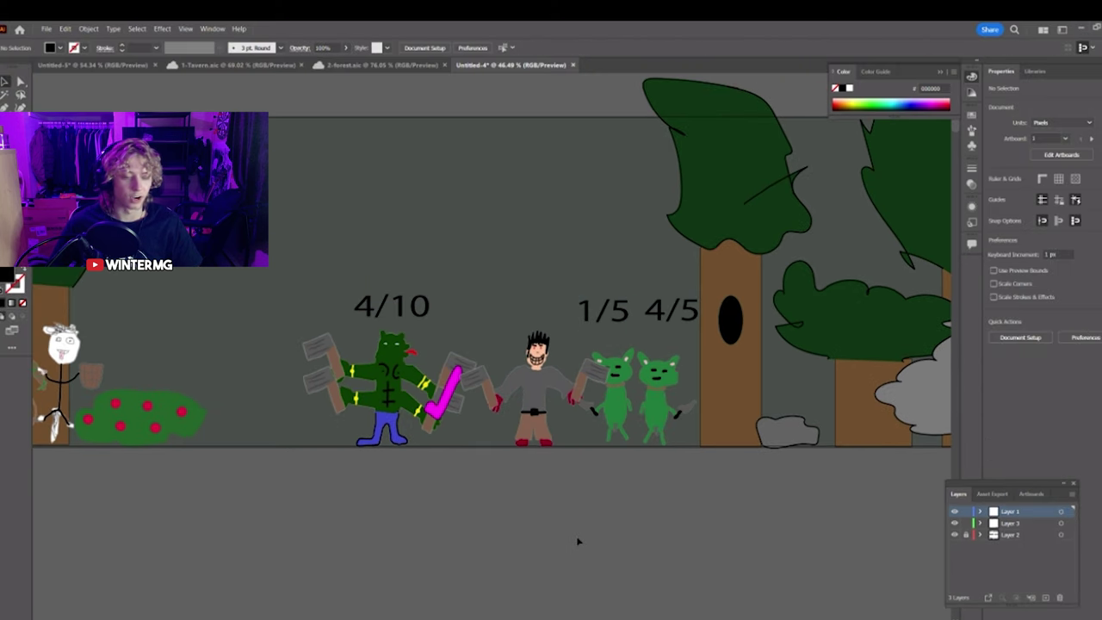
drag(569, 536, 501, 569)
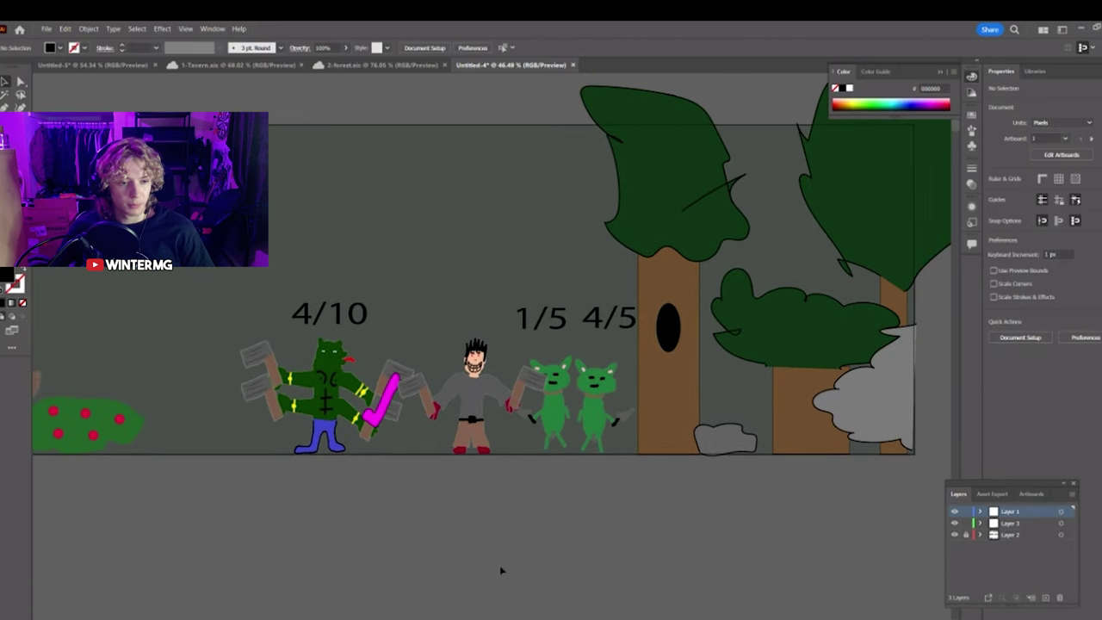
scroll(508, 569, right, 1)
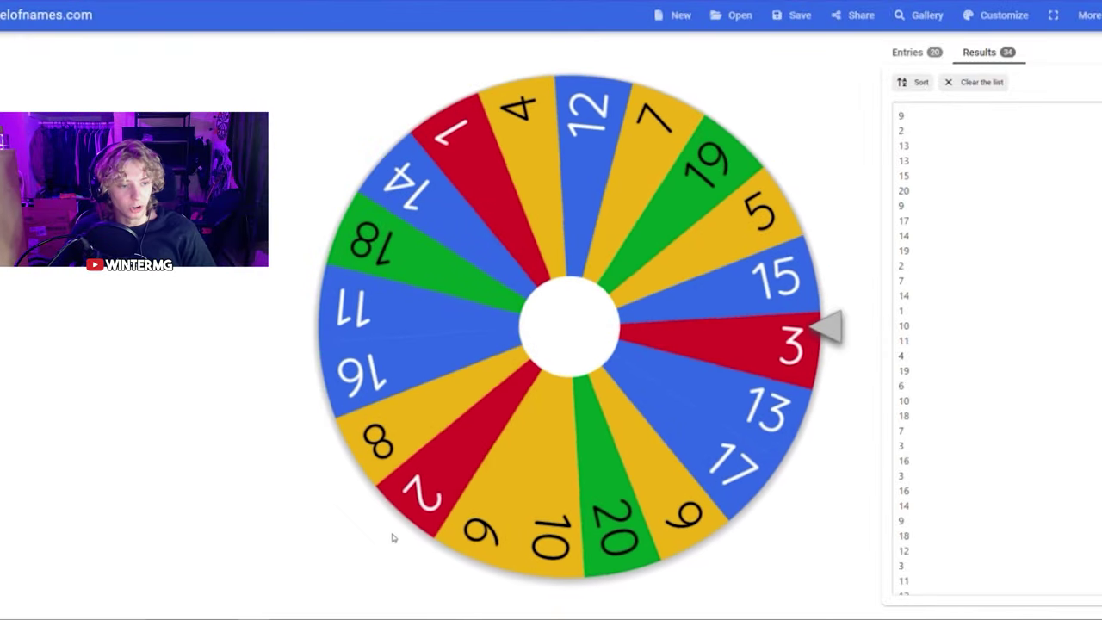
Delete the nearer small goblin and its 1/5 health label from the goblin scene
mouse_move(471, 618)
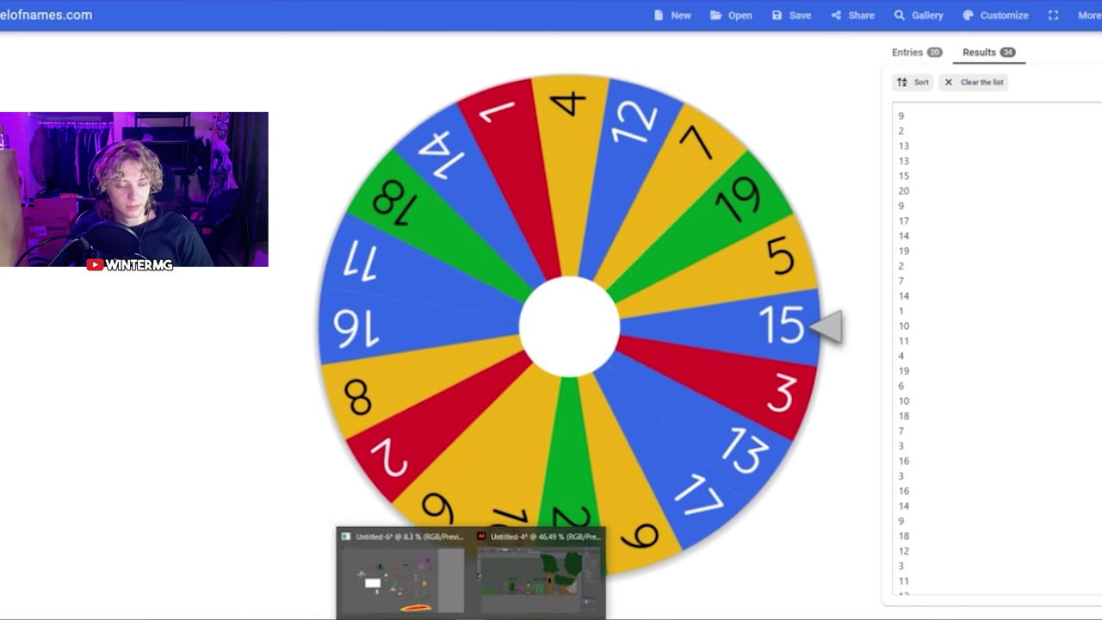
click(538, 573)
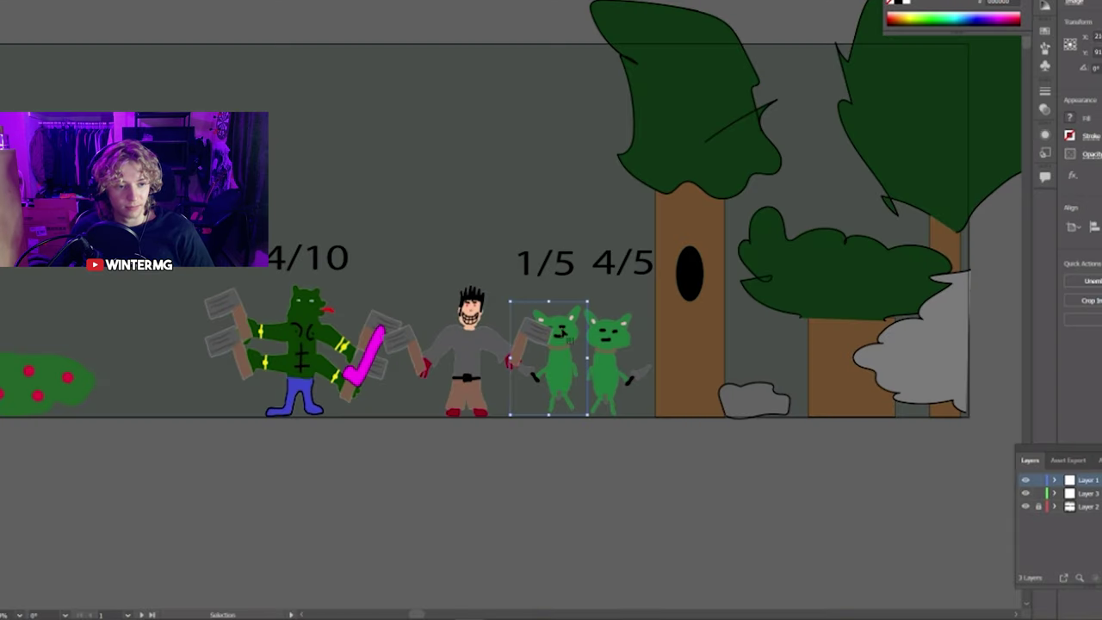
key(Delete)
click(546, 263)
key(Delete)
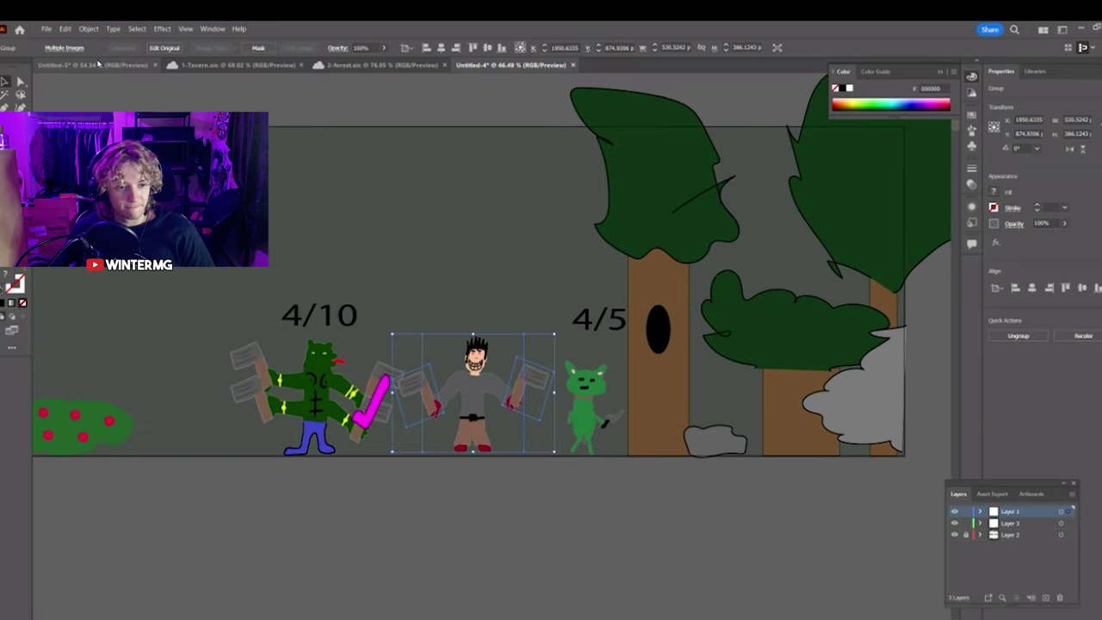
Open the black-haired warrior's Gold value for editing in the character sheet
key(ctrl+Tab)
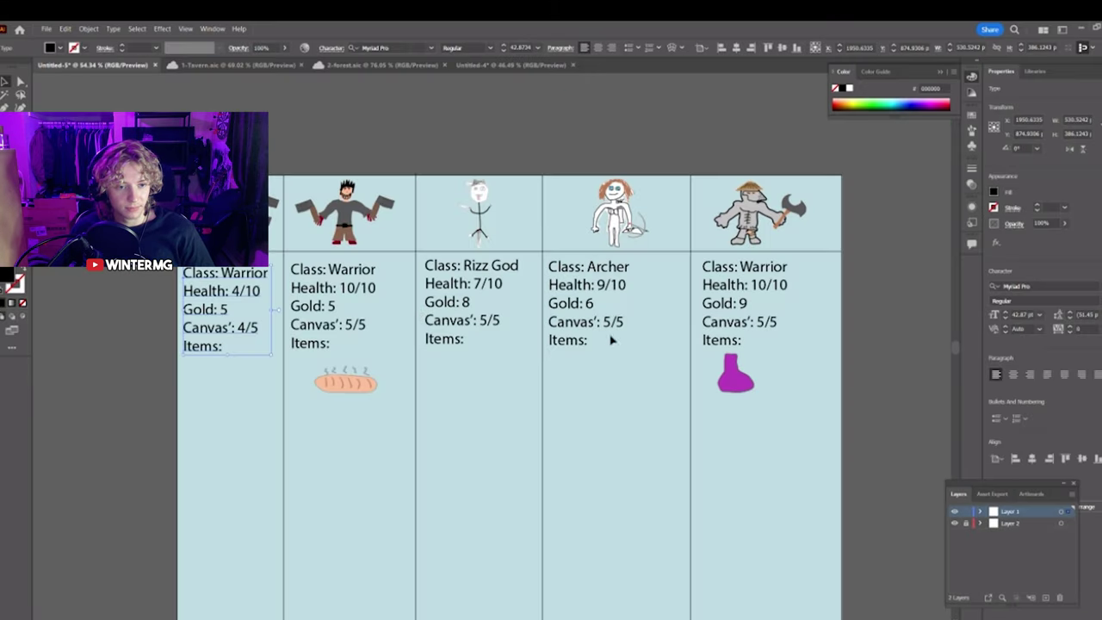
click(720, 320)
click(336, 299)
click(334, 304)
double_click(335, 307)
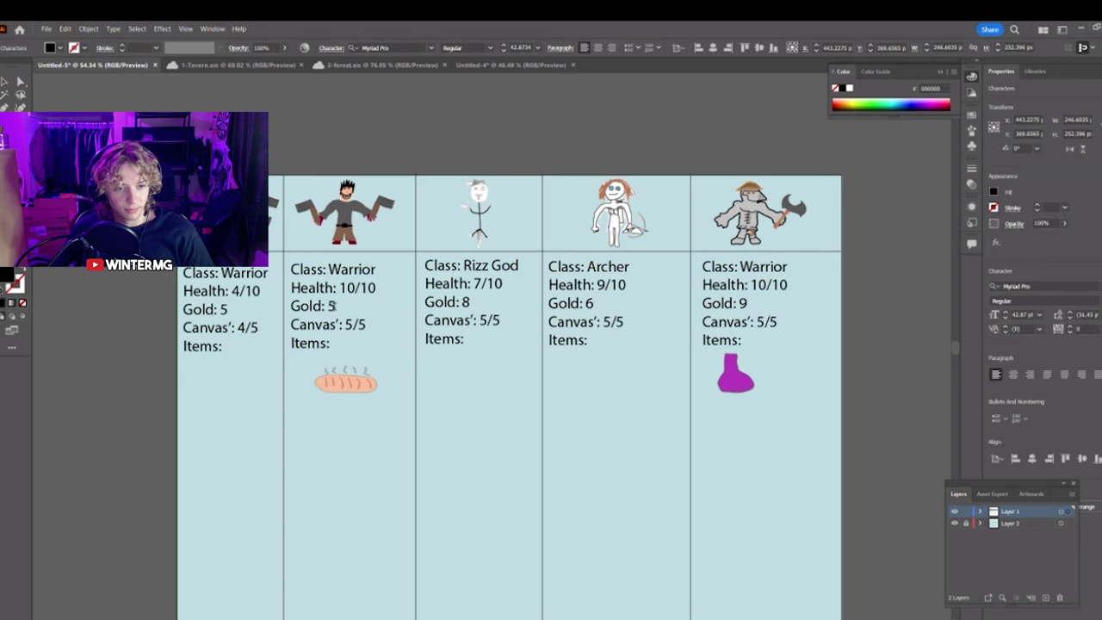
Switch to the 1-Tavern scene and shift the straw-hatted warrior slightly away from the first table
key(ctrl+Tab)
drag(395, 438, 383, 404)
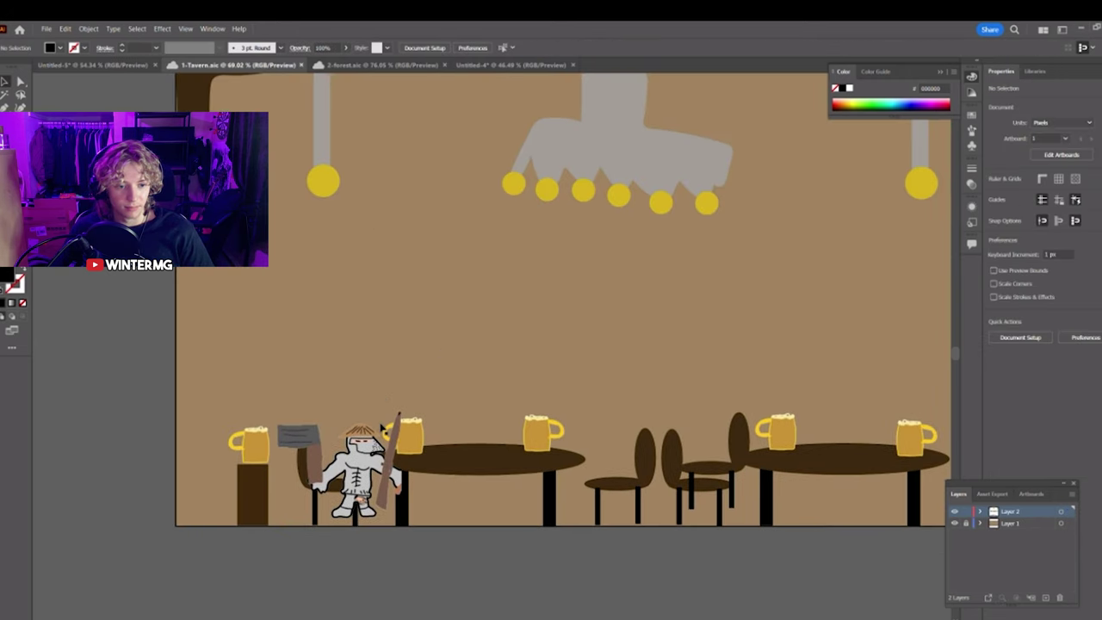
mouse_move(359, 476)
mouse_down()
mouse_move(349, 454)
mouse_move(347, 483)
mouse_up()
click(458, 576)
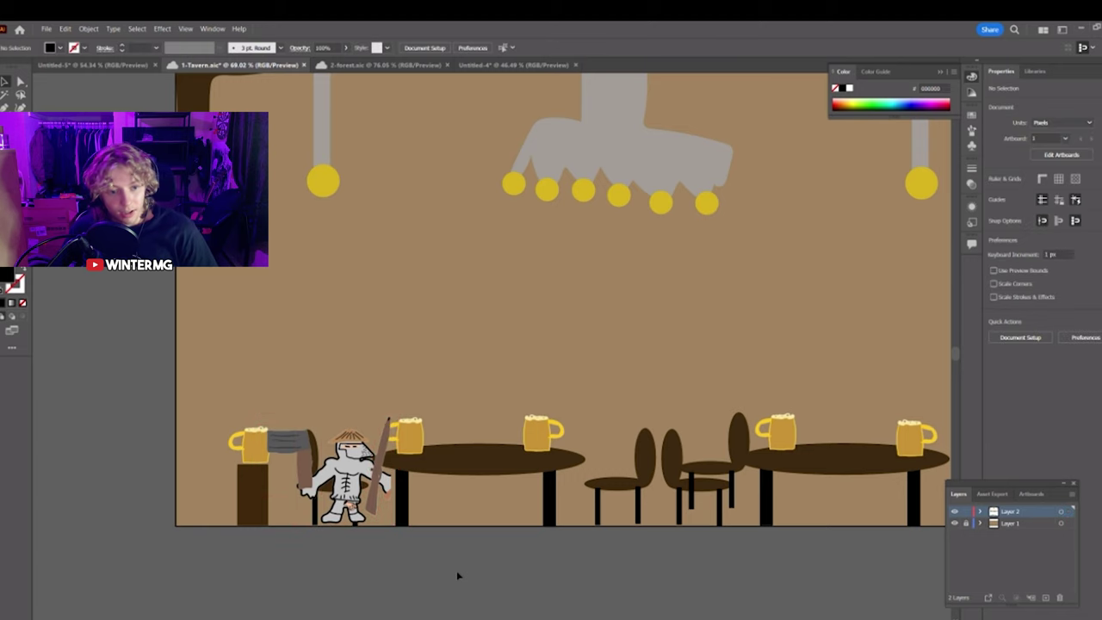
Move the extra chair between the two tavern tables to the far side of the second table
scroll(444, 603, right, 3)
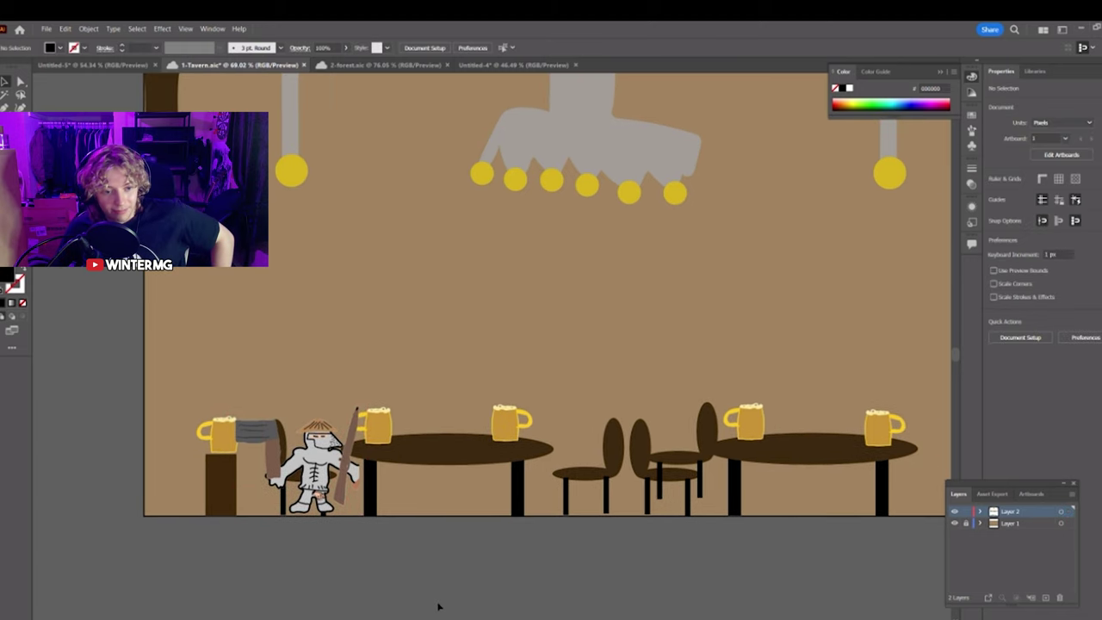
drag(627, 452, 871, 454)
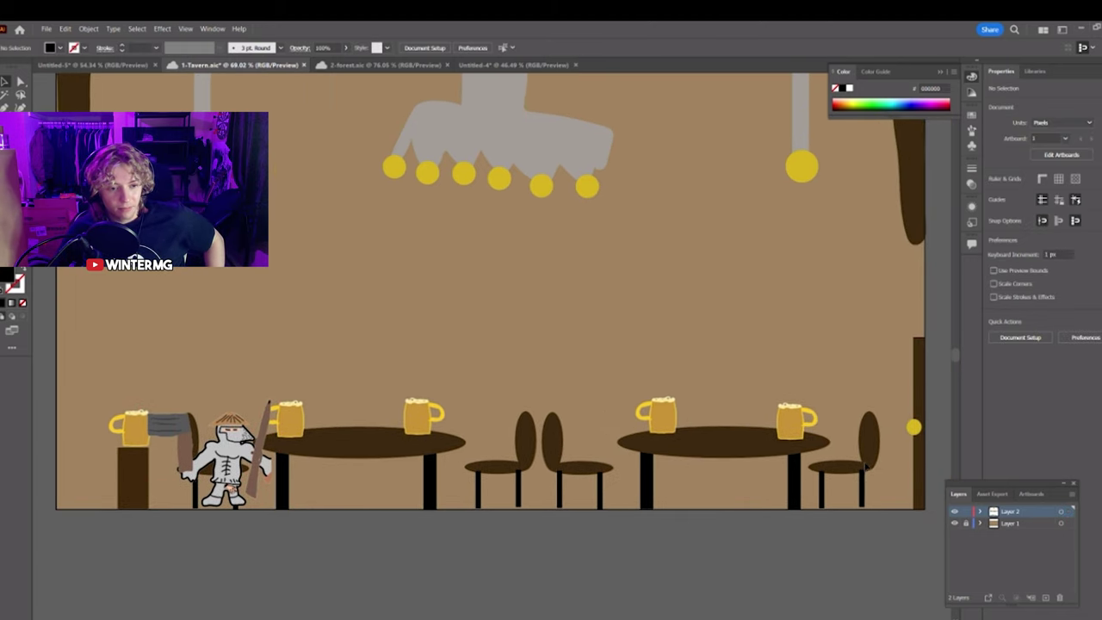
click(504, 588)
scroll(456, 586, left, 2)
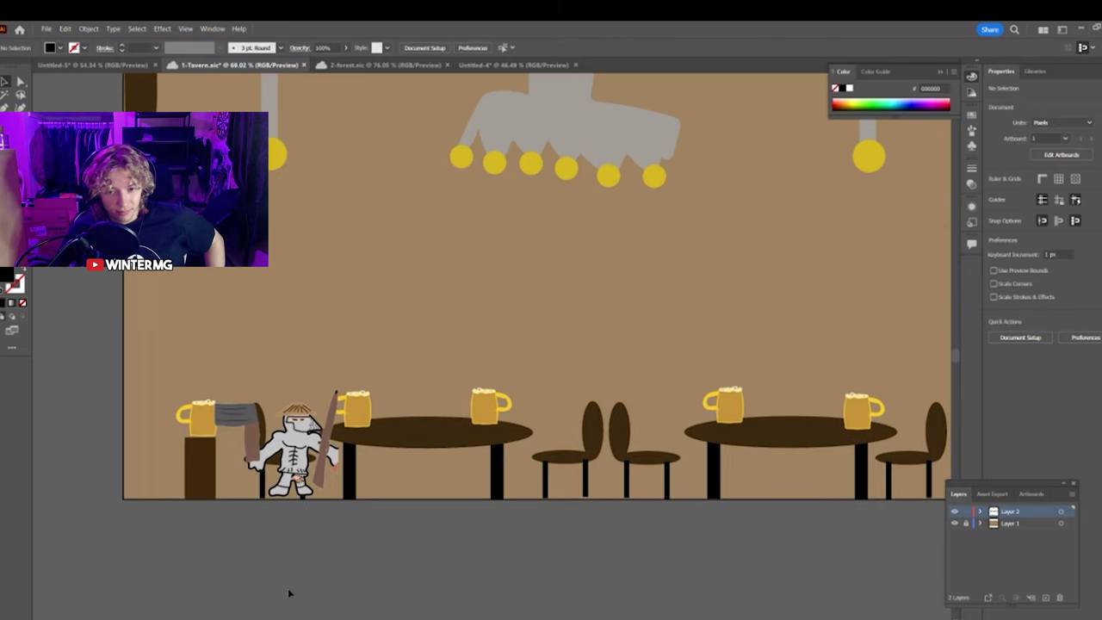
scroll(318, 588, up, 1)
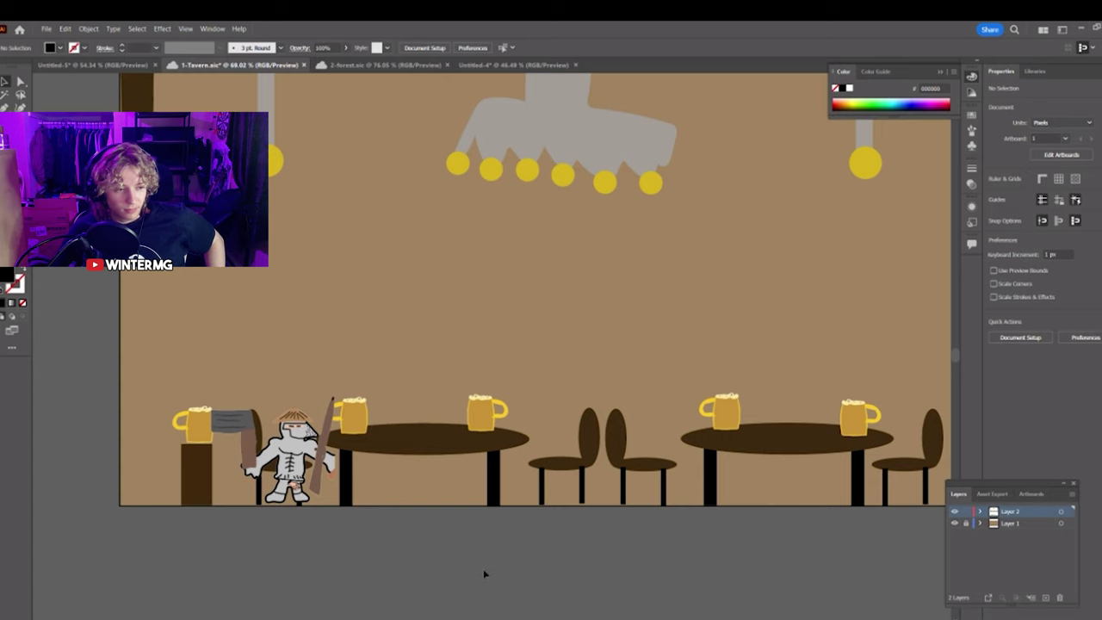
scroll(384, 580, right, 1)
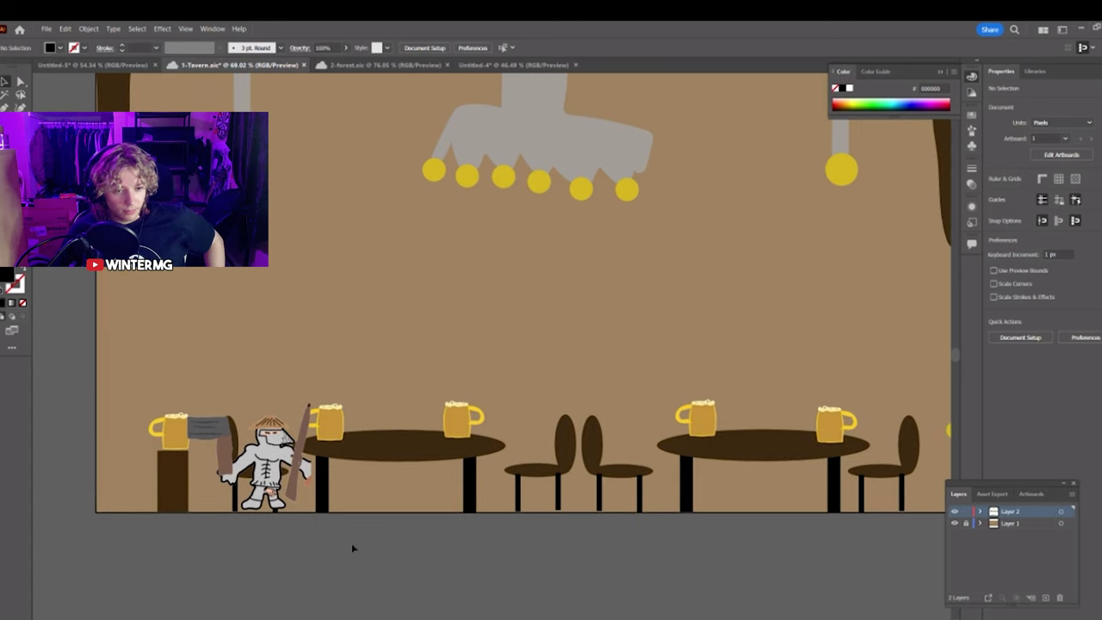
Move the straw-hatted warrior across the tavern to the chairs between the two tables
drag(358, 553, 294, 556)
drag(203, 464, 813, 438)
drag(813, 437, 575, 476)
right_click(581, 469)
click(603, 261)
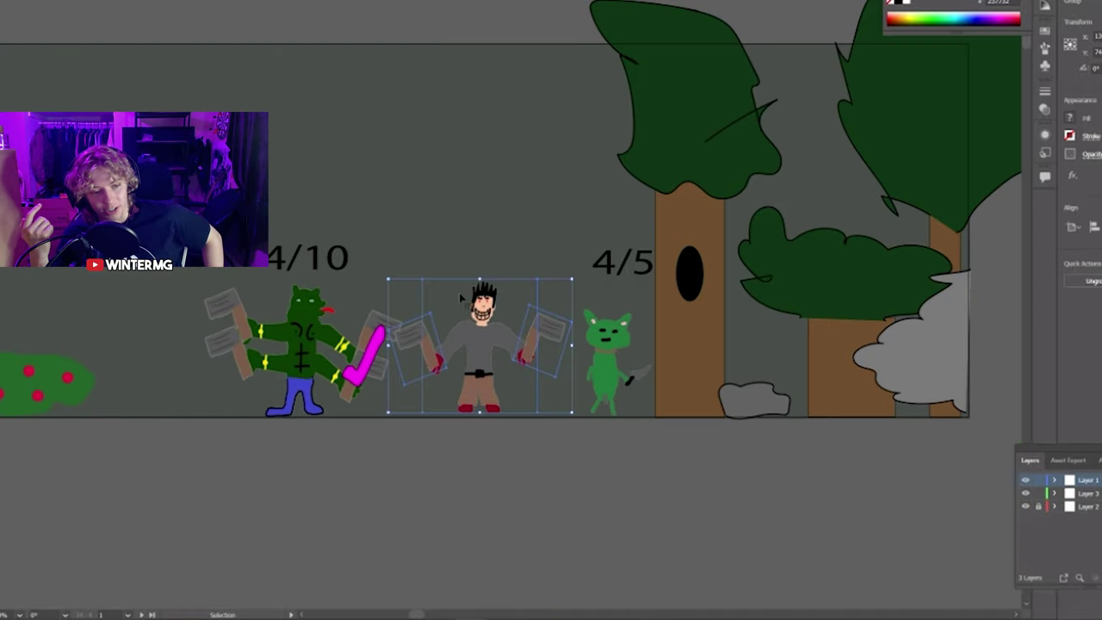
Return to the goblin scene and deselect the black-haired warrior
click(322, 513)
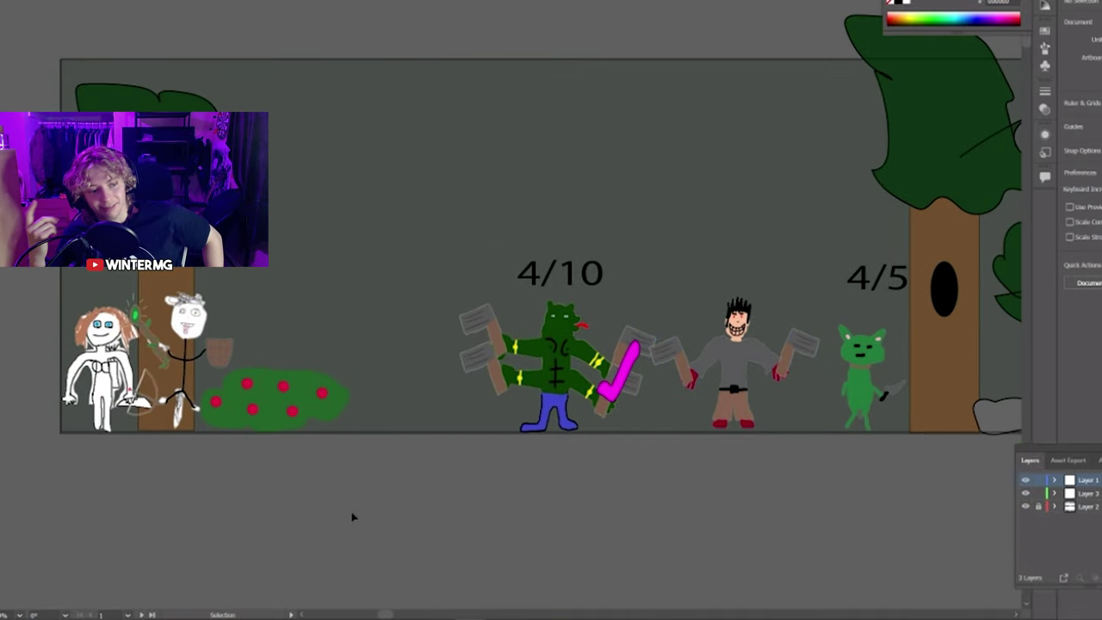
drag(376, 507, 402, 510)
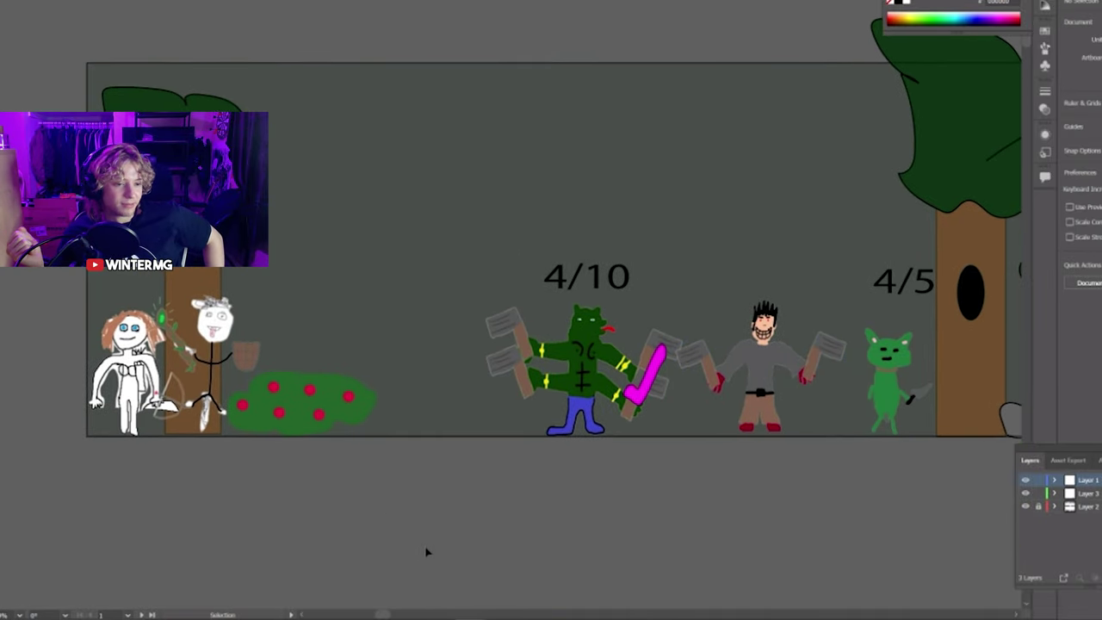
Dismiss the wheel result, roll the number wheel again and return to the goblin scene
scroll(457, 523, right, 2)
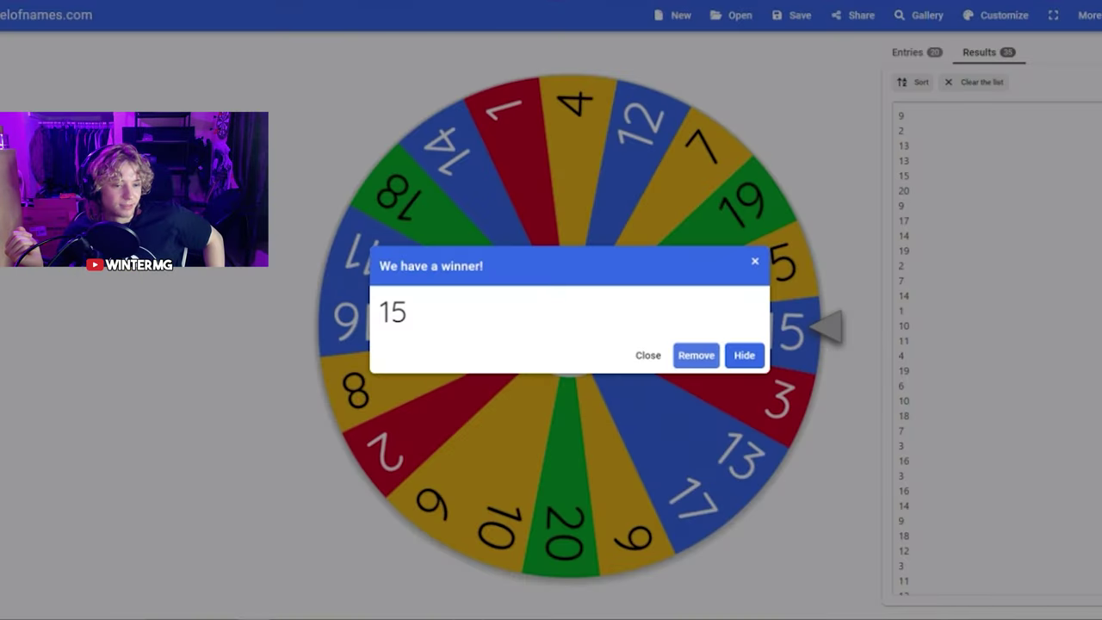
click(763, 261)
click(652, 315)
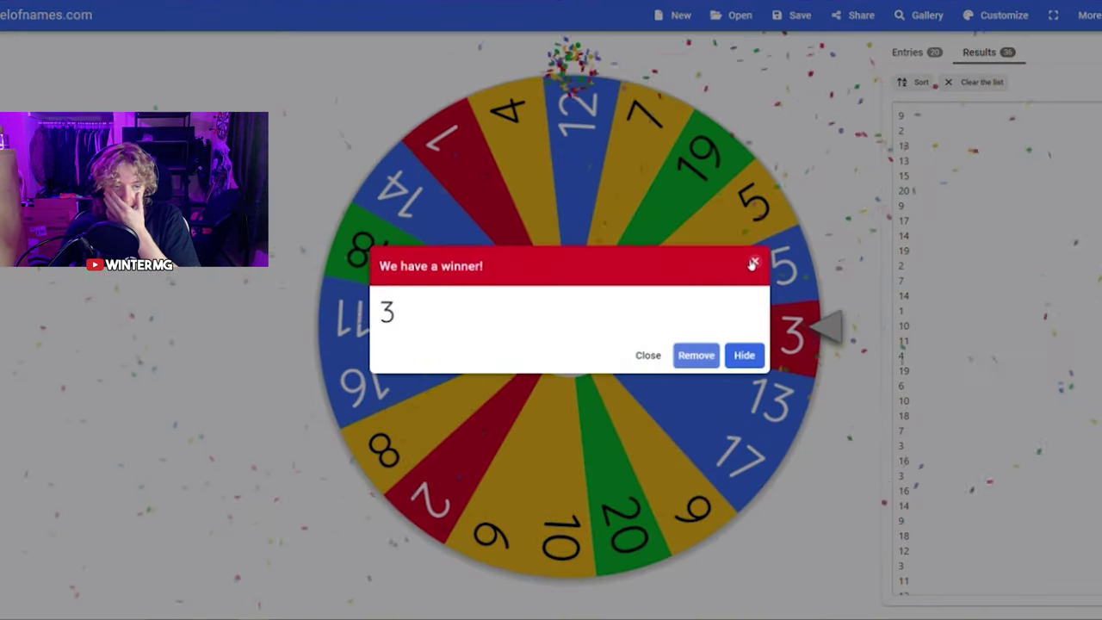
click(753, 263)
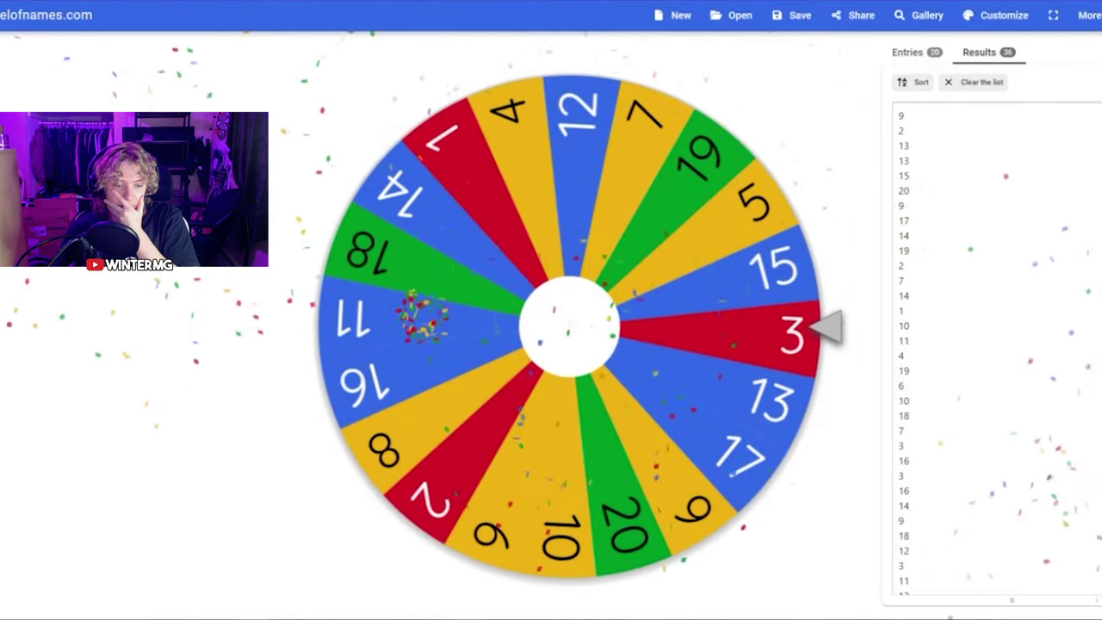
click(505, 592)
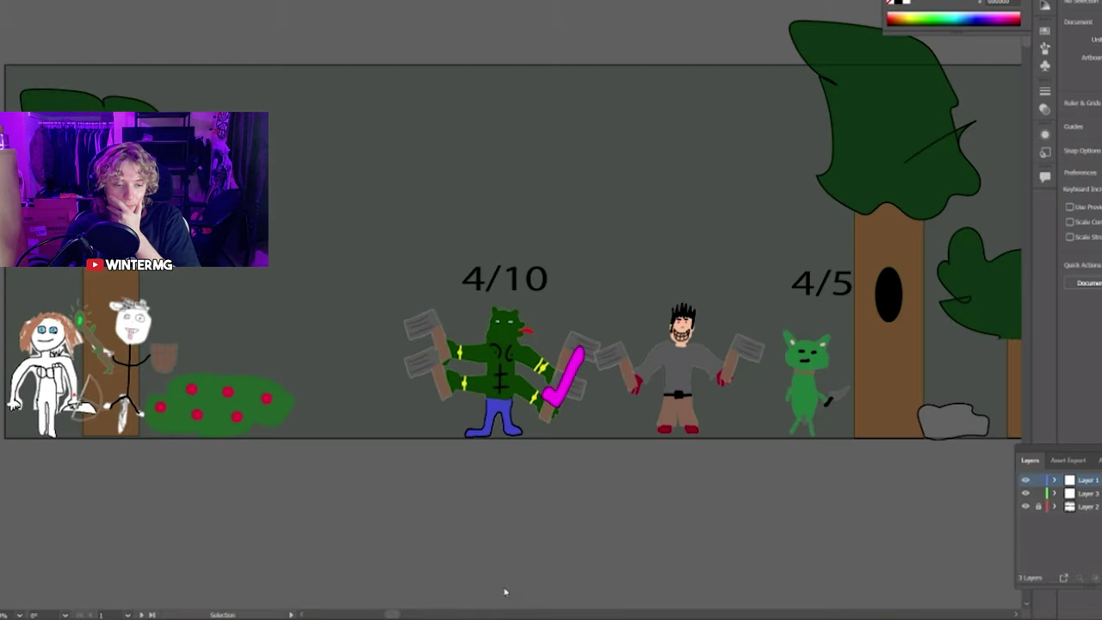
Move the white-faced staff bearer away from the tree trunk so he stands in front of the berry bush
click(100, 343)
drag(131, 334, 197, 334)
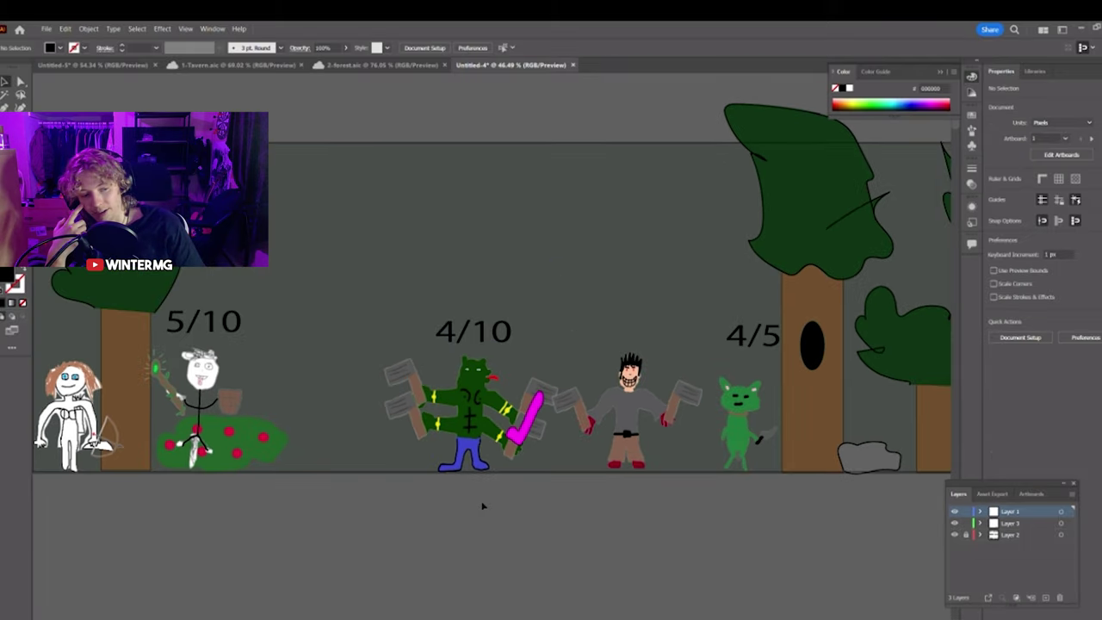
drag(484, 505, 508, 498)
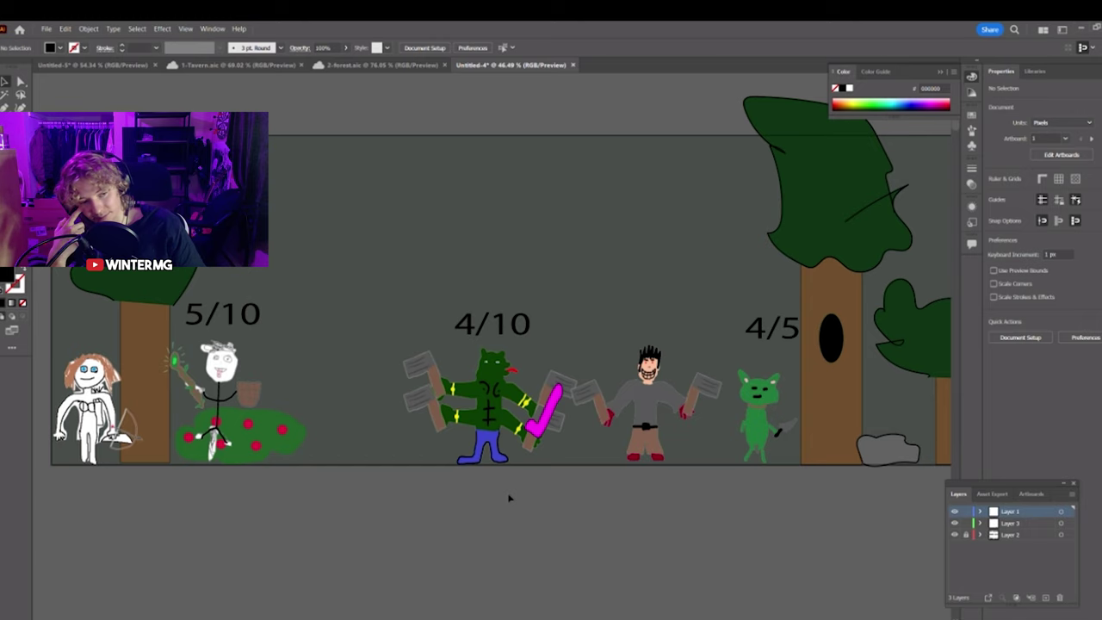
drag(597, 520, 671, 512)
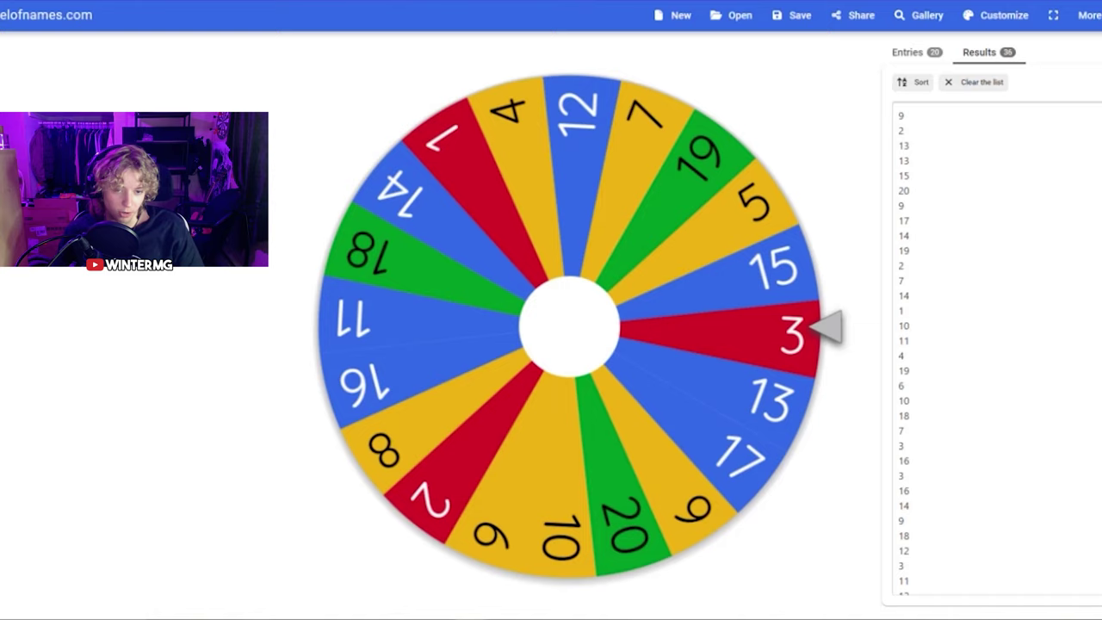
Roll the wheel for the attack and set the green goblin's health label to 3/5
click(514, 388)
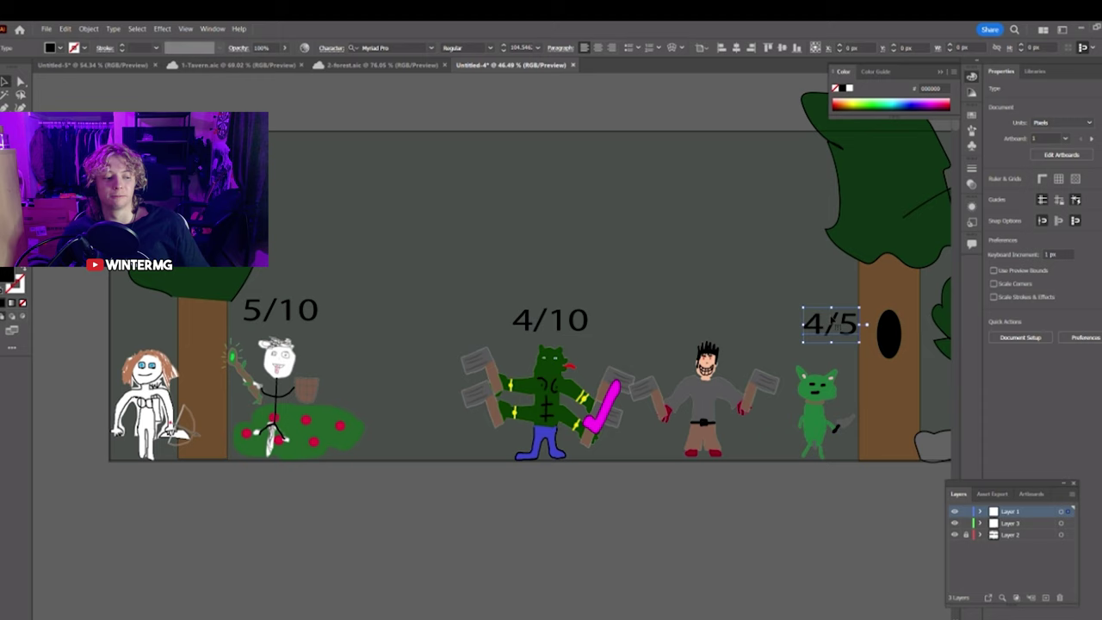
double_click(828, 321)
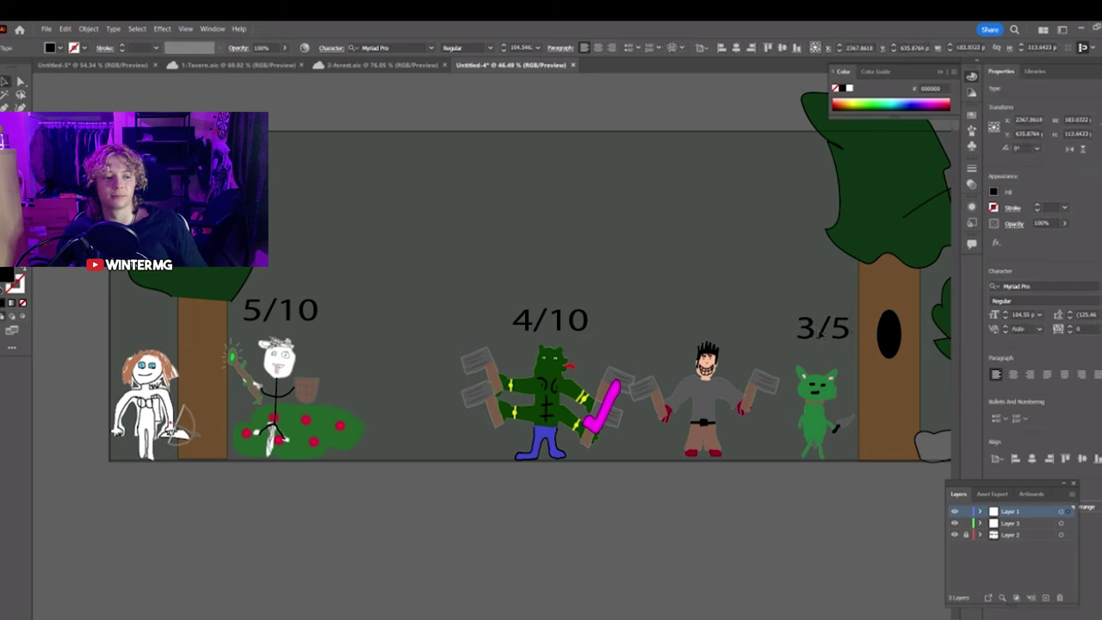
click(626, 514)
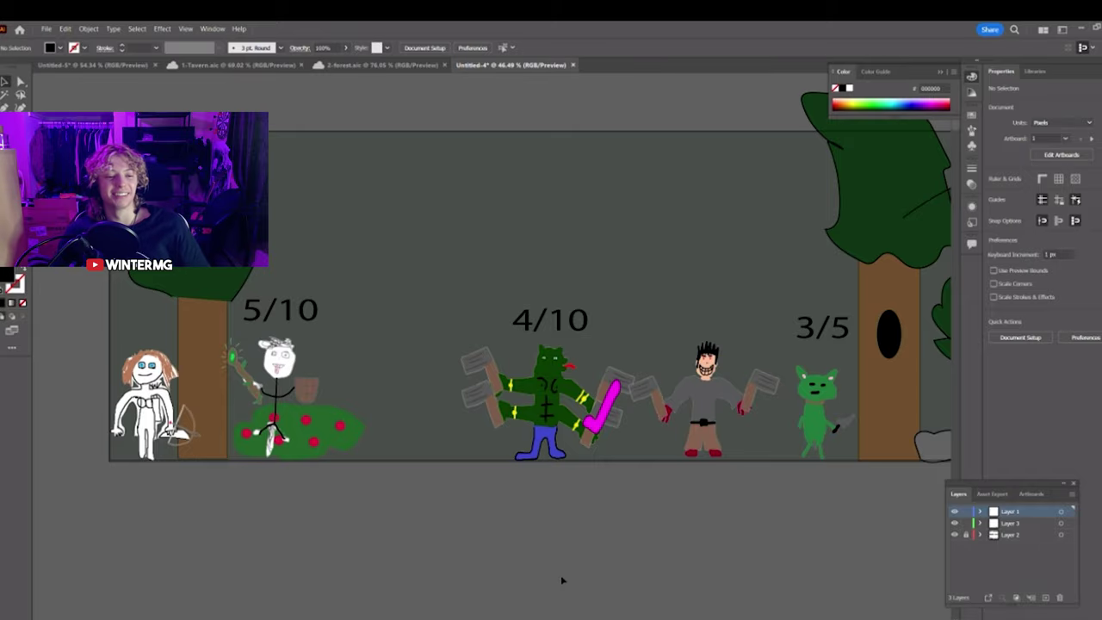
Roll the wheel for the goblin's turn, dismiss the result and go back to the goblin scene
drag(563, 580, 541, 573)
drag(568, 507, 530, 523)
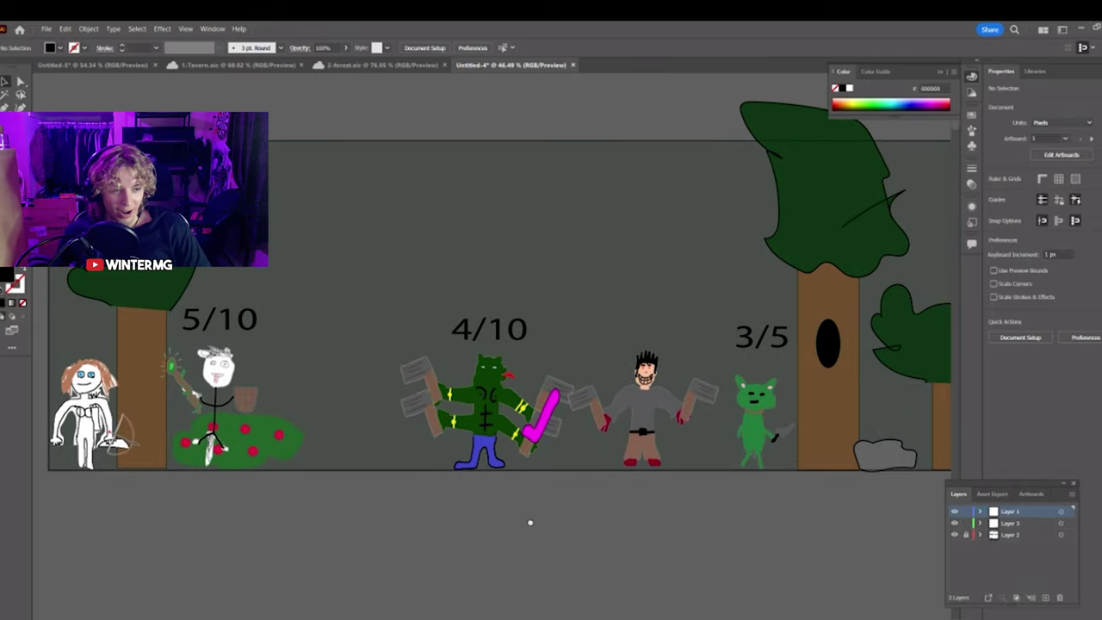
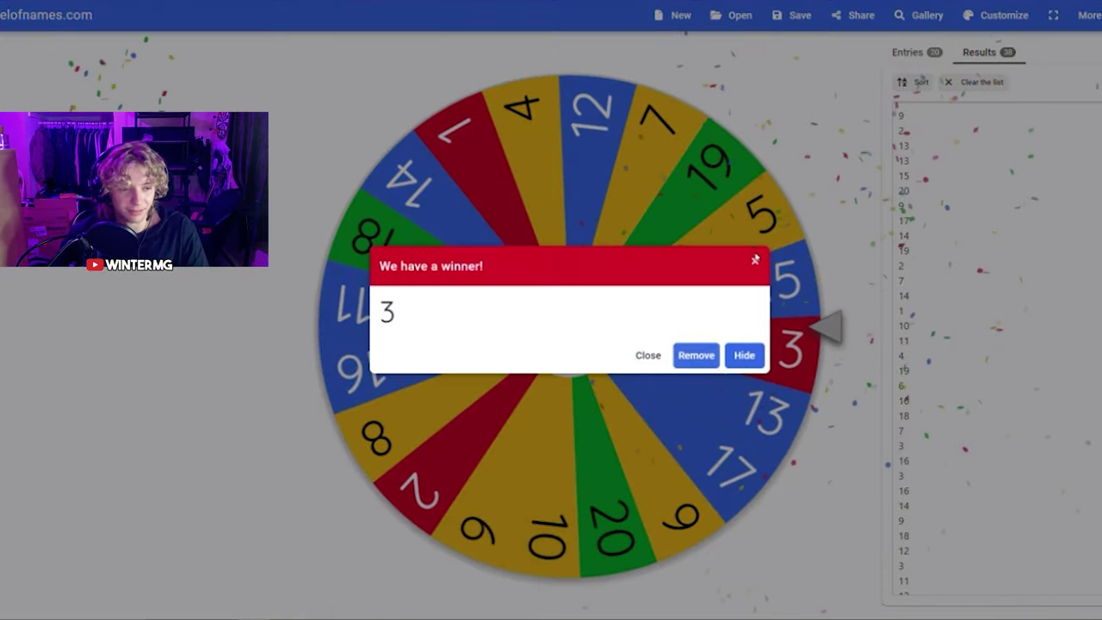
click(755, 260)
click(543, 588)
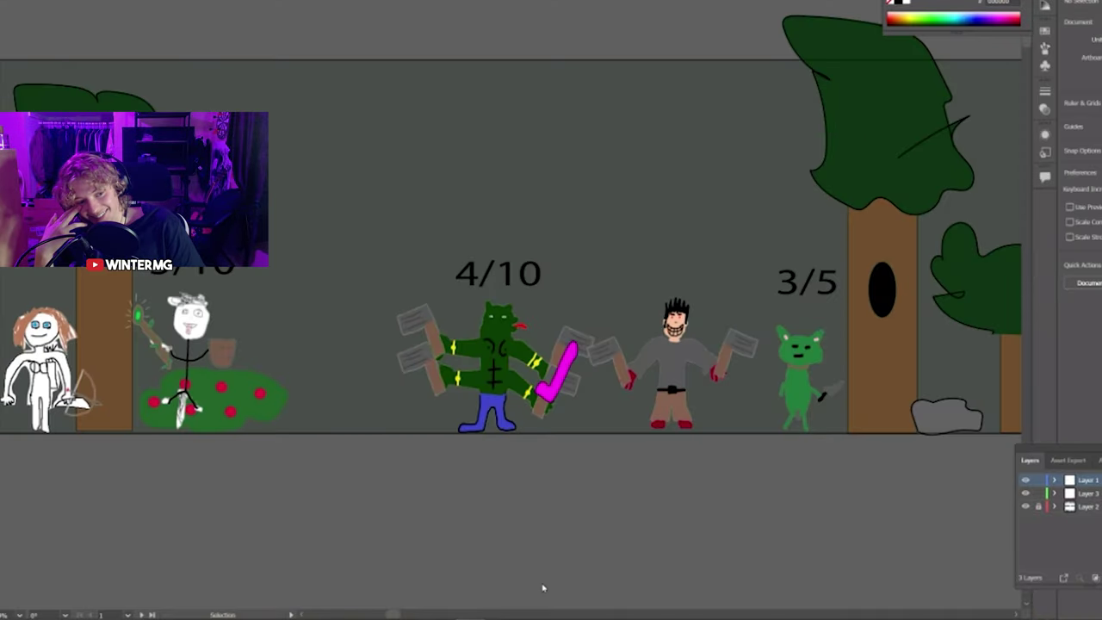
Check the character sheet, then place a copy of the four-armed creature's health label above the black-haired warrior and set it to 9/10
click(313, 5)
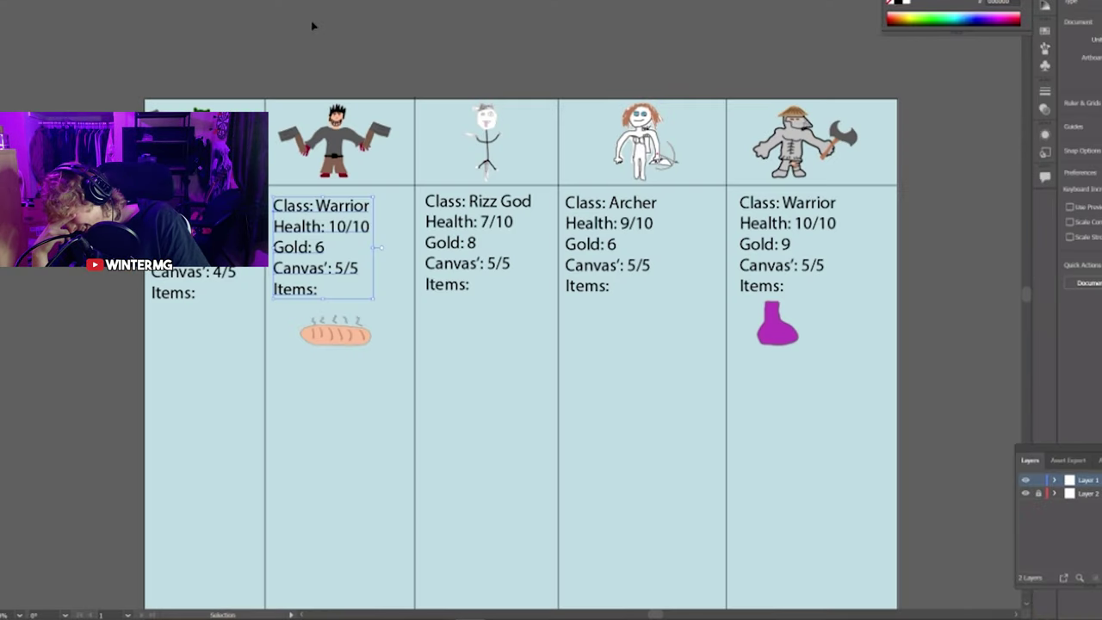
click(472, 222)
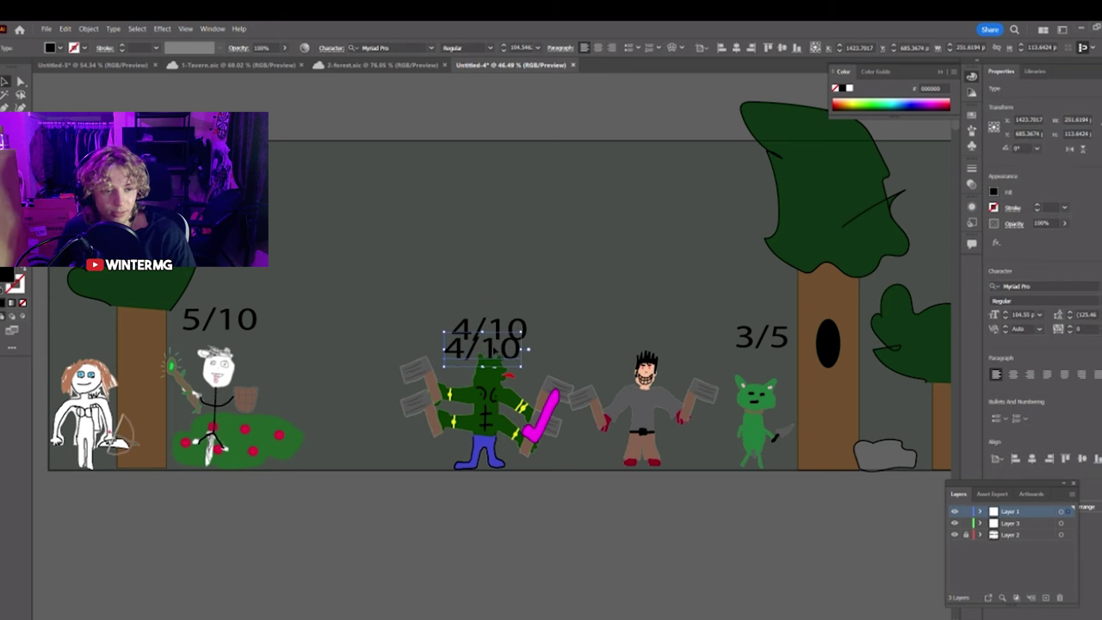
double_click(624, 329)
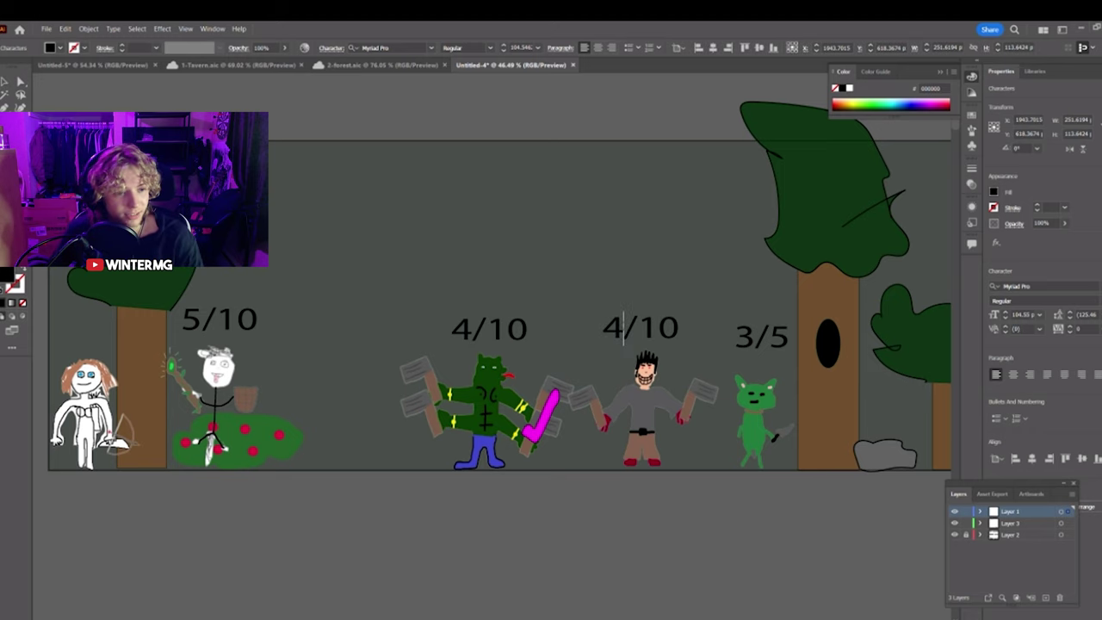
key(Escape)
click(602, 556)
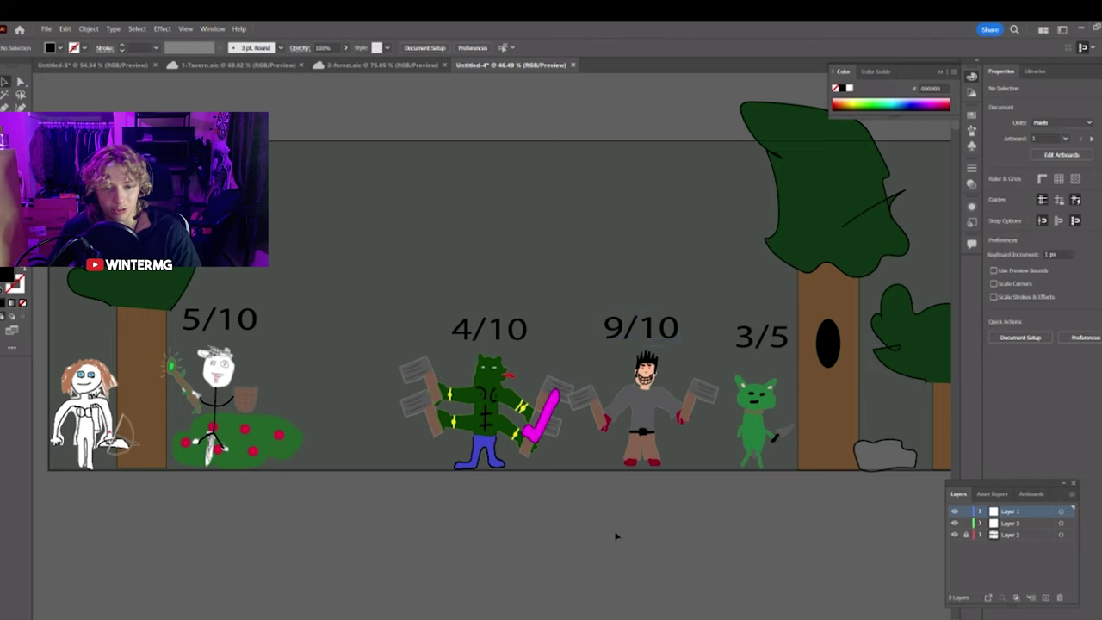
drag(637, 516, 588, 508)
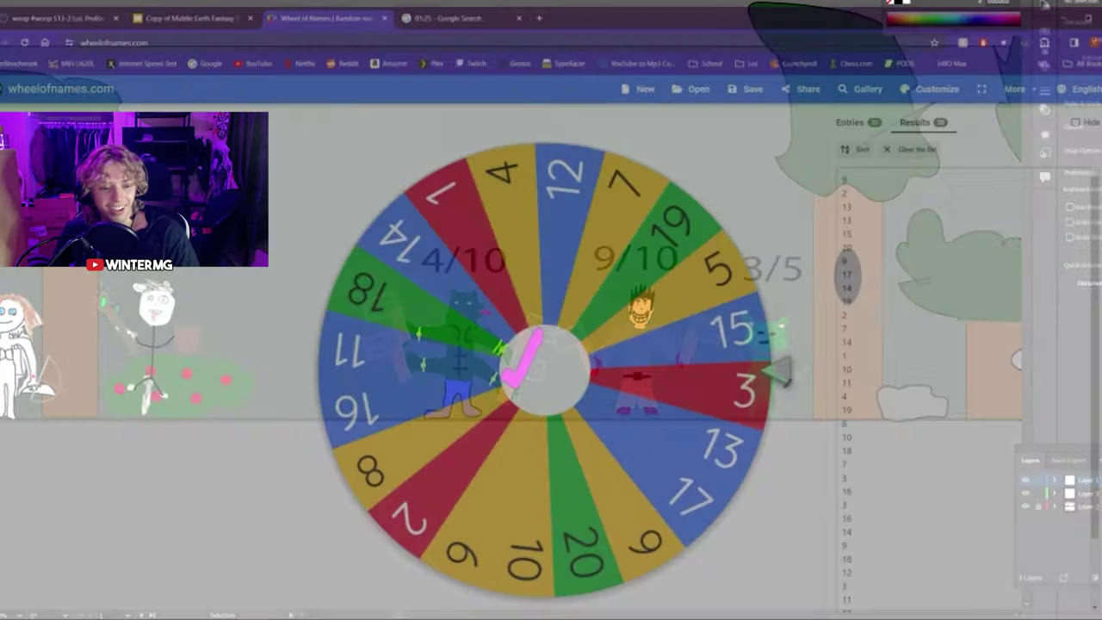
Roll the wheel for the next turn, close the result and switch back to the goblin fight
click(508, 411)
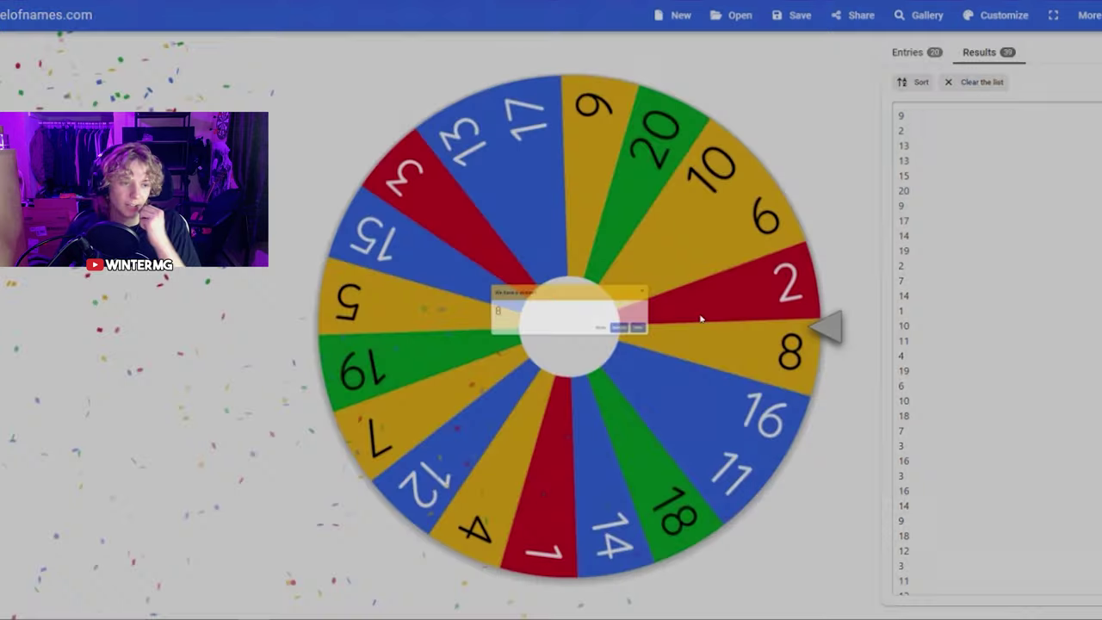
click(701, 319)
mouse_move(474, 619)
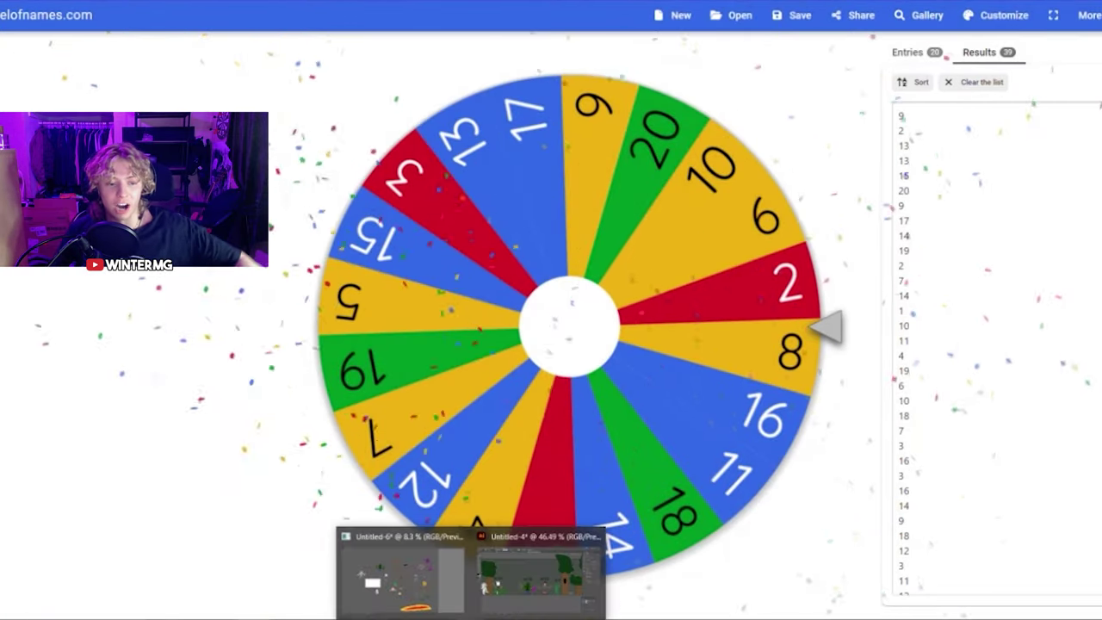
click(511, 611)
scroll(511, 549, right, 6)
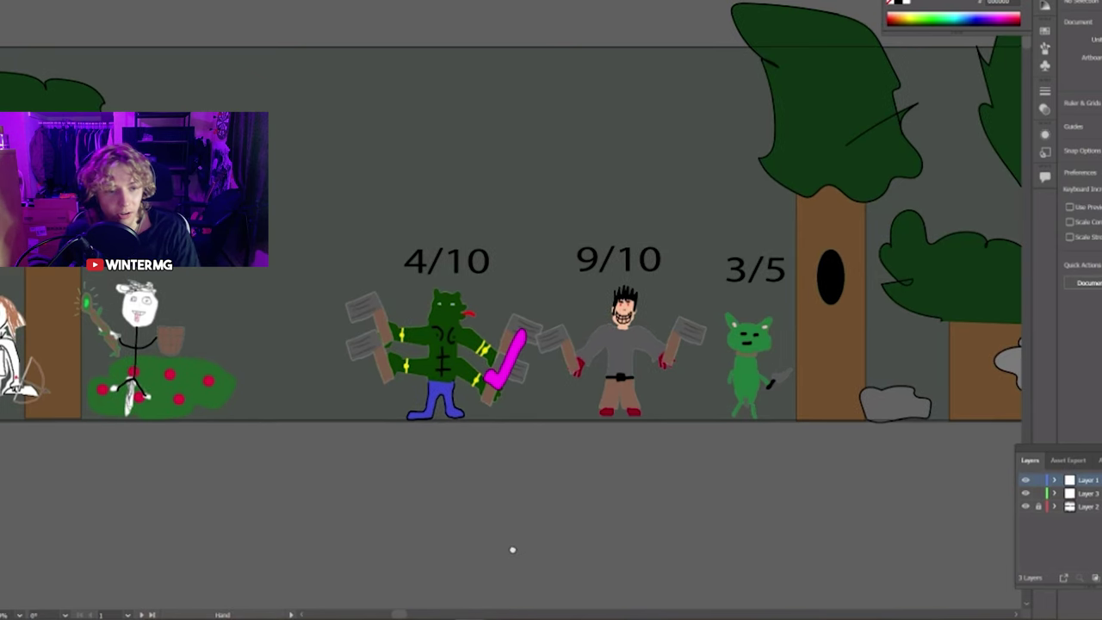
Make a further wheel roll, dismiss its result and reopen the goblin scene
click(312, 618)
click(585, 364)
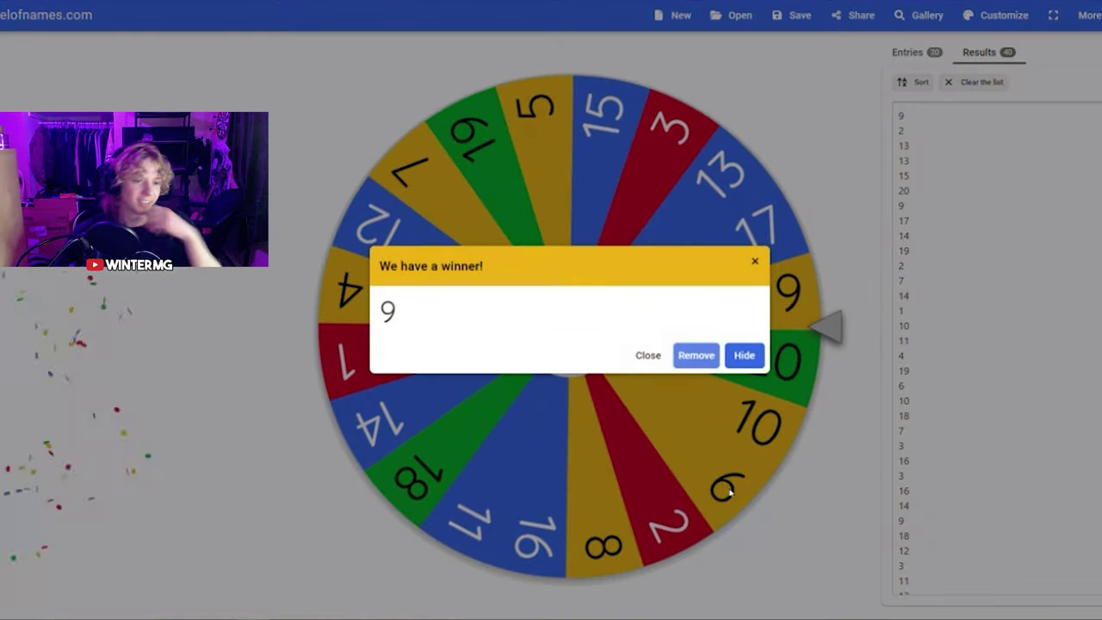
click(756, 261)
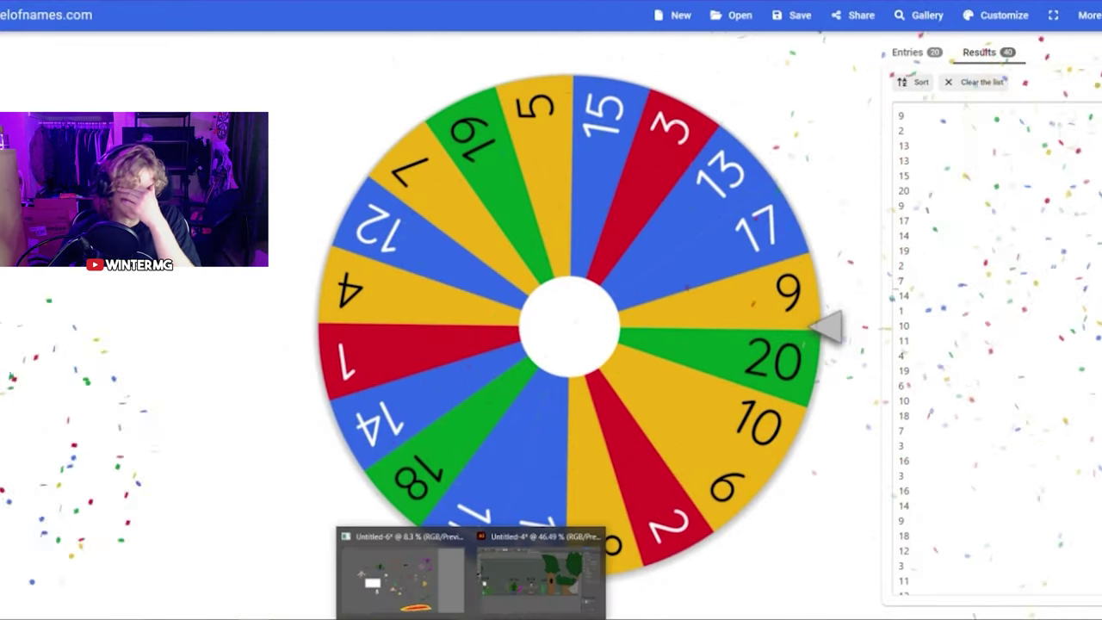
click(510, 592)
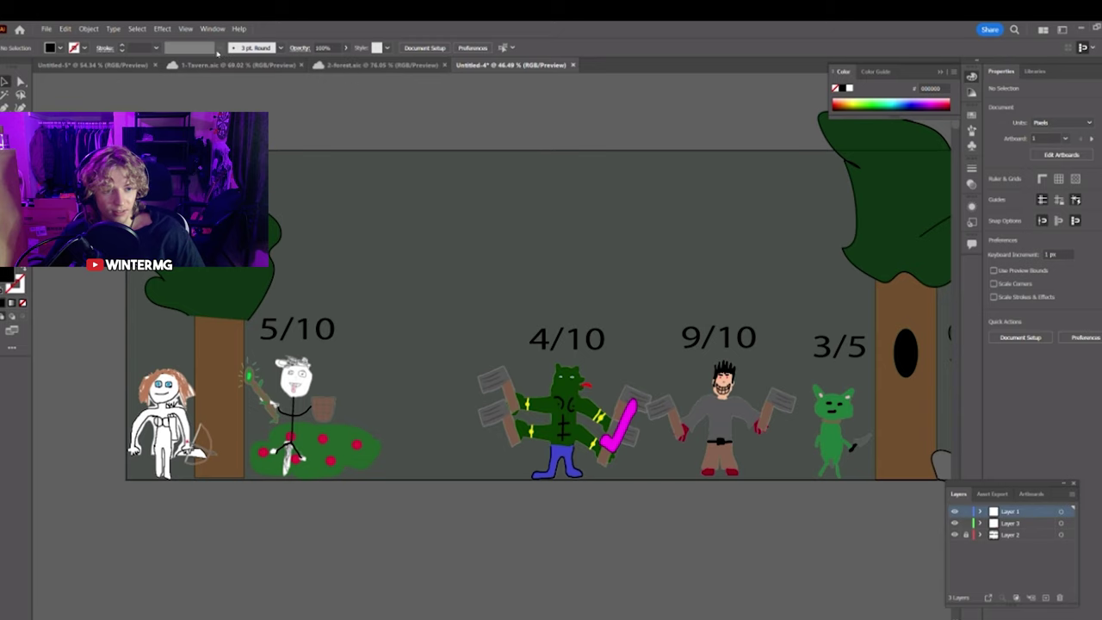
drag(665, 490, 600, 465)
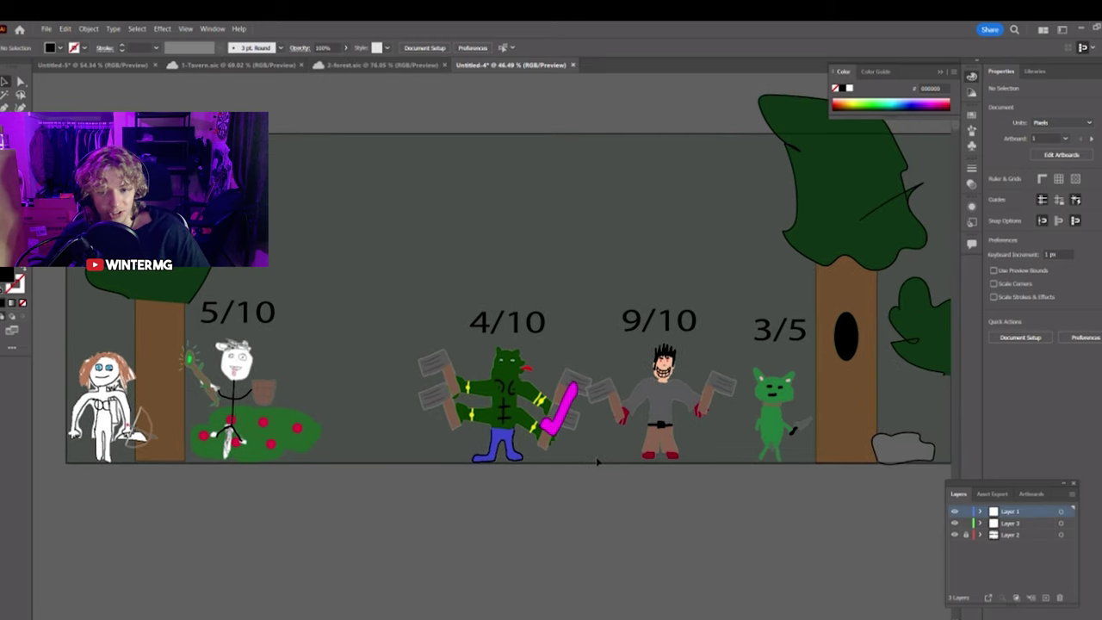
drag(306, 405, 335, 405)
drag(262, 371, 298, 389)
drag(459, 436, 389, 408)
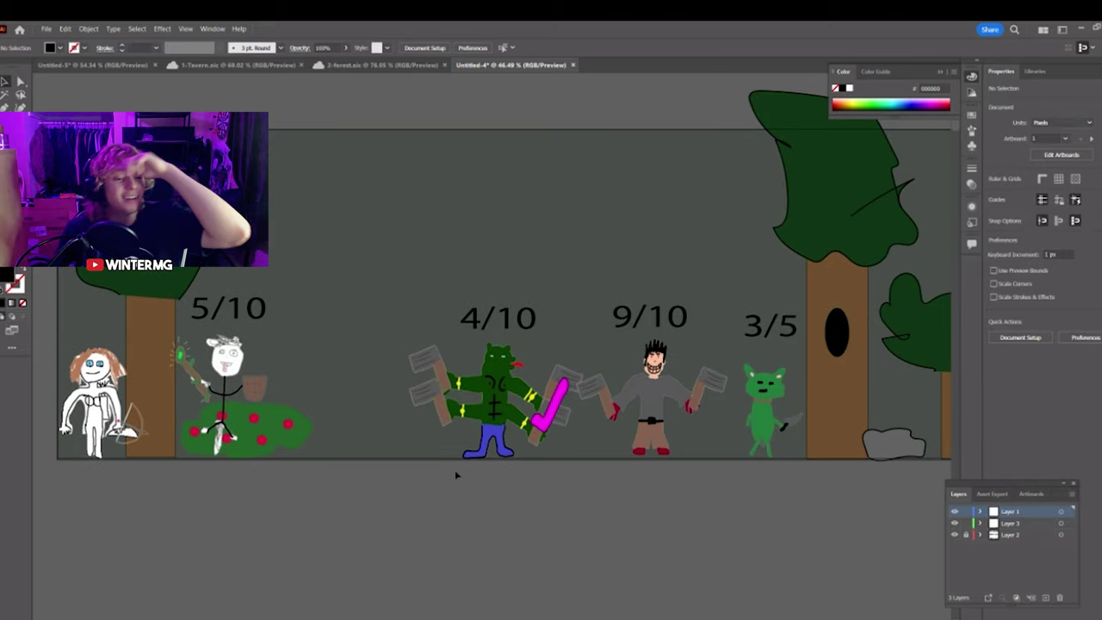
scroll(523, 511, left, 1)
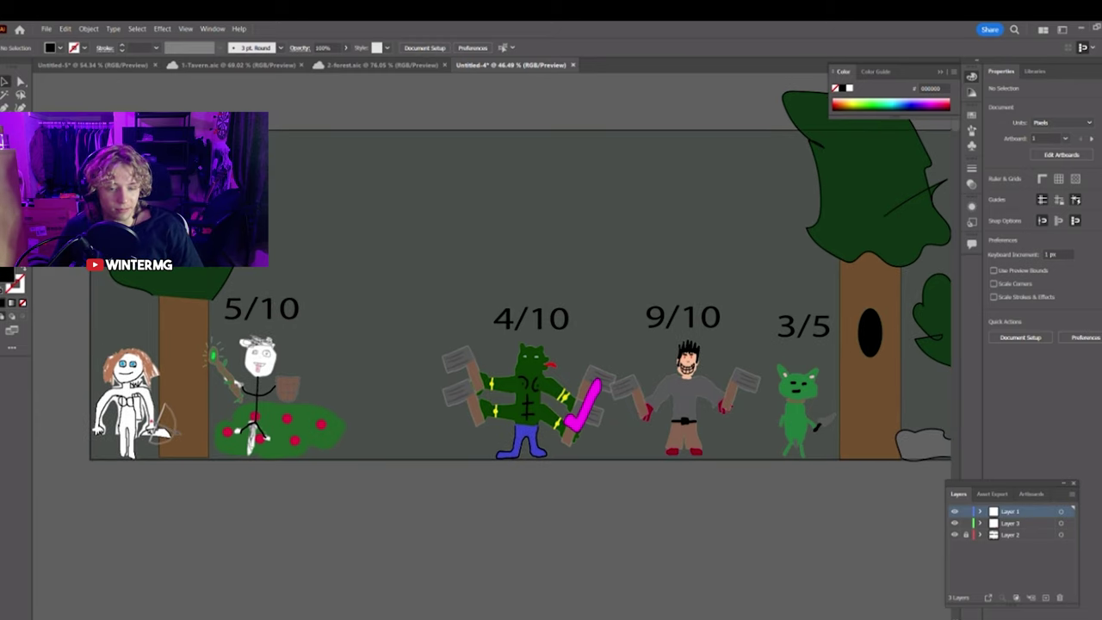
Look over the tavern scene, then roll the number wheel and return to the goblin scene
click(183, 67)
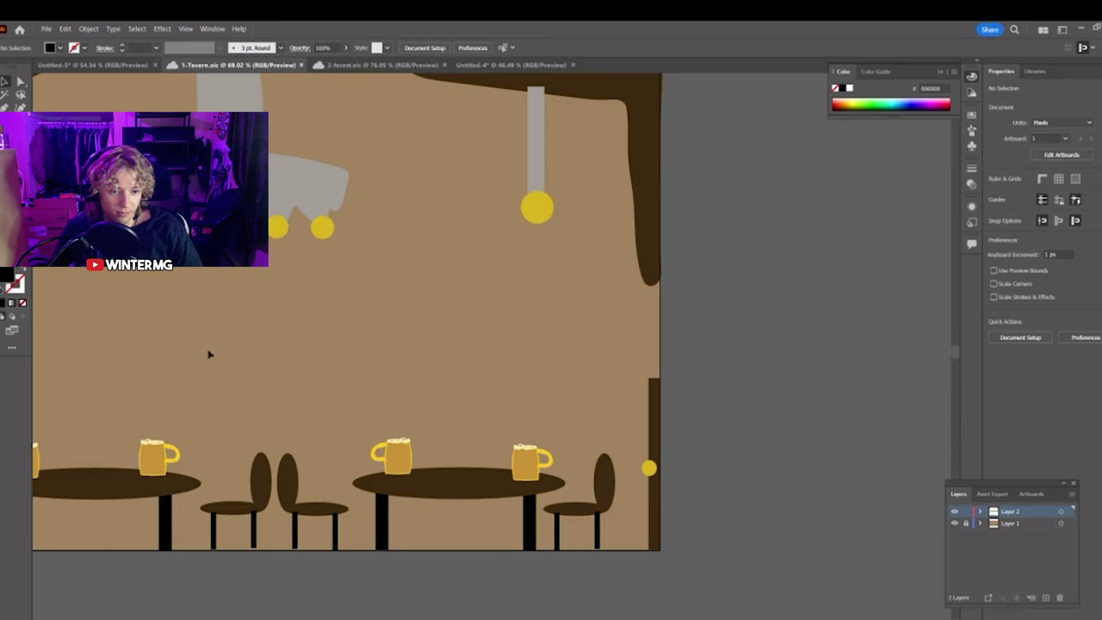
click(342, 68)
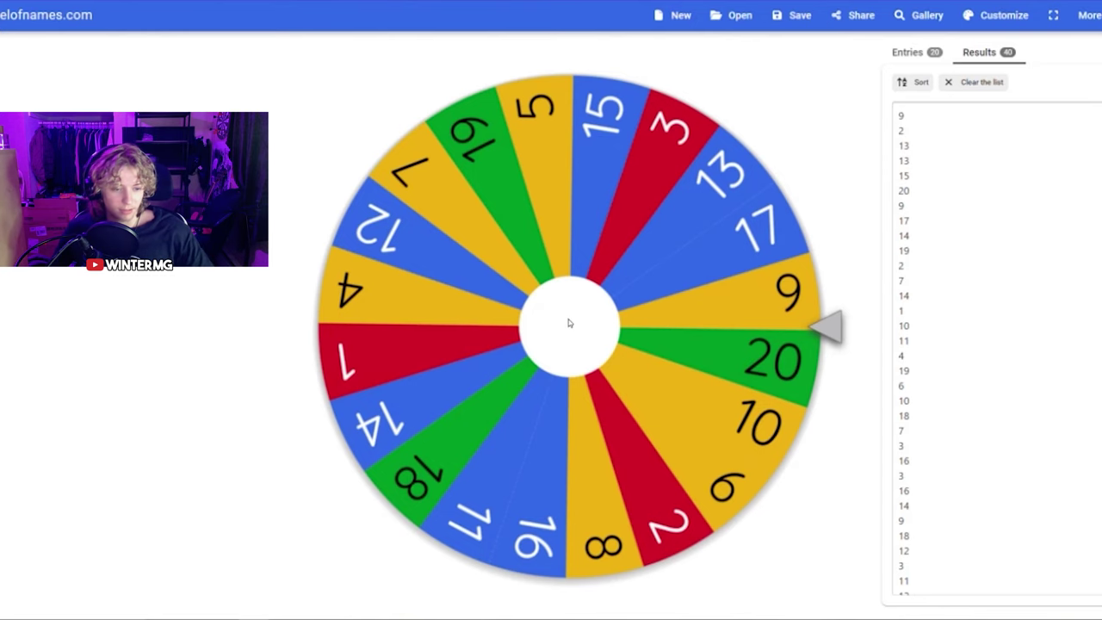
click(568, 323)
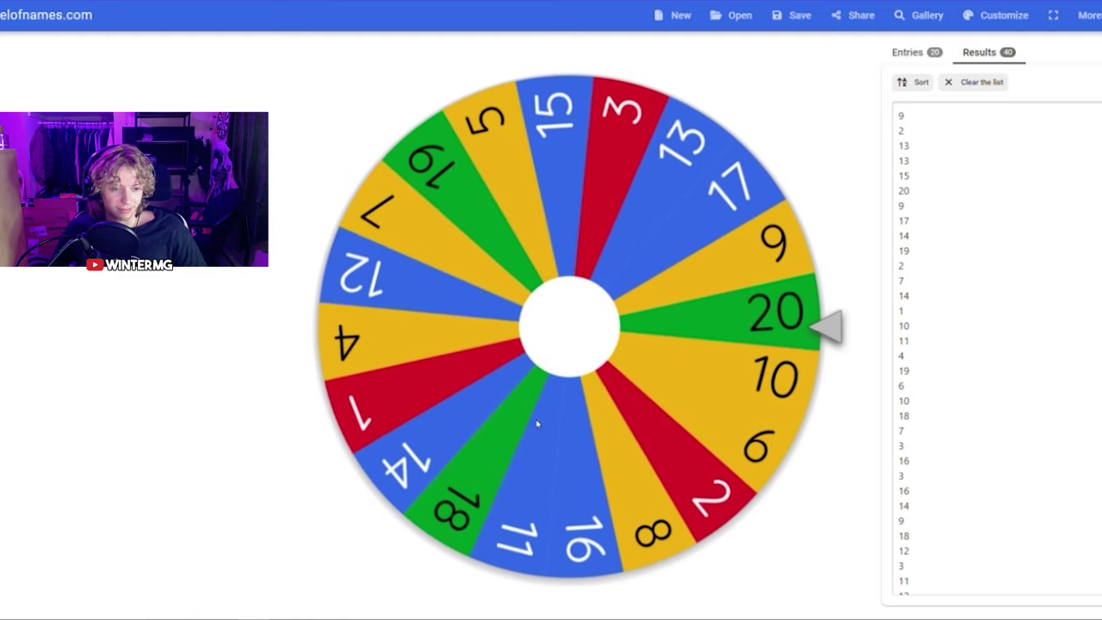
mouse_move(471, 618)
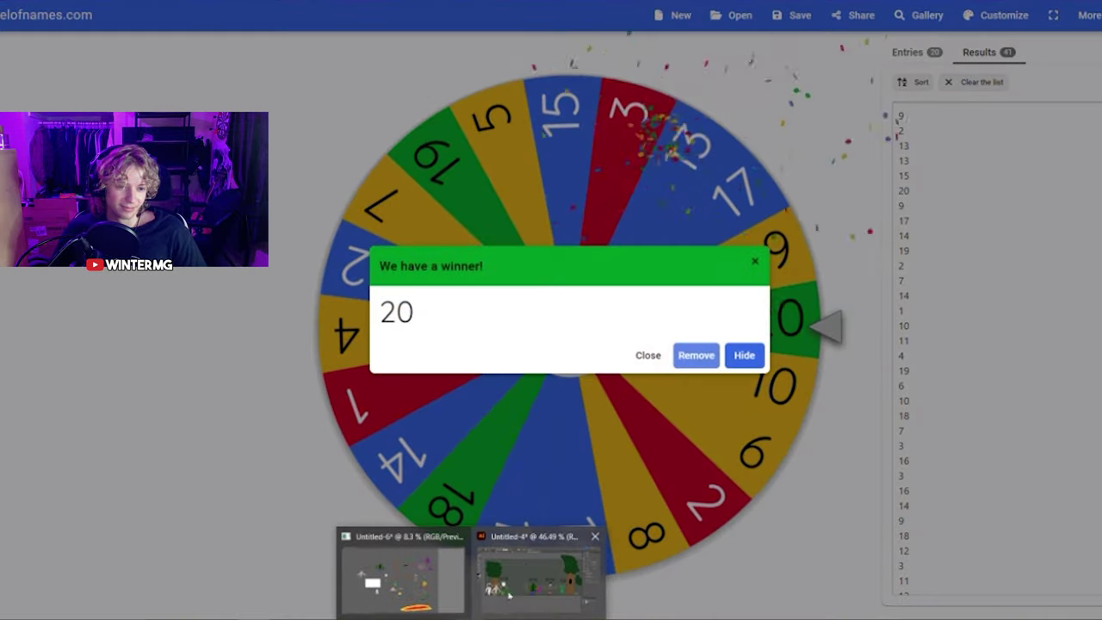
click(522, 570)
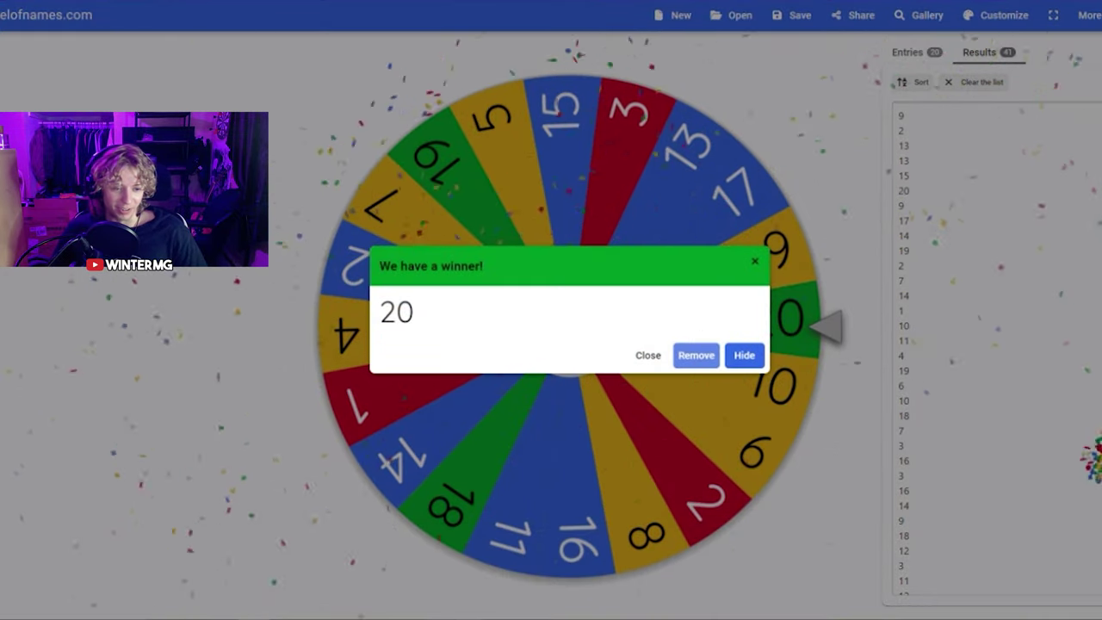
mouse_move(471, 618)
click(526, 600)
Move the green goblin and its 3/5 health label across the scene to the berry bush beside the staff bearer
drag(824, 374, 525, 345)
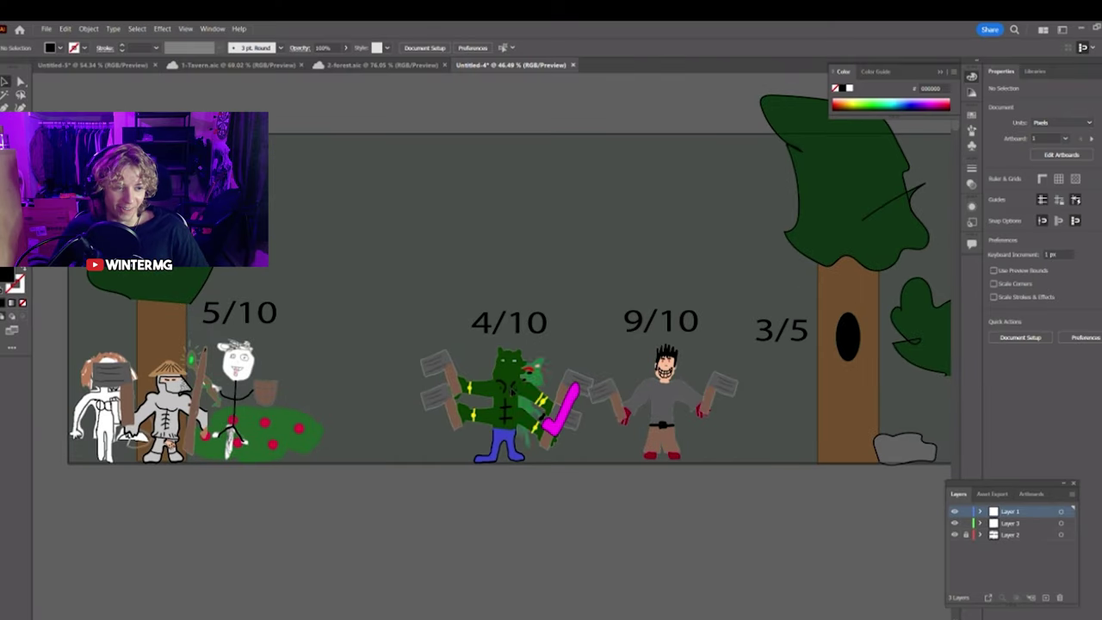
drag(779, 330, 325, 322)
click(372, 539)
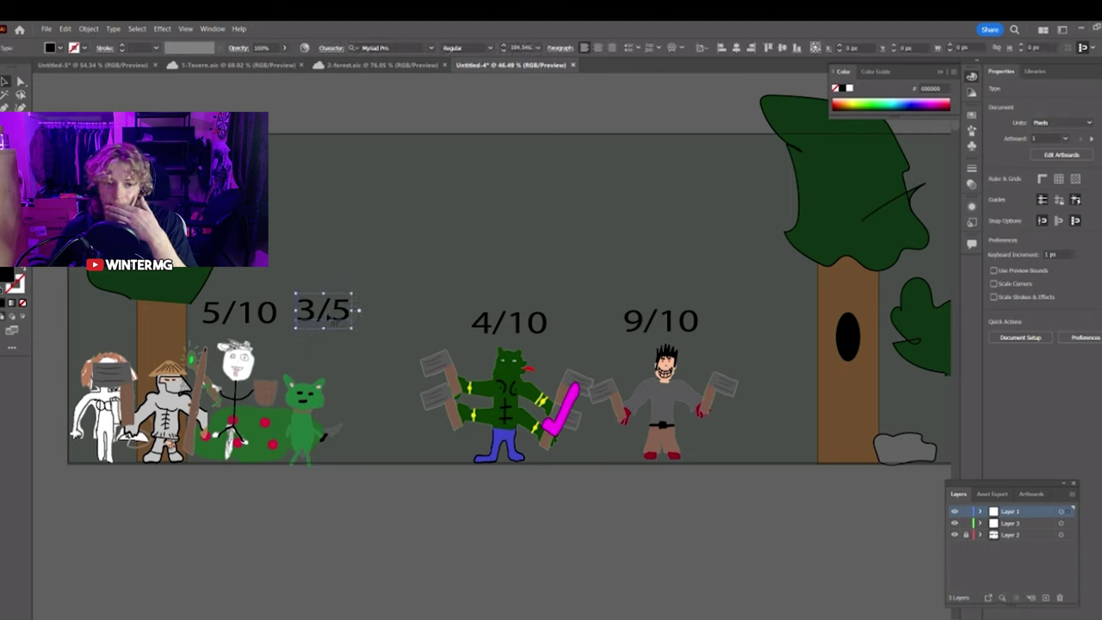
Lower the goblin's health label toward its head and add a smaller name label reading "Duke Dennis" beneath it
alt+drag(309, 311, 303, 353)
triple_click(302, 353)
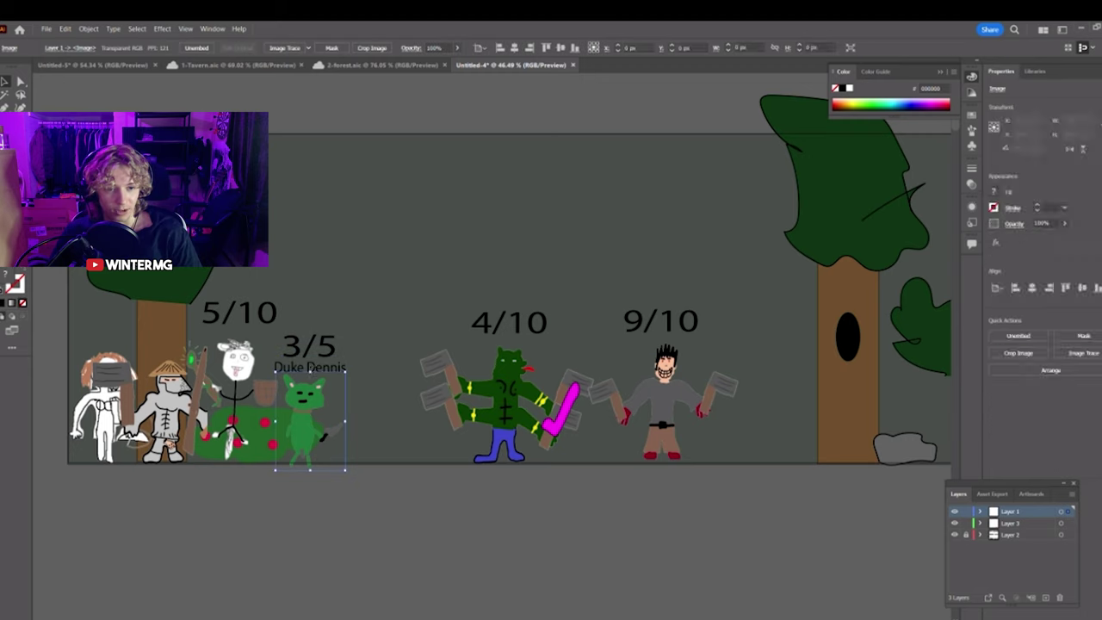
Group the goblin with its name and health labels and place the group at the outer edge of the berry bush
shift+click(326, 348)
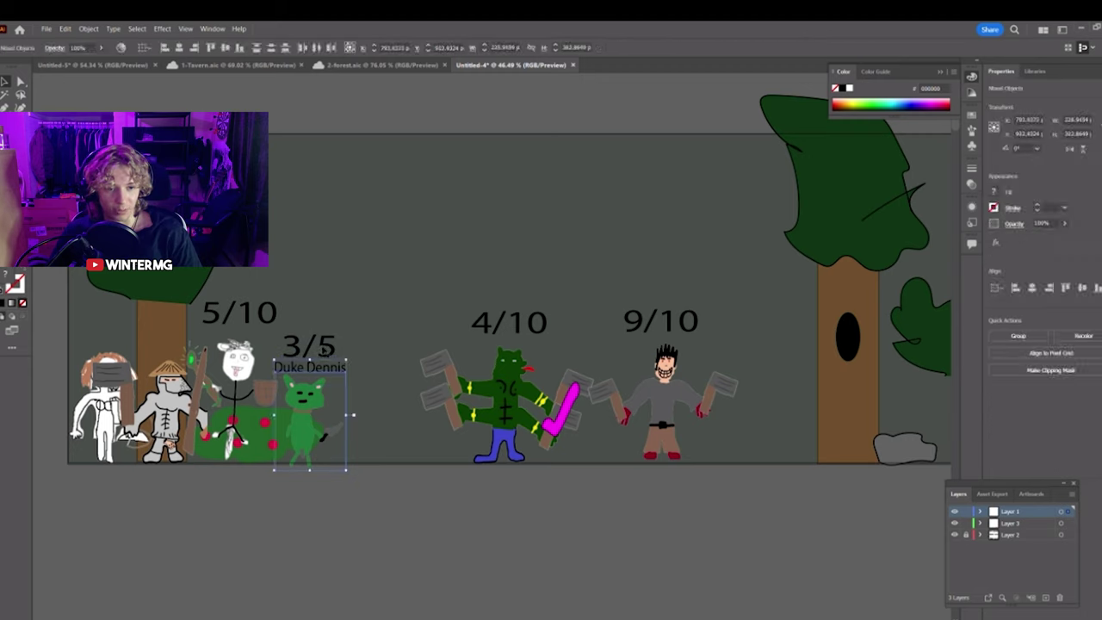
click(396, 561)
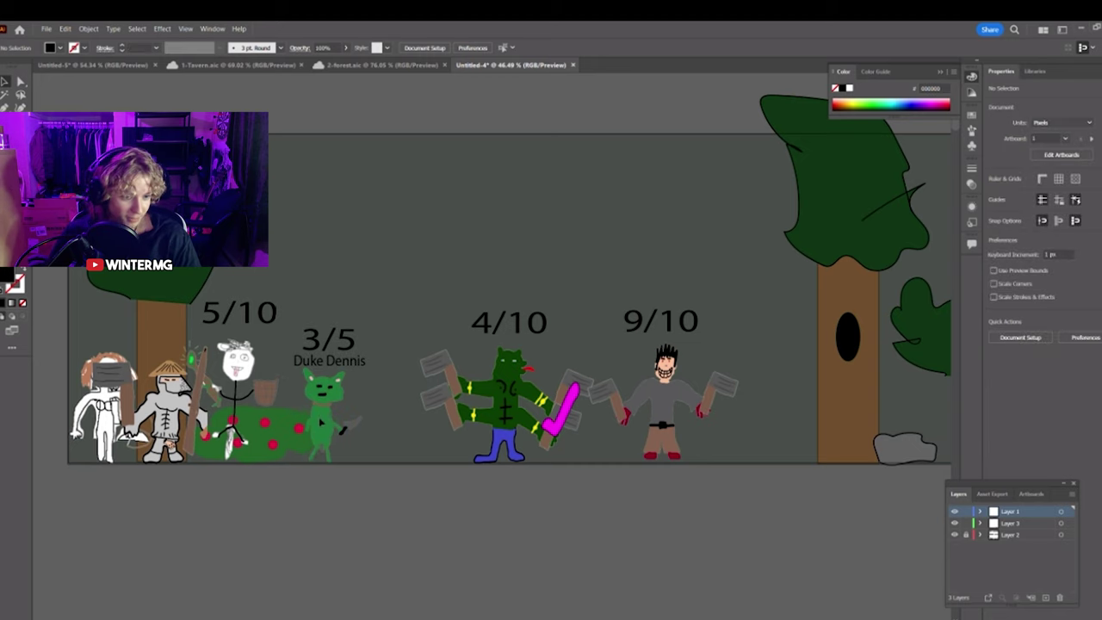
drag(320, 422, 318, 423)
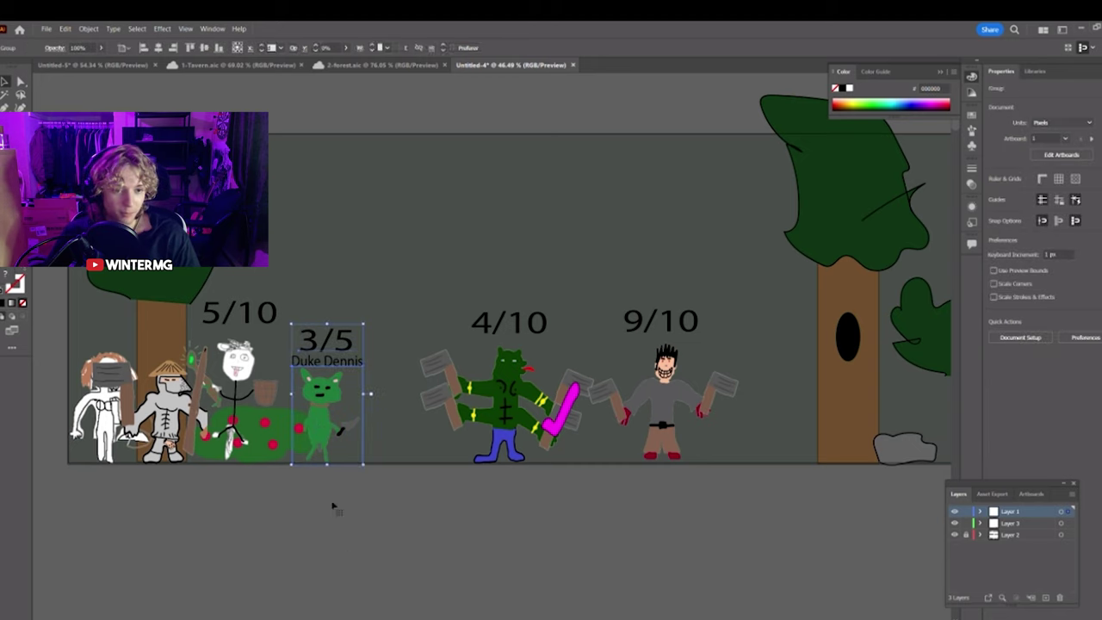
click(333, 504)
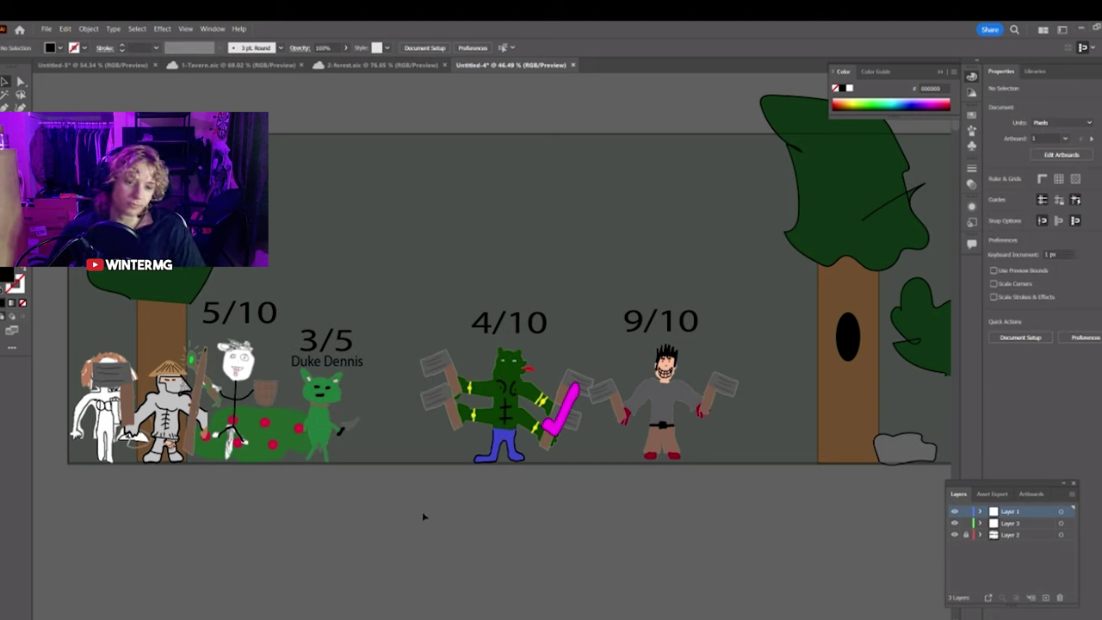
Roll the number wheel, dismiss the result and return to the goblin scene
scroll(295, 499, left, 2)
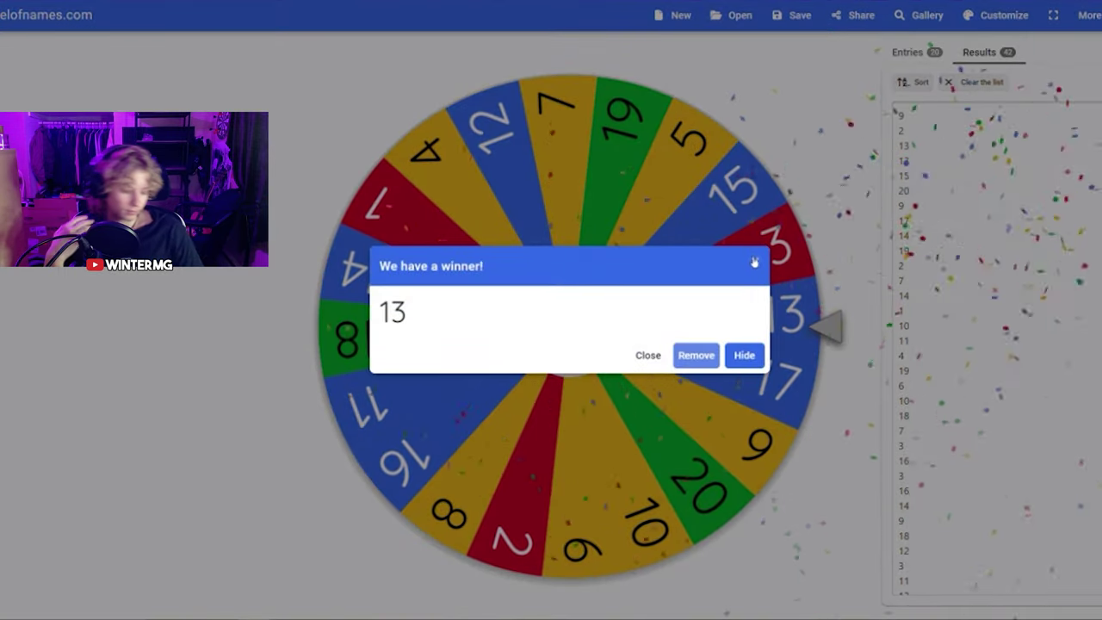
click(754, 262)
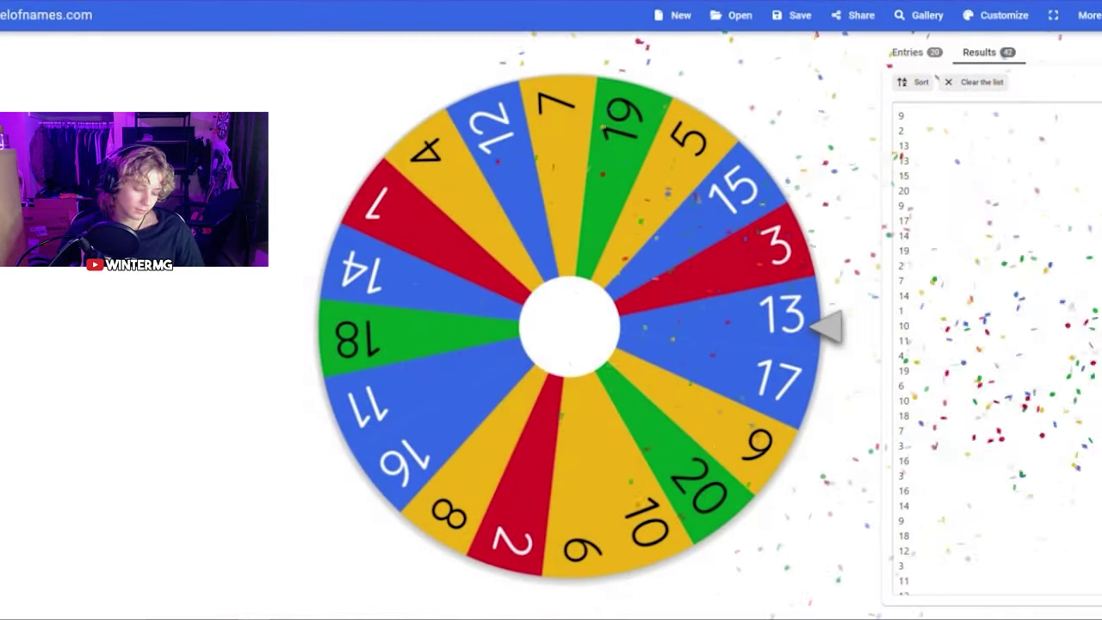
click(512, 587)
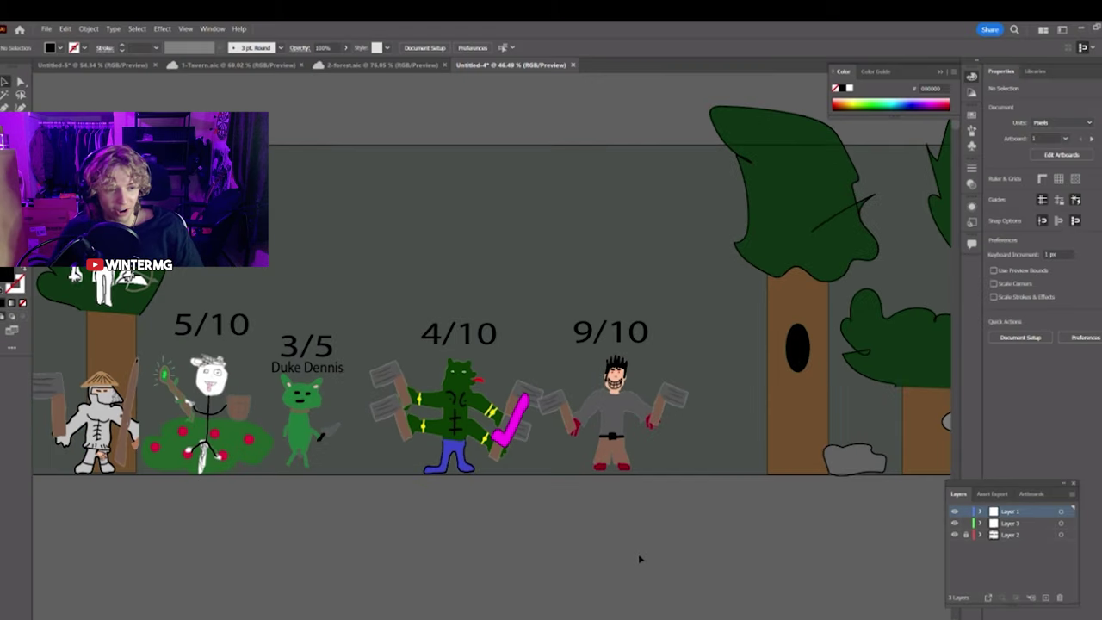
Move the four-armed green character and its 4/10 label past the 9/10 cleaver bearer to the tree with the black hole
scroll(602, 547, right, 3)
click(434, 365)
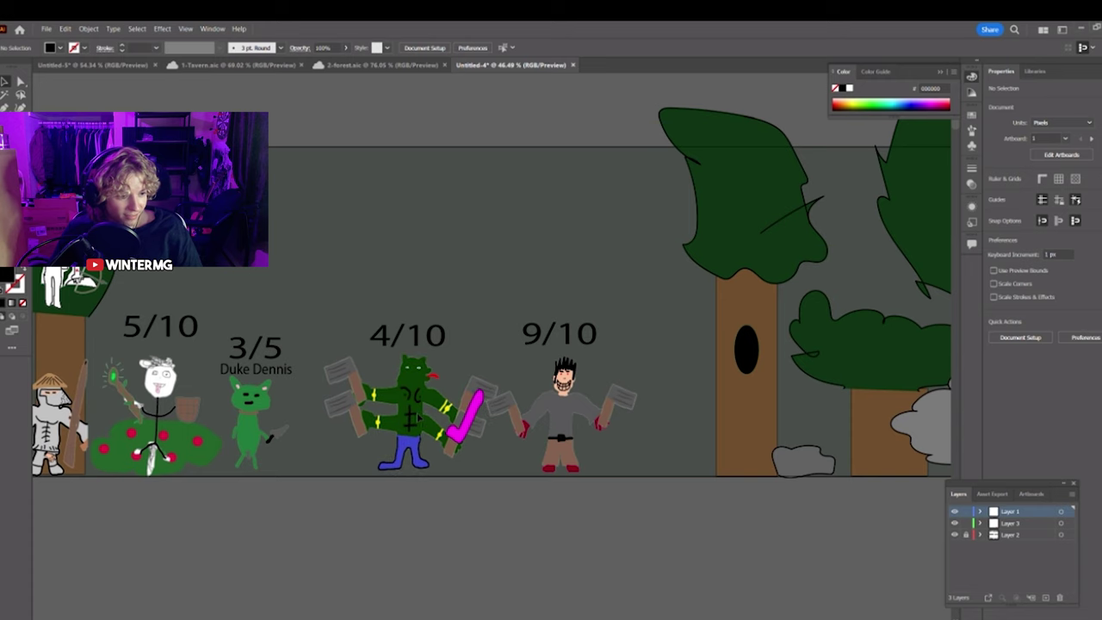
shift+click(407, 336)
drag(407, 336, 689, 339)
drag(795, 525, 620, 522)
click(620, 521)
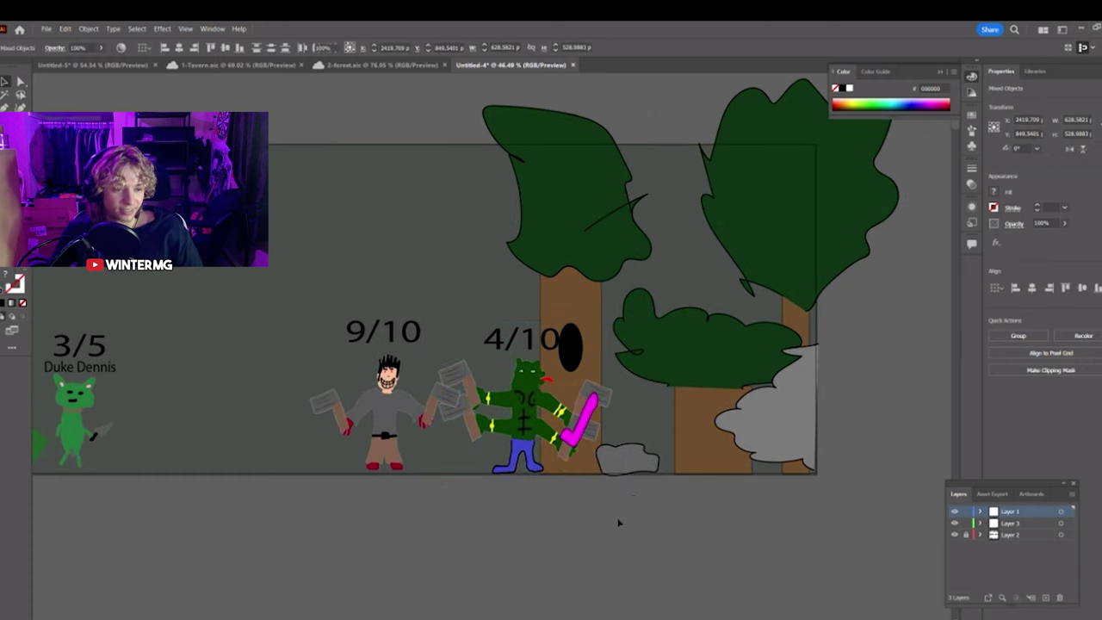
Lift the grey rock beside the hollow tree and bring in three gold coins, placing them on the ground next to it
drag(640, 463, 648, 427)
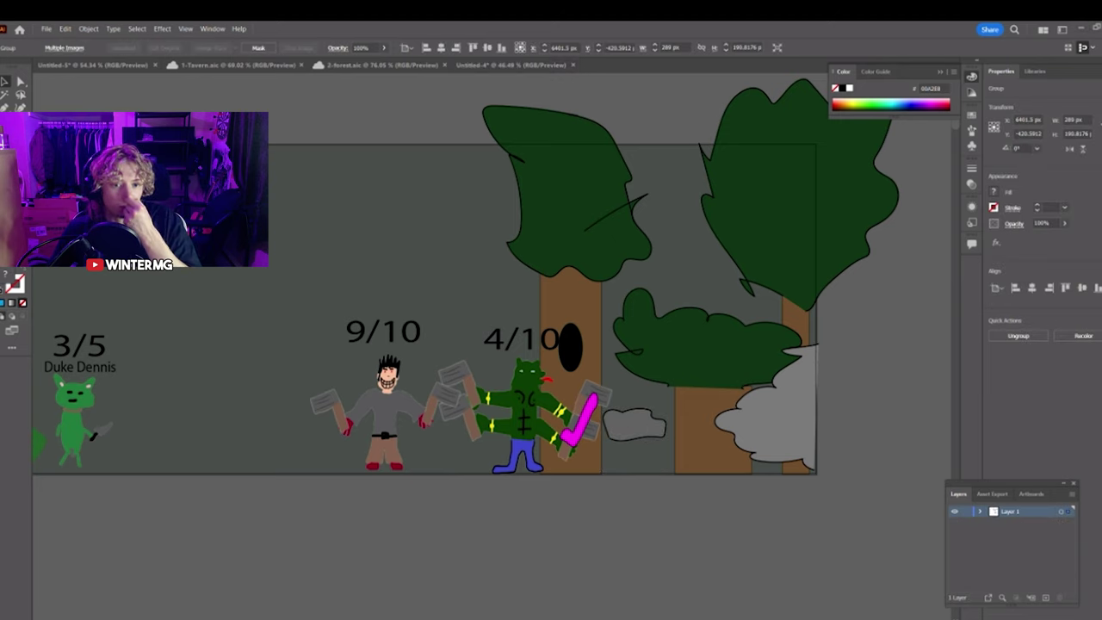
click(644, 521)
right_click(577, 500)
click(616, 317)
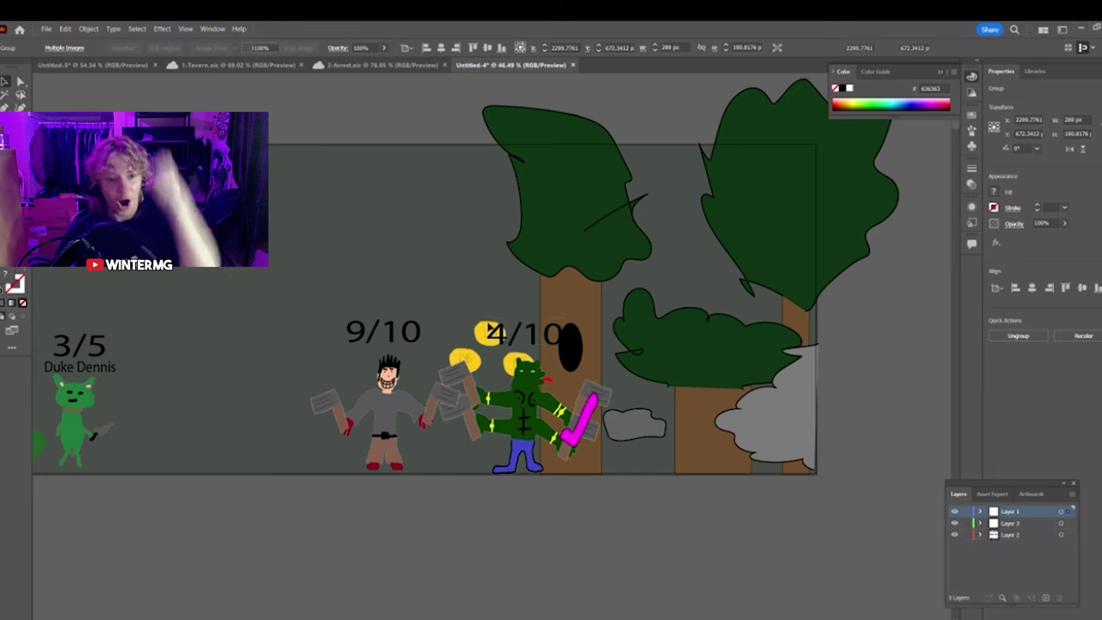
drag(471, 342, 615, 450)
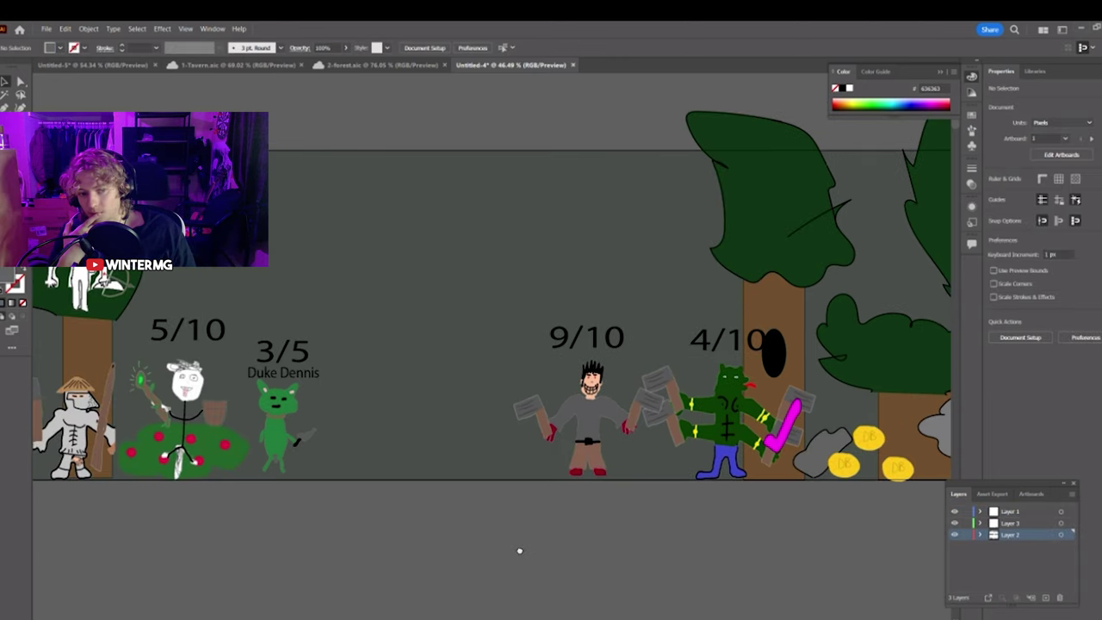
Look over the characters' positions, make another number wheel roll, dismiss its result and reopen the goblin scene
drag(519, 551, 476, 554)
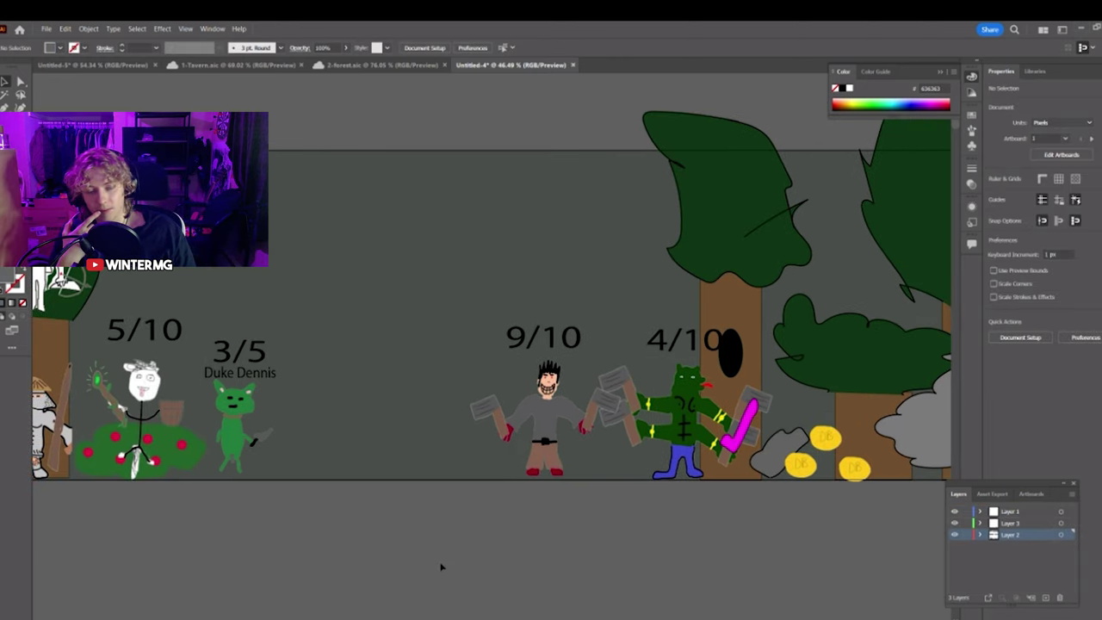
scroll(444, 562, left, 3)
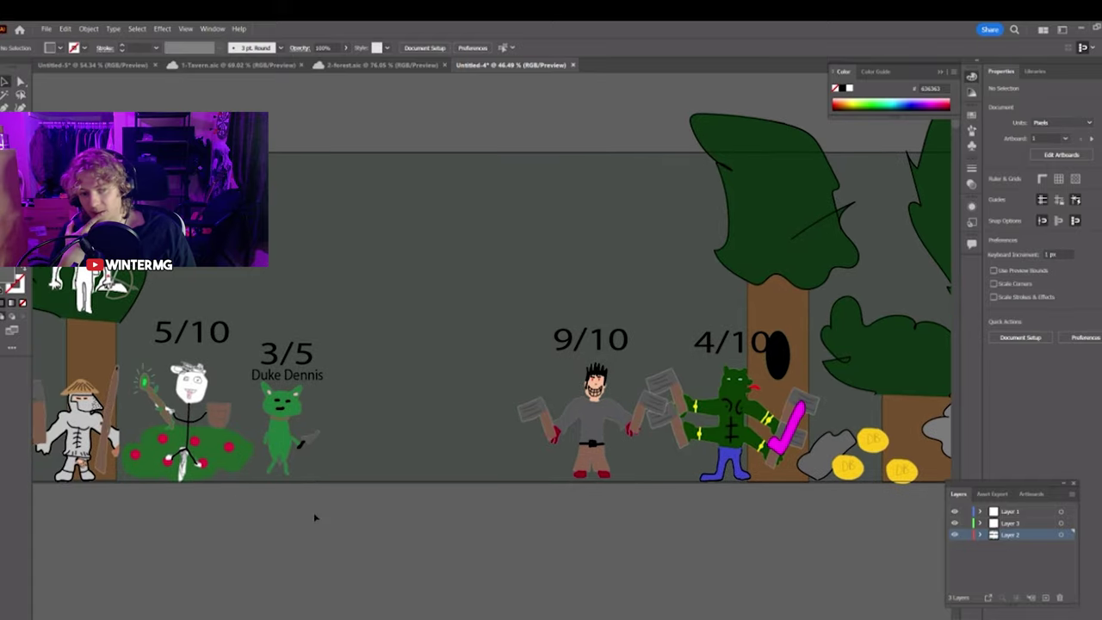
scroll(315, 518, left, 2)
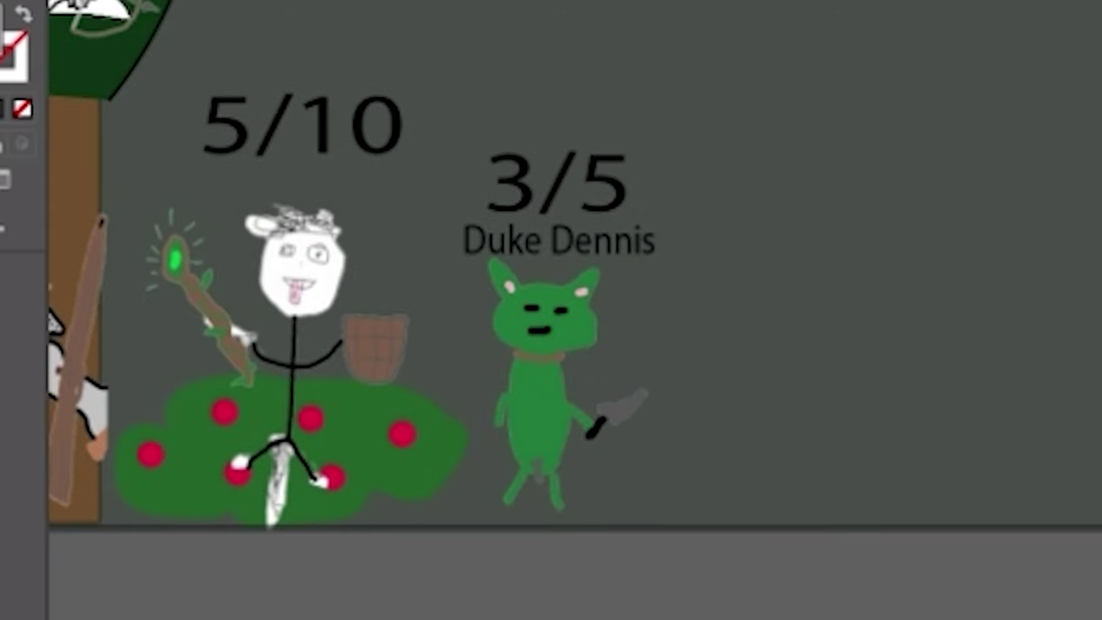
drag(517, 387, 764, 356)
drag(765, 356, 835, 361)
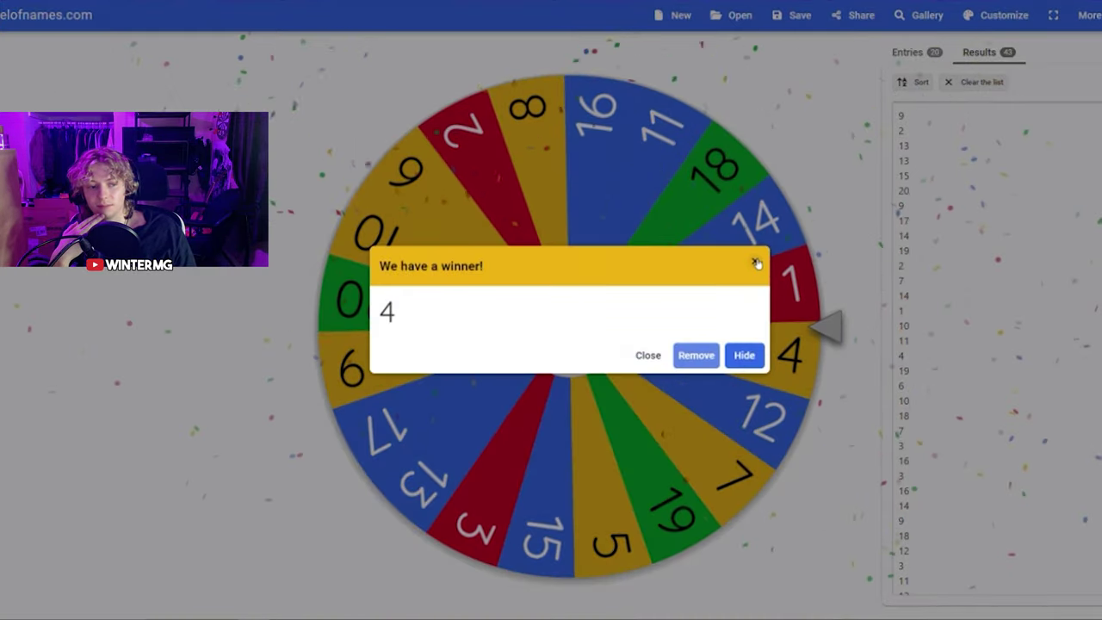
click(755, 260)
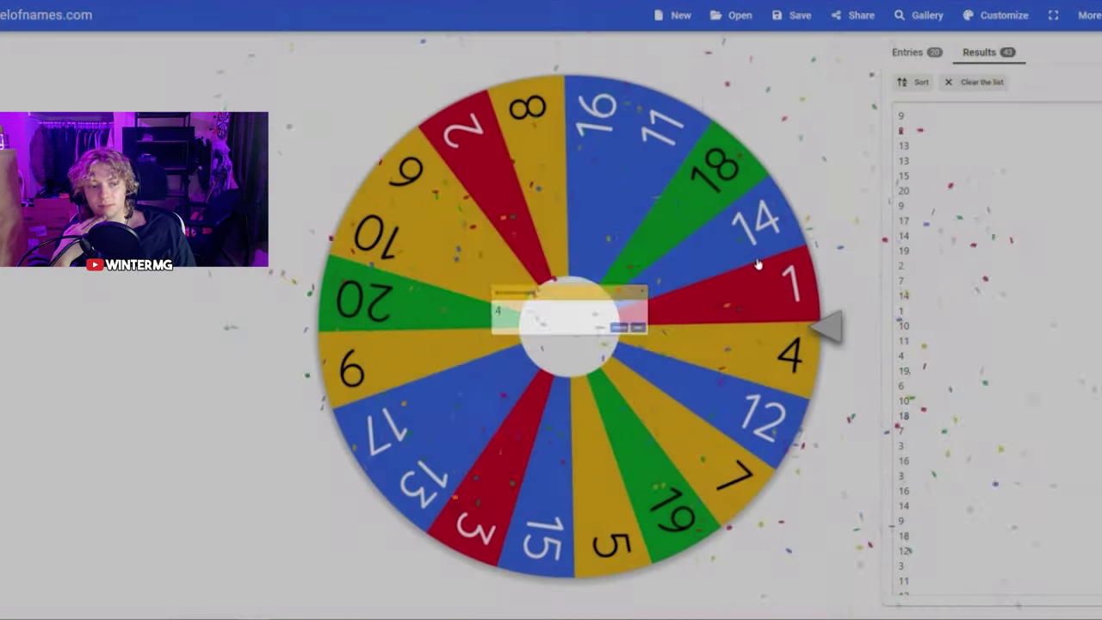
mouse_move(471, 618)
click(536, 572)
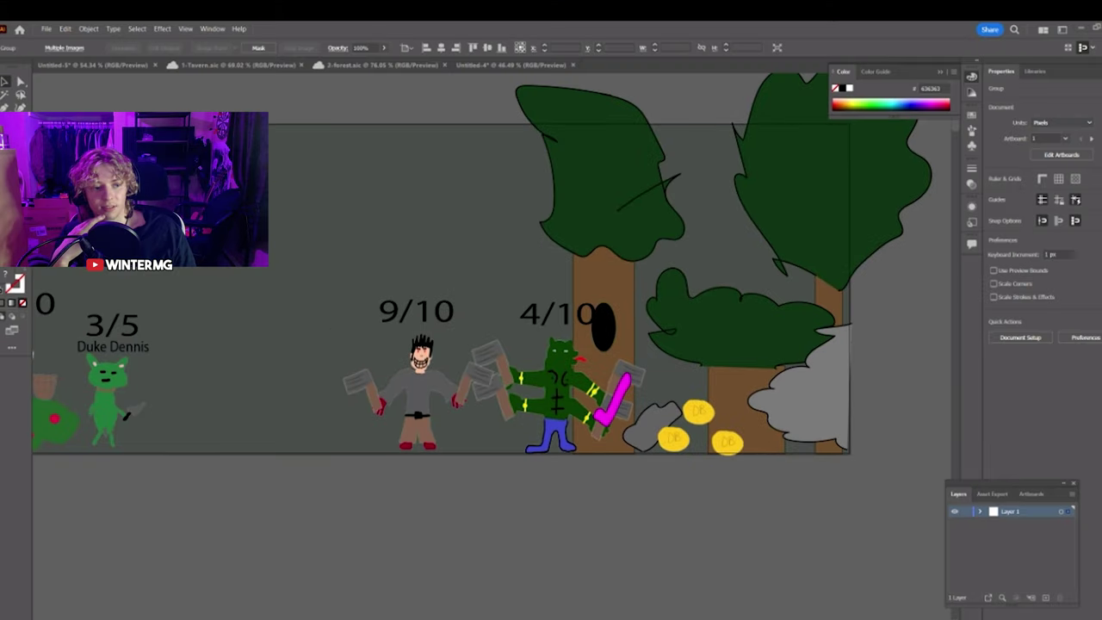
Paste the brown long-tailed creature into the scene, rotate it upright and place it on the hollow tree's trunk above the hole
key(ctrl+v)
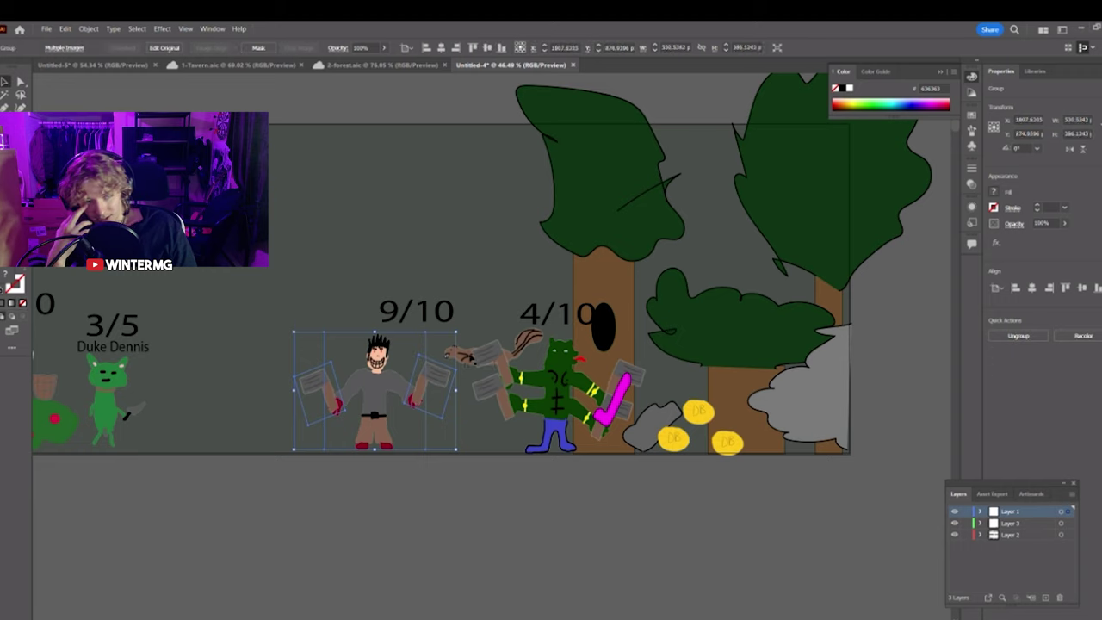
click(478, 355)
click(468, 356)
drag(468, 355, 593, 276)
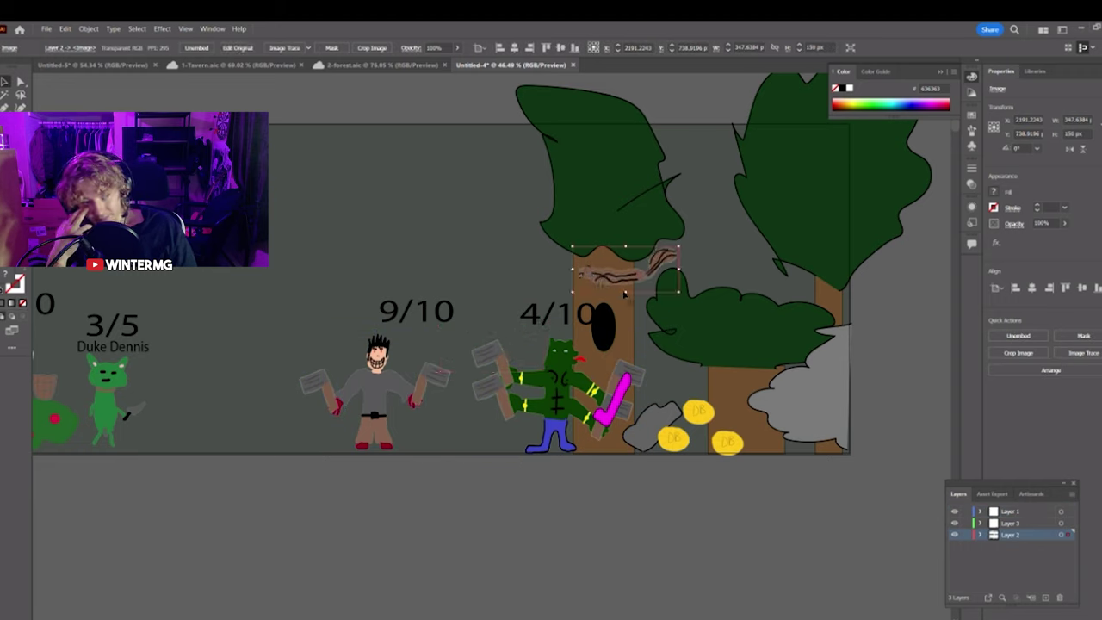
drag(676, 244, 649, 324)
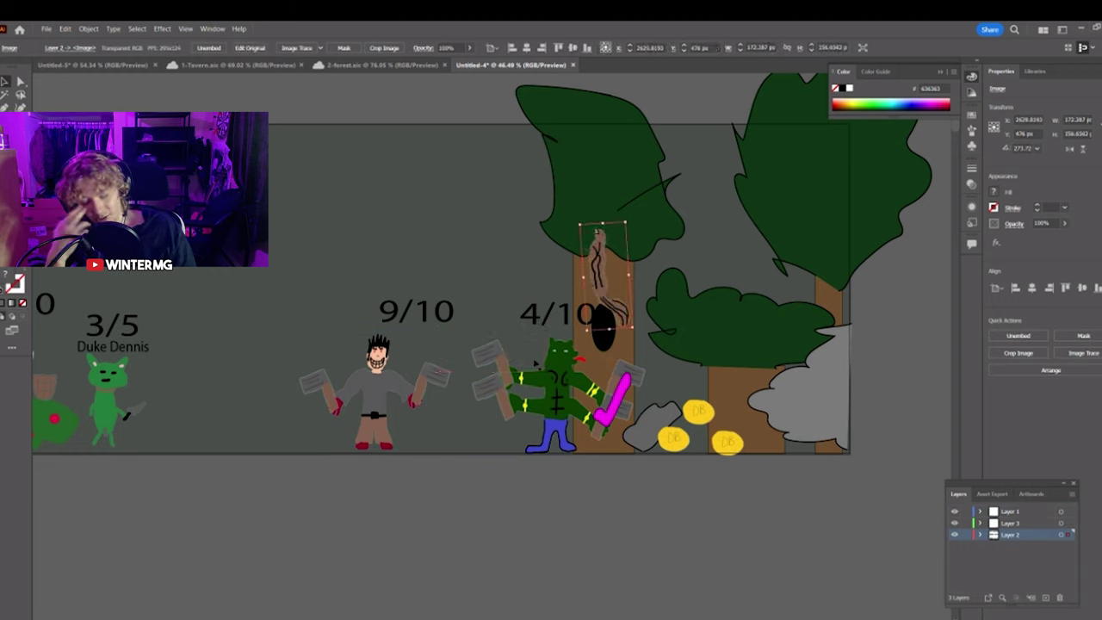
click(593, 502)
Undo the last move of the straw-hatted warrior toward the berry bush
scroll(480, 480, left, 10)
drag(619, 511, 618, 509)
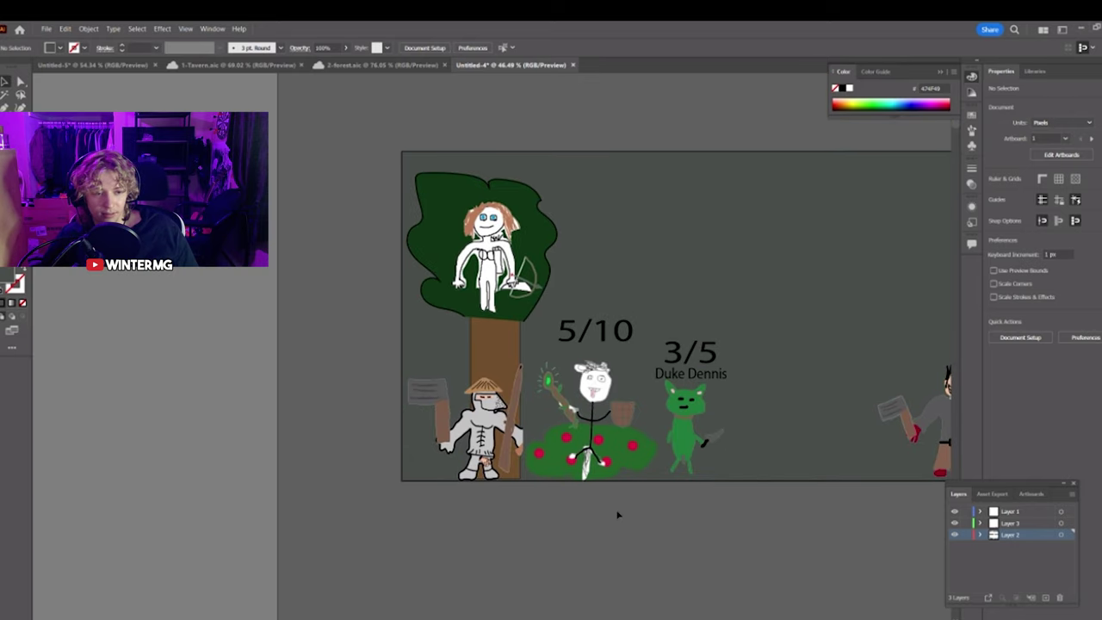
scroll(620, 524, right, 5)
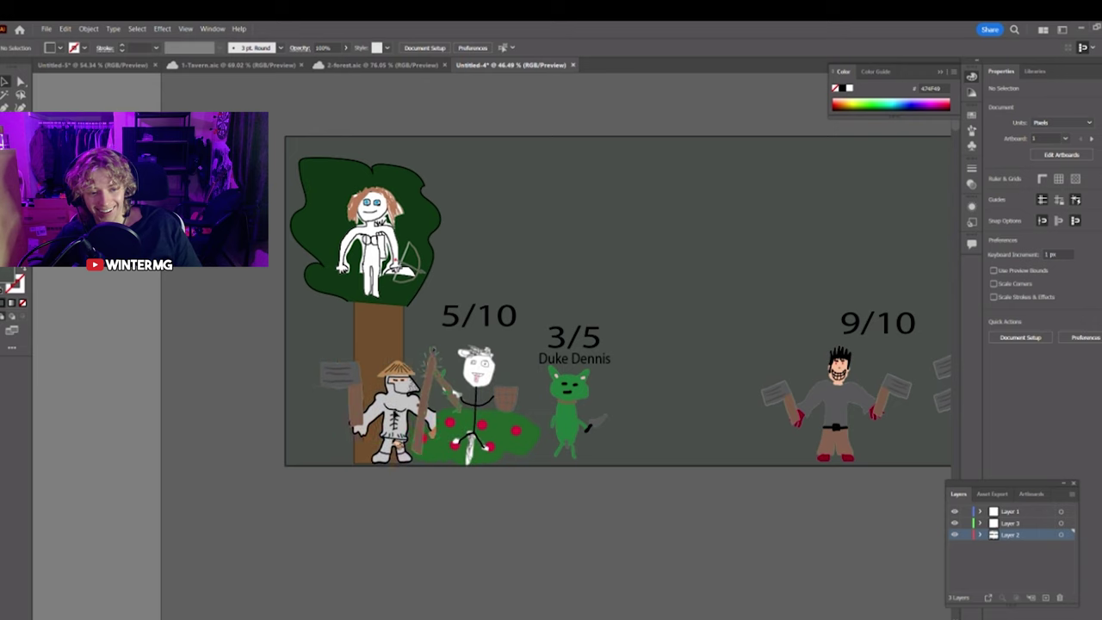
key(ctrl+z)
click(183, 93)
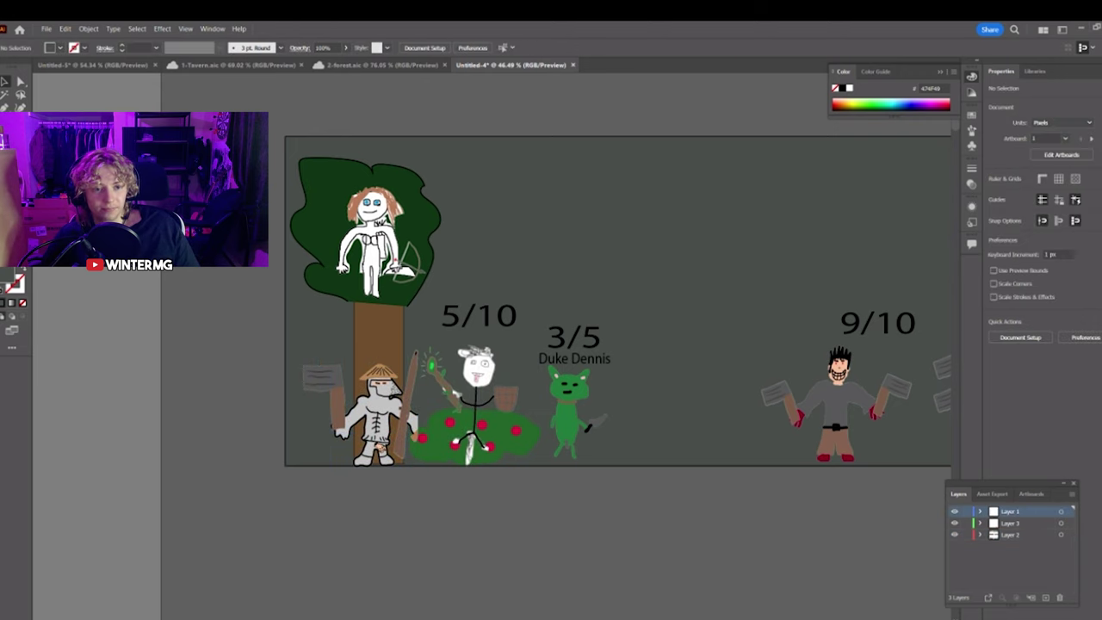
Look through the Untitled-5 and 2-forest documents and return to the goblin scene in Untitled-4
click(96, 65)
click(370, 68)
click(499, 69)
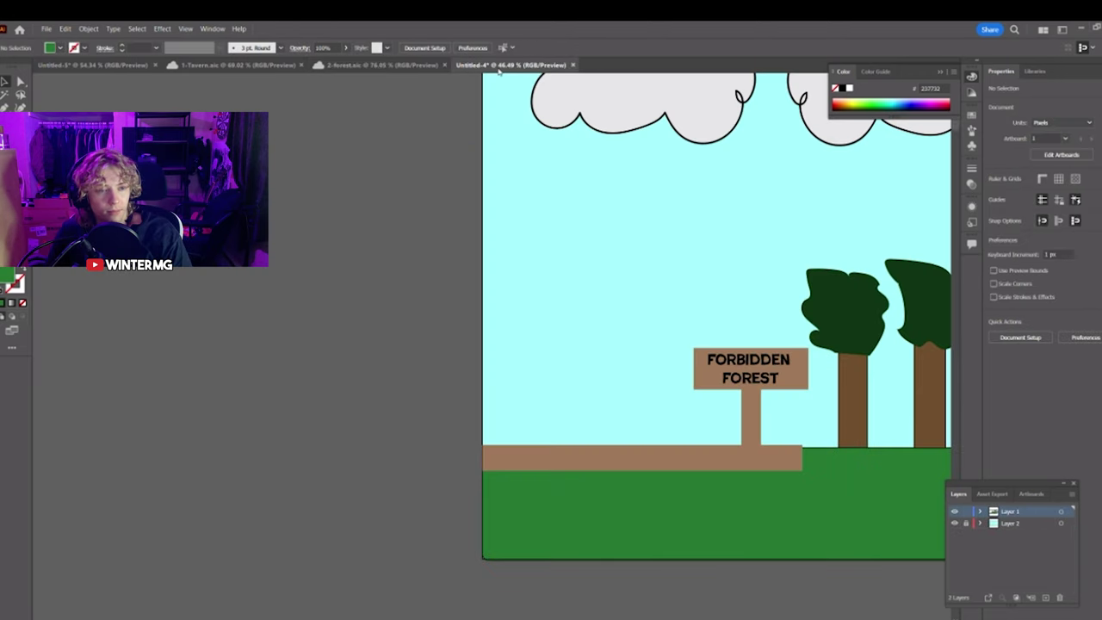
click(498, 66)
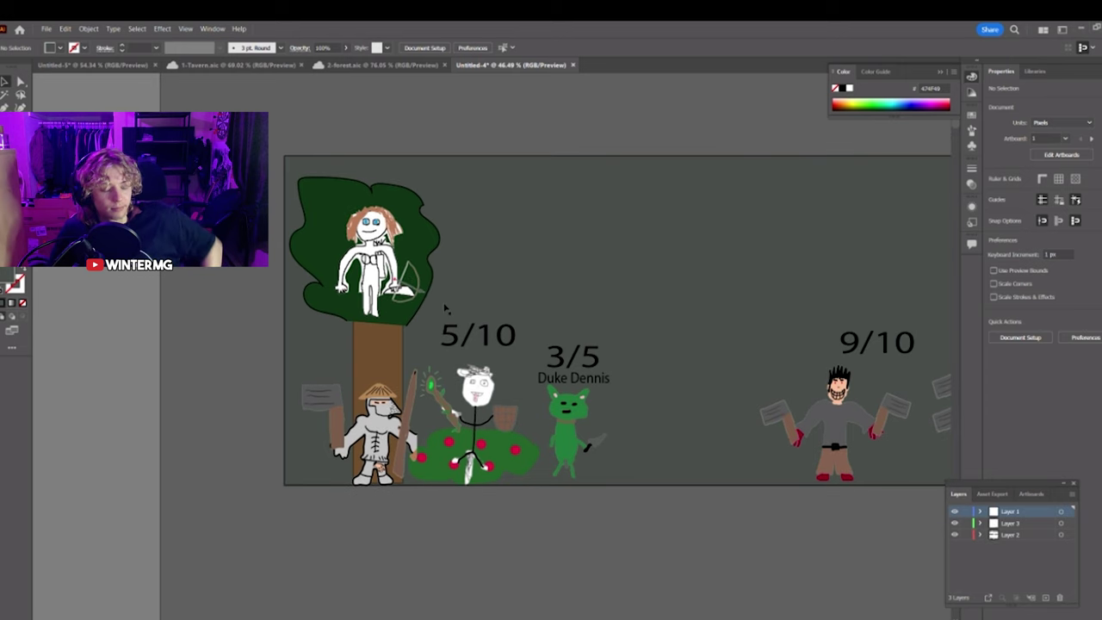
Select the staff bearer with the 5/10 label and examine the distance across the scene to the opposing characters
drag(538, 317, 501, 302)
click(457, 371)
shift+click(460, 329)
drag(559, 323, 534, 317)
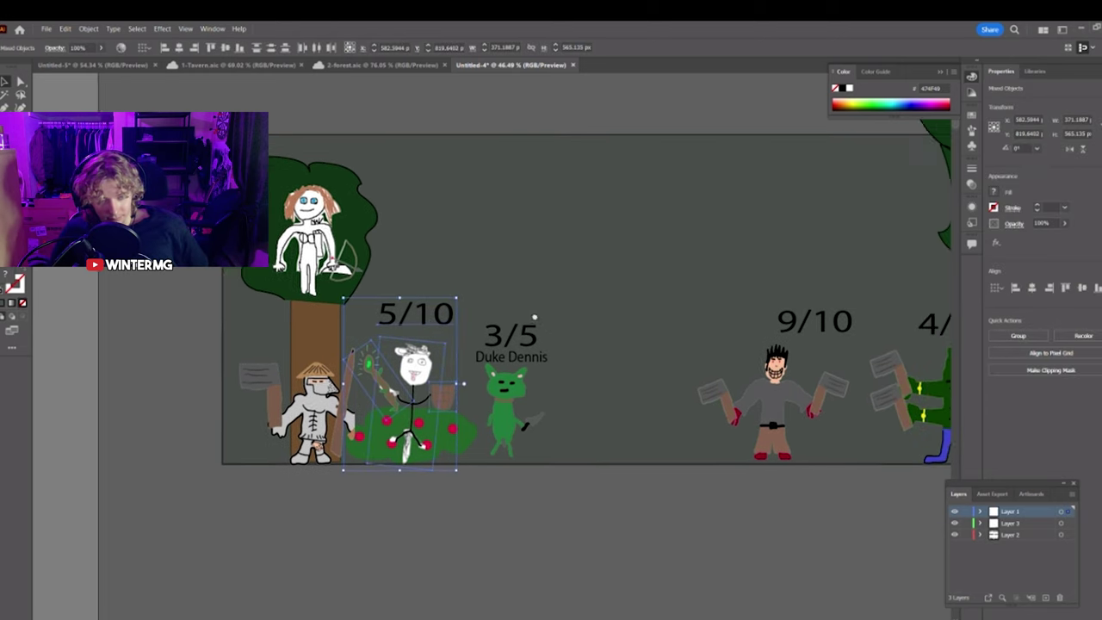
scroll(535, 317, right, 1)
scroll(551, 310, down, 1)
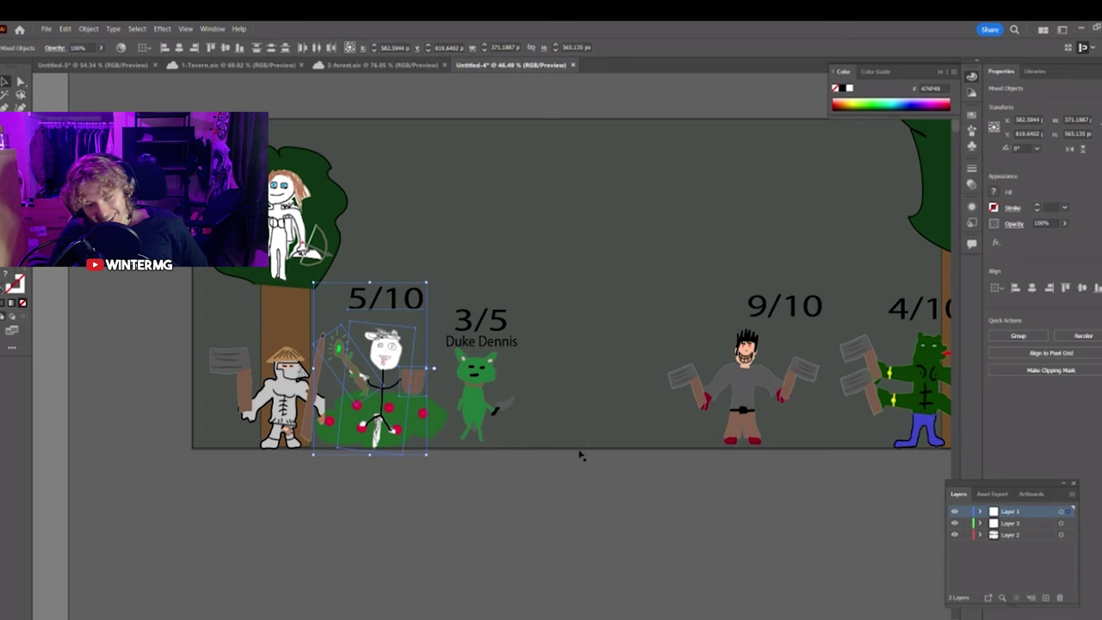
scroll(565, 467, right, 3)
scroll(594, 490, up, 1)
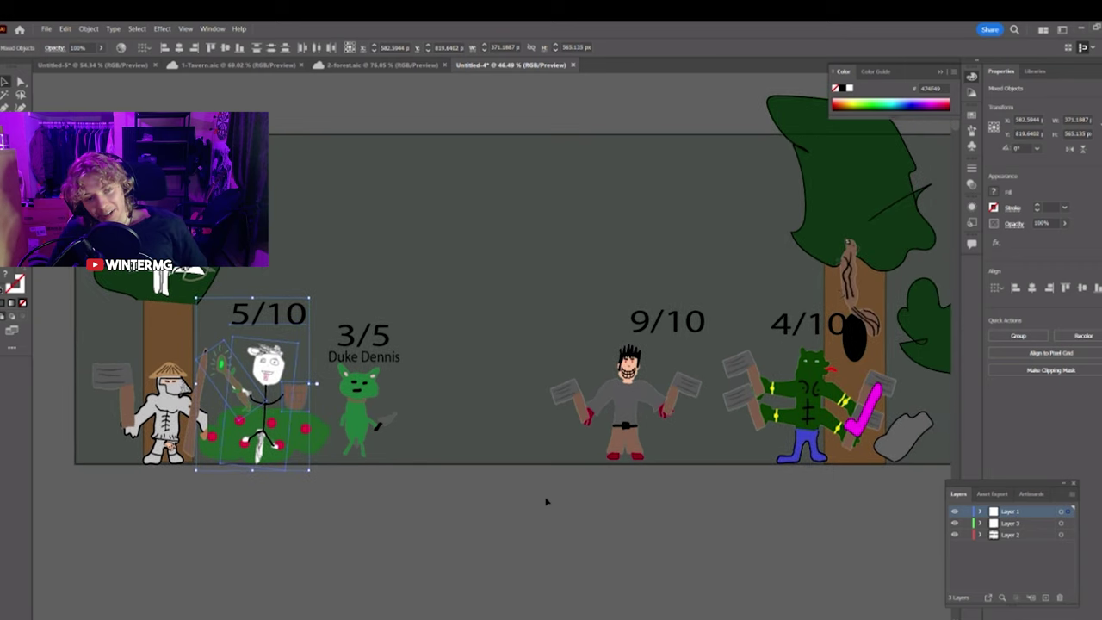
scroll(535, 489, right, 2)
scroll(525, 508, up, 1)
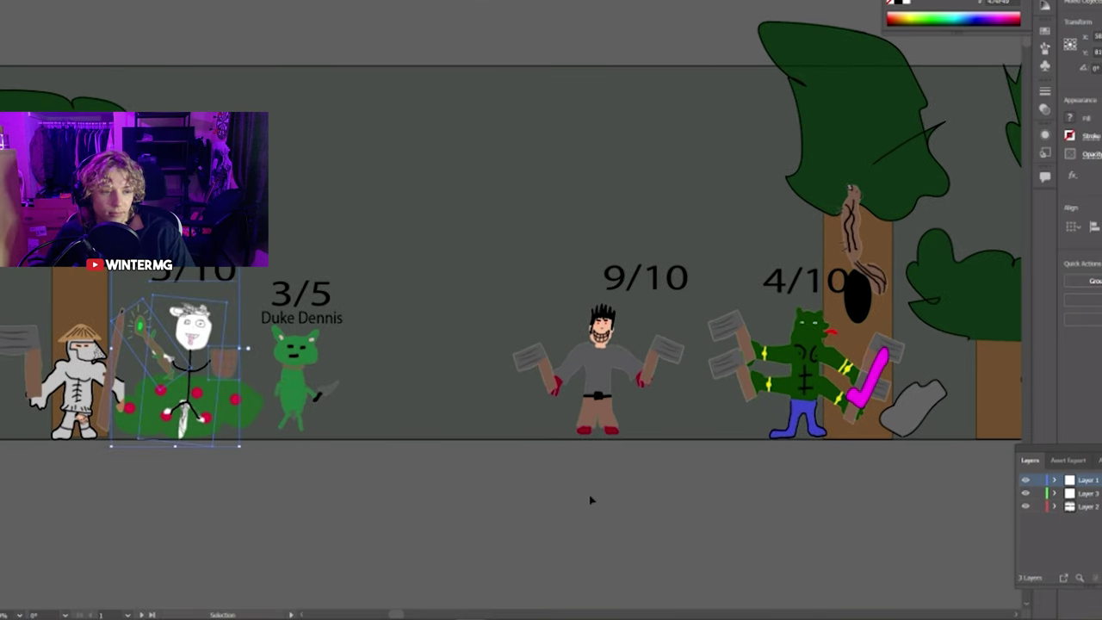
click(591, 500)
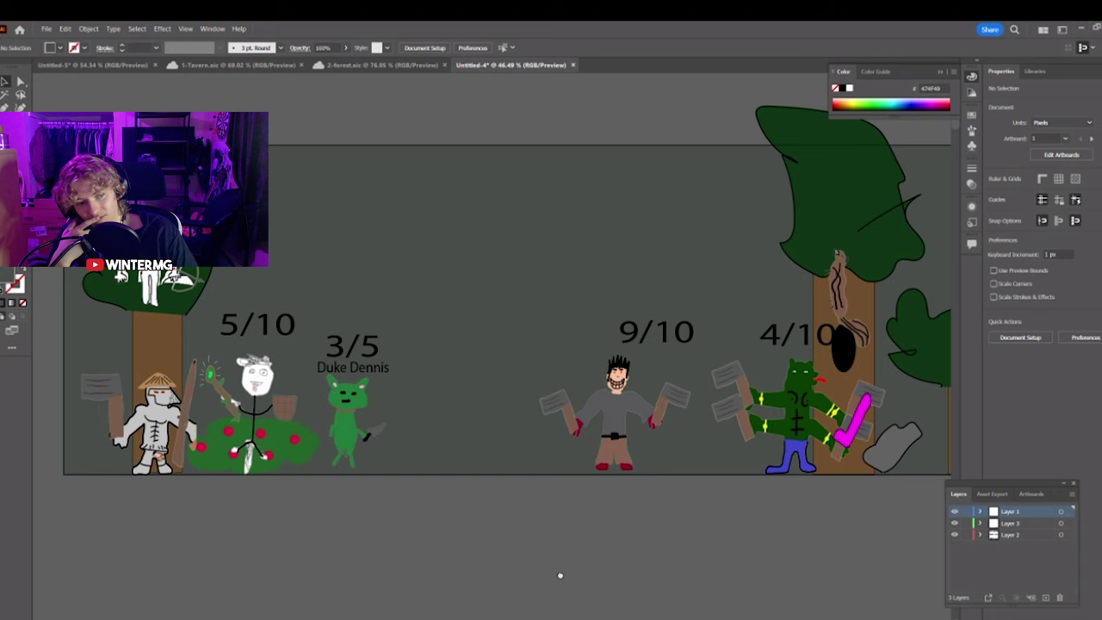
Move the goblin with its name and health labels across the scene into the foliage of the hollow tree, above the brown creature
drag(560, 575, 578, 586)
drag(397, 479, 419, 476)
drag(392, 420, 445, 407)
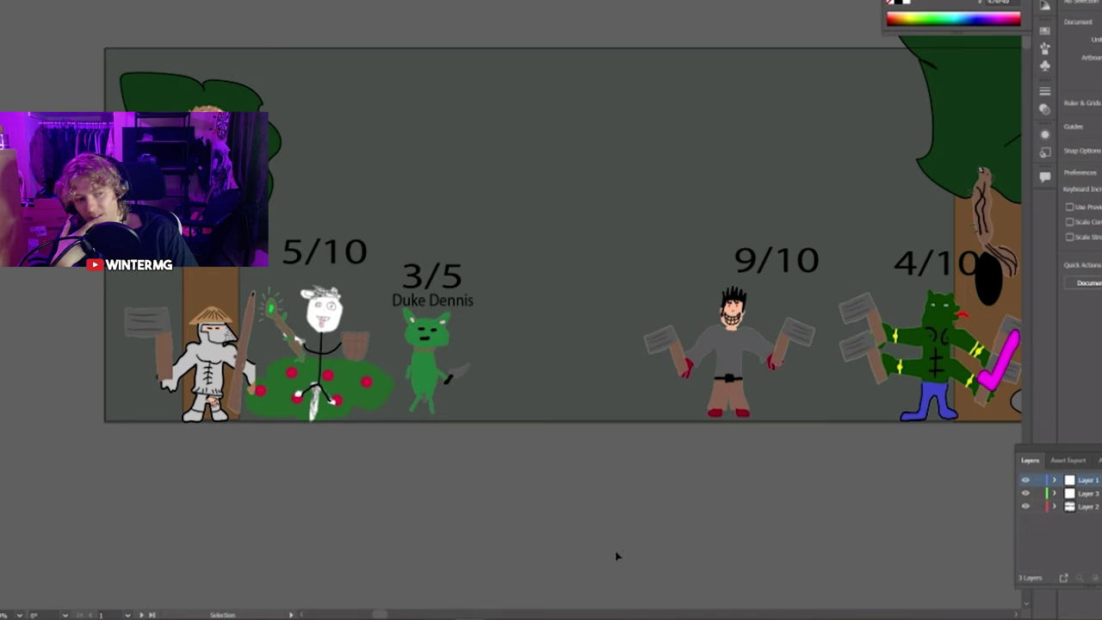
drag(705, 524, 702, 523)
drag(415, 366, 730, 164)
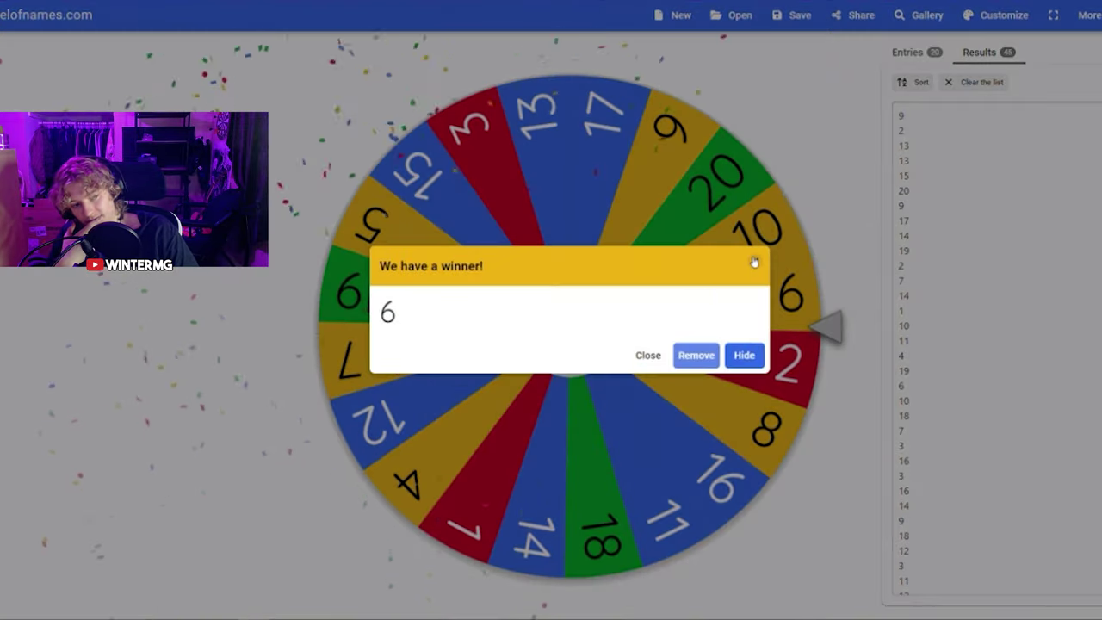
Dismiss the latest wheel roll, return to the scene and look over the characters around the first tree and berry bush
click(755, 261)
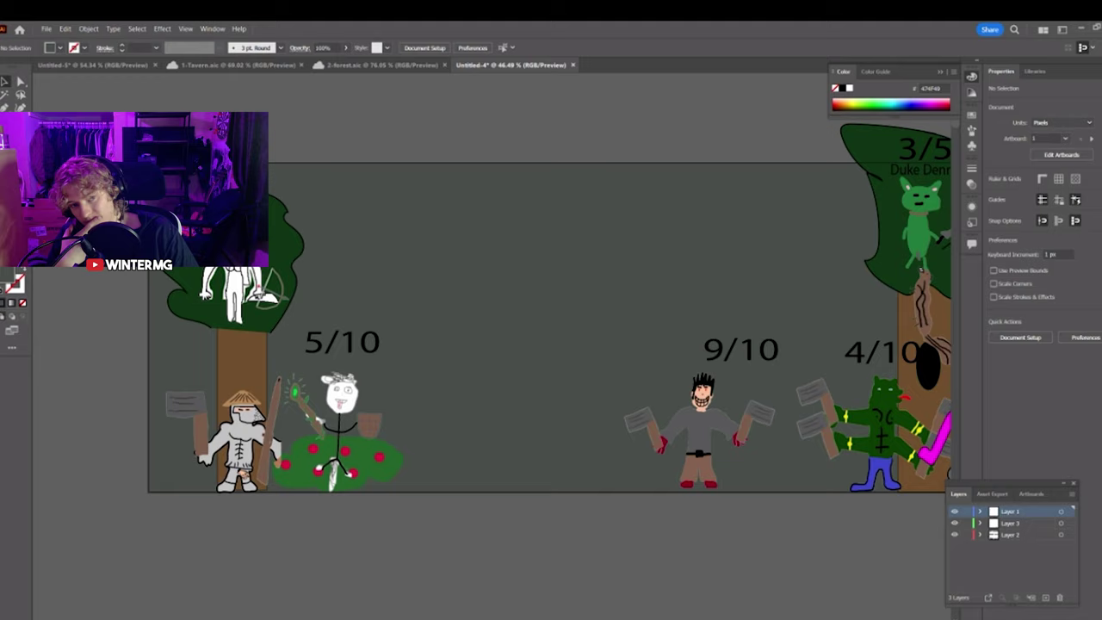
scroll(497, 342, left, 5)
mouse_move(529, 373)
mouse_down()
mouse_move(495, 354)
mouse_move(548, 373)
mouse_up()
scroll(411, 405, left, 2)
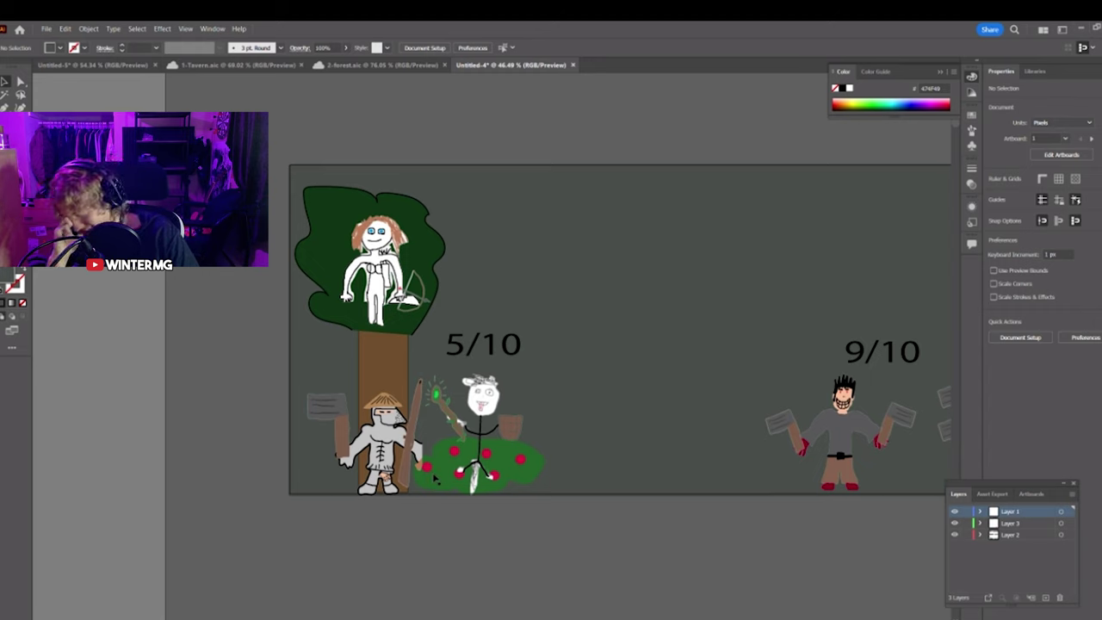
Move the straw-hat warrior a little away from the berry bush, so he stands in front of the first tree's trunk
drag(399, 420, 381, 421)
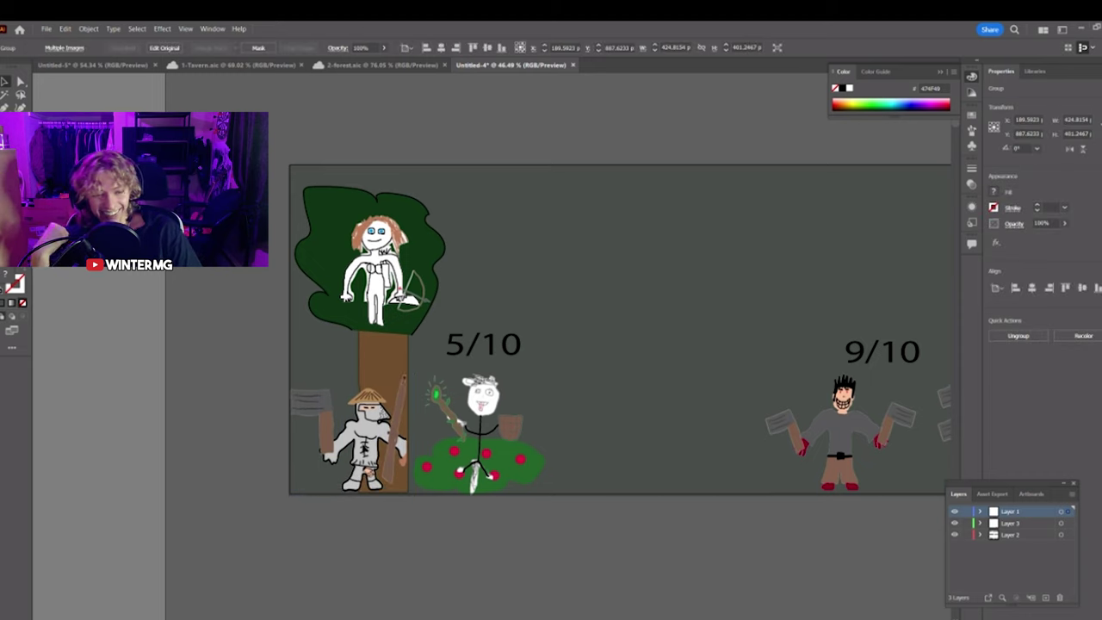
click(423, 546)
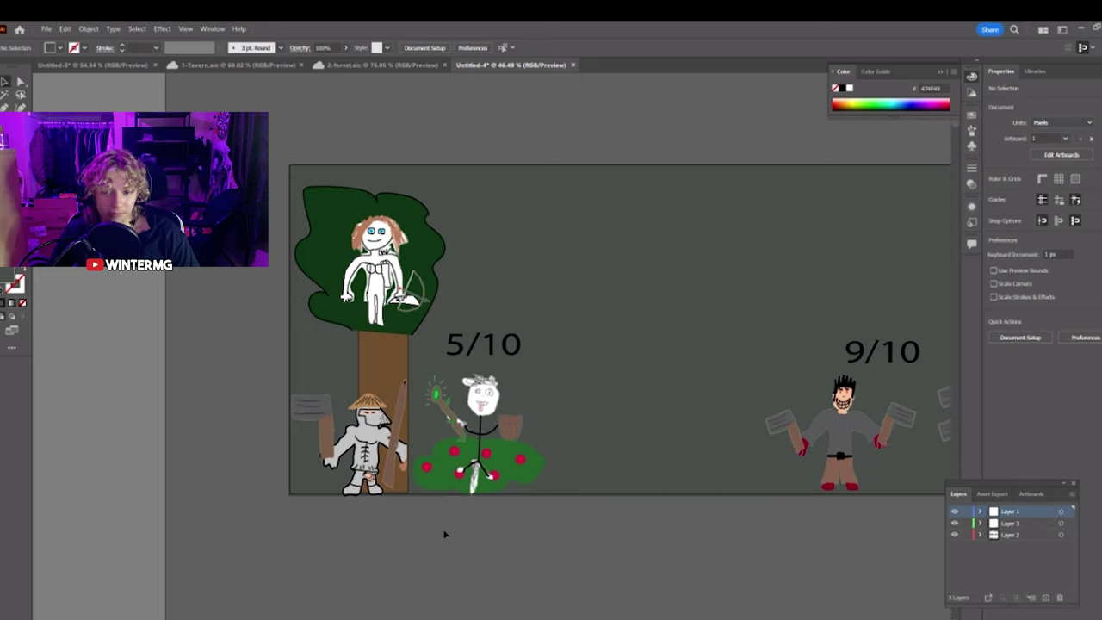
click(396, 448)
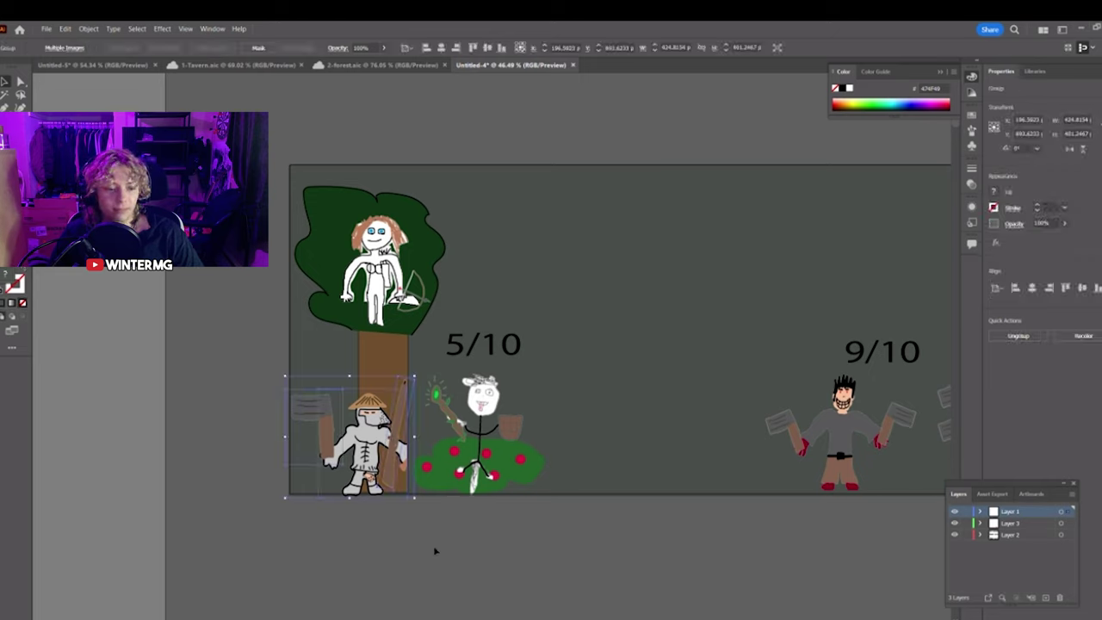
click(409, 576)
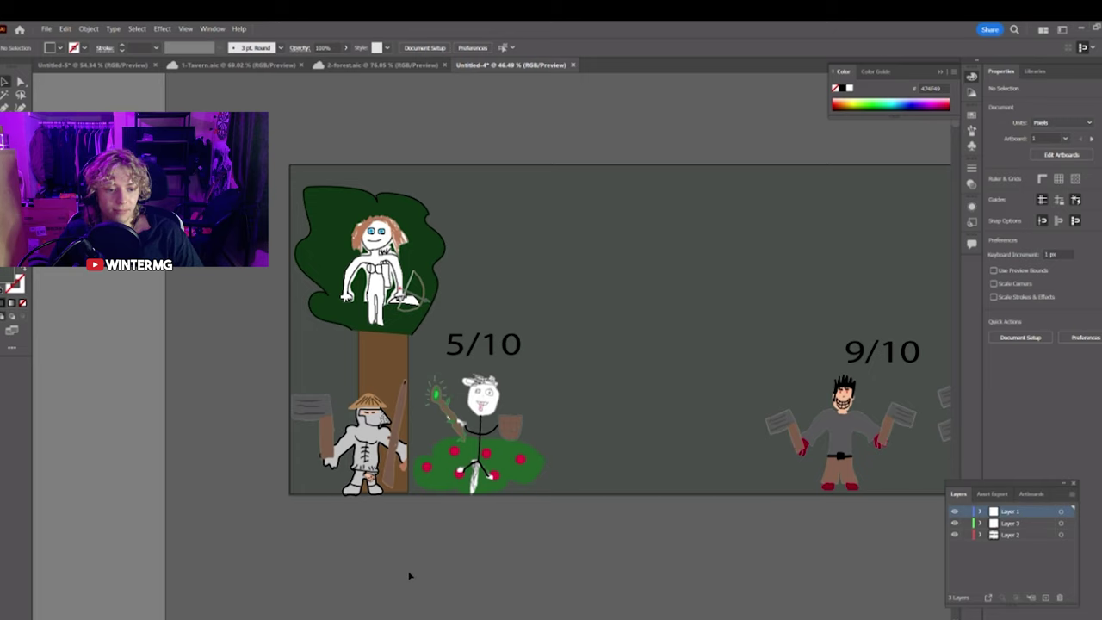
In the Untitled-5 character sheet, set the archer's gold to 4 and the straw-hat warrior's gold to 11
click(117, 66)
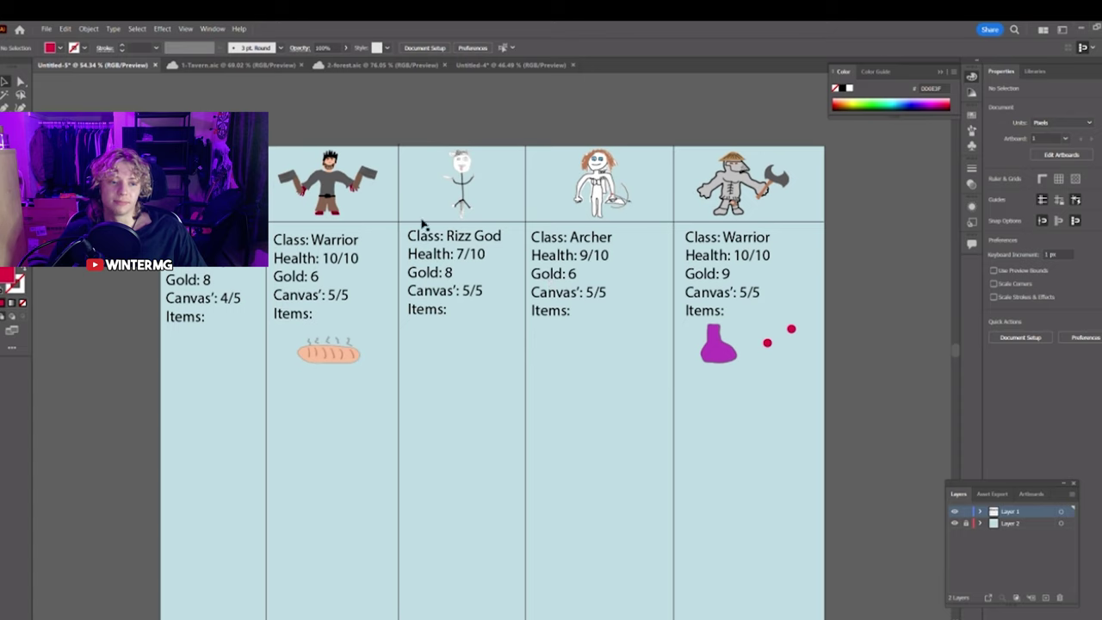
click(490, 69)
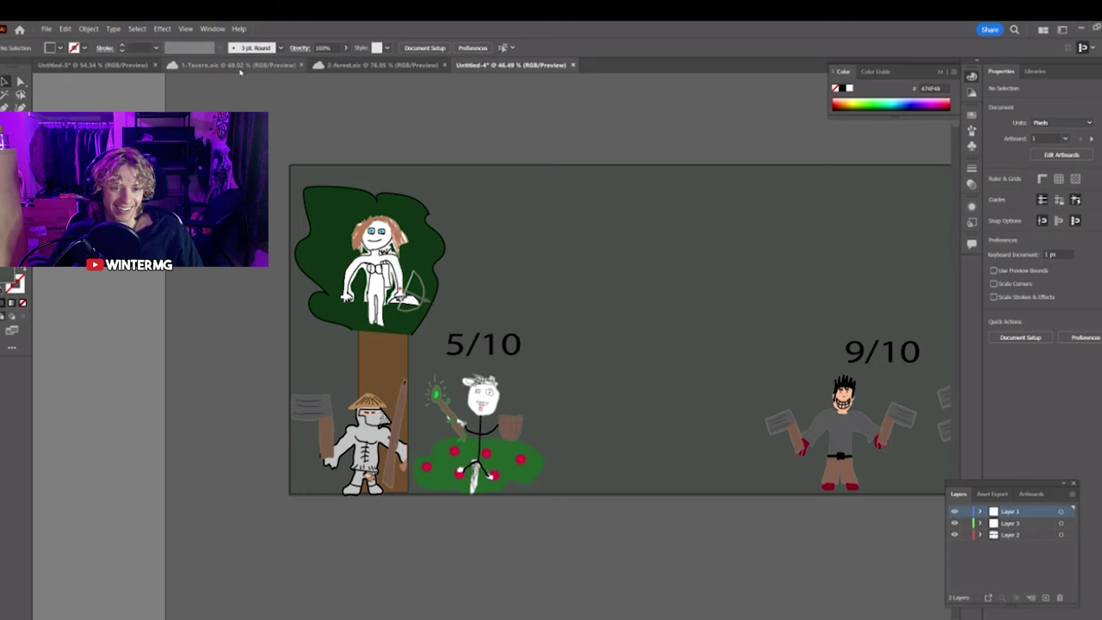
click(90, 65)
double_click(723, 273)
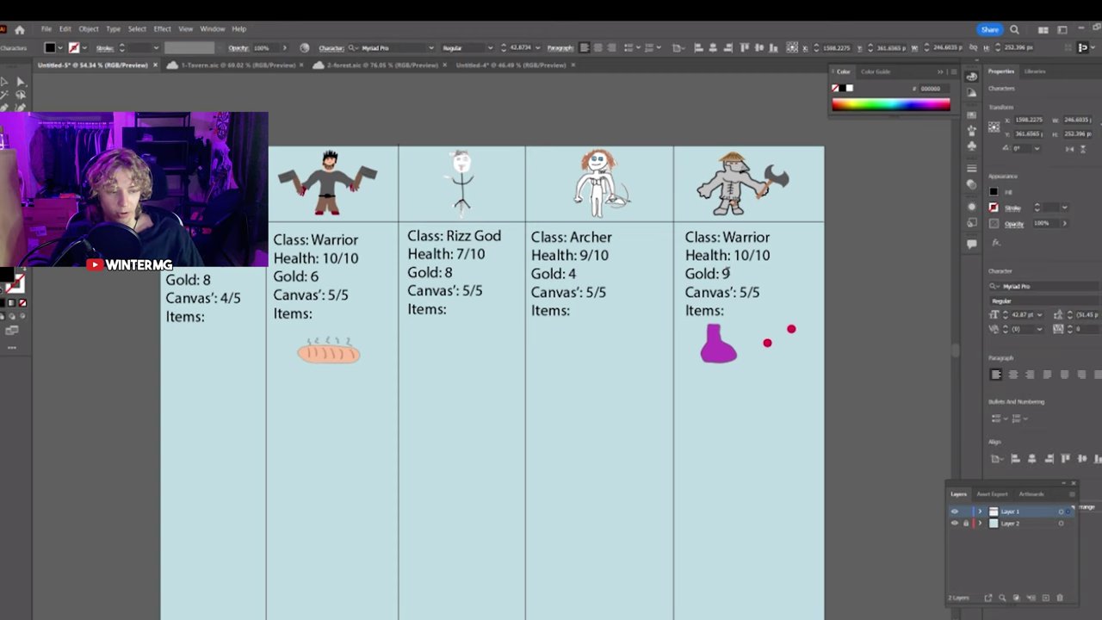
text(11)
key(Escape)
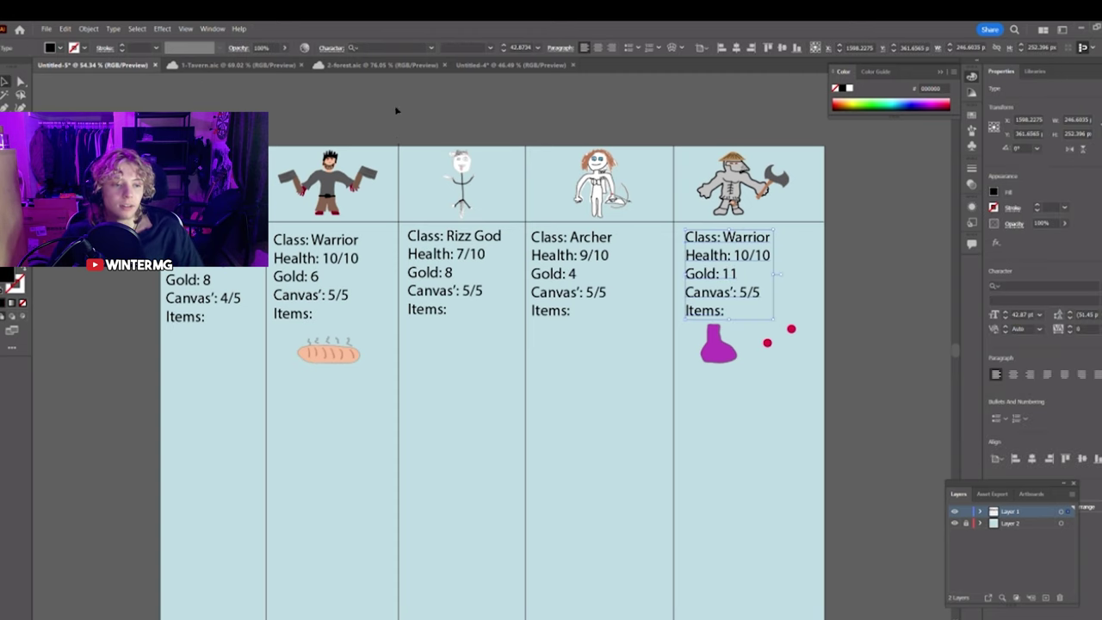
In the Untitled-4 scene, ungroup the straw-hat warrior and hand his long wooden weapon to the archer in the tree
click(379, 65)
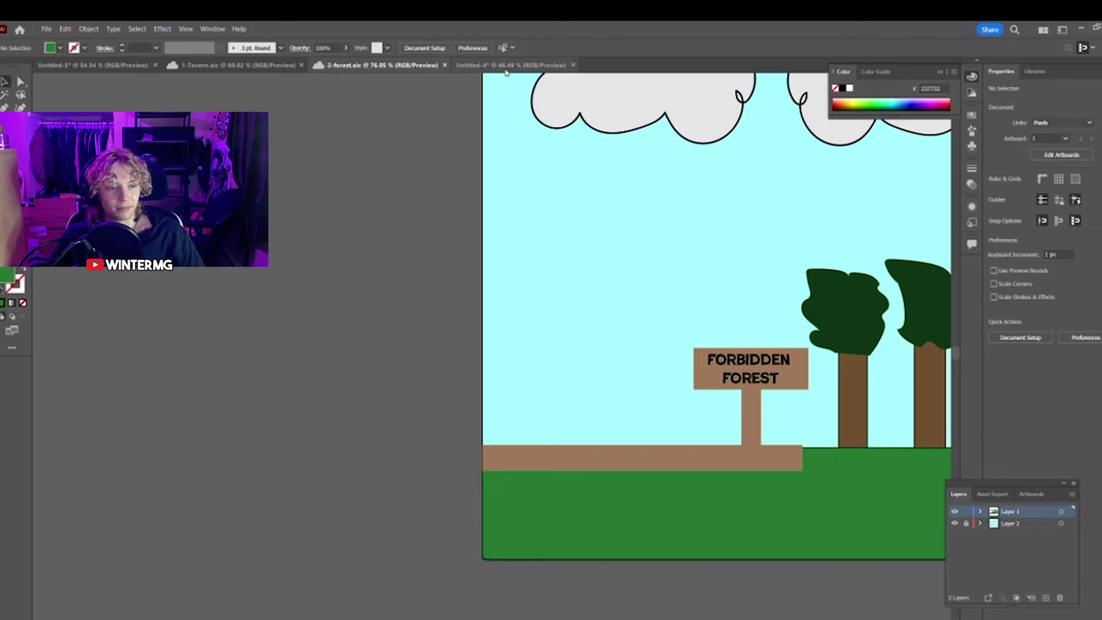
click(510, 66)
right_click(402, 417)
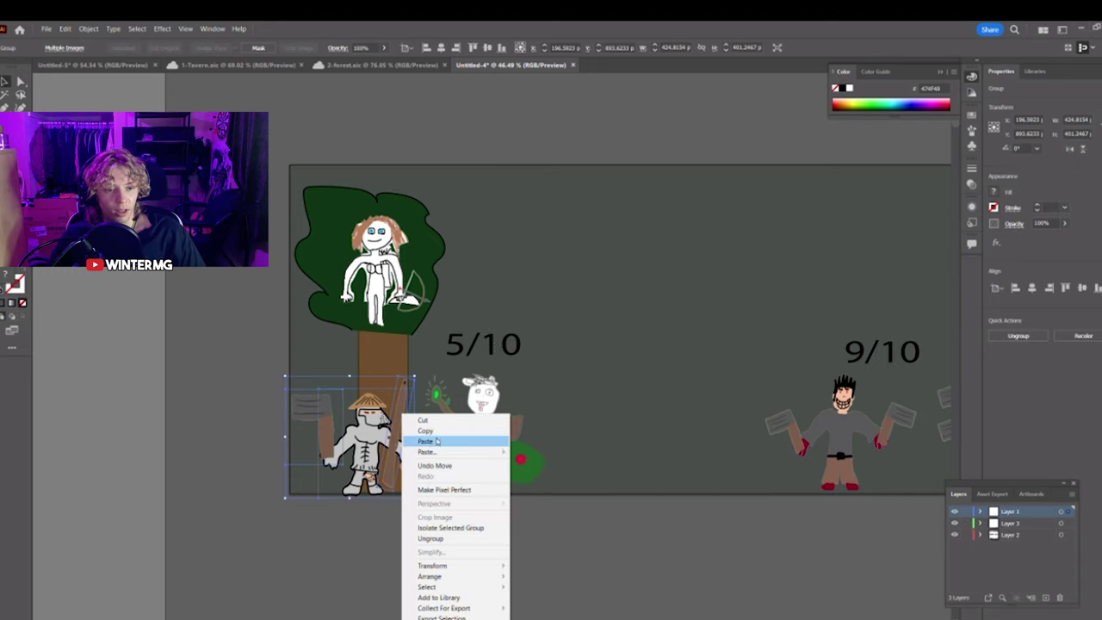
click(430, 538)
click(559, 542)
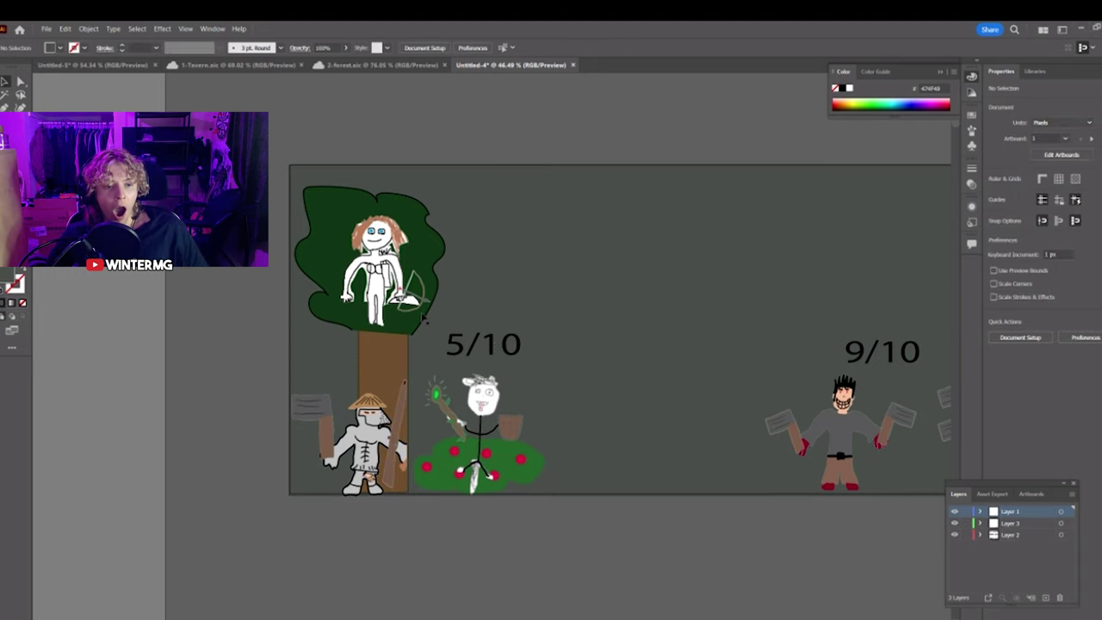
click(379, 277)
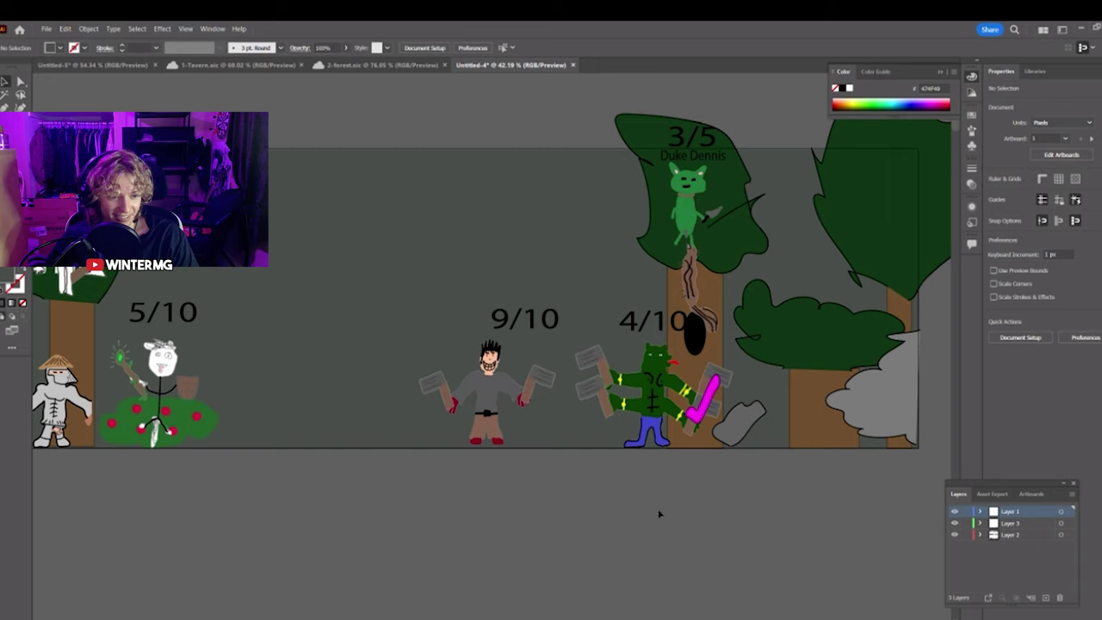
Nudge the multi-armed green creature slightly toward the dark-haired warrior, undo stray changes and place its 4/10 label just above its head
scroll(659, 514, right, 2)
scroll(580, 503, right, 1)
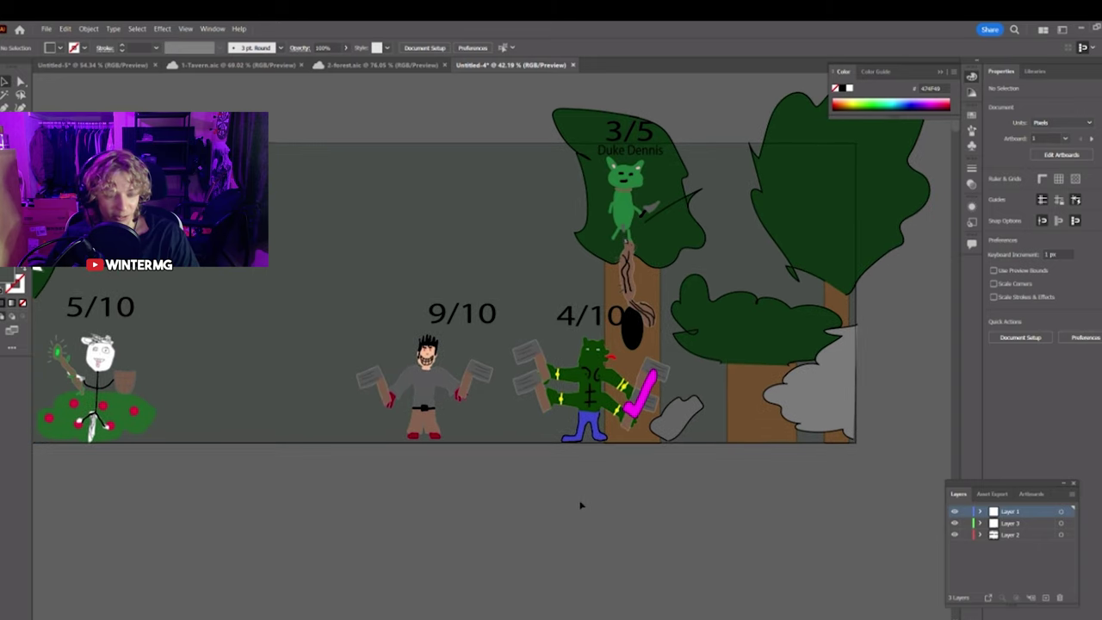
scroll(589, 517, left, 1)
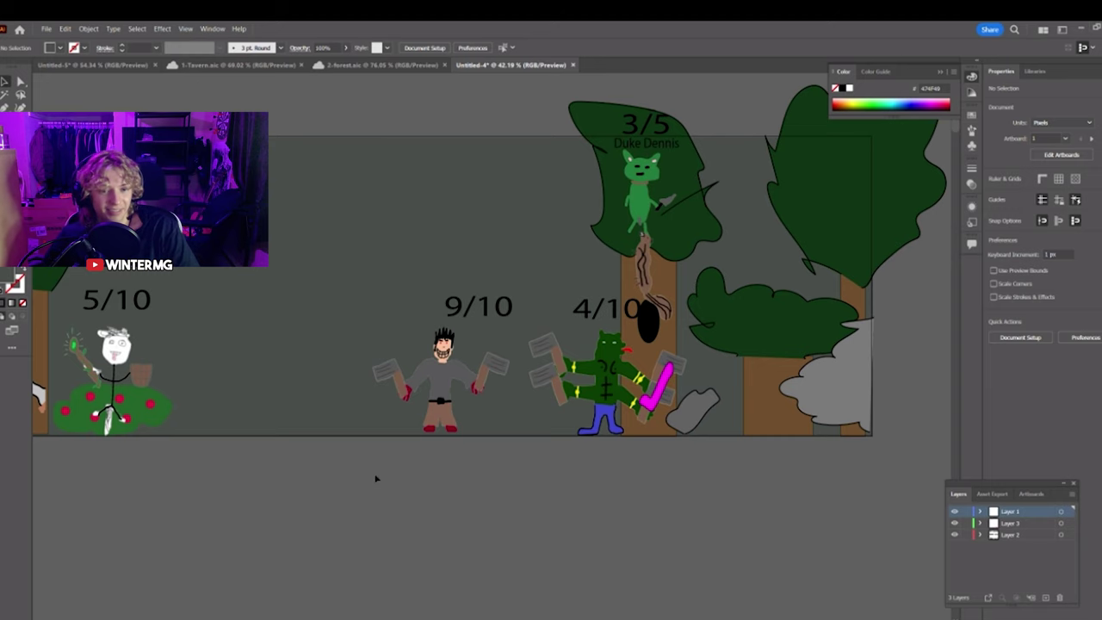
drag(541, 505, 557, 534)
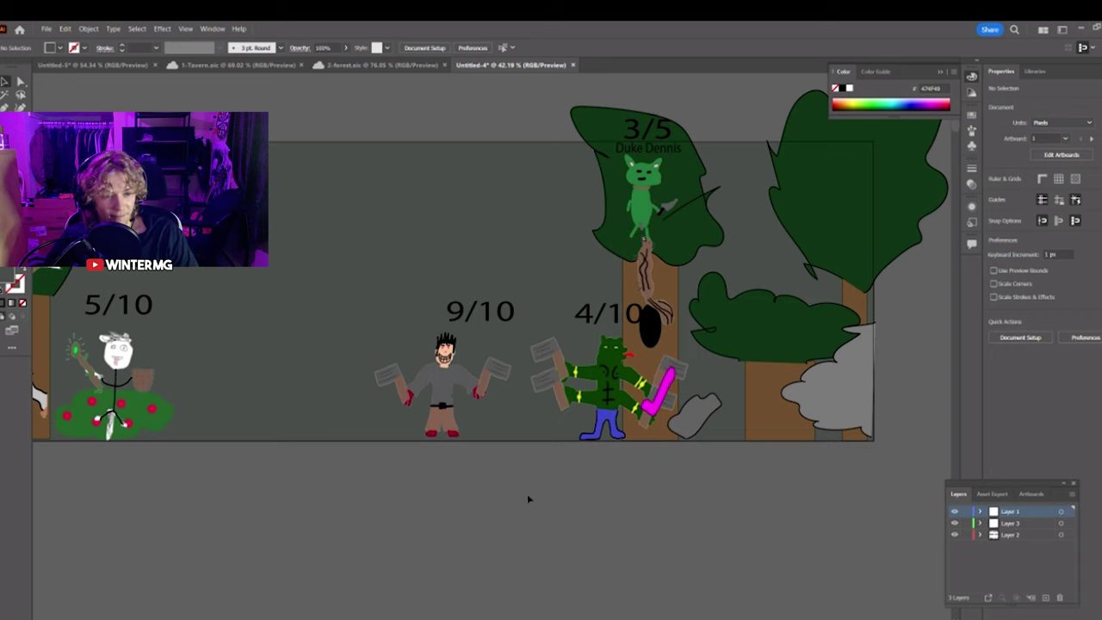
drag(600, 419, 592, 420)
key(ctrl+z)
key(ctrl+z)
key(ctrl+z)
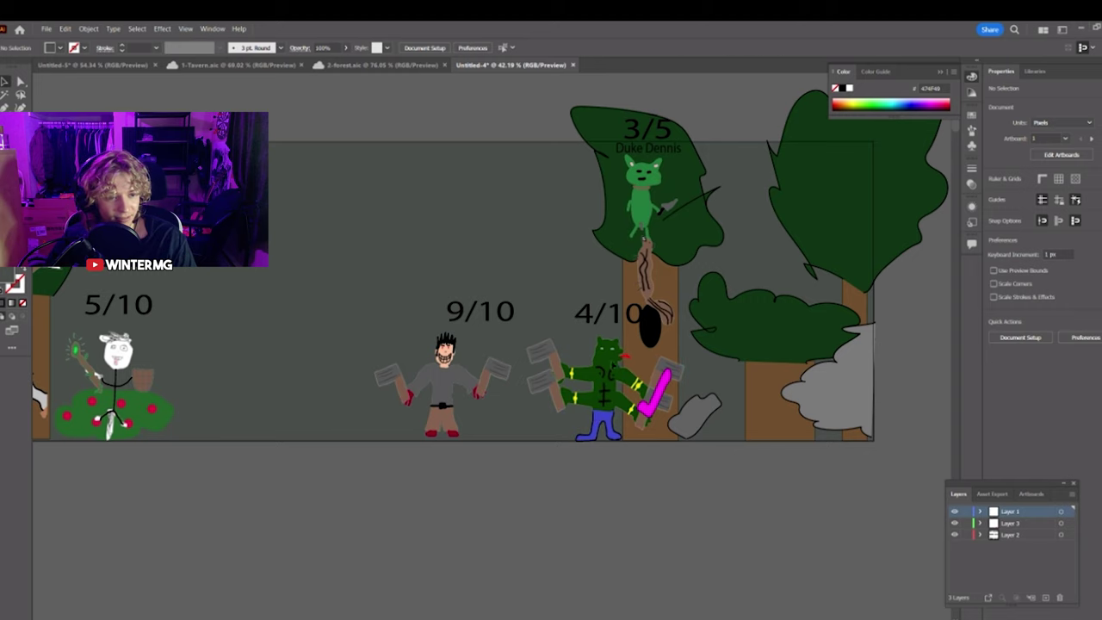
key(ctrl+z)
key(ctrl+z)
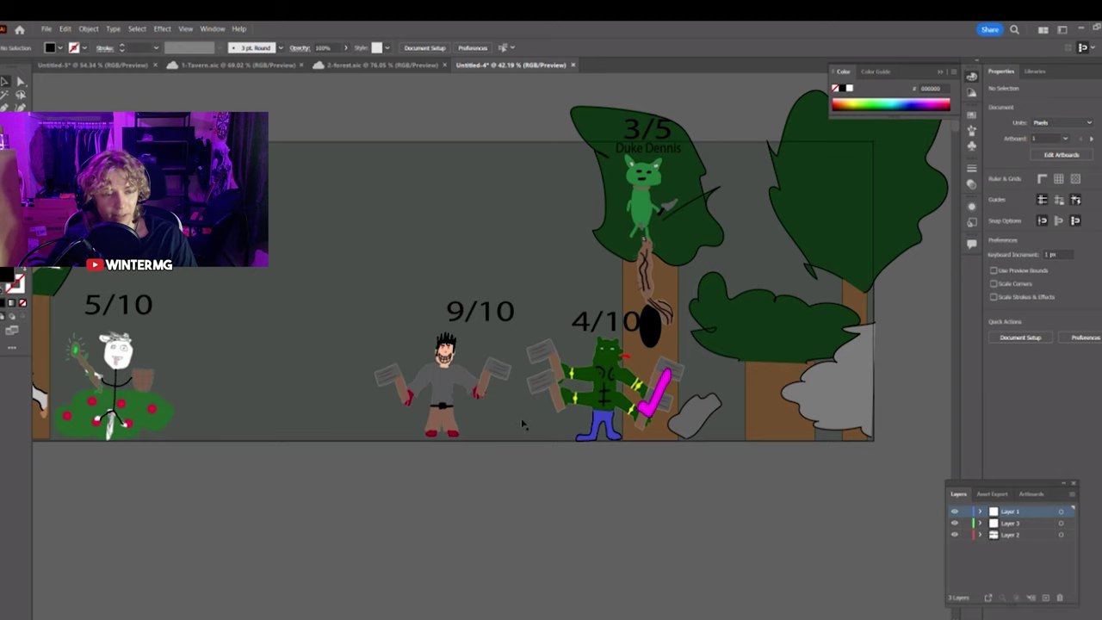
Look over the characters at the first tree, check the Untitled-5 and 2-forest documents and return to the Untitled-4 scene
scroll(521, 423, left, 5)
scroll(522, 424, up, 1)
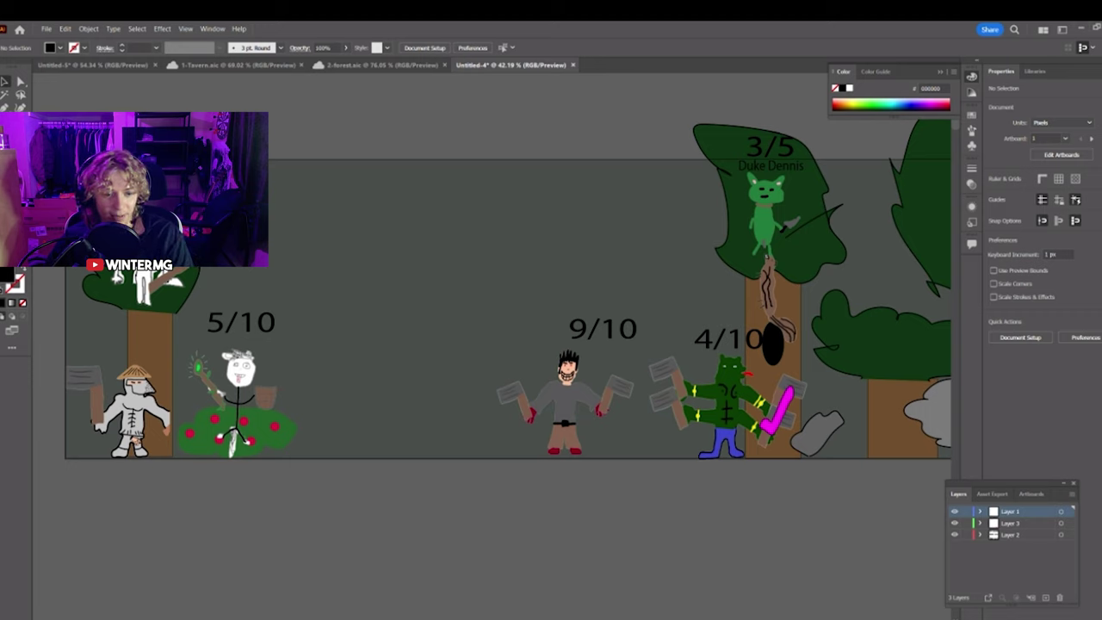
click(73, 67)
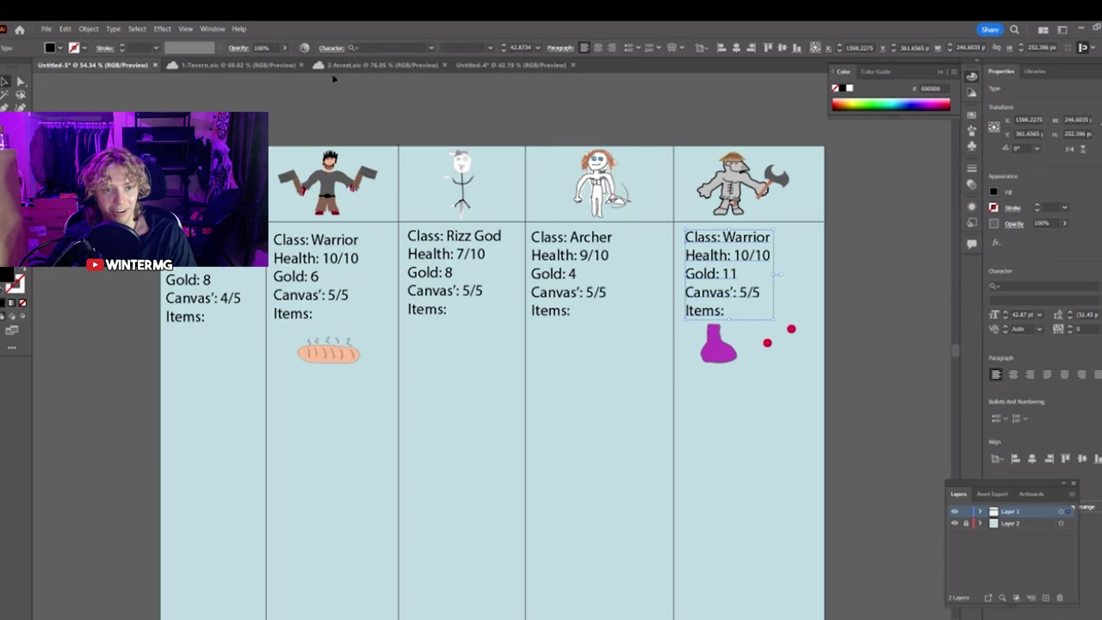
click(379, 65)
click(509, 65)
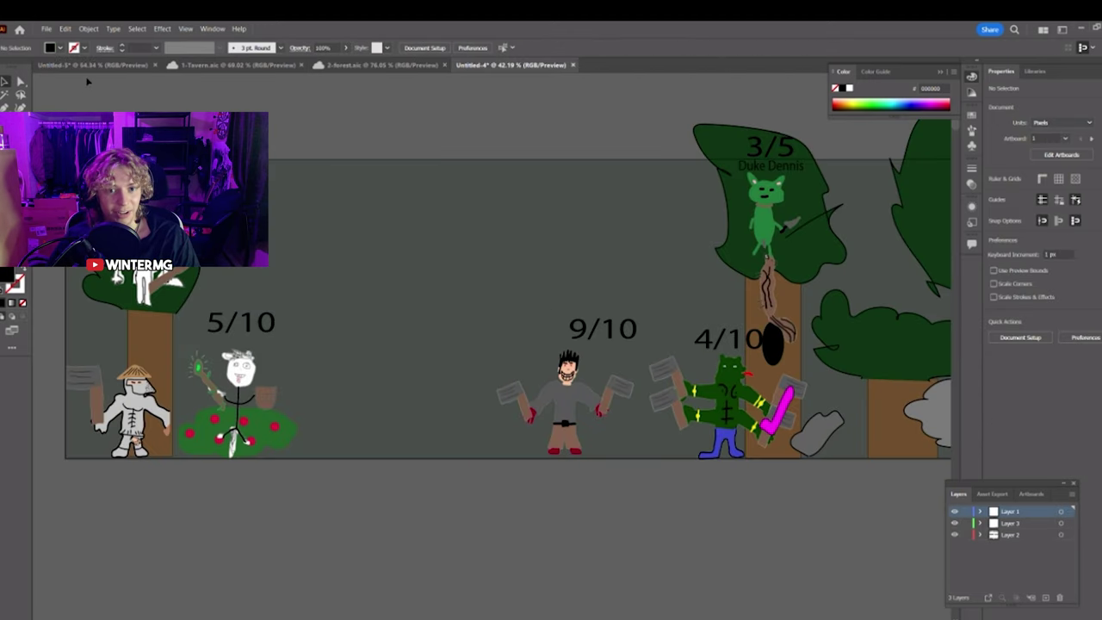
drag(762, 445, 742, 442)
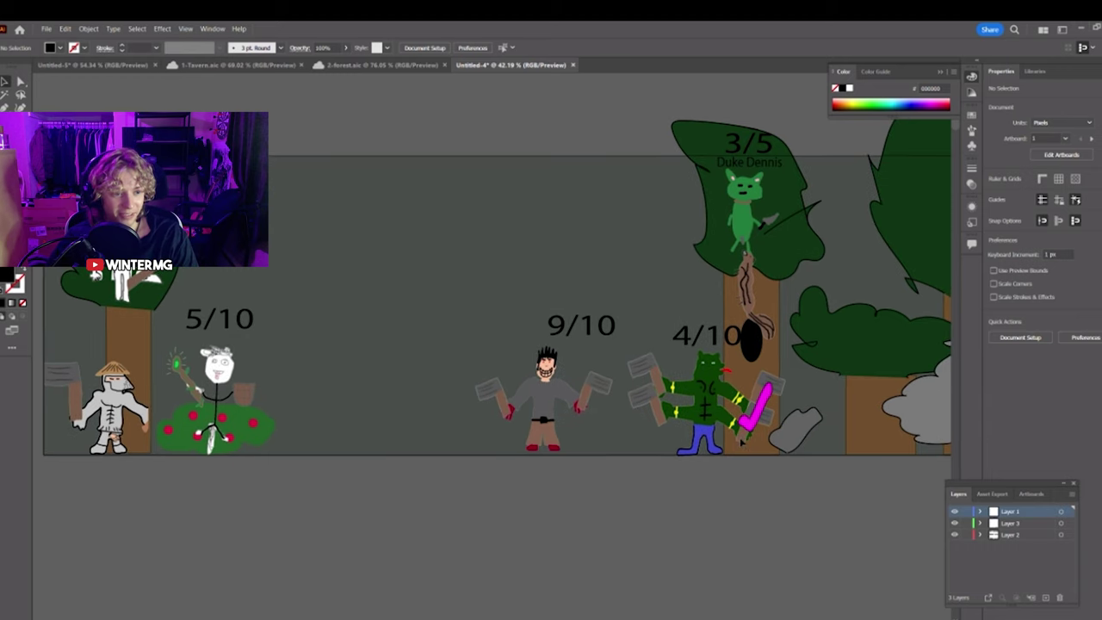
scroll(731, 517, right, 1)
scroll(723, 534, right, 1)
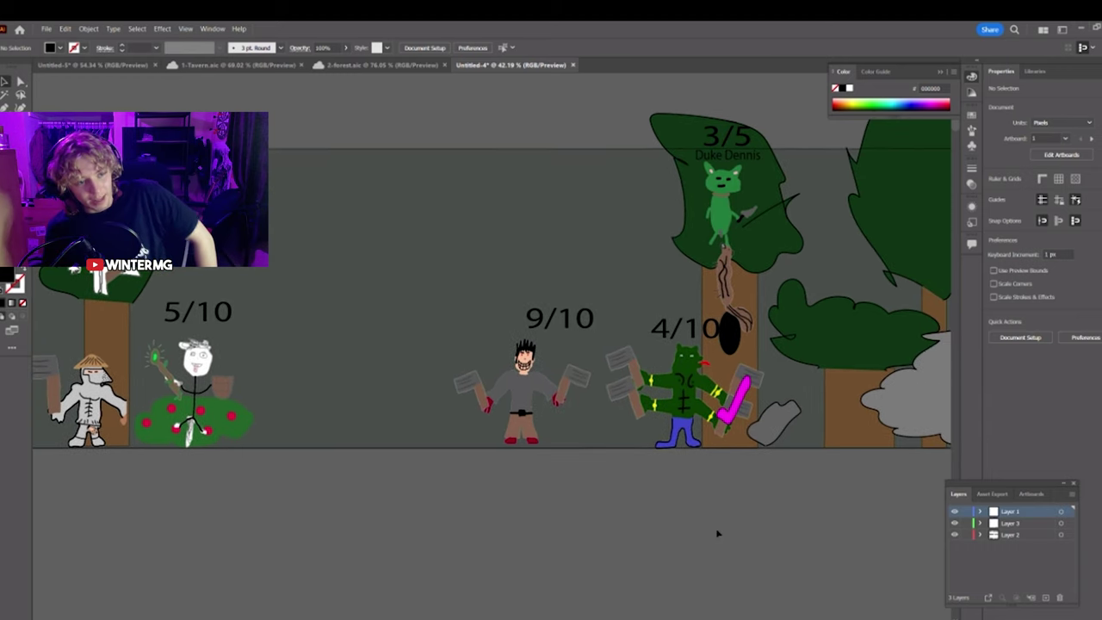
mouse_move(714, 531)
mouse_down()
mouse_move(686, 523)
mouse_move(720, 532)
mouse_up()
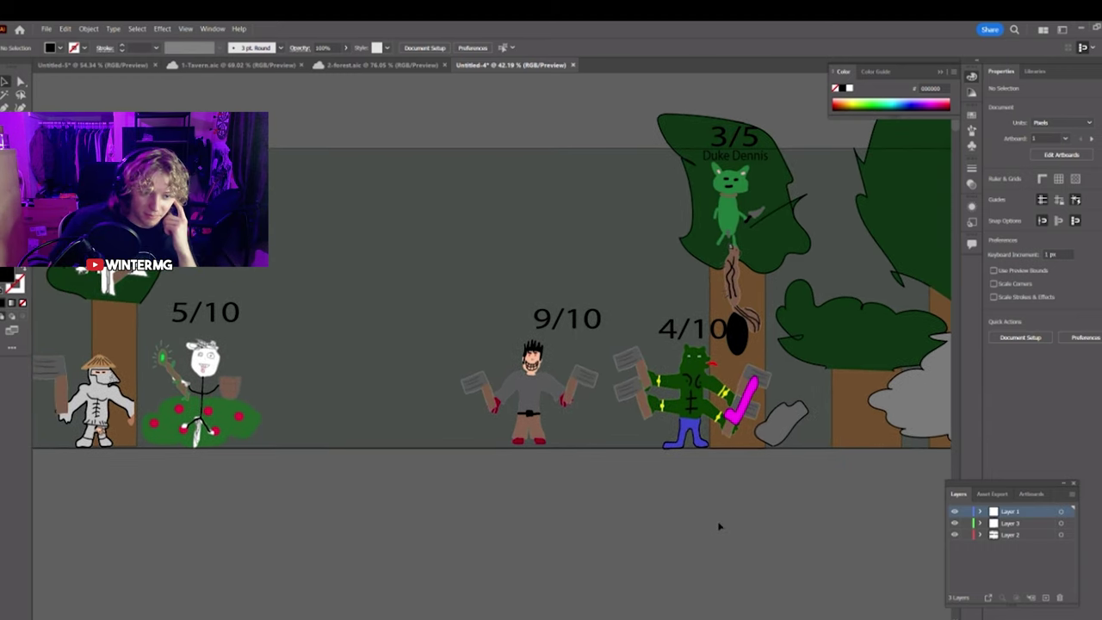
drag(632, 530, 617, 555)
scroll(557, 556, up, 1)
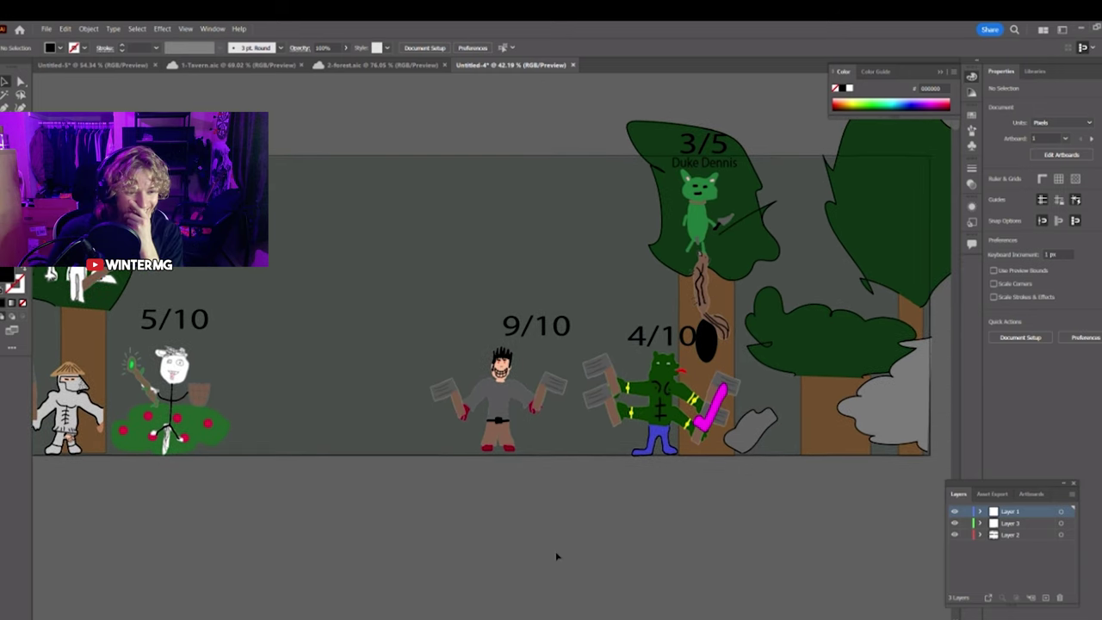